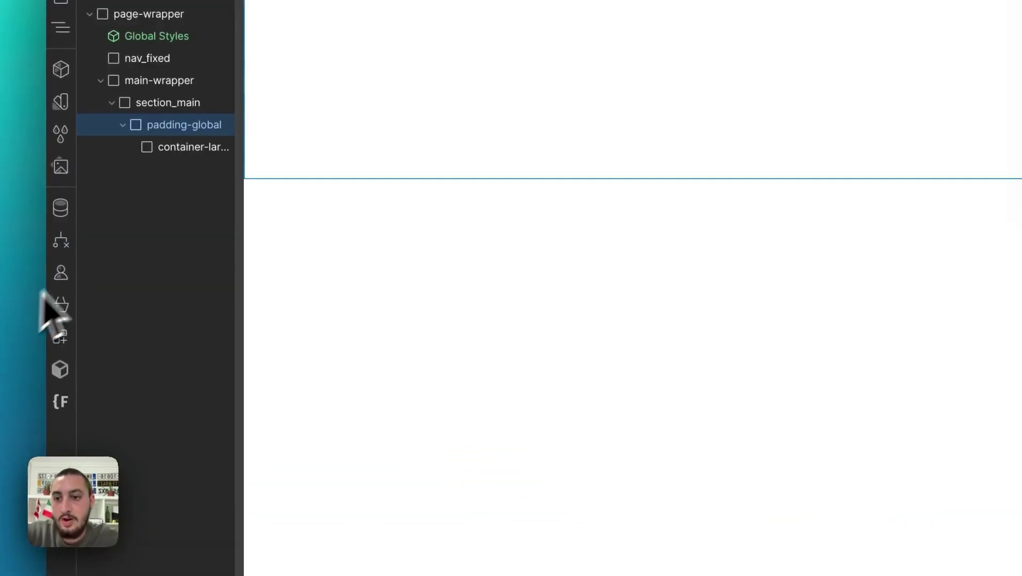
- Review the Finsweet custom head code that loads the Memberstack and Wized scripts, then close it
left_click(61, 369)
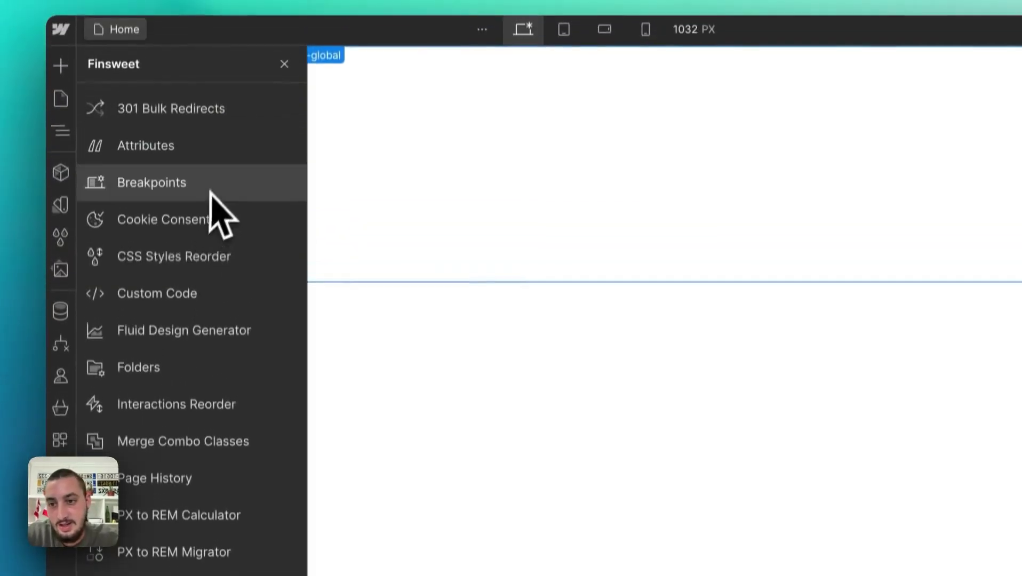
left_click(206, 308)
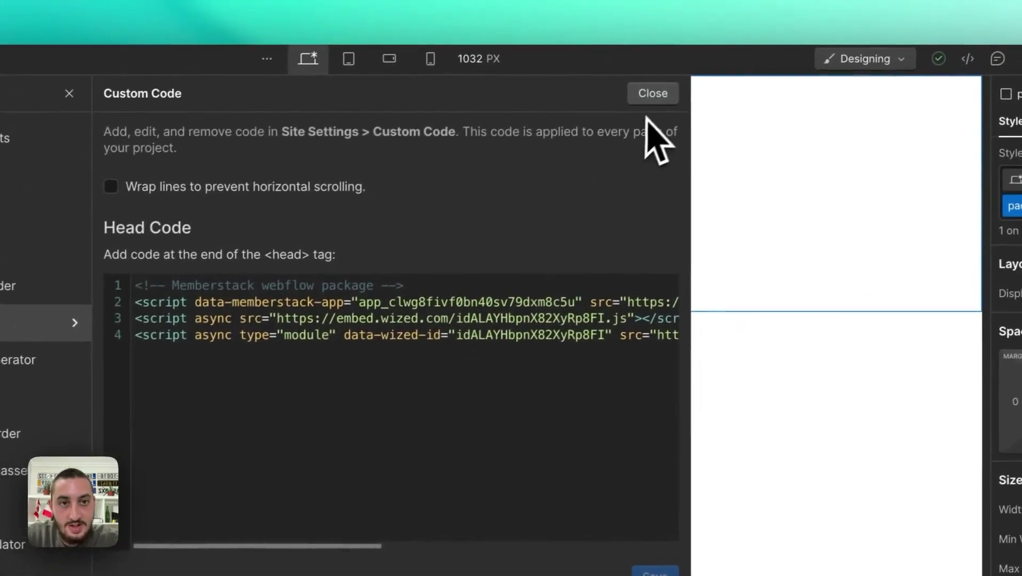
left_click(728, 28)
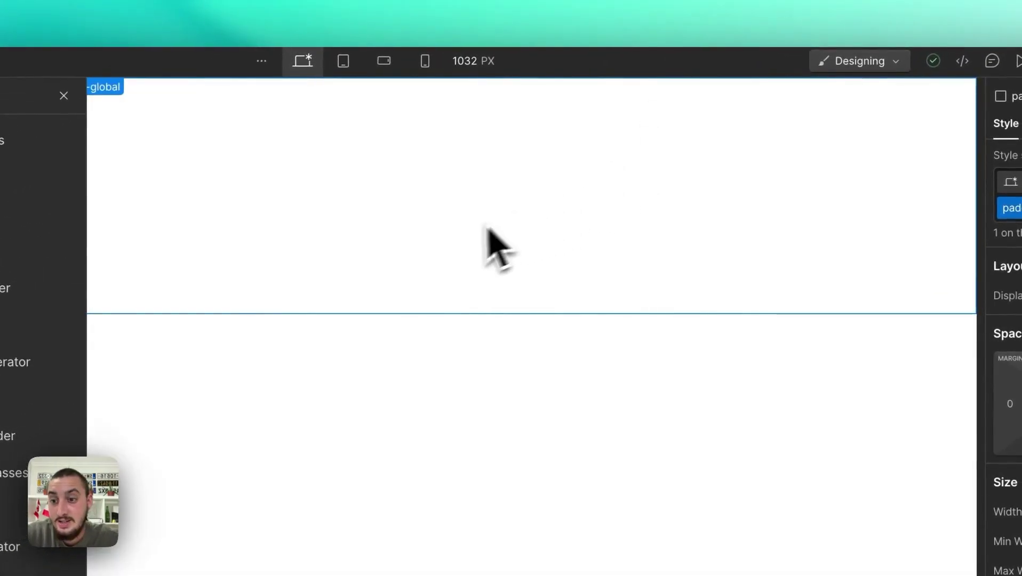
left_click(384, 260)
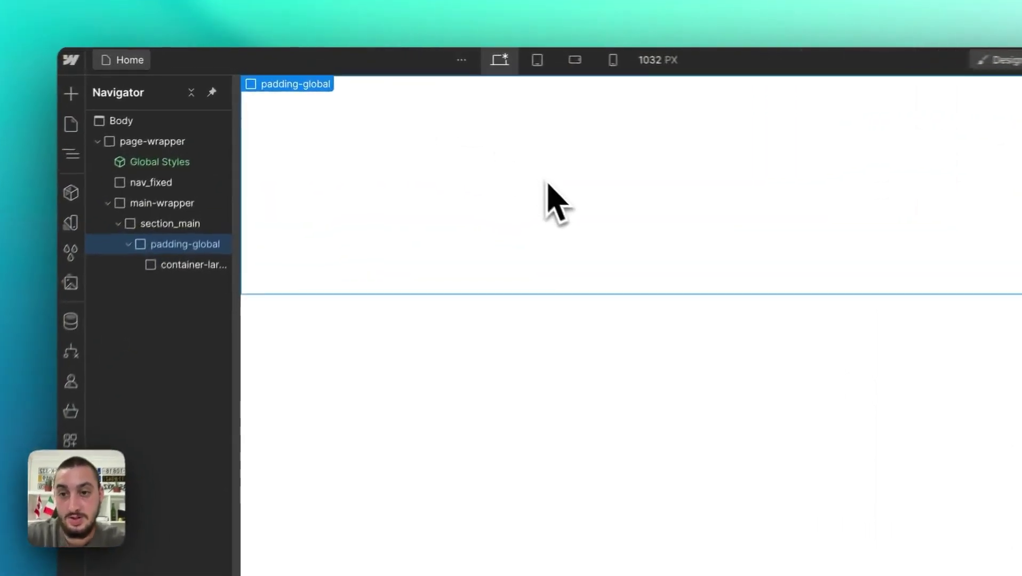
- Open the [Draft] Style Guide page and scroll down to the example form component
left_click(172, 88)
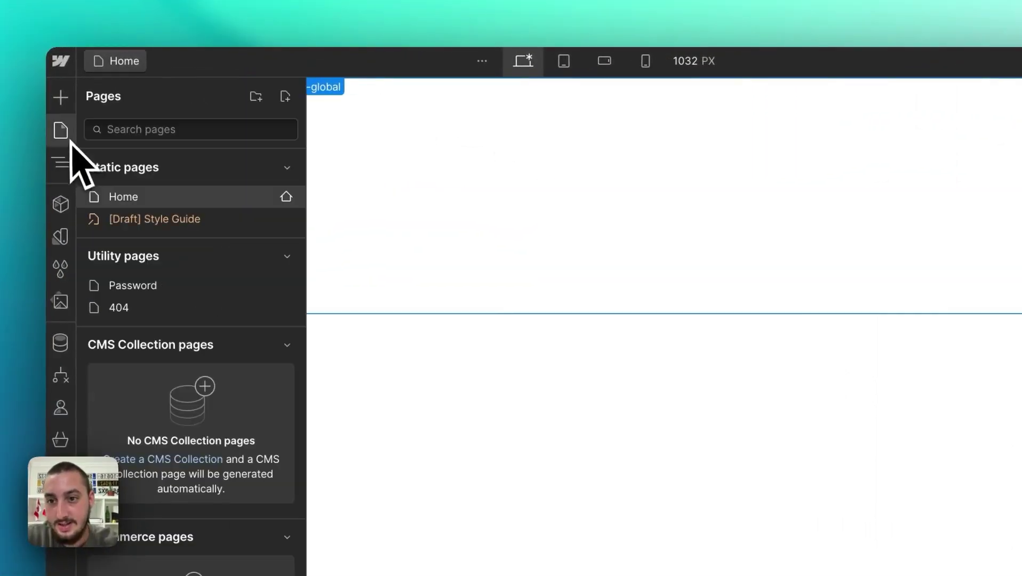
left_click(143, 217)
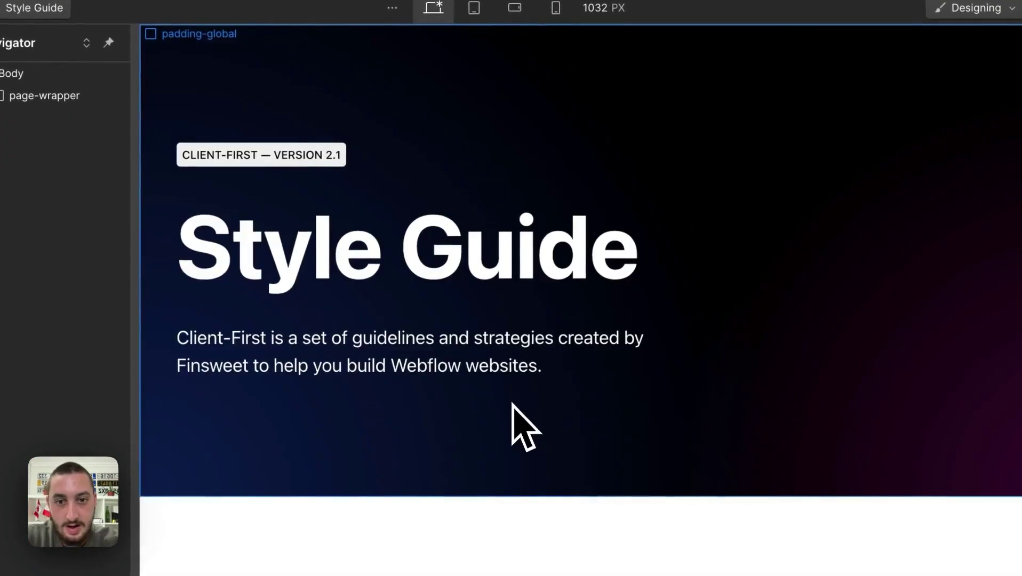
scroll(533, 419, "down", 20)
scroll(471, 249, "down", 15)
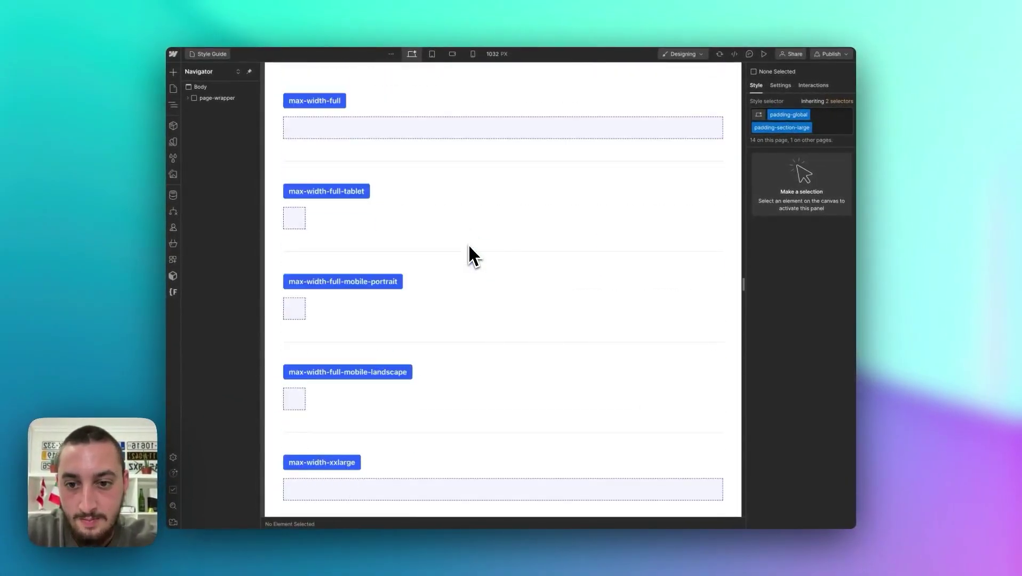
scroll(468, 244, "down", 20)
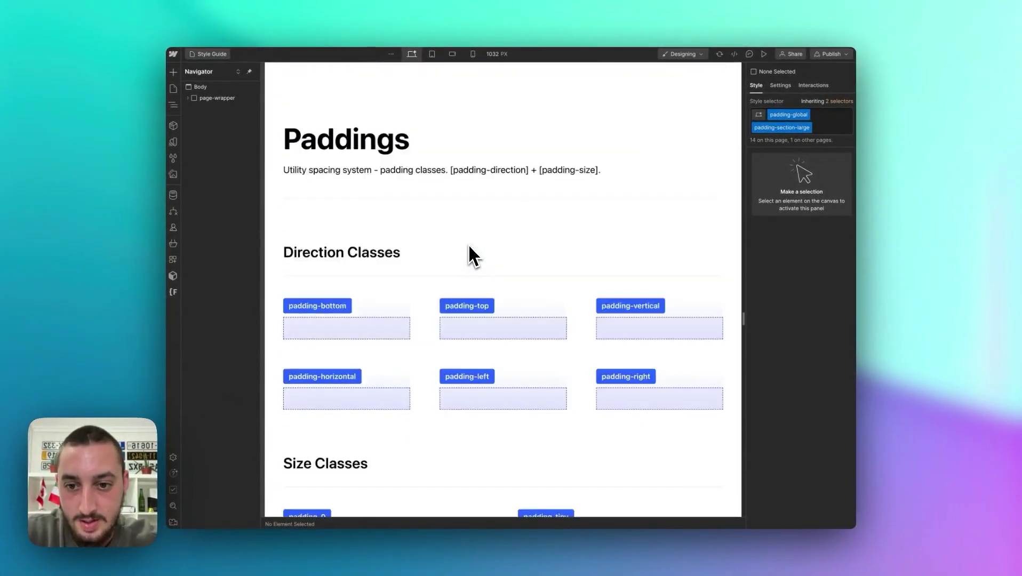
scroll(467, 256, "down", 20)
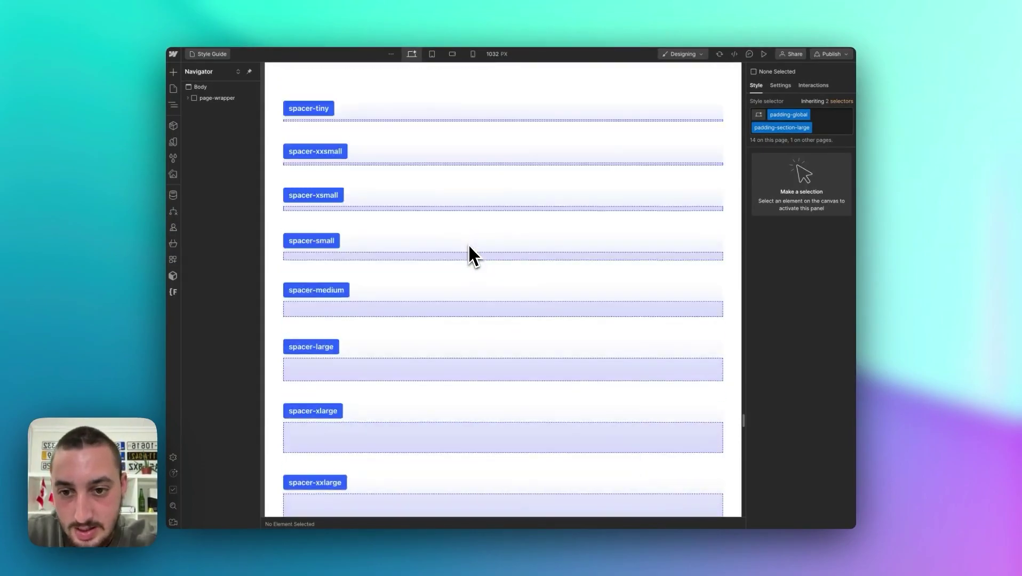
scroll(467, 244, "down", 10)
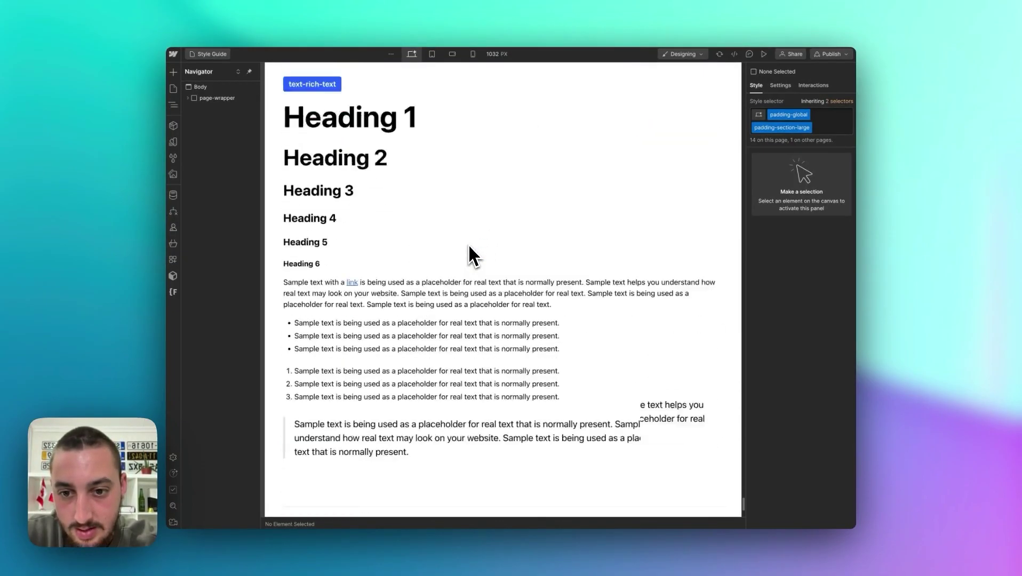
scroll(468, 244, "up", 9)
scroll(468, 243, "up", 5)
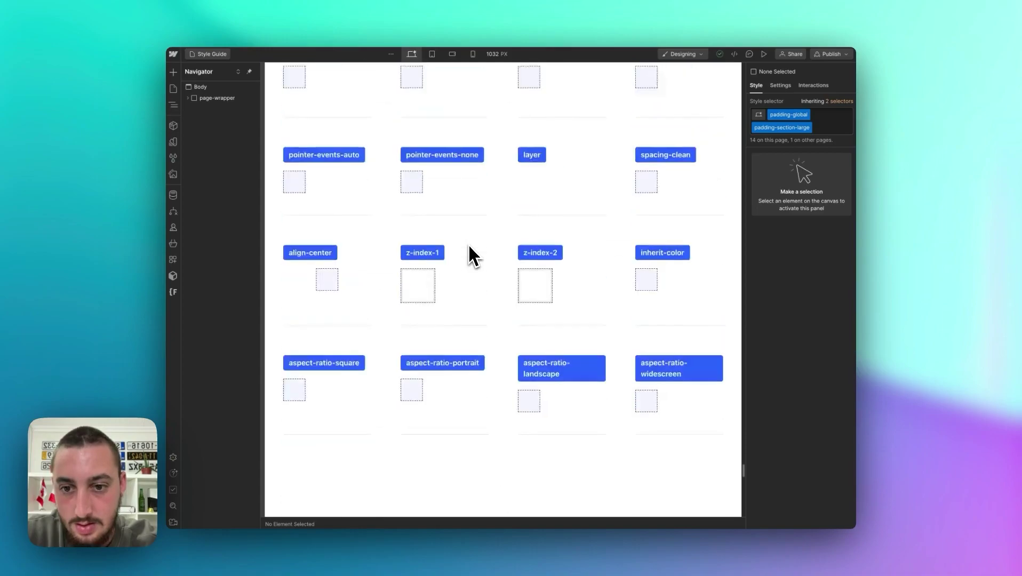
scroll(468, 244, "down", 6)
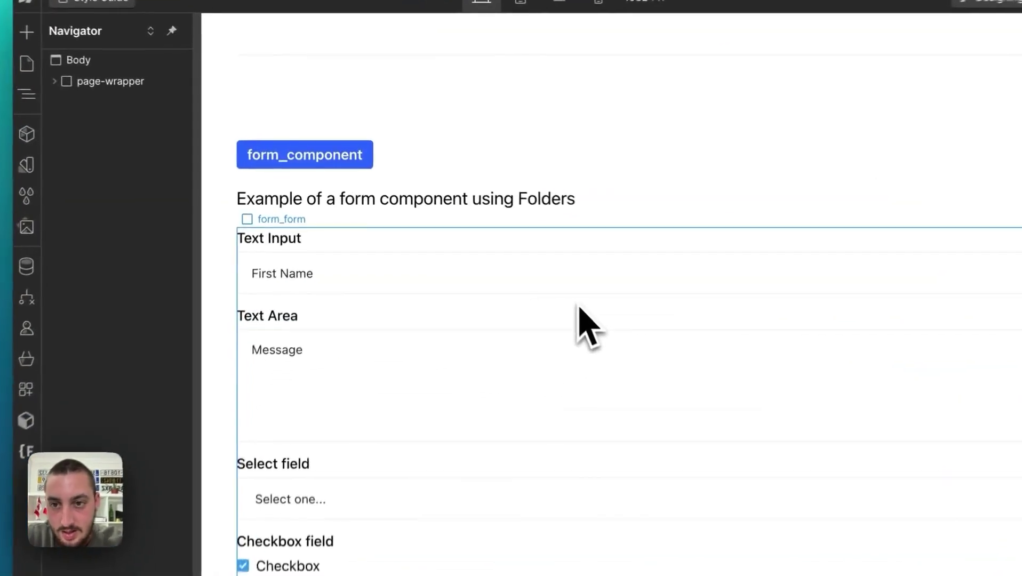
- Copy the form_component and return to the Home page
left_click(346, 224)
key("p")
left_click(197, 202)
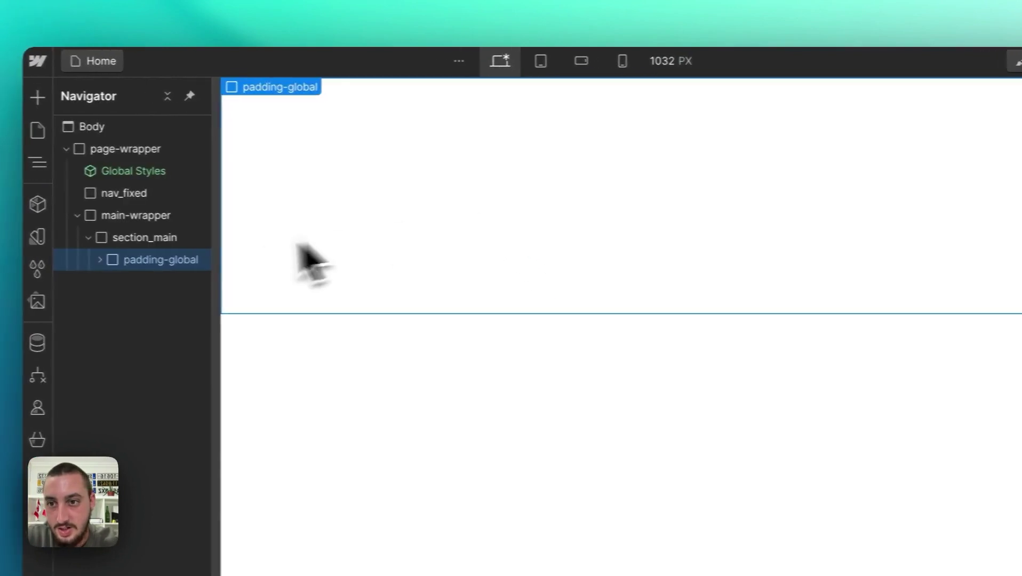
- Add a hero_grid inside container-large, paste the copied form, and delete the extra fields
left_click(100, 260)
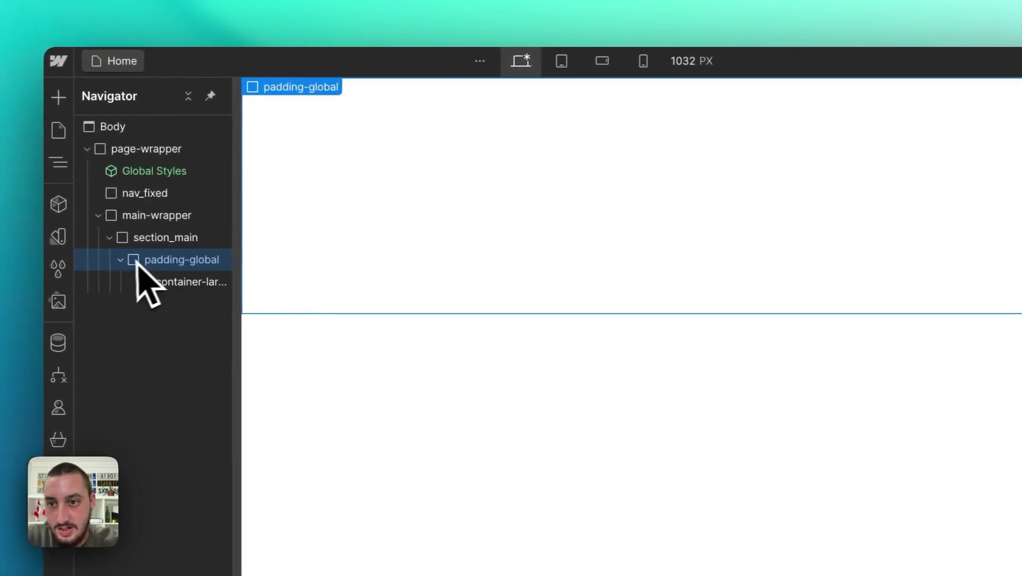
left_click(131, 283)
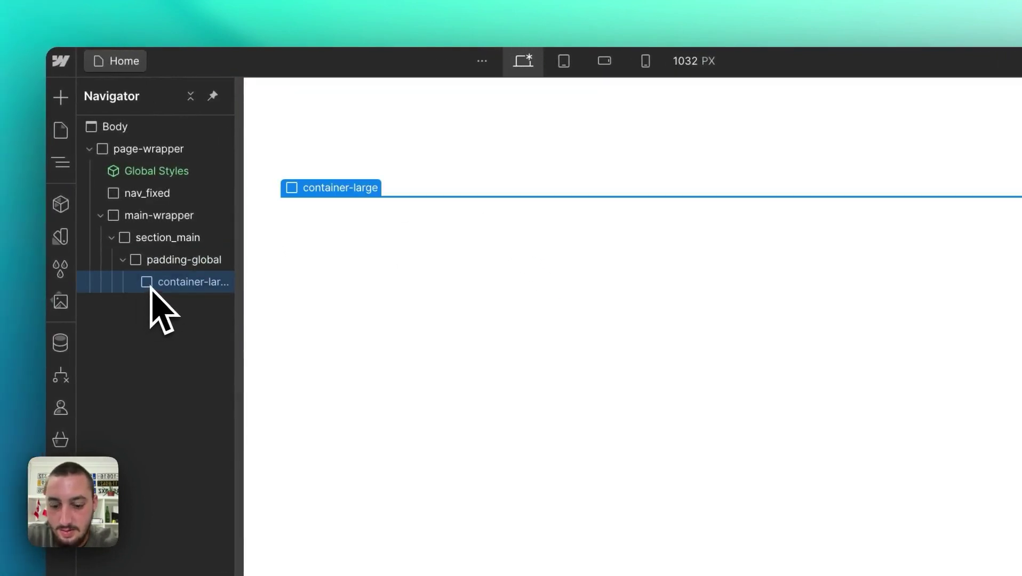
key("ctrl+v")
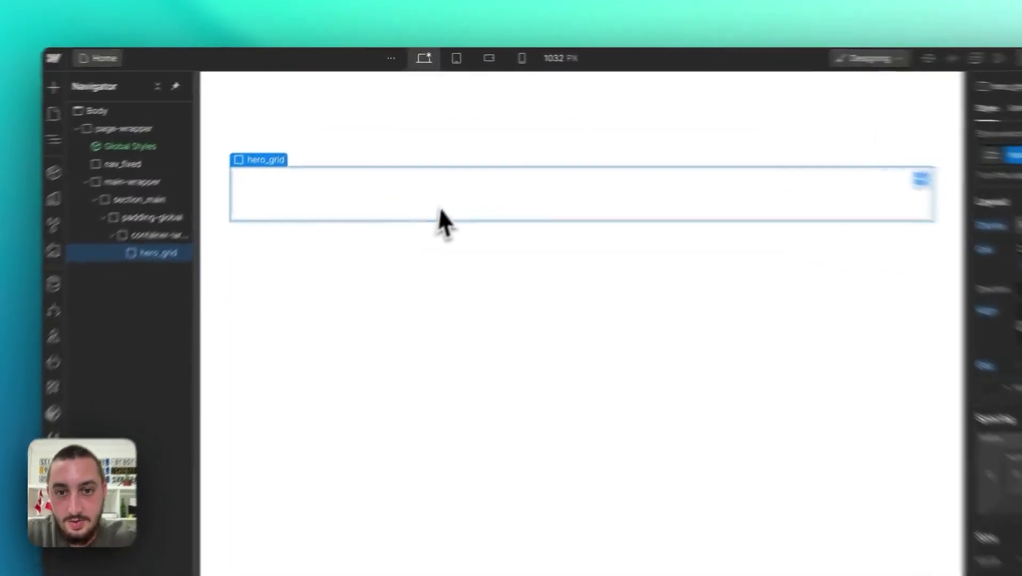
key("ctrl+v")
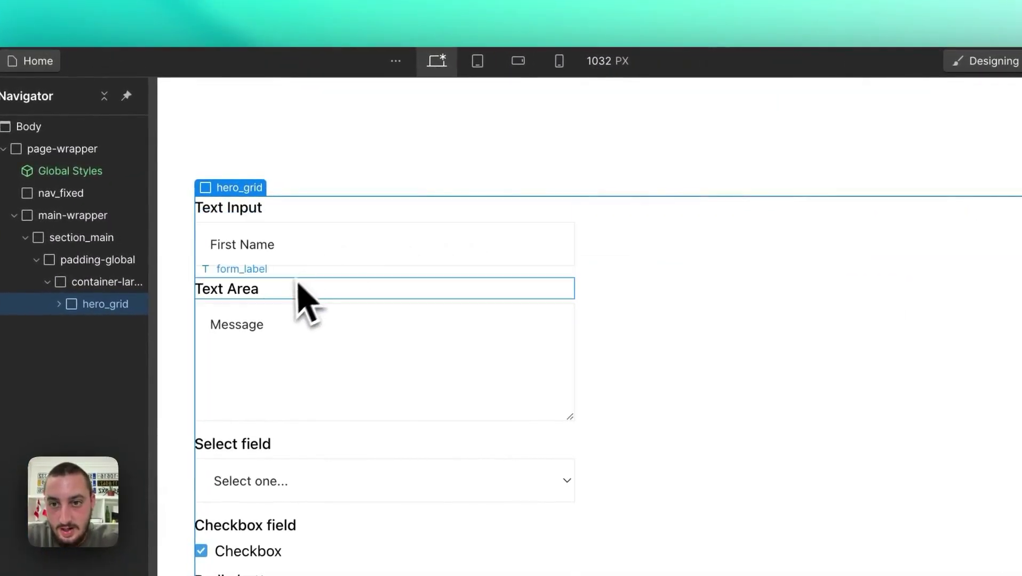
left_click(275, 326)
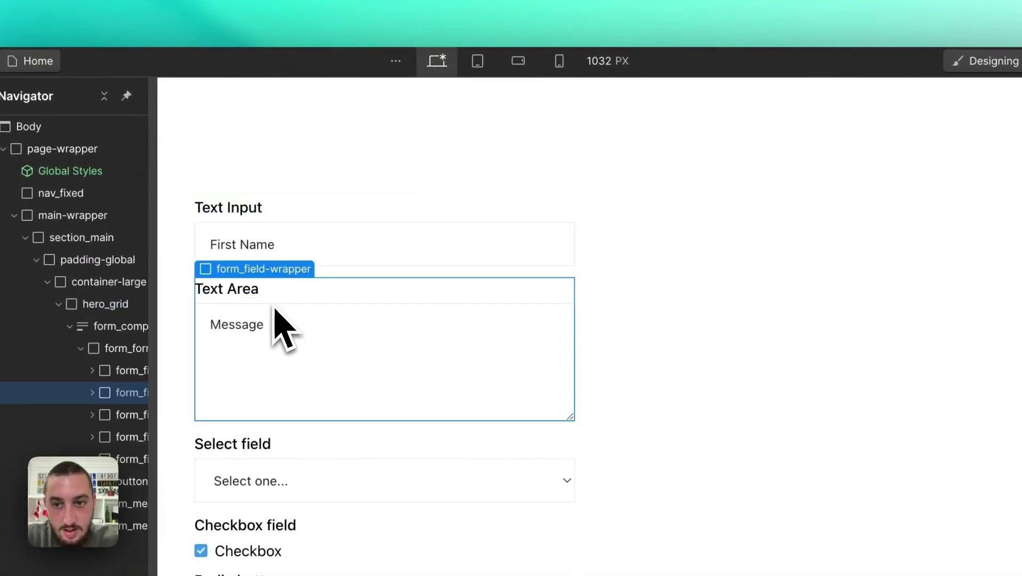
key("Delete")
key("Delete")
key("Delete")
key("Delete")
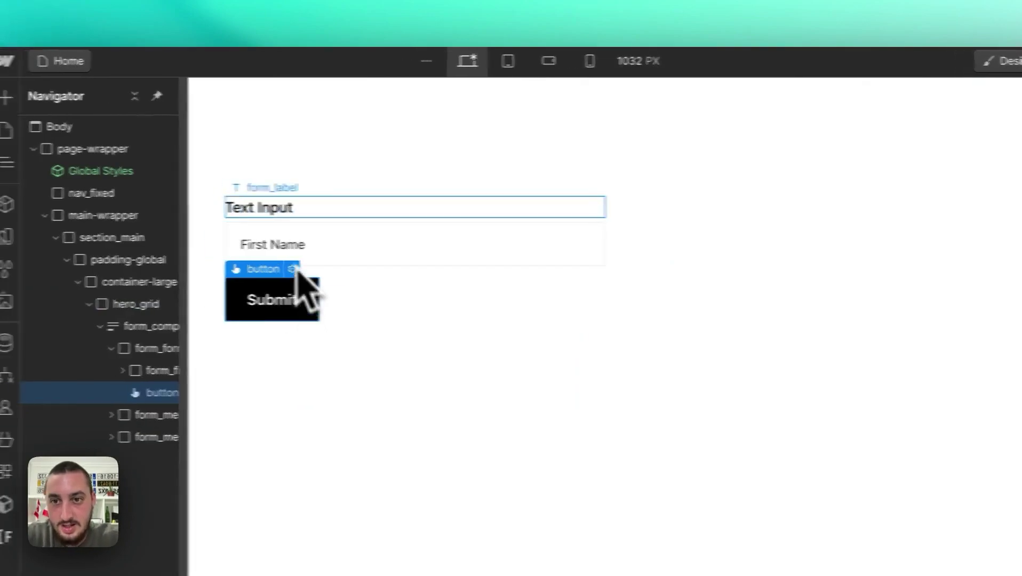
- Rename the remaining input to Email, set its type to Email, and add a wized signup attribute
left_click(314, 251)
left_click(828, 123)
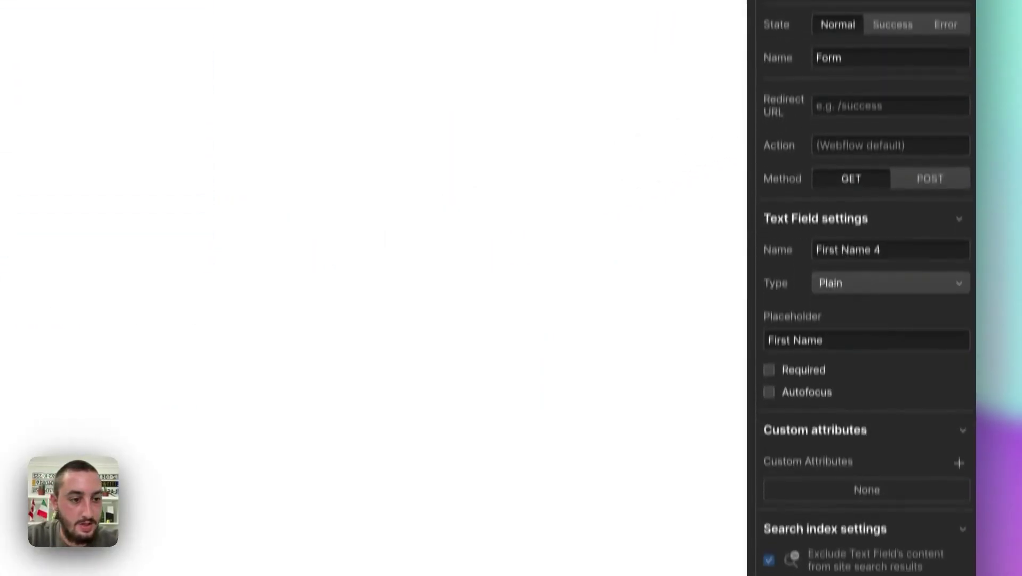
scroll(867, 212, "down", 2)
triple_click(869, 207)
type("Email")
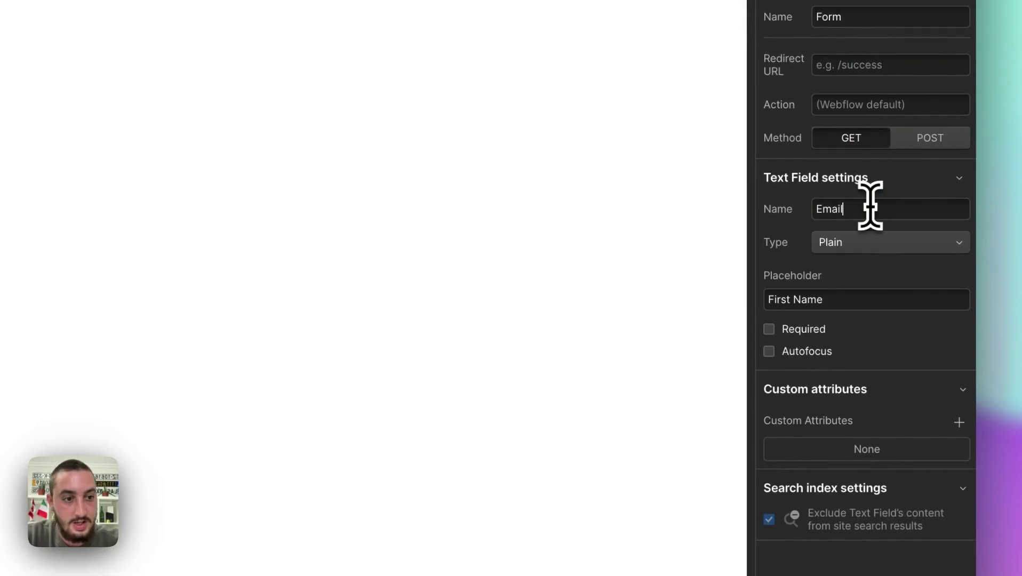
left_click(868, 241)
left_click(835, 262)
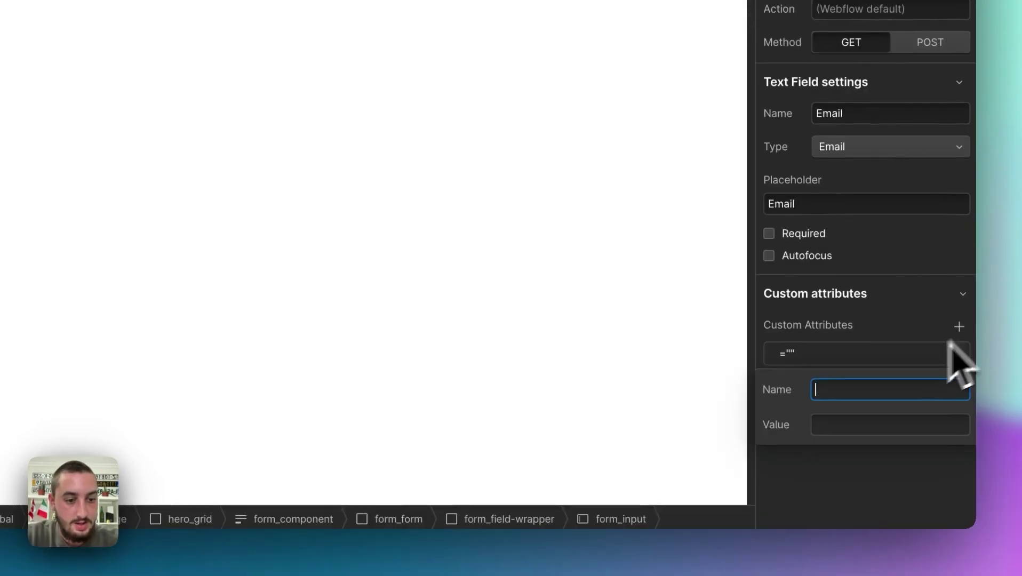
type("wized")
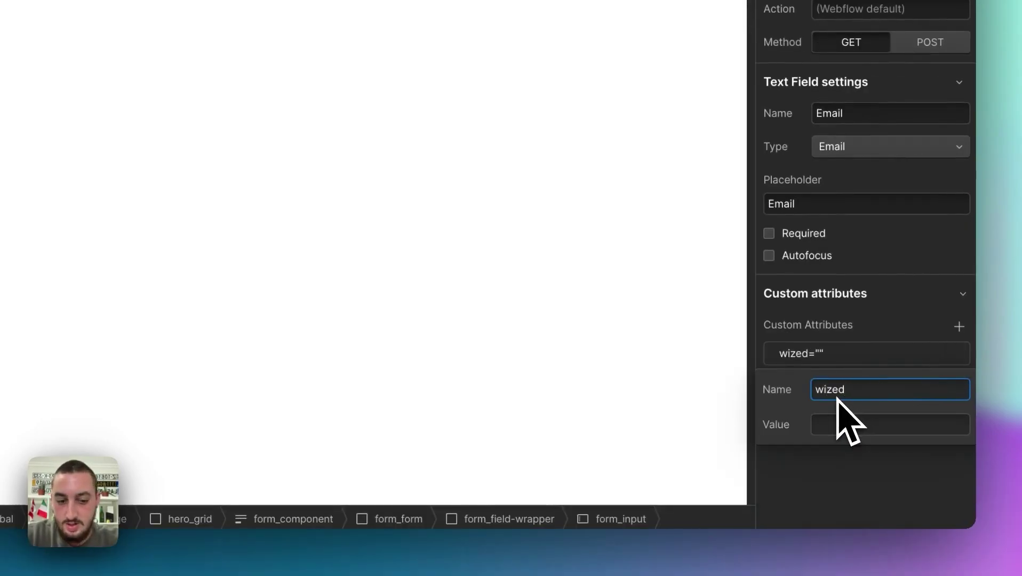
key("Tab")
type("signu")
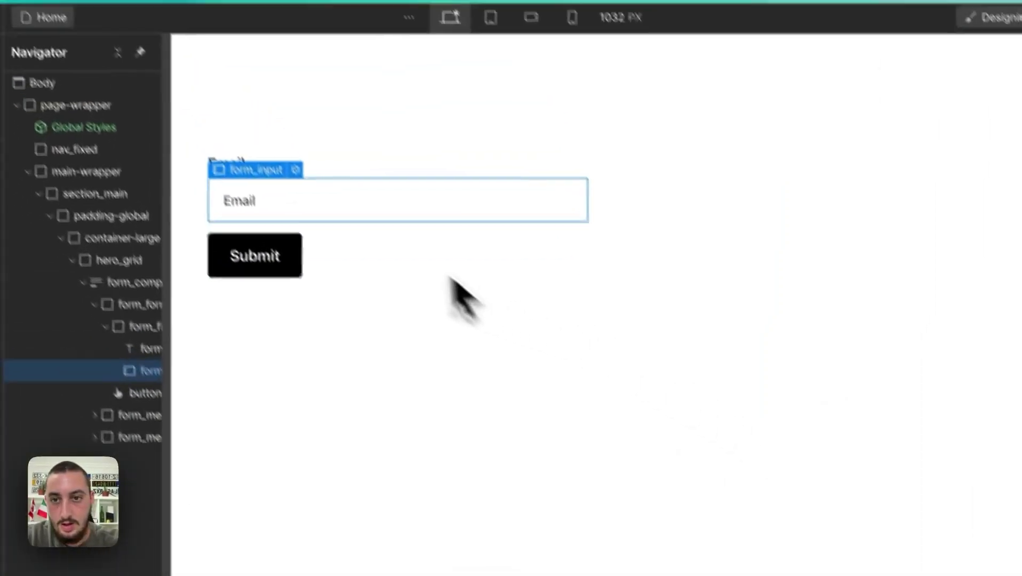
- Duplicate the Email field and edit the new field's label
left_click(316, 182)
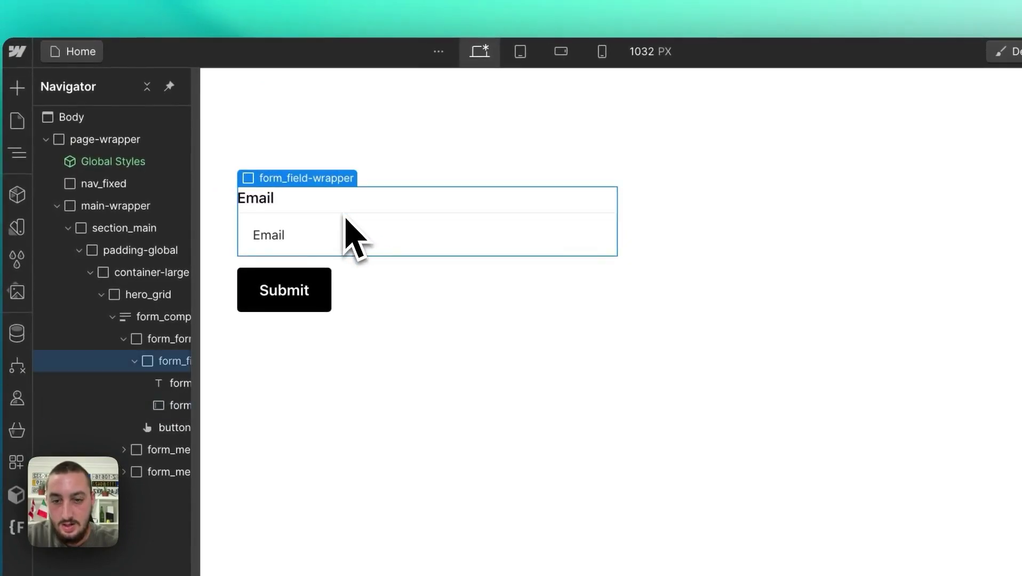
key("ctrl+d")
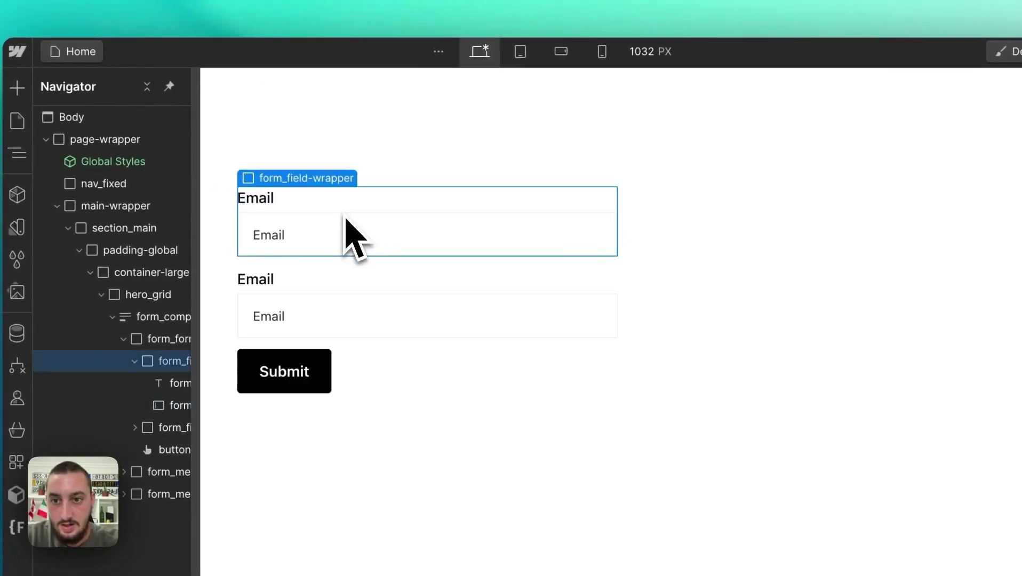
double_click(256, 279)
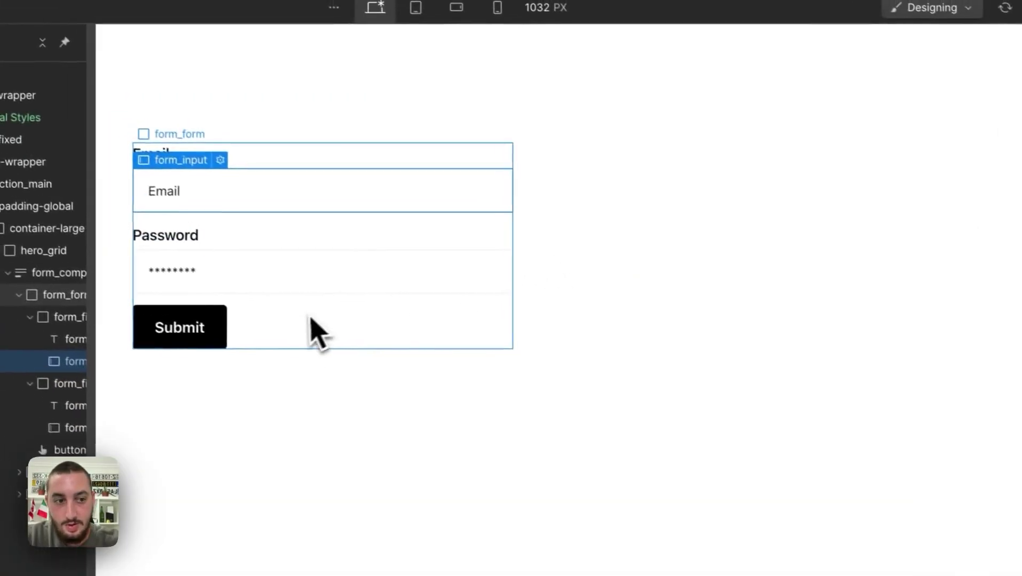
- Give the form the custom attribute wized="signup_form"
left_click(415, 377)
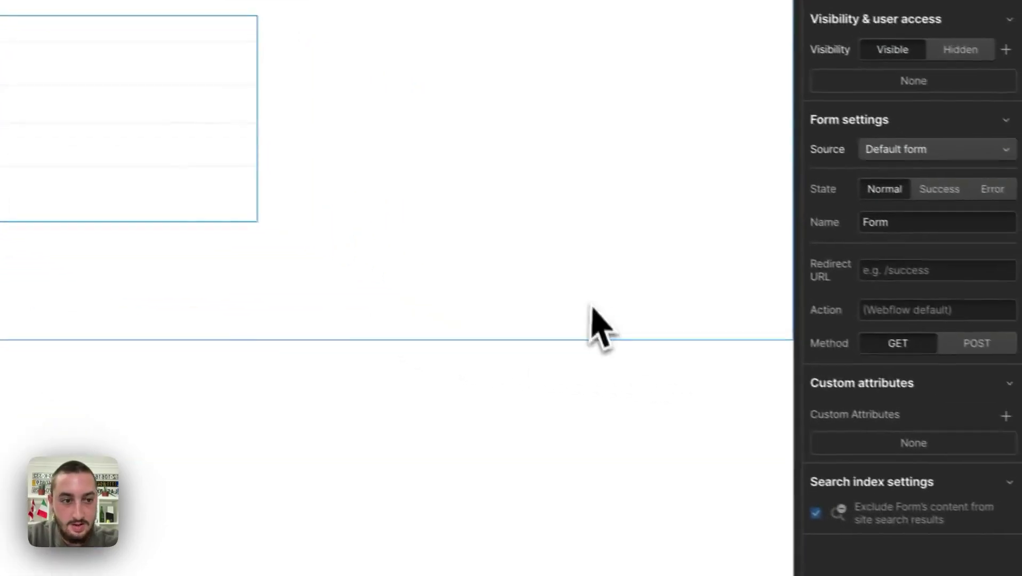
left_click(1006, 416)
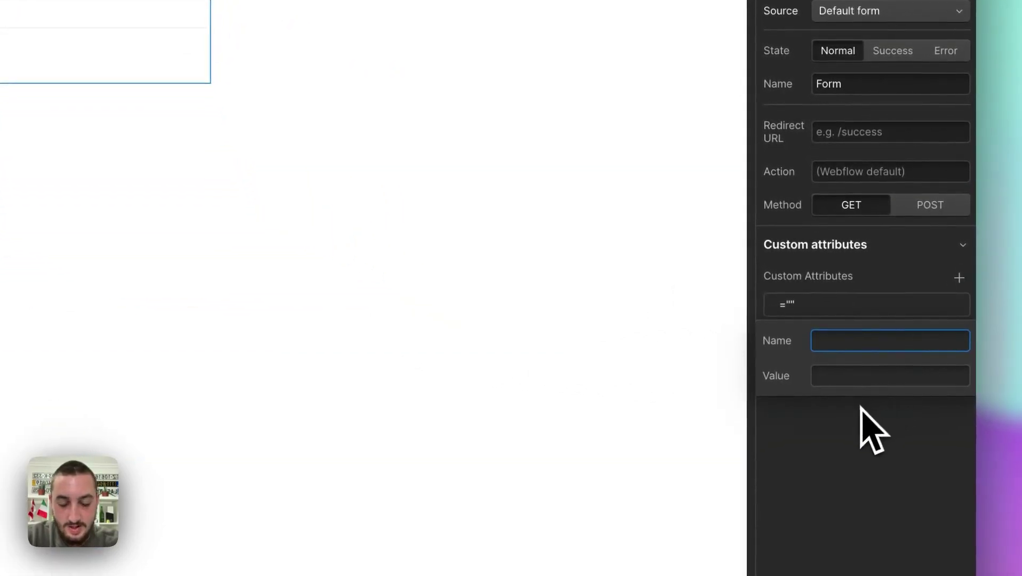
type("wized")
key("Tab")
type("signup_")
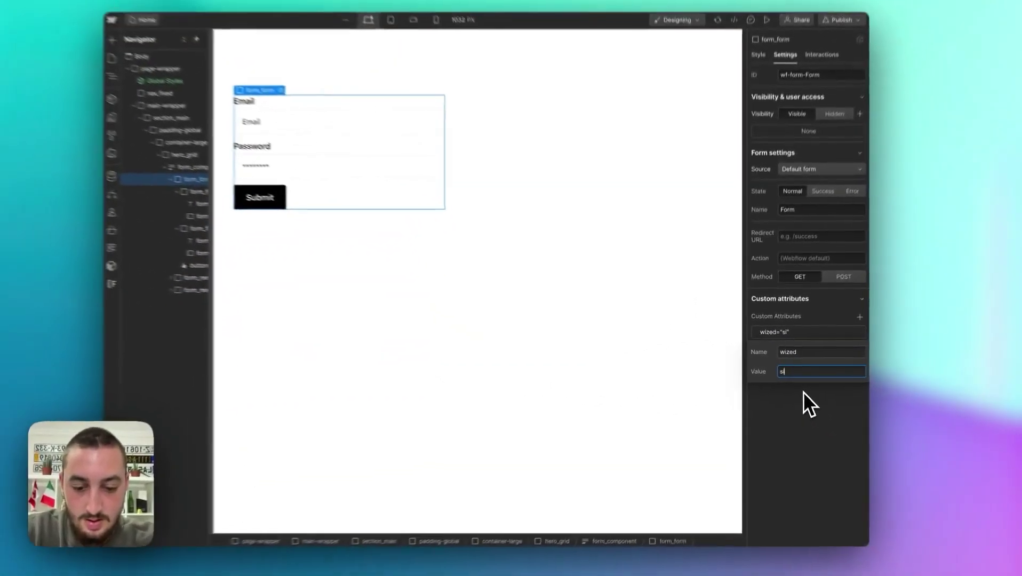
type("form")
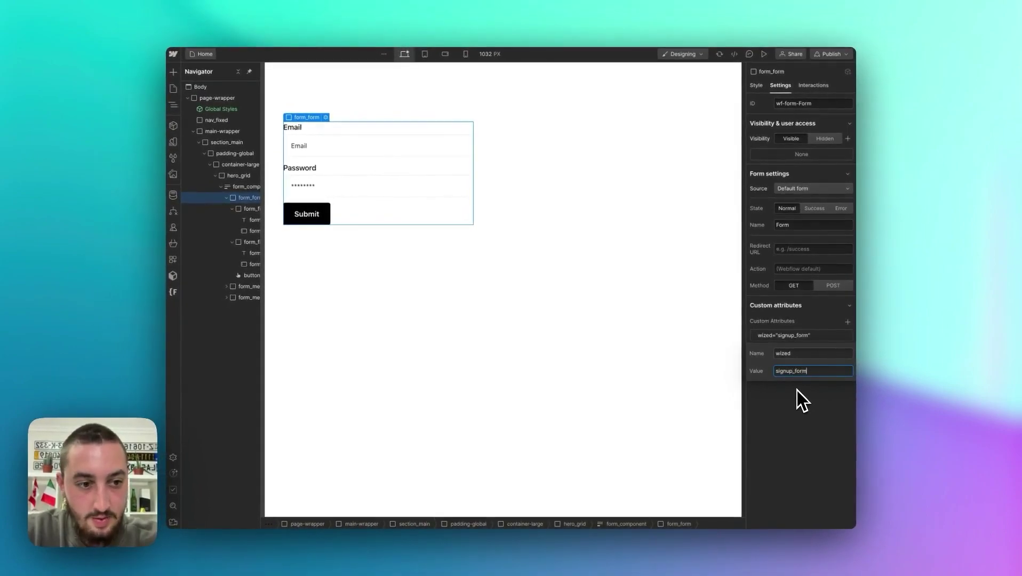
key("Return")
- Change the submit button text from Submit to 'Sign up'
left_click(309, 218)
left_click(311, 217)
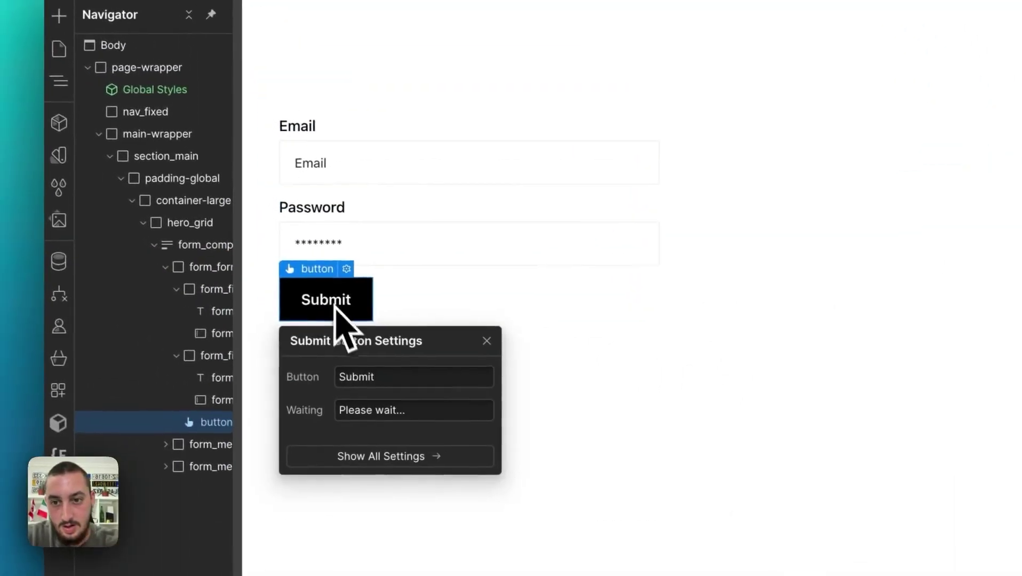
double_click(355, 376)
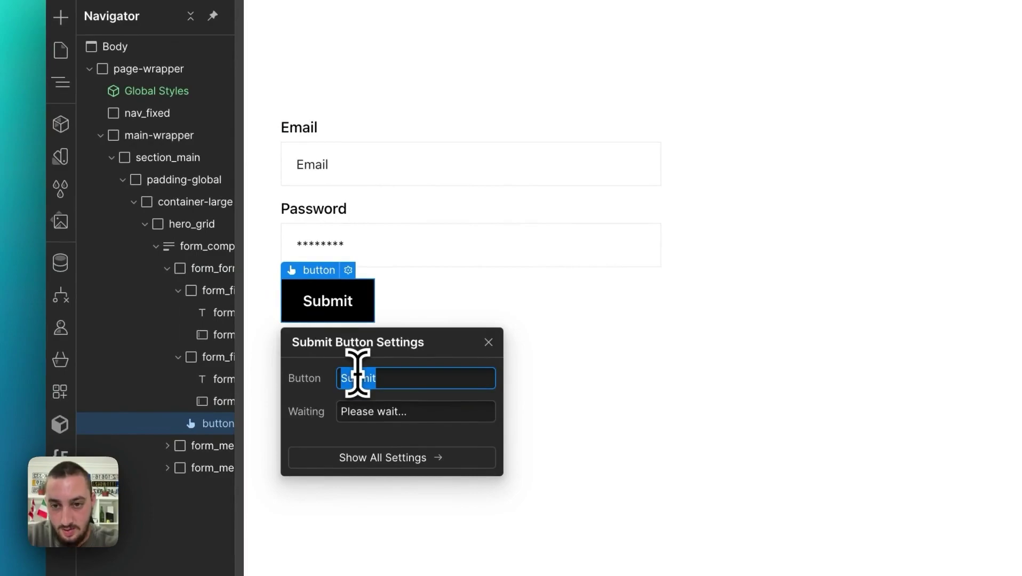
type("Sign up")
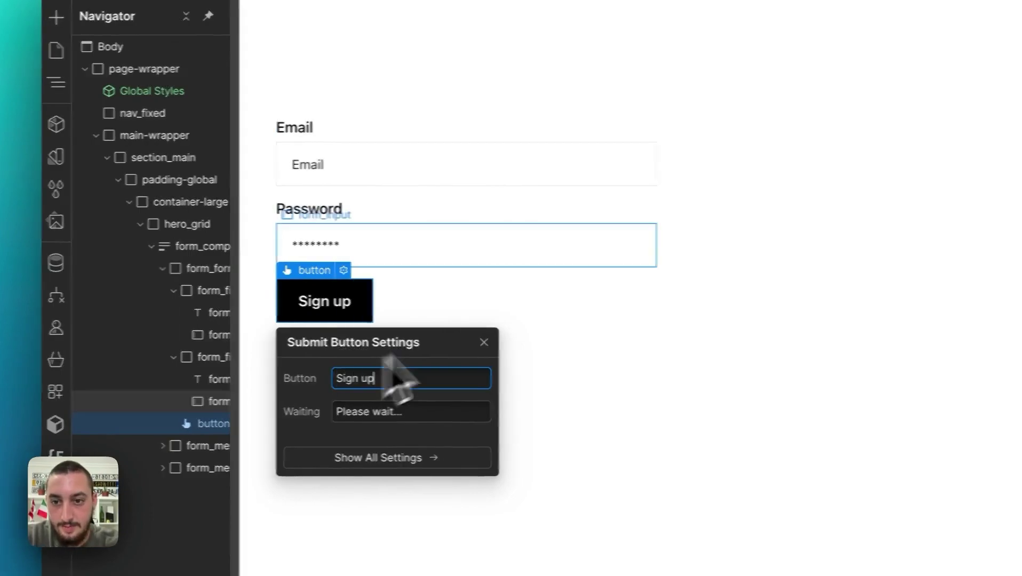
left_click(629, 261)
left_click(632, 291)
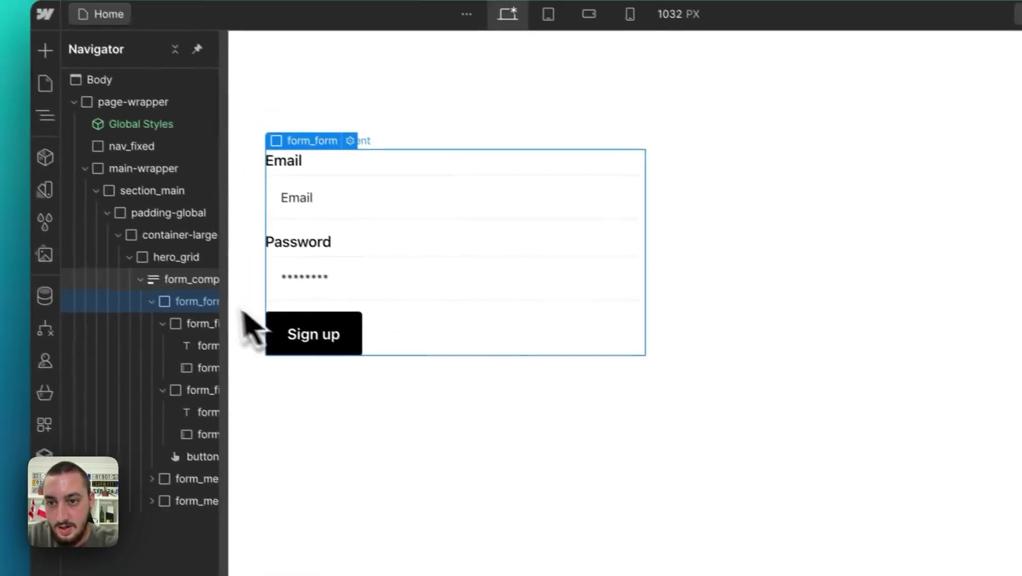
left_click(128, 247)
- Duplicate the form component and relabel the copy's button 'Login'
key("super+d")
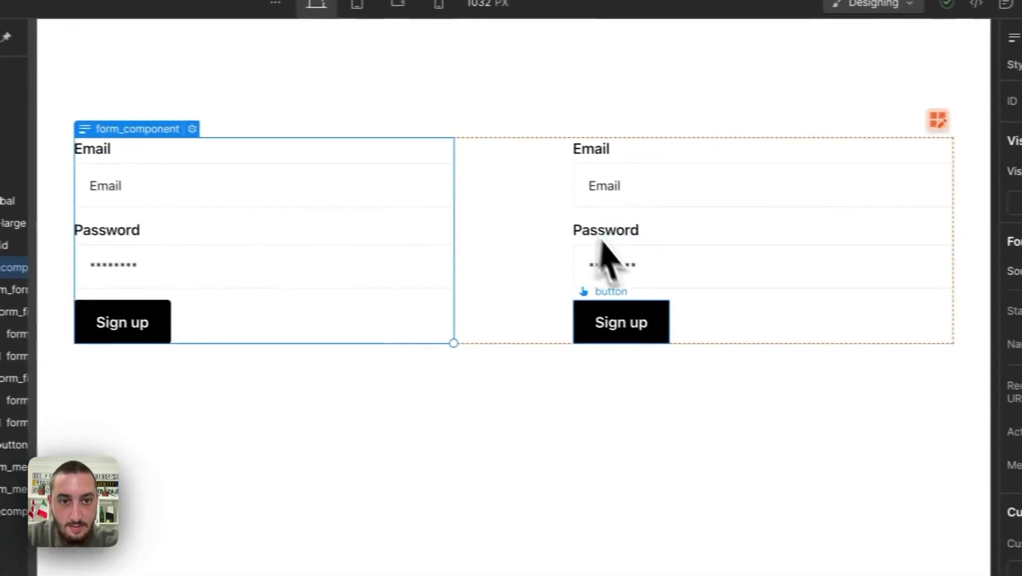
double_click(784, 339)
left_click_drag(611, 398, 627, 399)
key("super+a")
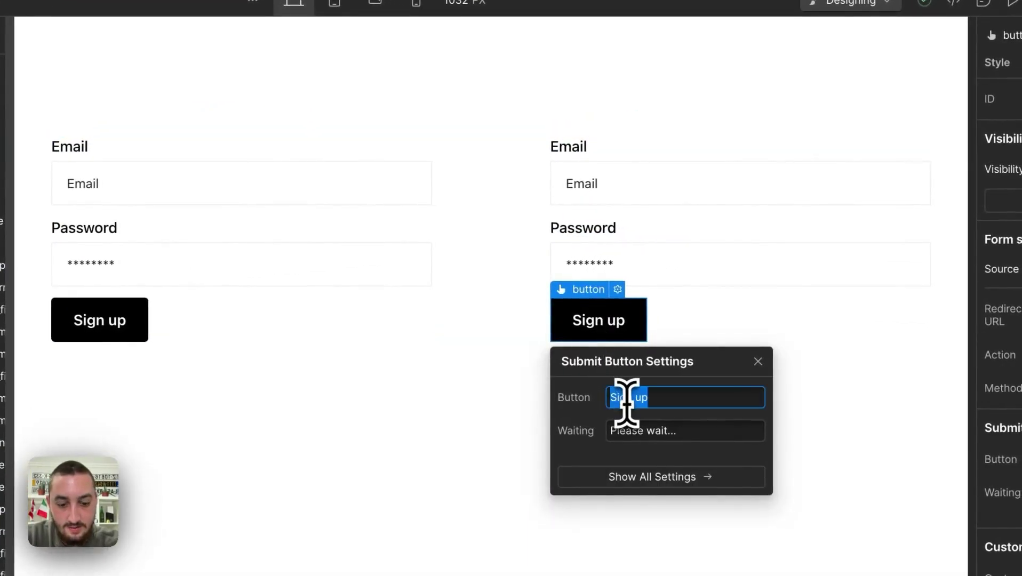
type("Login")
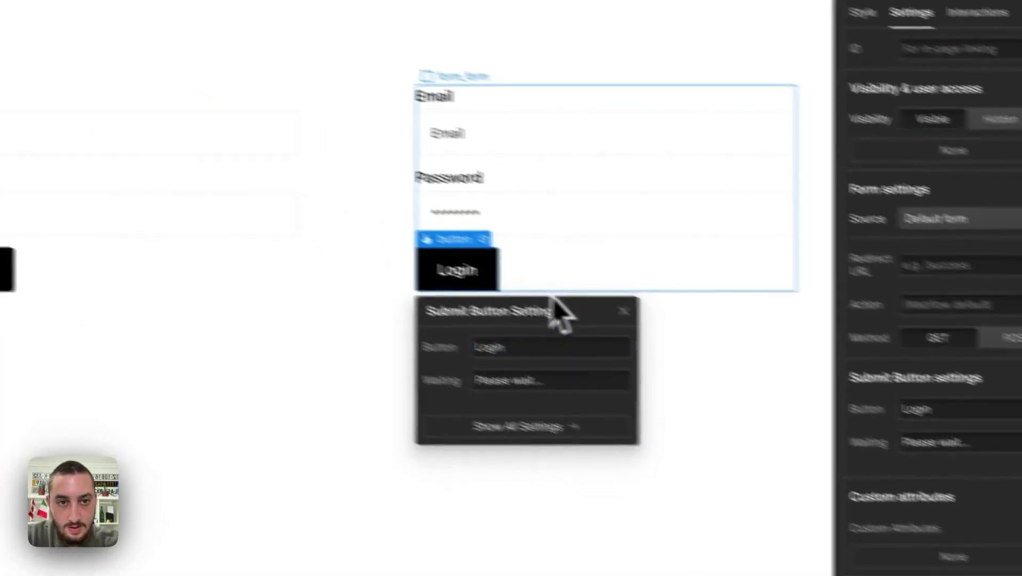
left_click(555, 288)
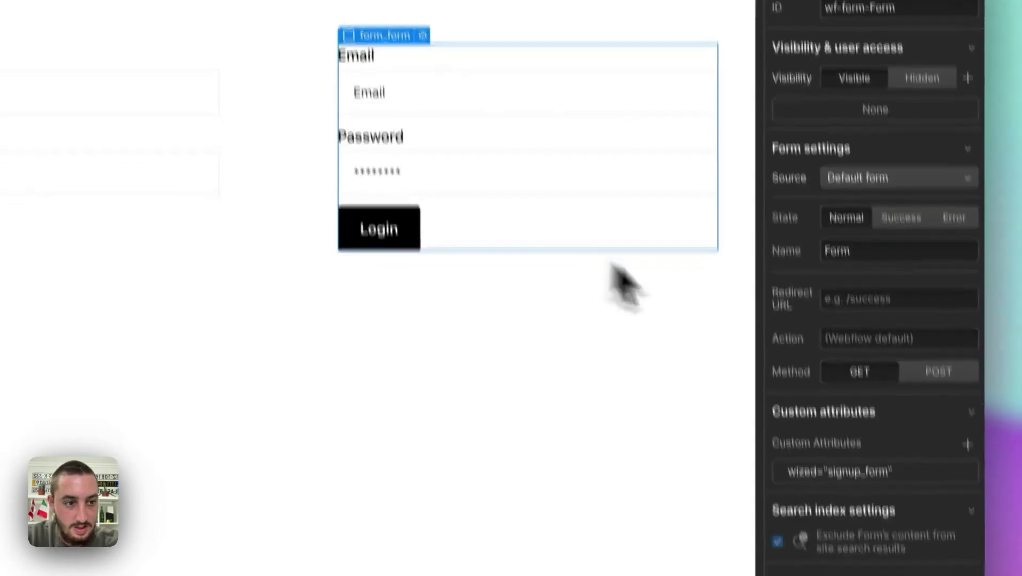
- Change the second form's wized attribute to login_form and bring up the publish destinations
left_click(848, 291)
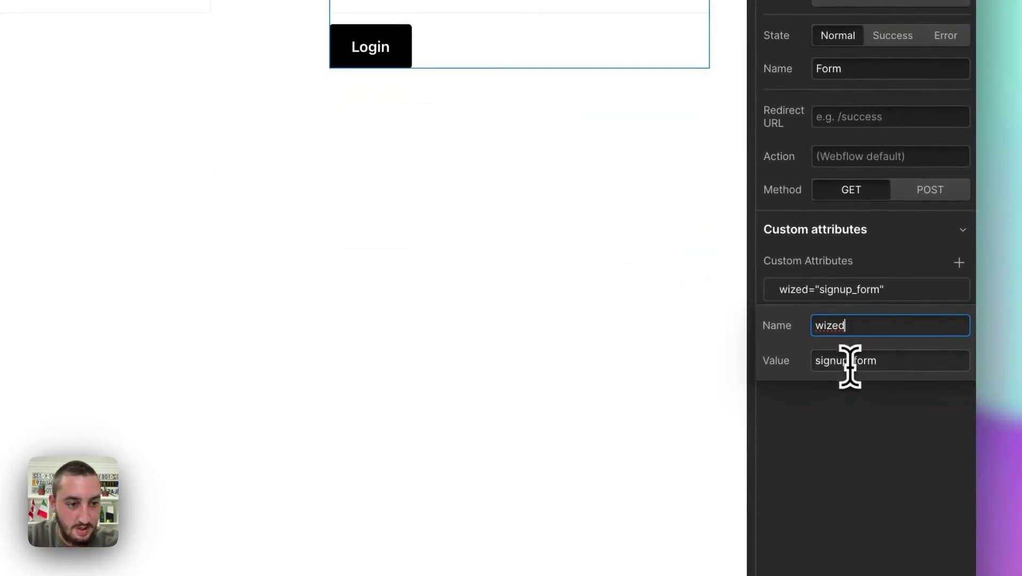
left_click_drag(848, 365, 753, 388)
key("BackSpace")
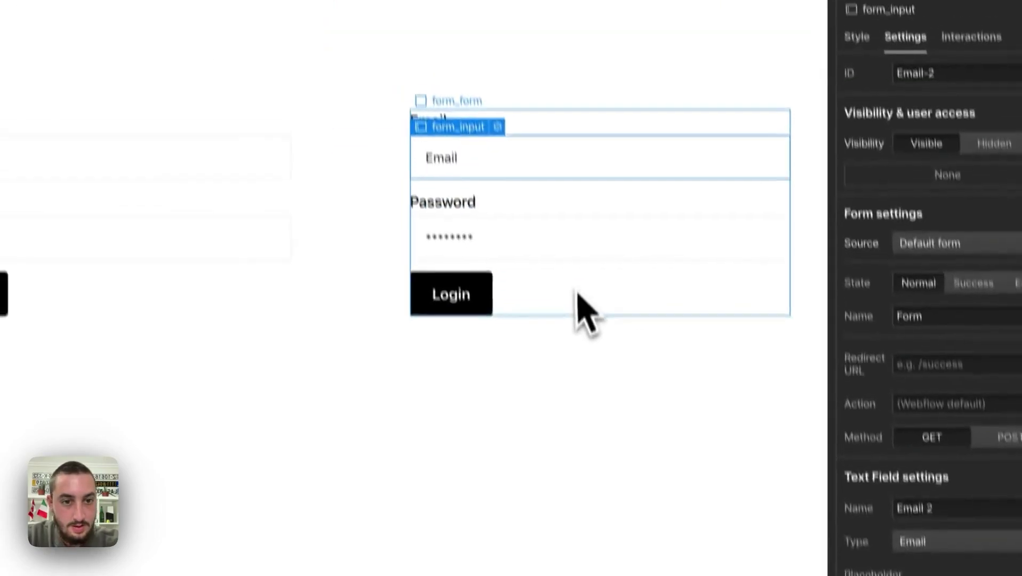
left_click(578, 293)
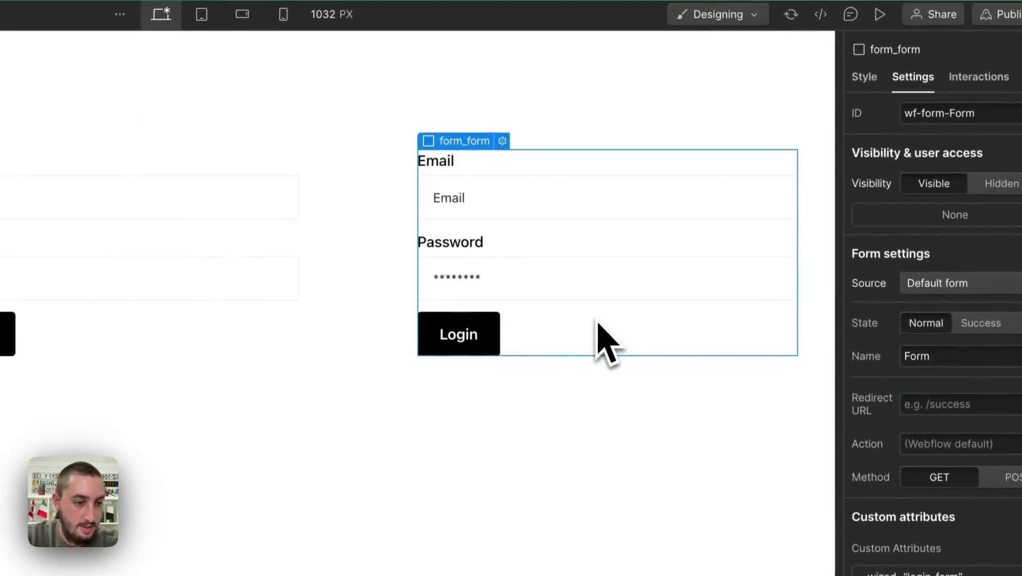
left_click(405, 377)
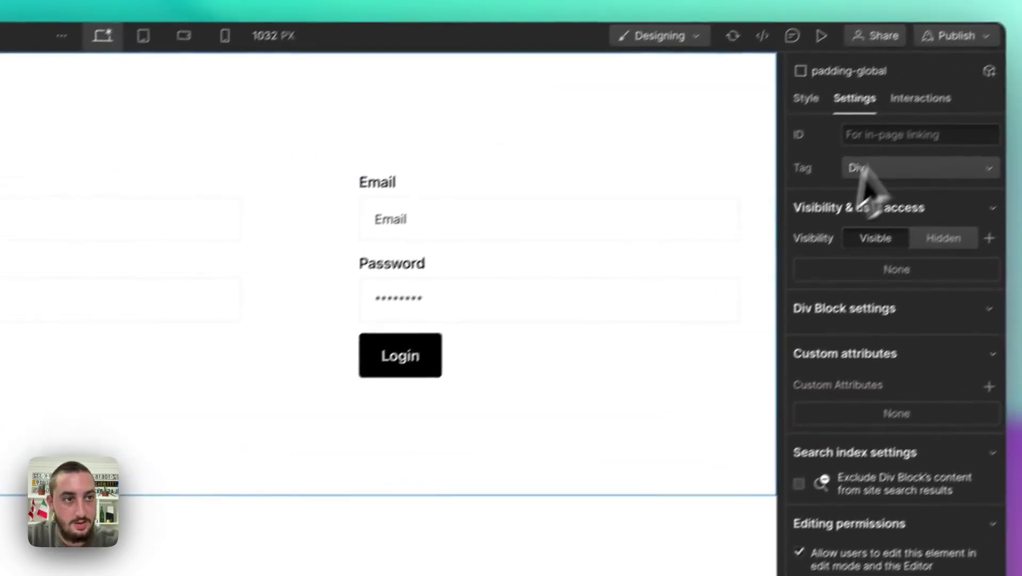
left_click(947, 34)
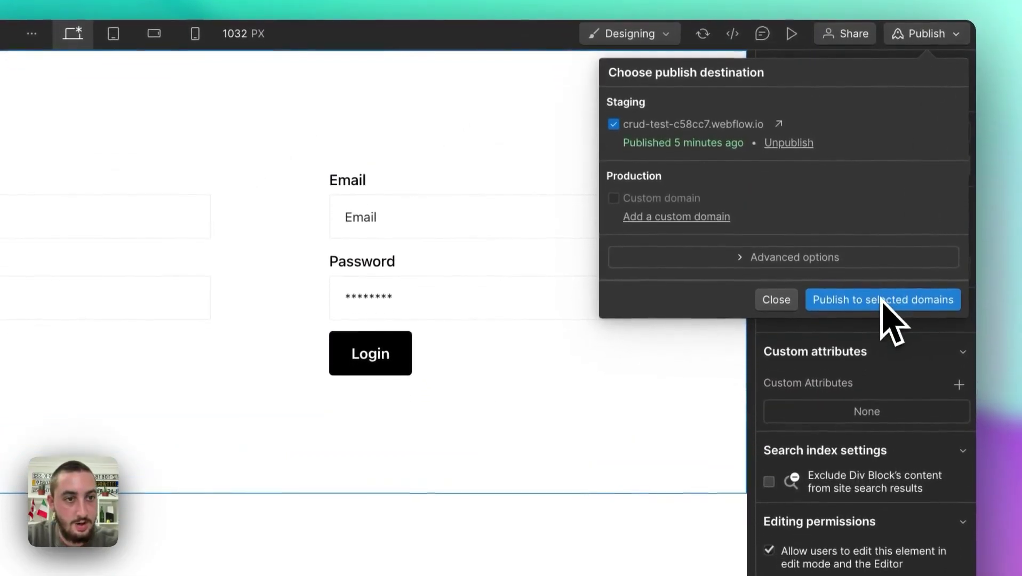
- Publish the site with both forms to the Webflow staging domain
left_click(885, 311)
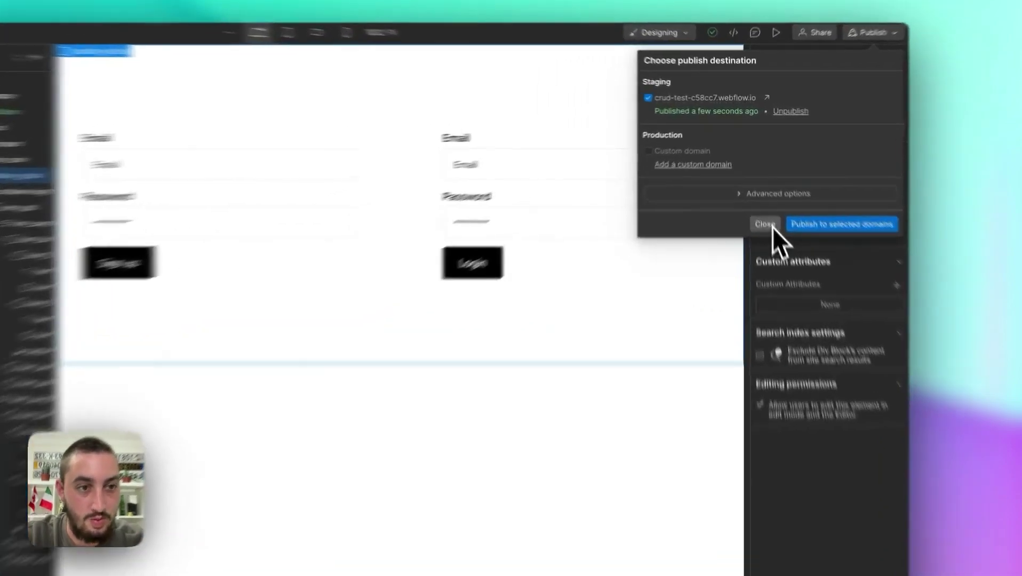
left_click(756, 187)
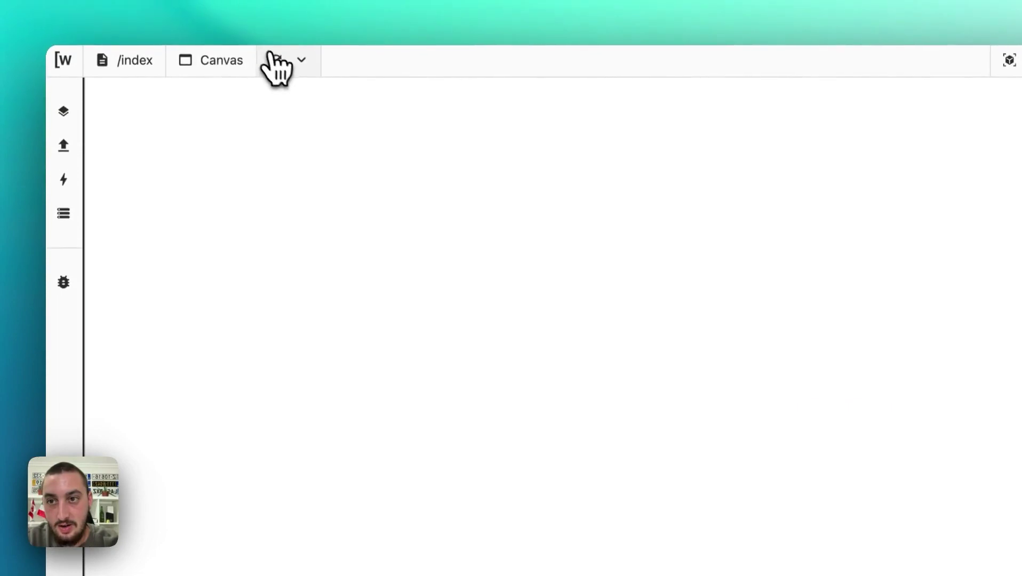
- Add a new Wized app named 'Supabase' using the Supabase app type
left_click(64, 113)
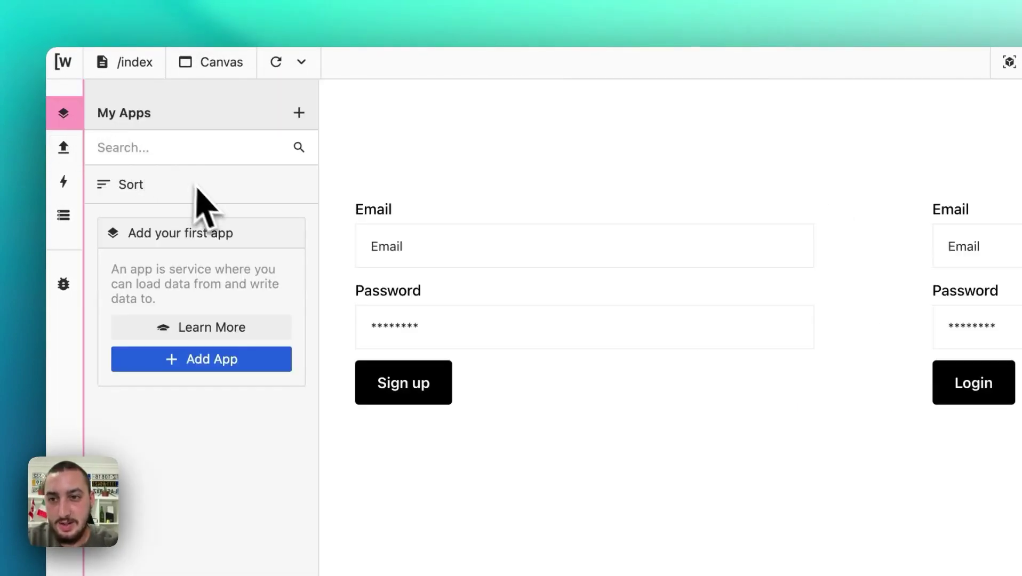
left_click(297, 114)
left_click(424, 182)
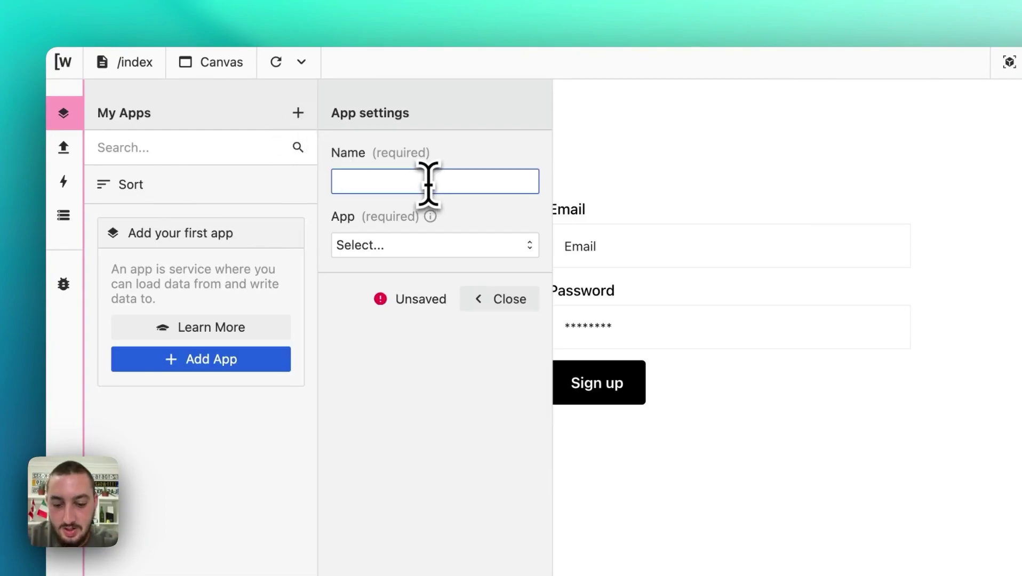
type("Supabase")
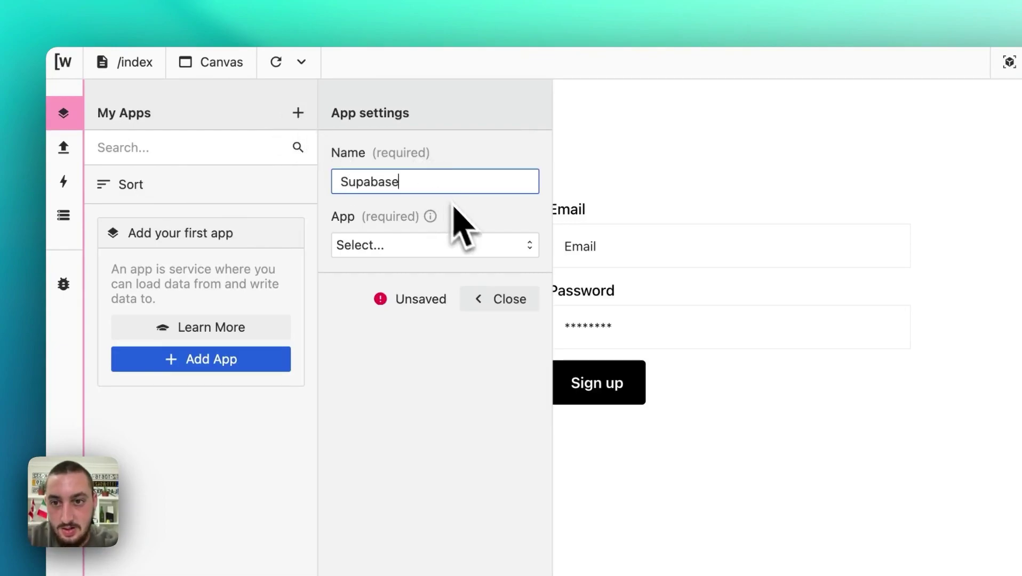
left_click(464, 246)
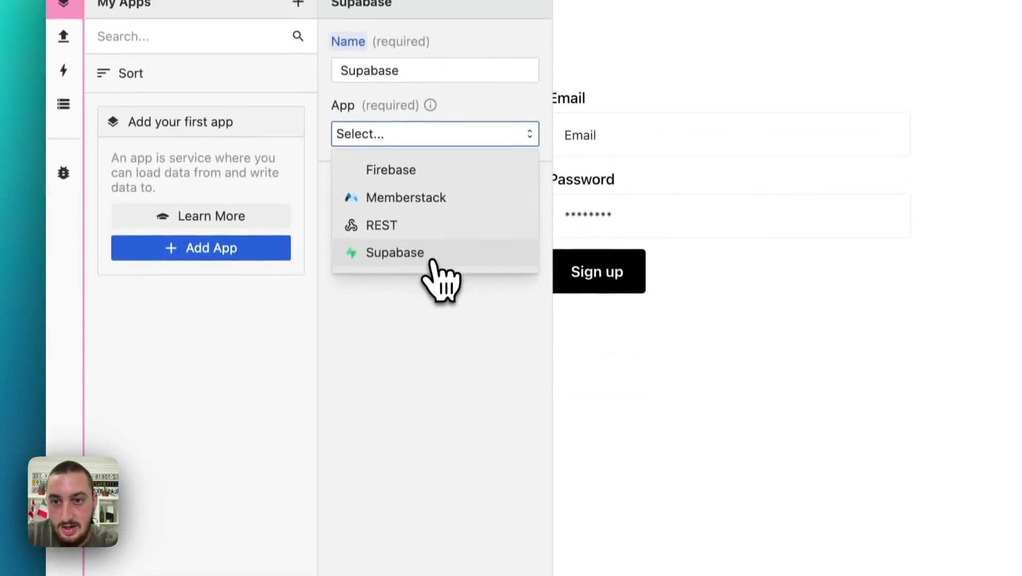
left_click(432, 259)
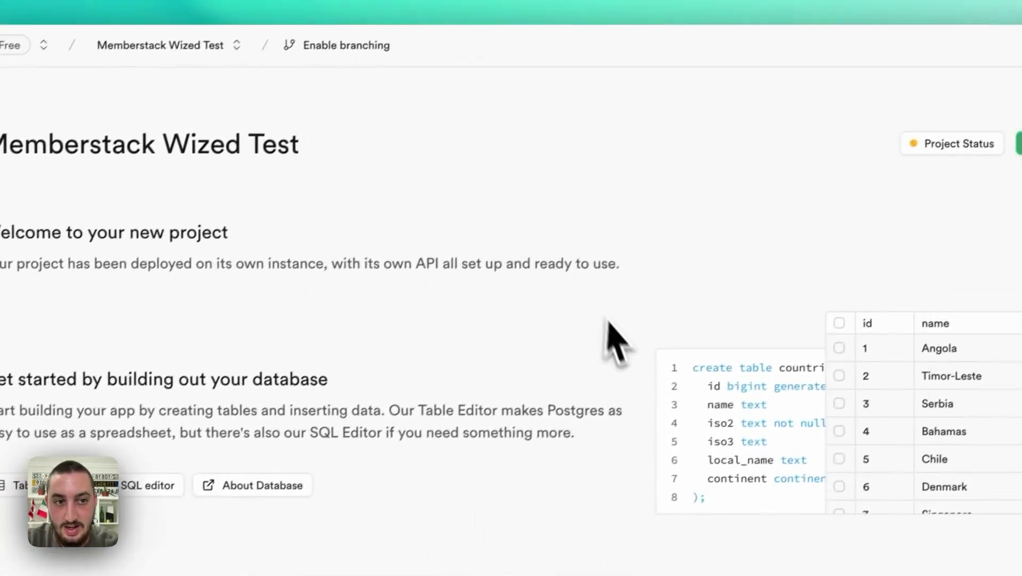
- Paste the Supabase project URL and anon API key into the Wized Supabase app and save it
scroll(612, 342, "down", 15)
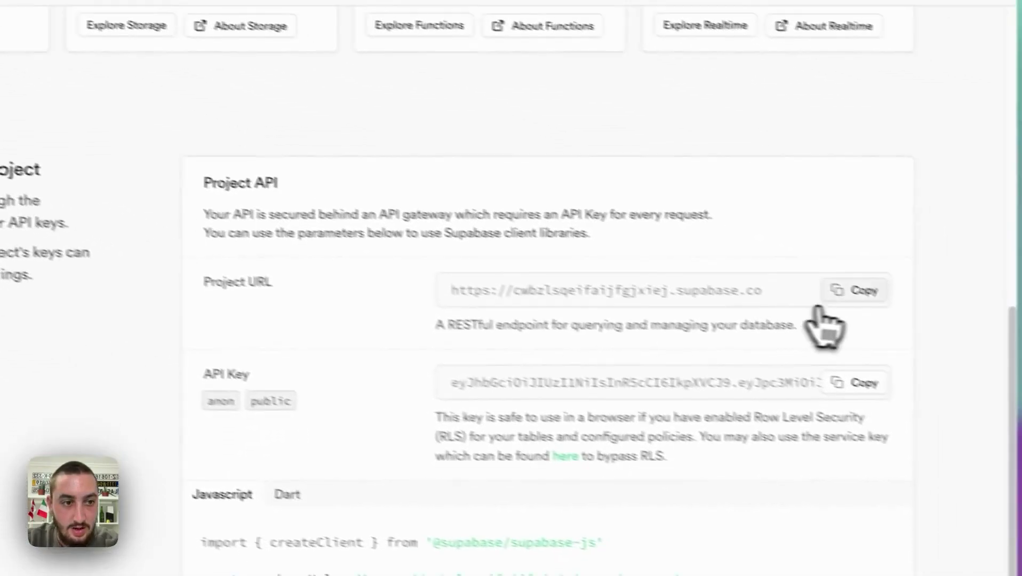
left_click(819, 296)
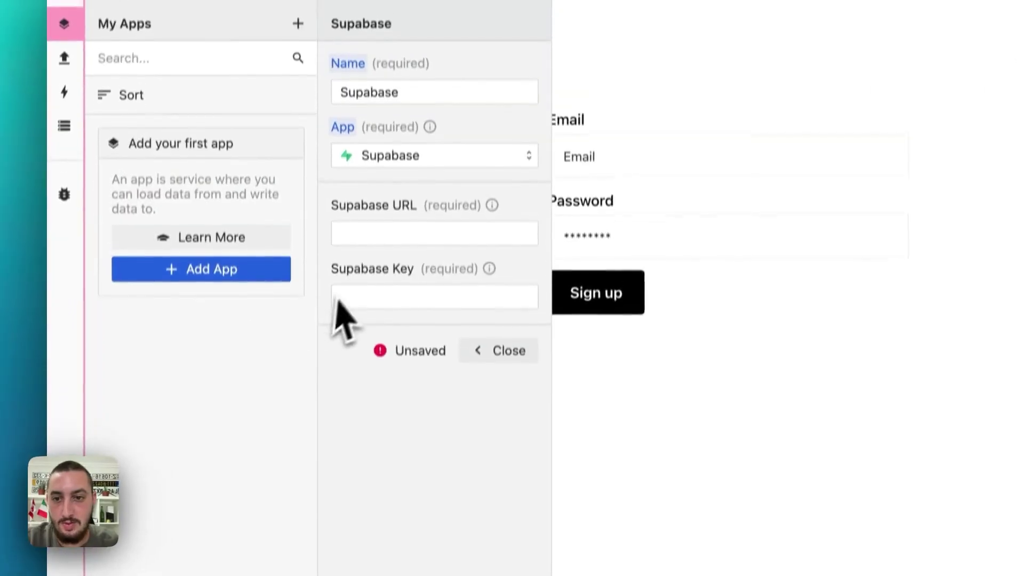
left_click(382, 233)
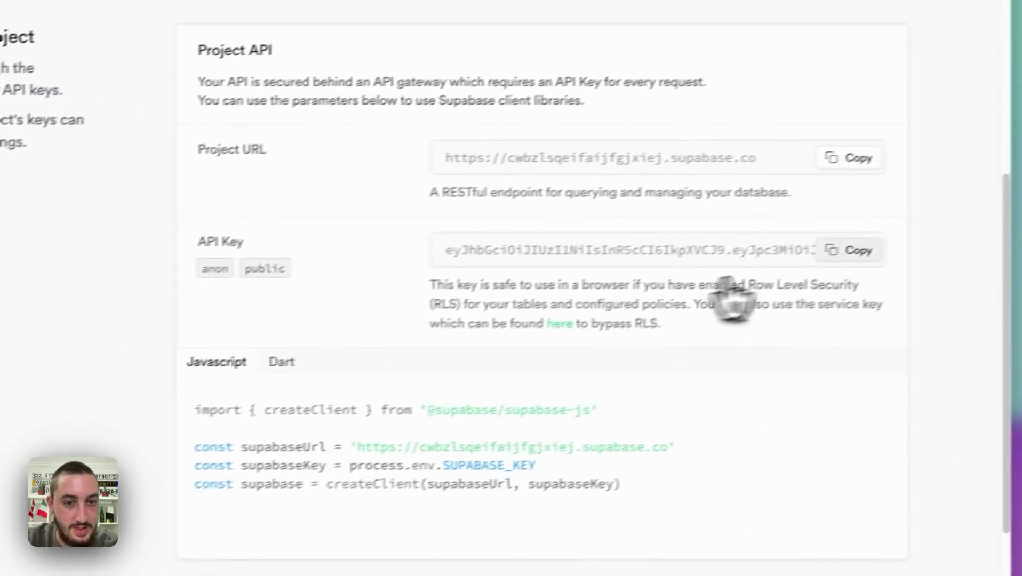
left_click(853, 249)
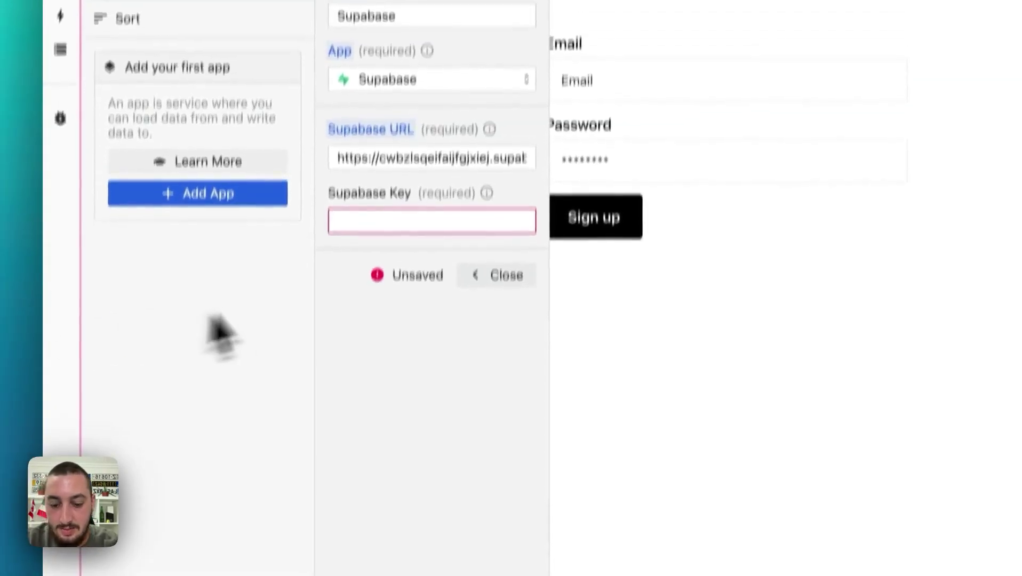
key("ctrl+v")
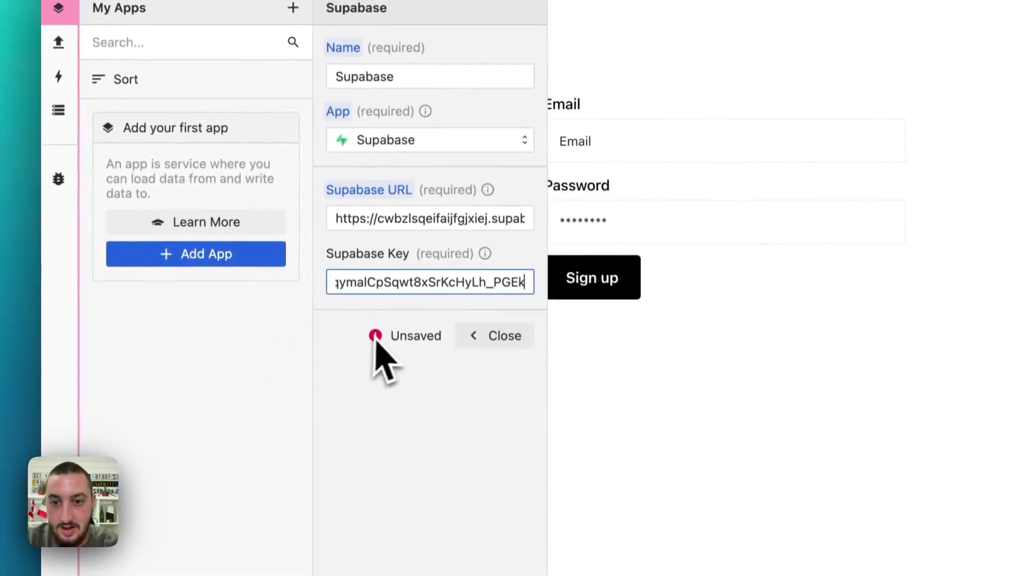
left_click(494, 342)
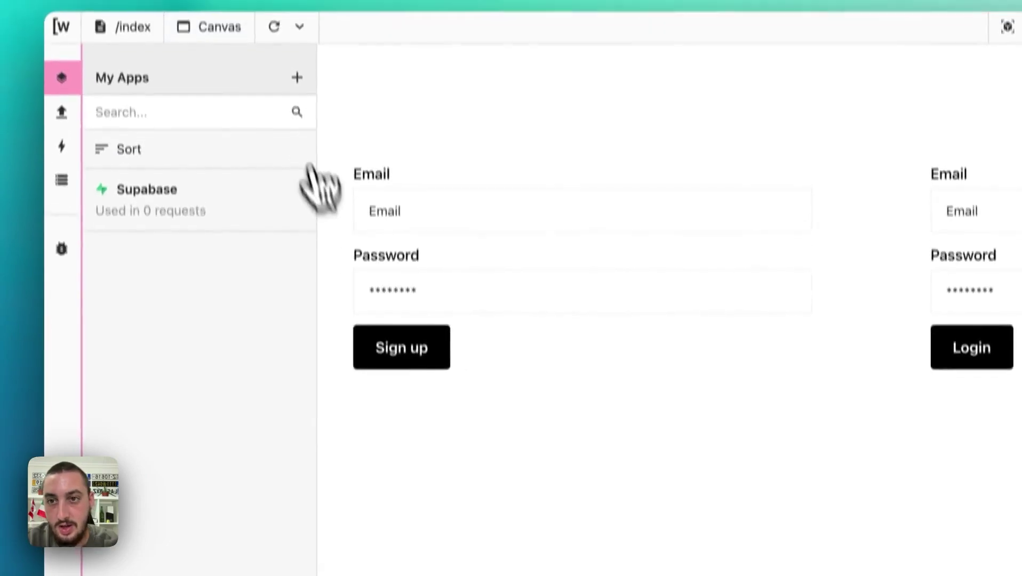
left_click(293, 14)
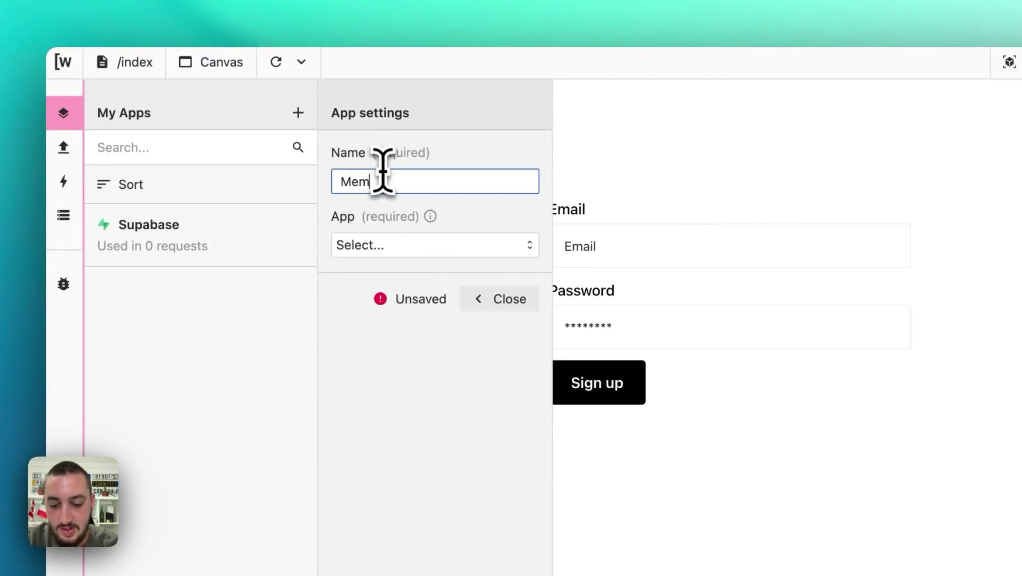
- Set up a Memberstack-type app with the test-mode public key from Memberstack Dev Tools
left_click(395, 240)
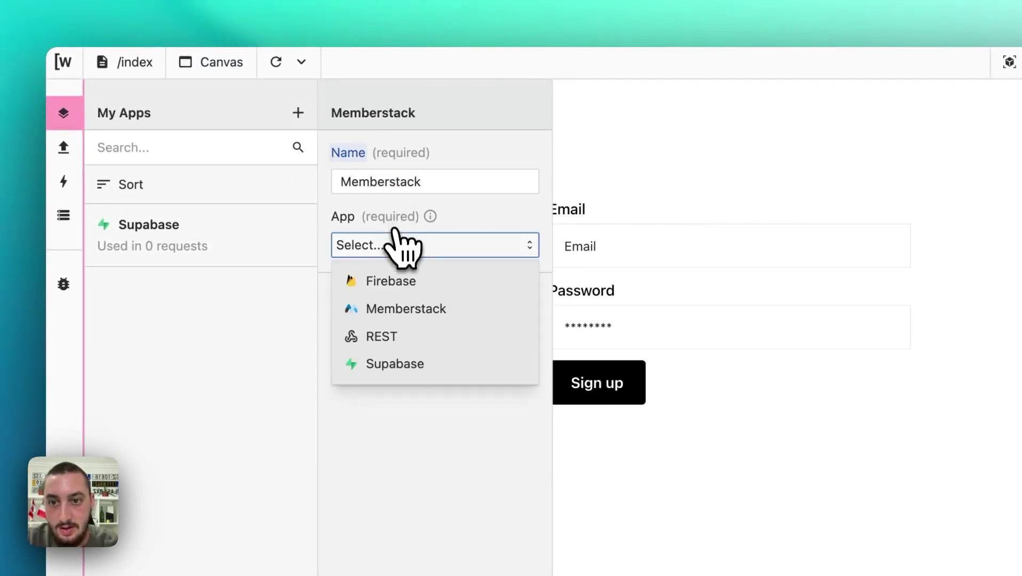
left_click(392, 309)
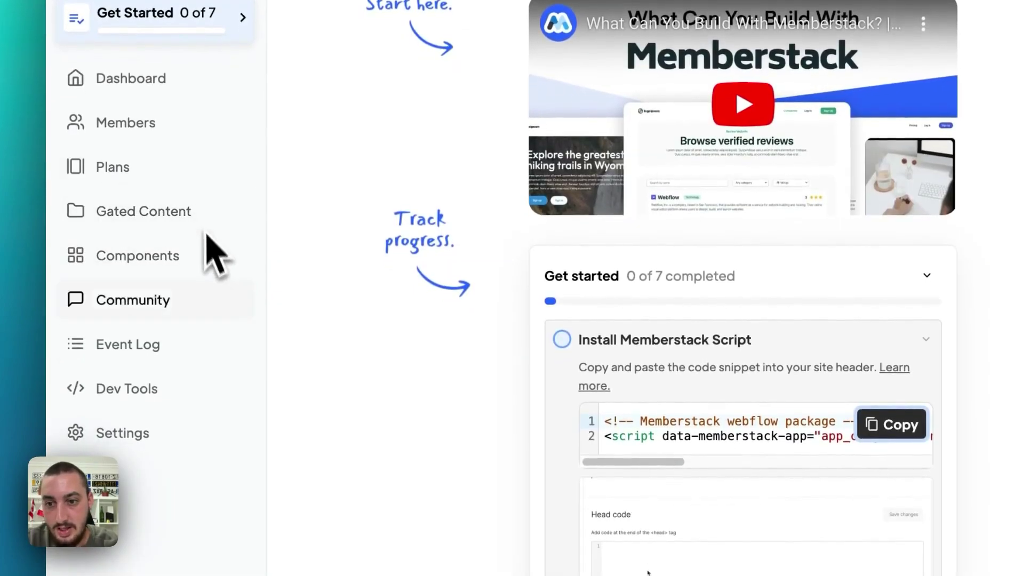
left_click(140, 393)
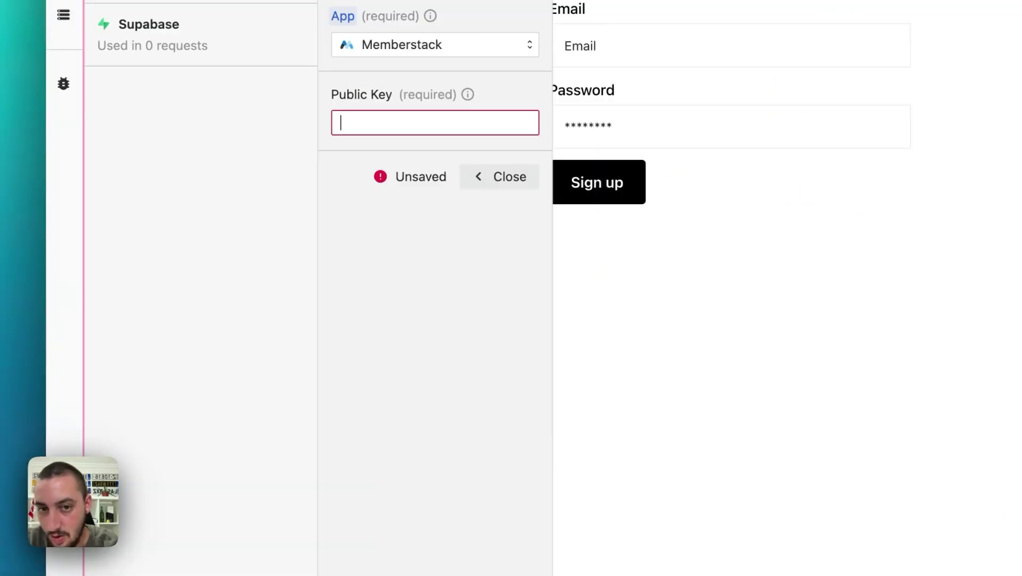
key("super+v")
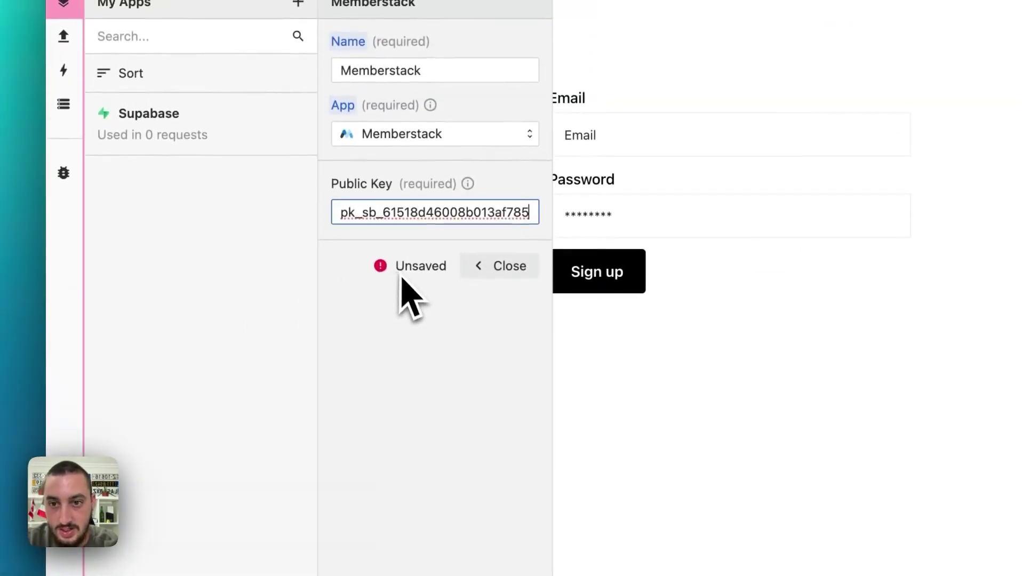
left_click(496, 271)
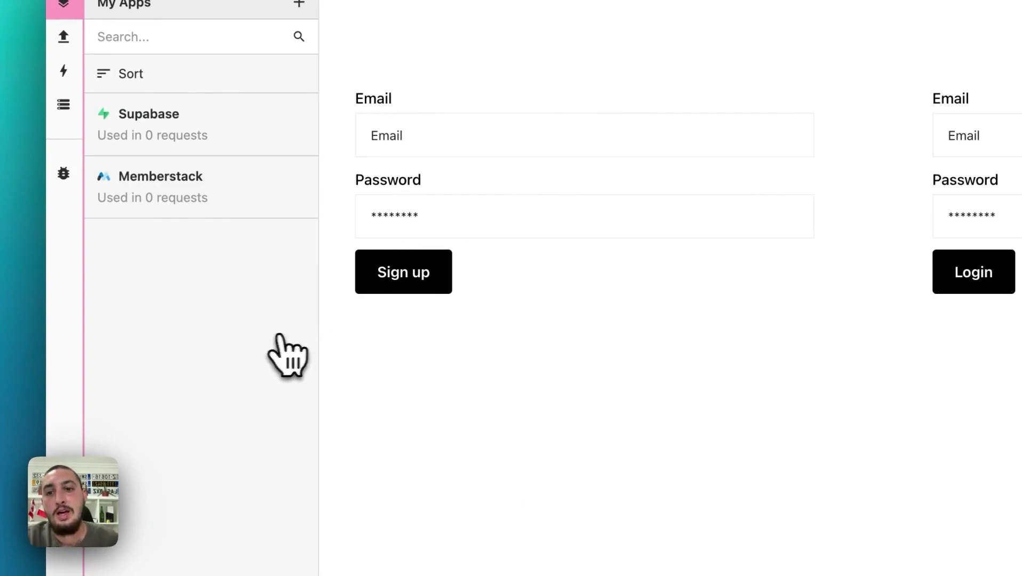
- Create a new Wized request named memberstack_signup
left_click(64, 37)
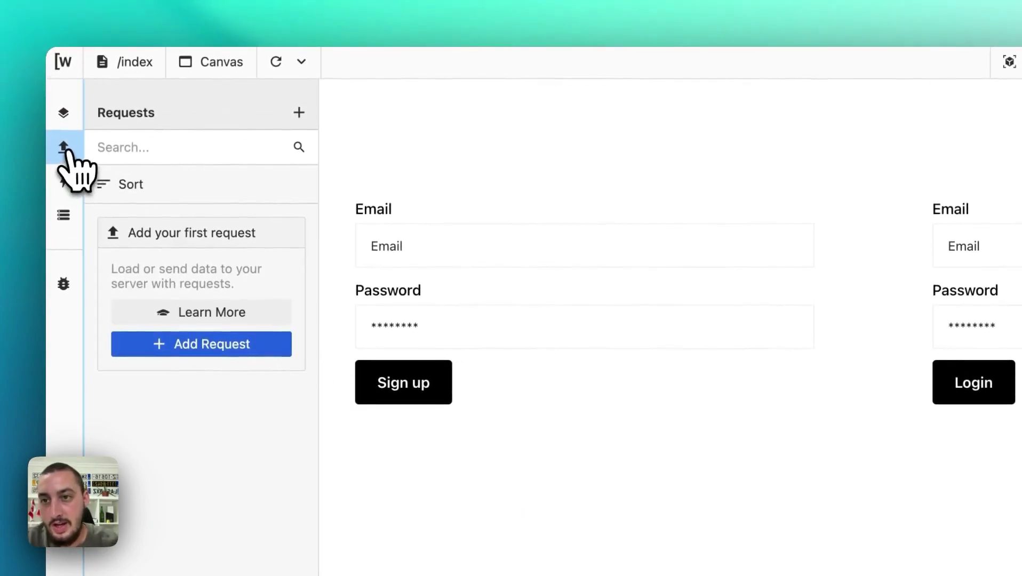
left_click(298, 113)
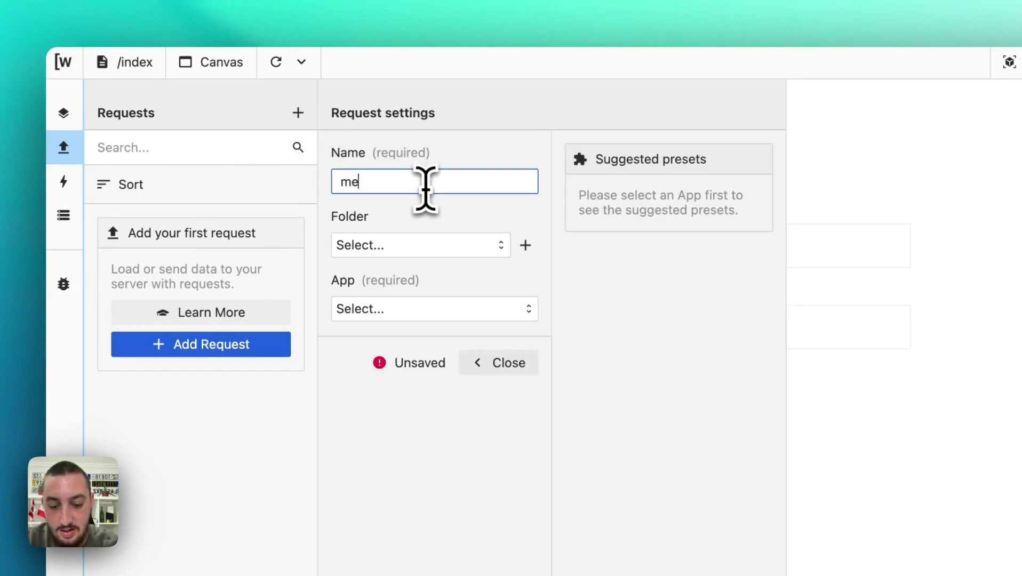
type("memberstack_signup")
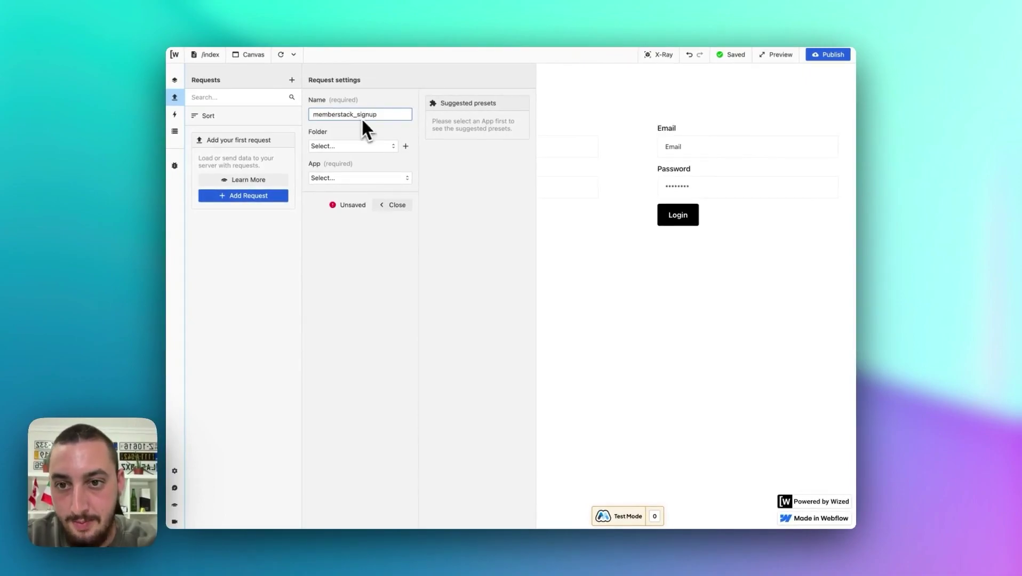
key("Return")
- Set the request's app to Memberstack and its method to Sign up (email + password)
left_click(375, 177)
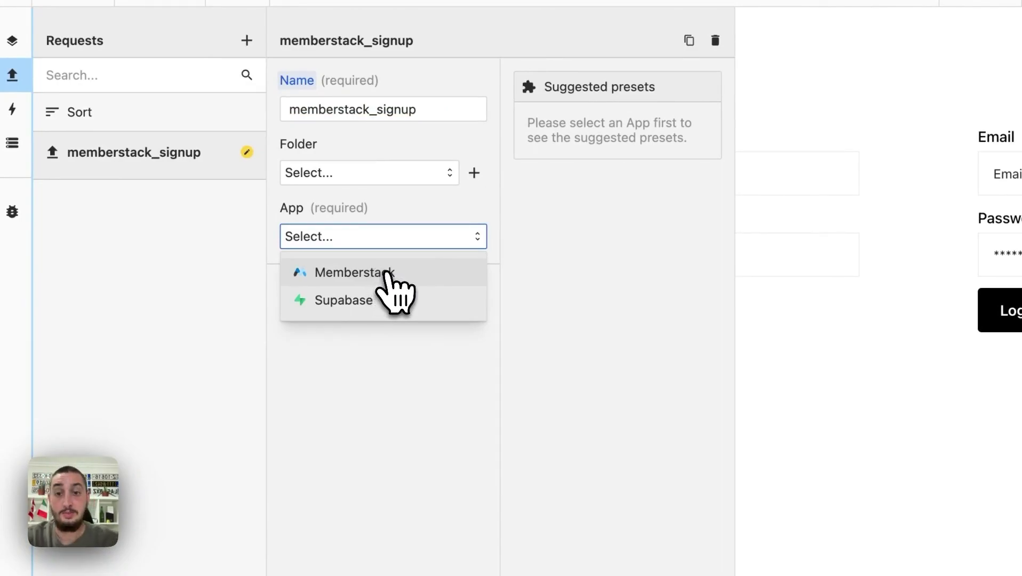
left_click(386, 274)
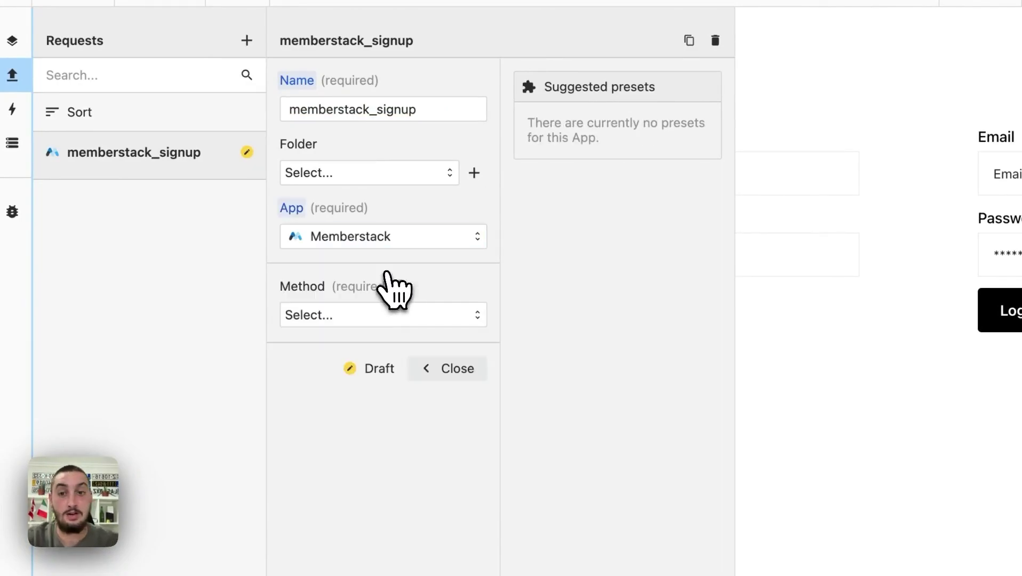
left_click(382, 322)
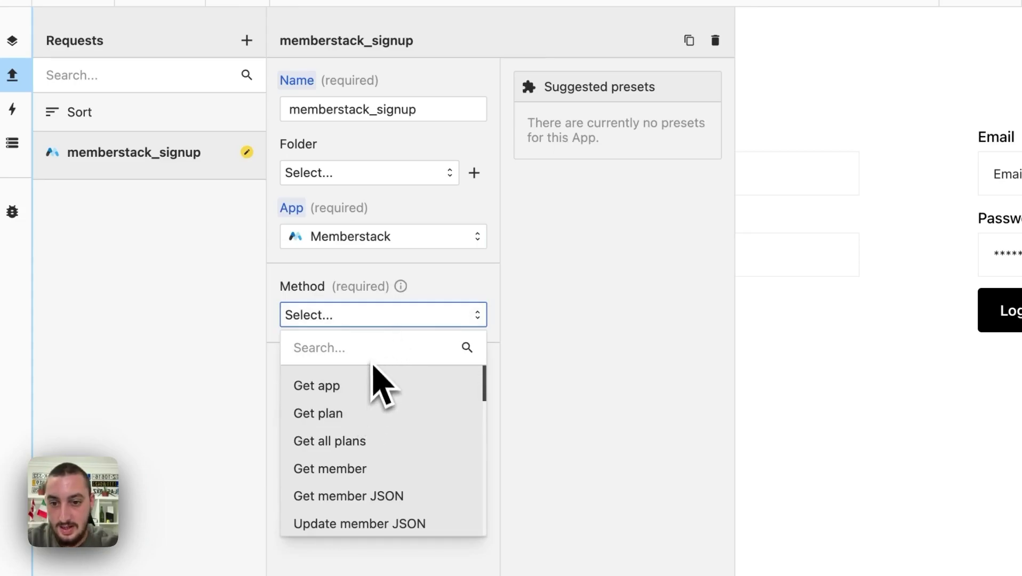
scroll(373, 384, "down", 5)
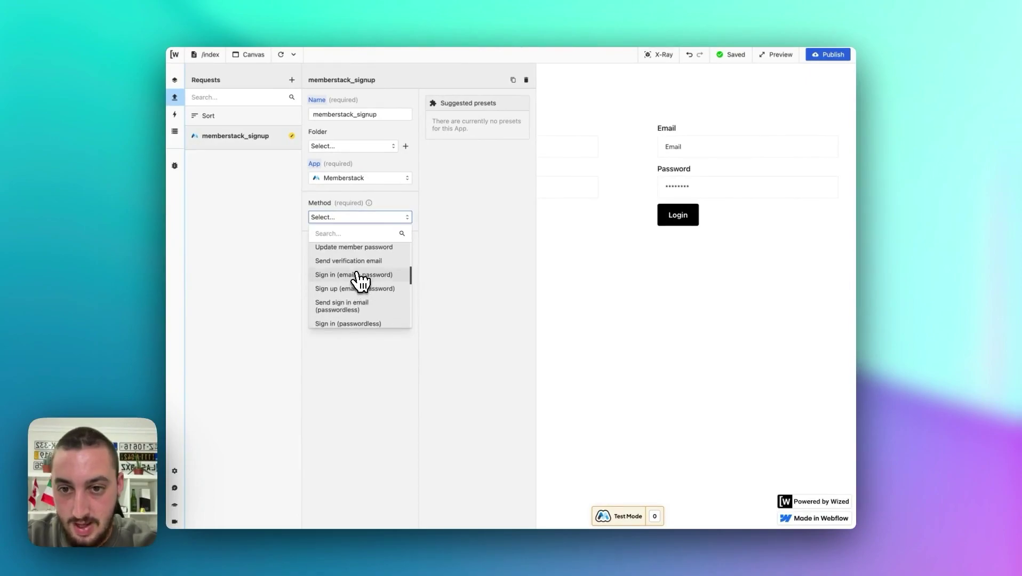
left_click(355, 288)
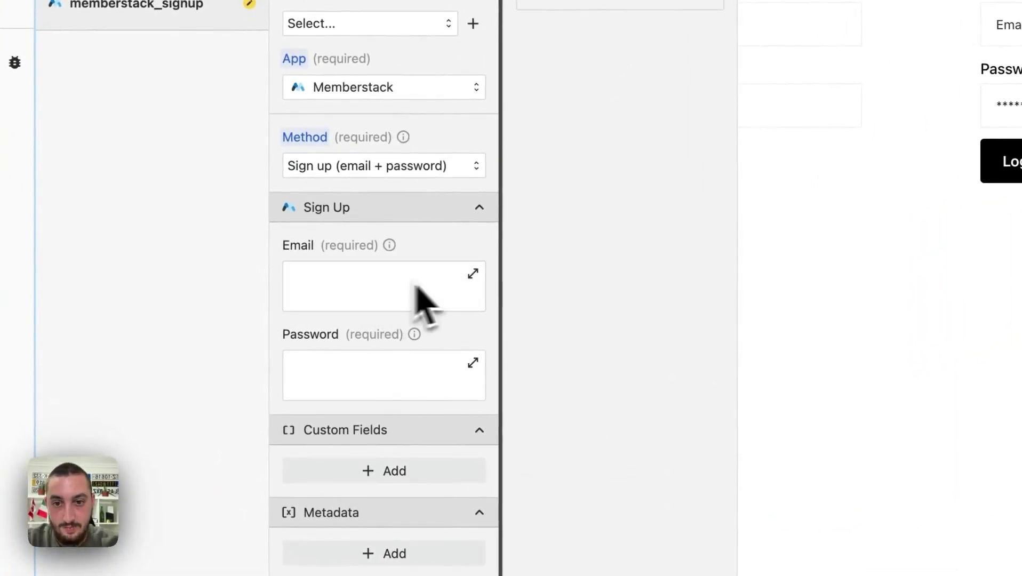
- Make the sign-up request's Email value return i.signup_email and preview the result
left_click(380, 285)
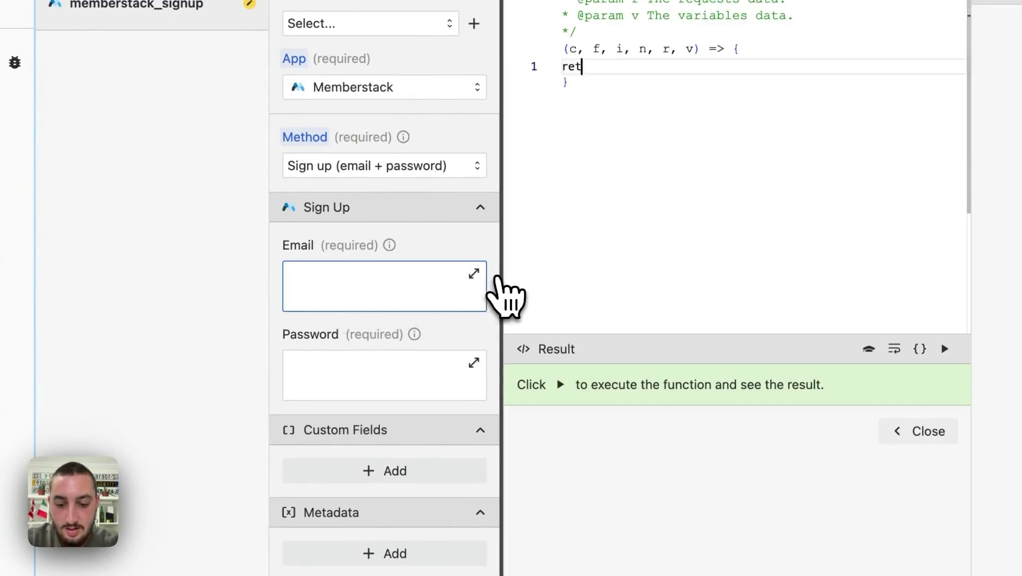
key("BackSpace")
key("BackSpace")
key("BackSpace")
type("rn")
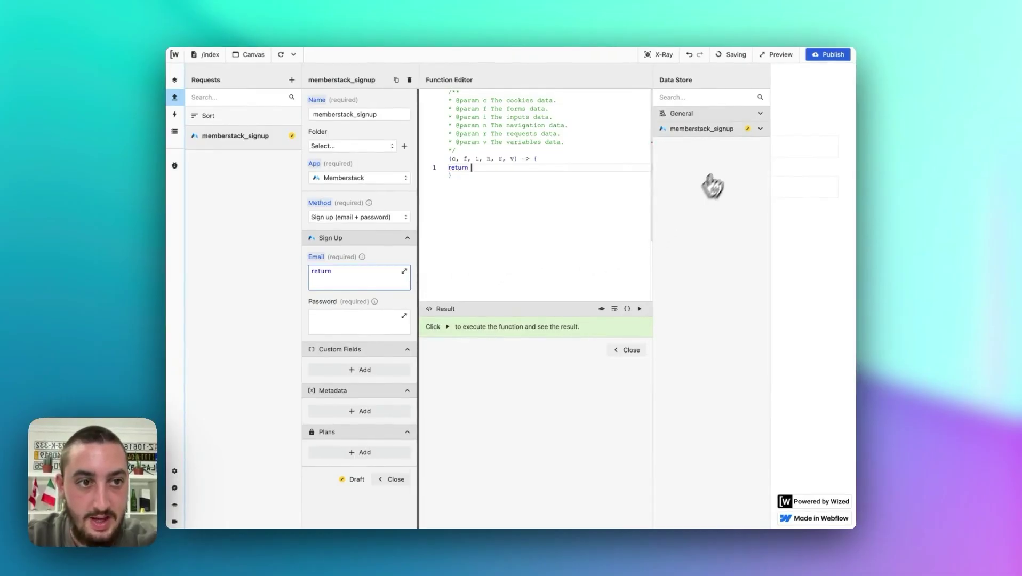
left_click(760, 113)
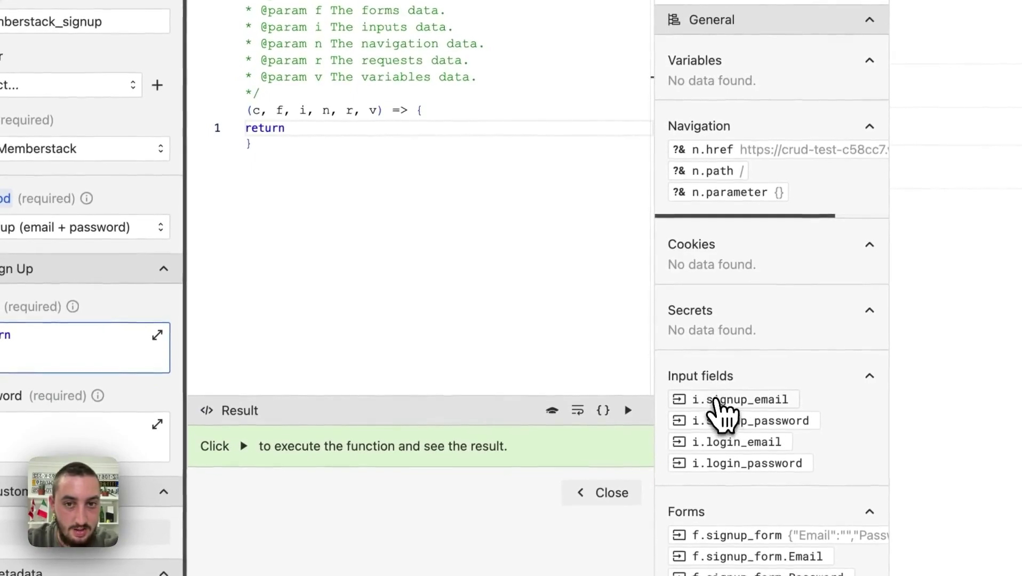
left_click(693, 403)
left_click(626, 415)
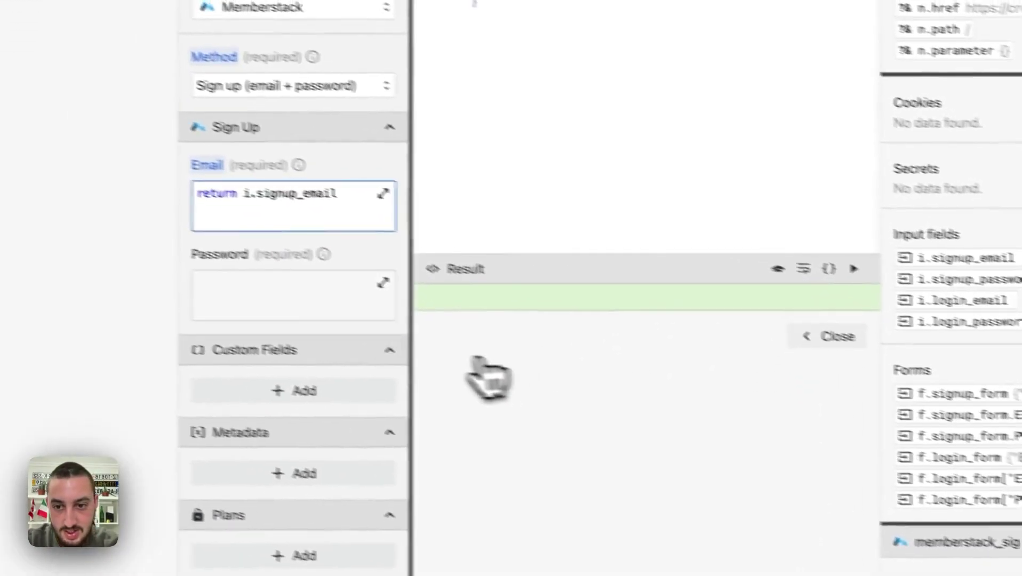
- Make the Password value return i.signup_password
left_click(96, 422)
left_click(489, 278)
type("return")
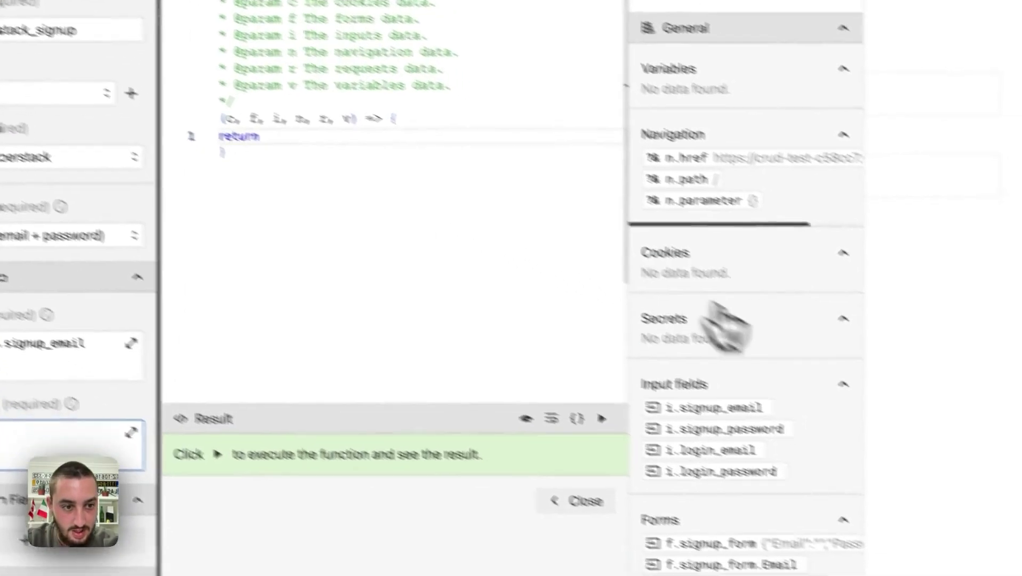
left_click(779, 432)
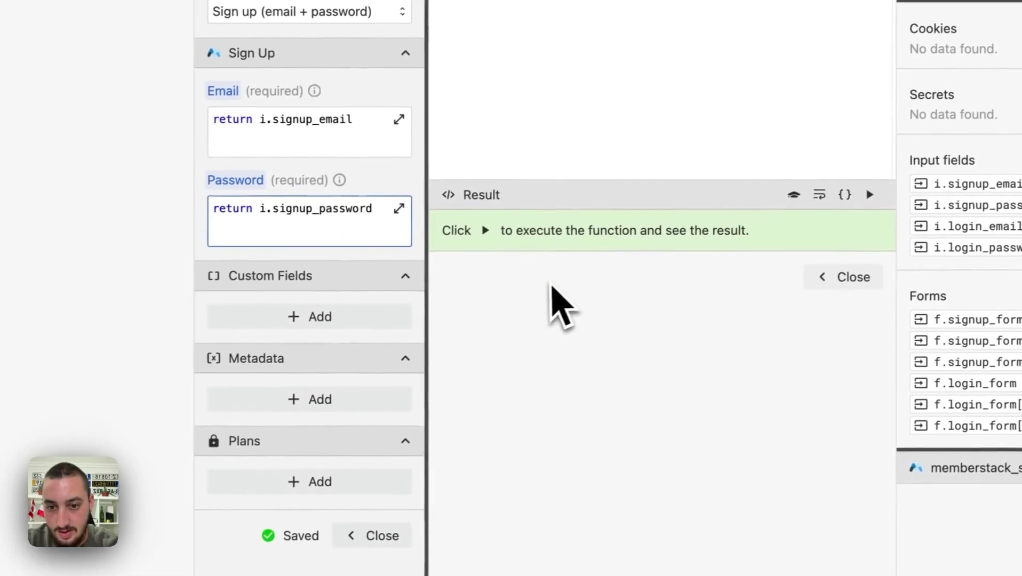
scroll(321, 339, "down", 1)
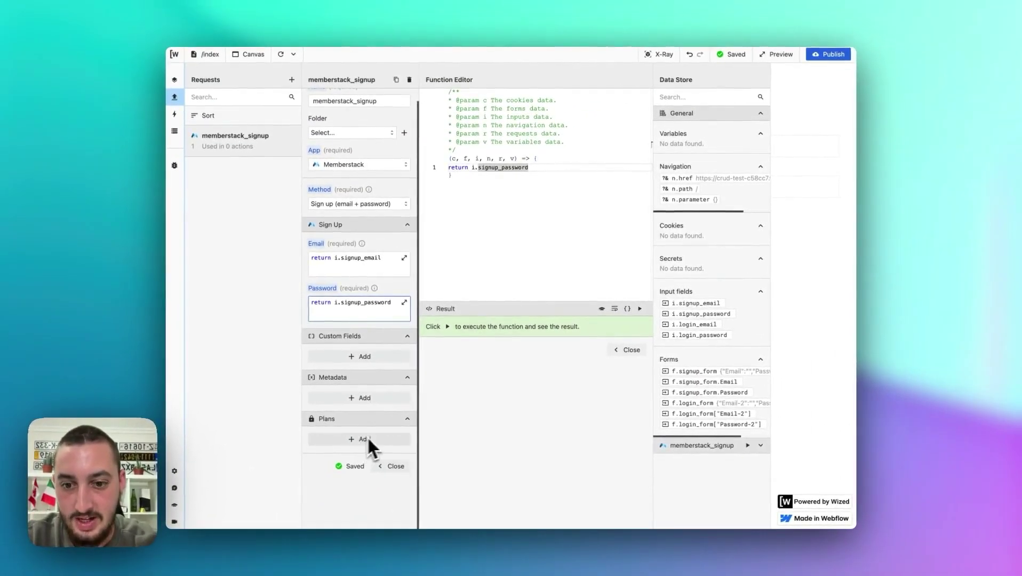
- Publish the site to webflow.io, submit a test signup, and dismiss the 'Passwords cannot be submitted' alert
left_click(393, 467)
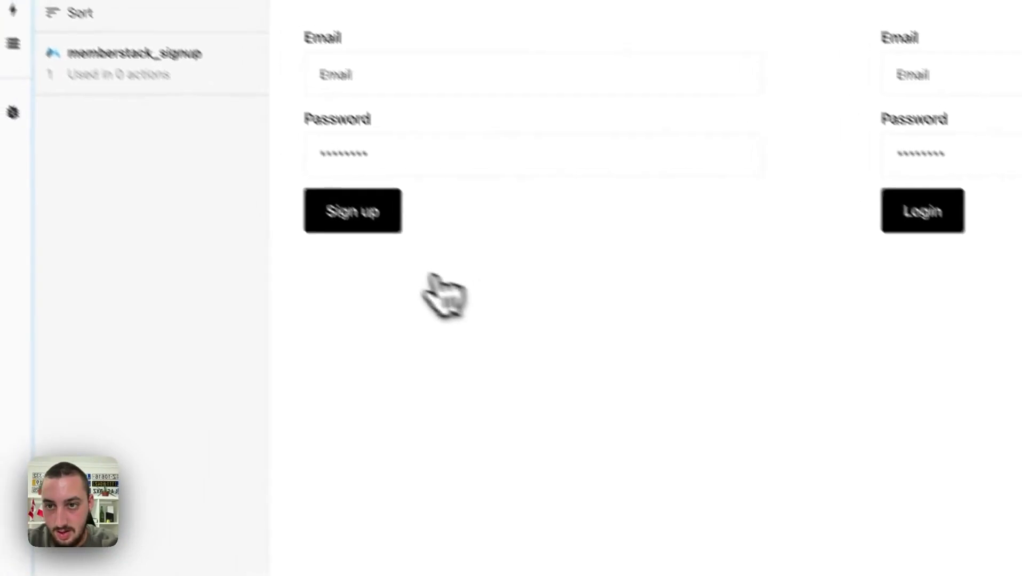
left_click(918, 70)
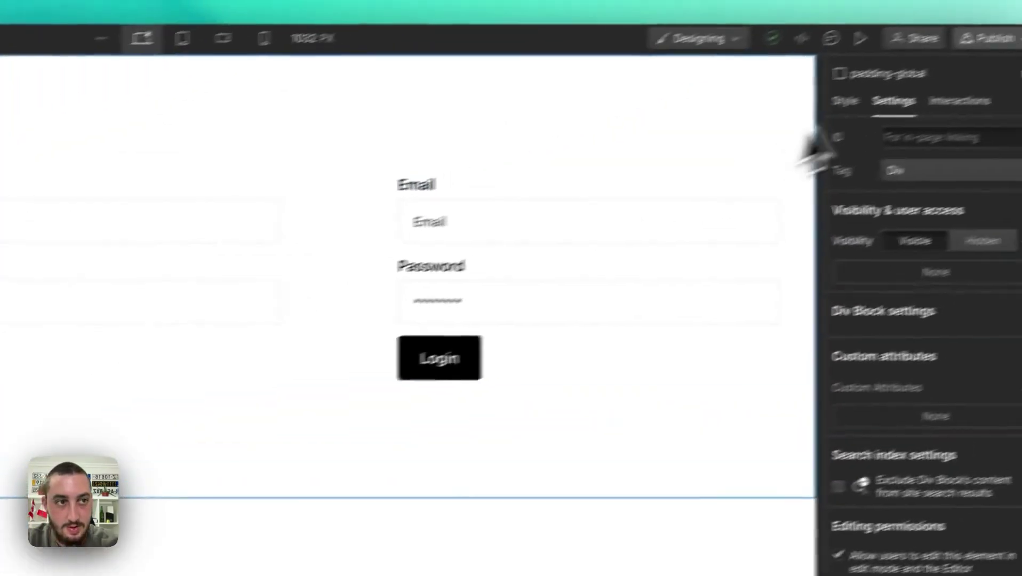
left_click(914, 64)
left_click(880, 316)
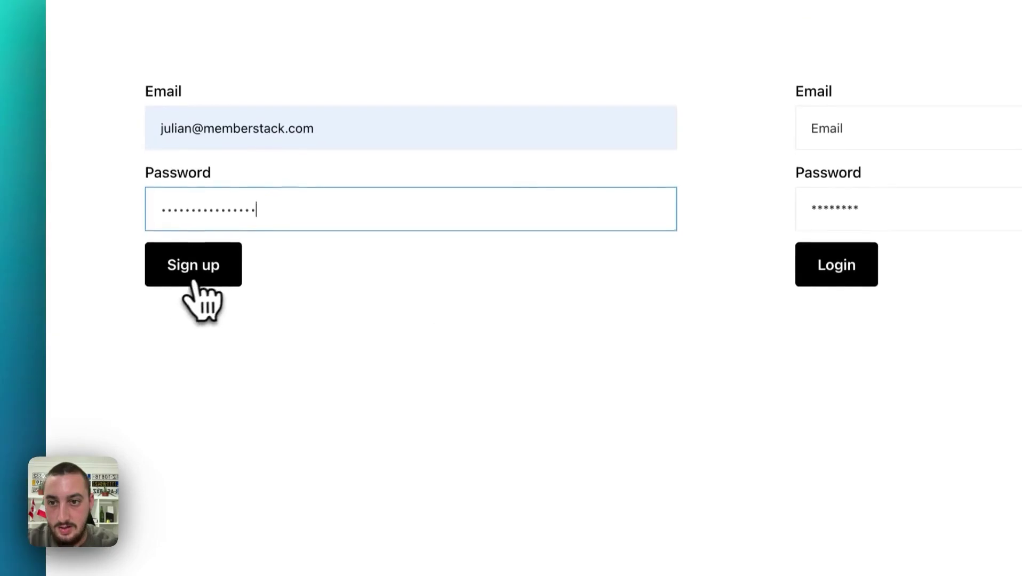
left_click(196, 276)
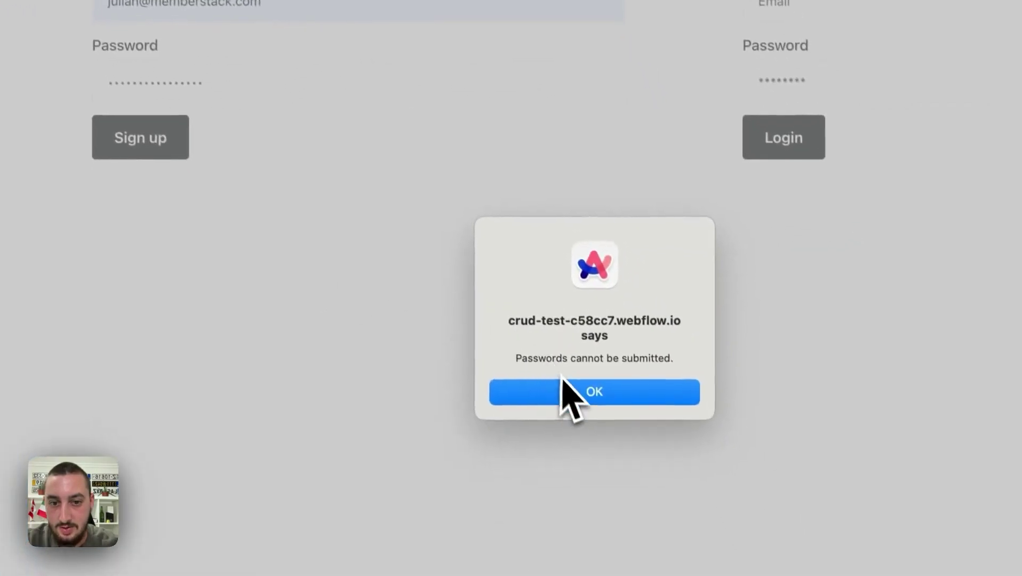
left_click(571, 386)
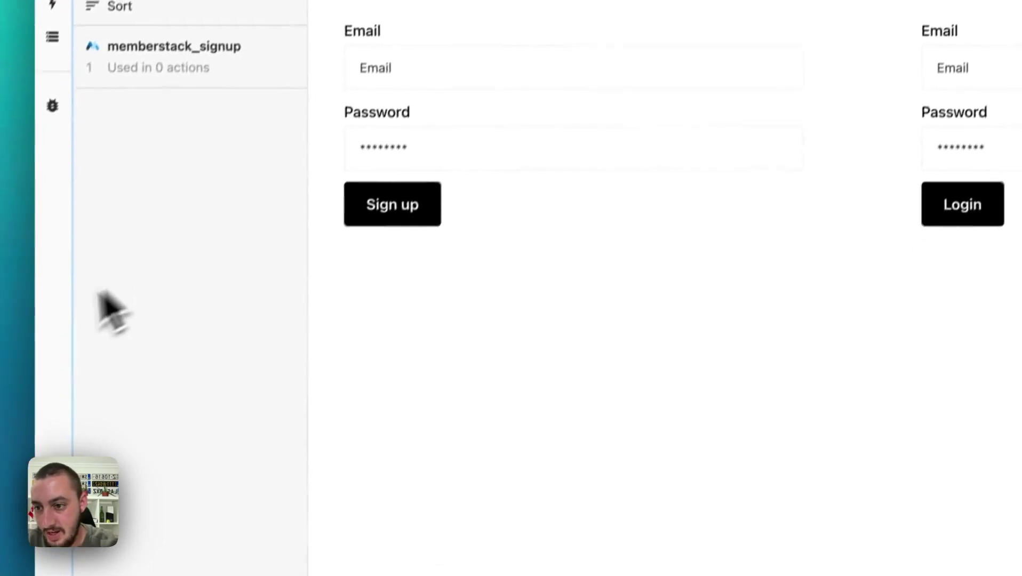
- Create a new Element action on signup_form, triggered On Event by the submit event
left_click(64, 171)
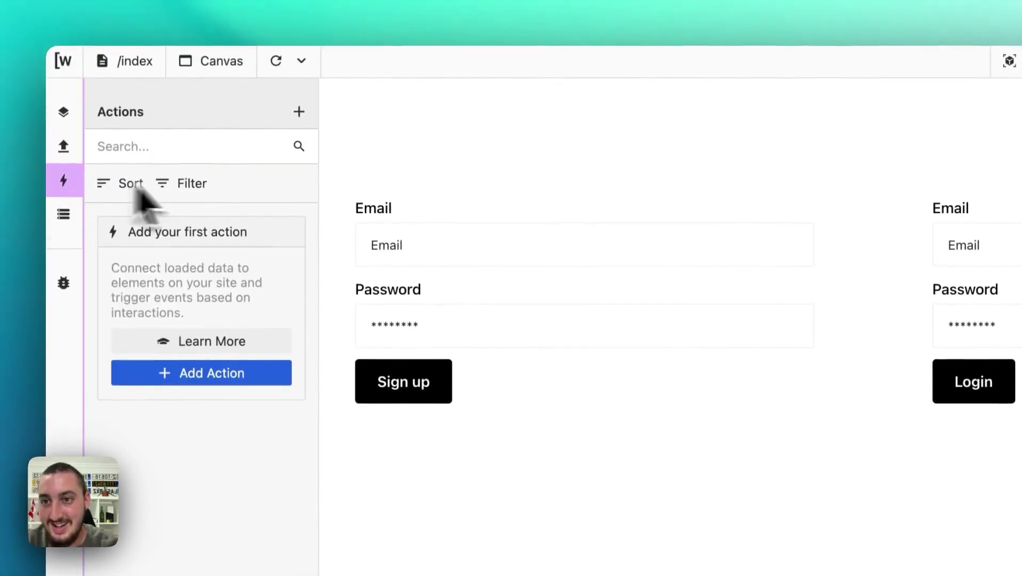
left_click(298, 113)
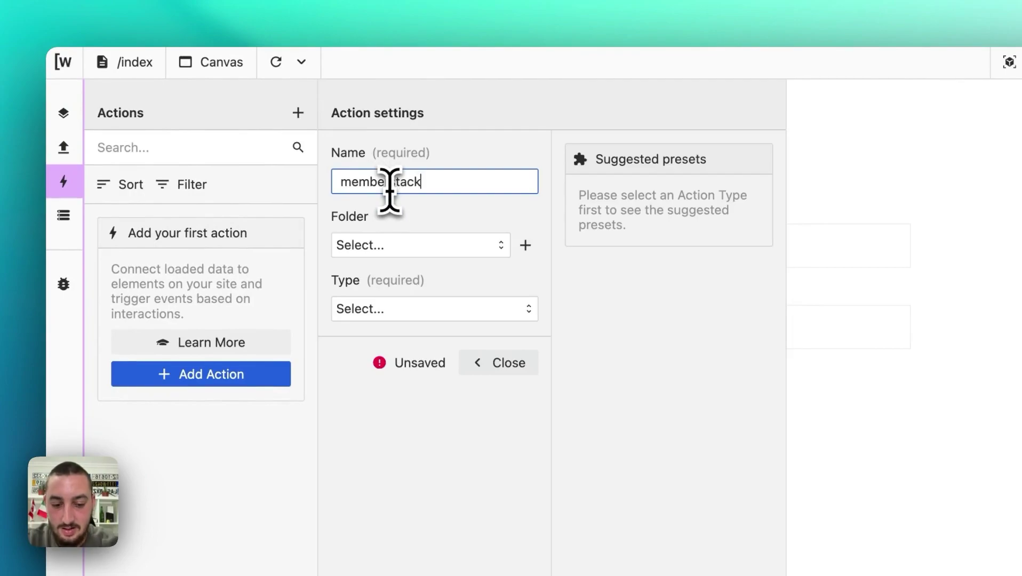
left_click(406, 312)
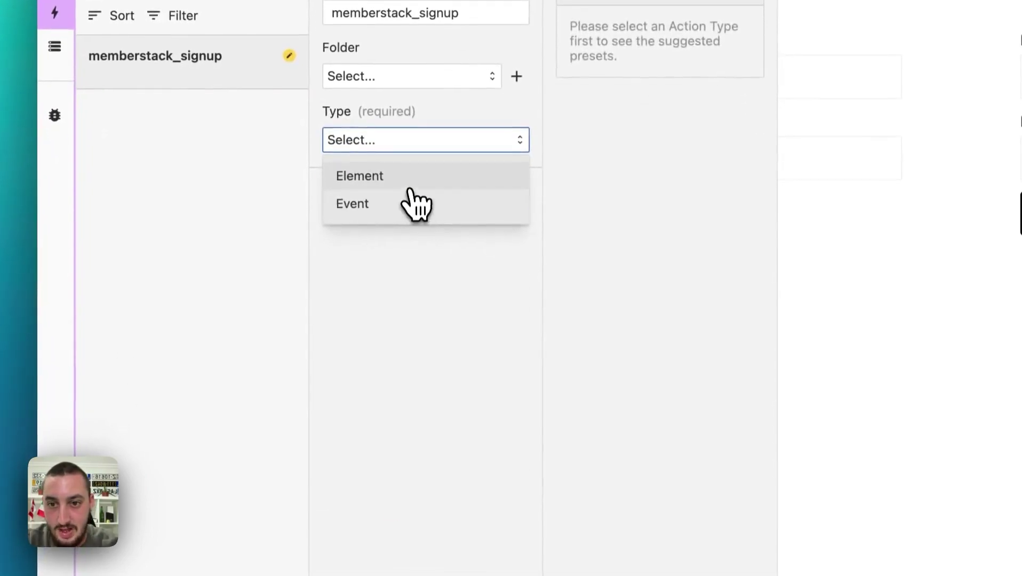
left_click(410, 184)
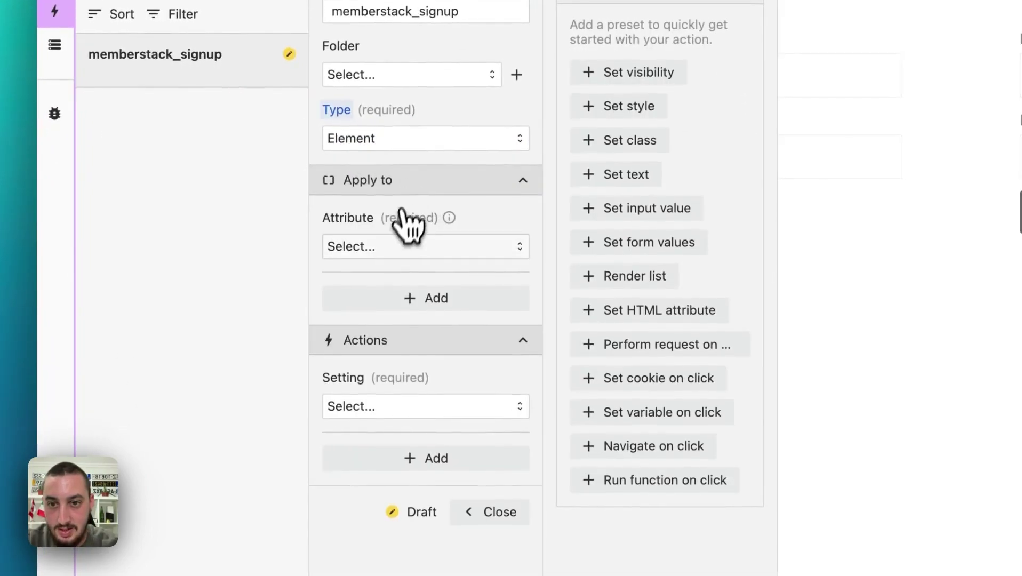
left_click(395, 244)
left_click(401, 317)
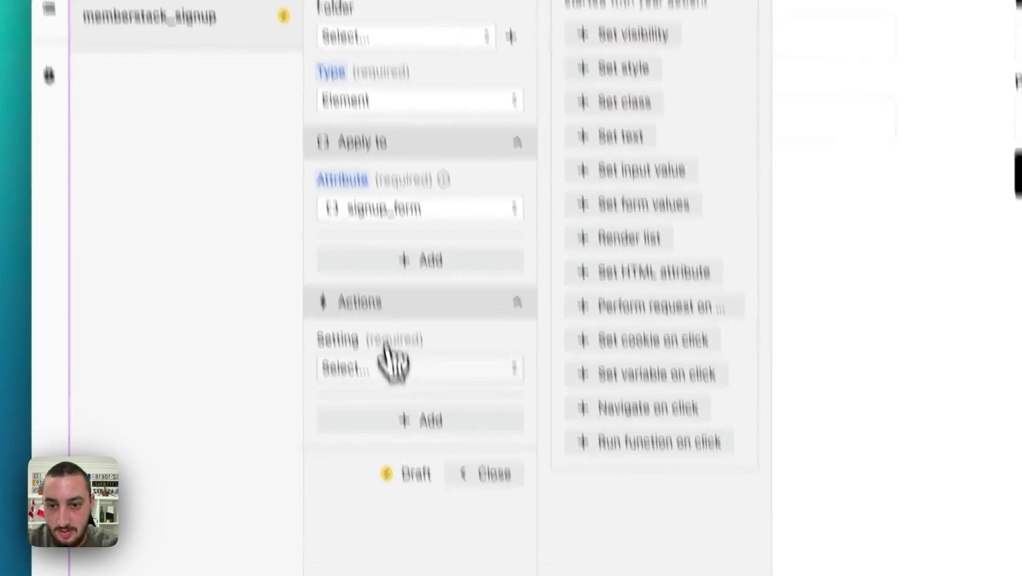
left_click(398, 404)
left_click(373, 478)
left_click(379, 223)
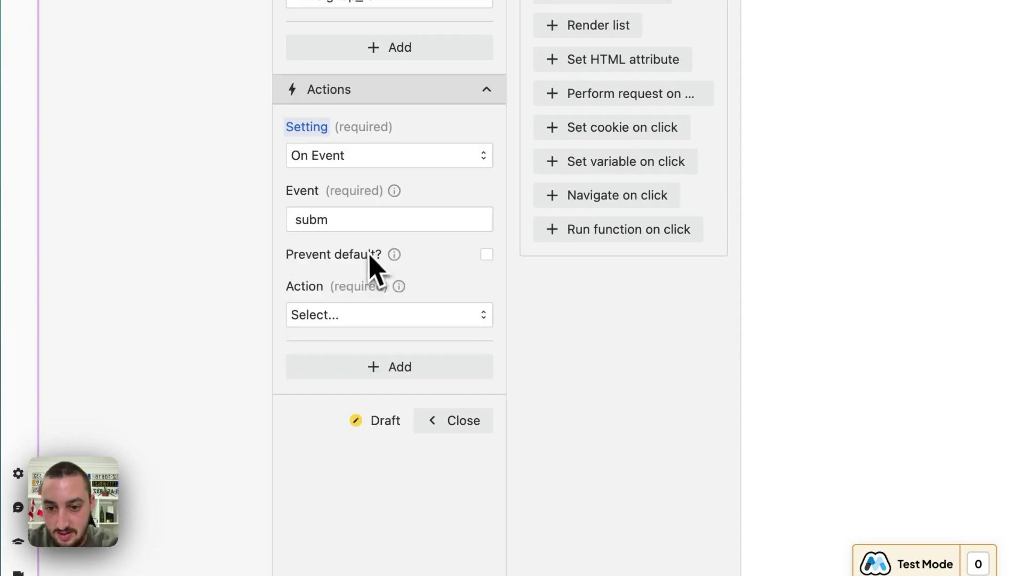
type("subm")
left_click(360, 278)
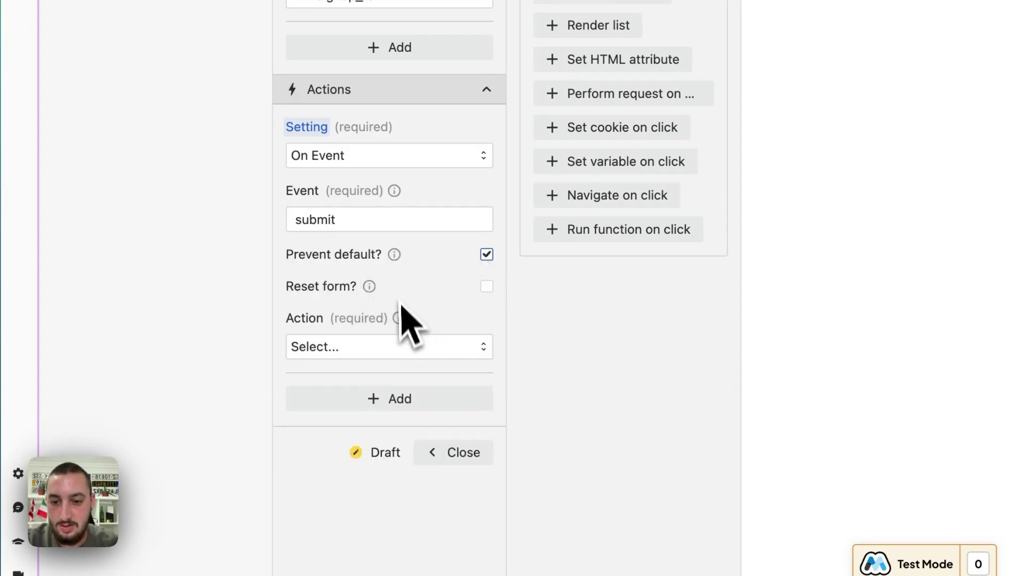
- Set the action to perform the memberstack_signup request, then close the settings
left_click(412, 348)
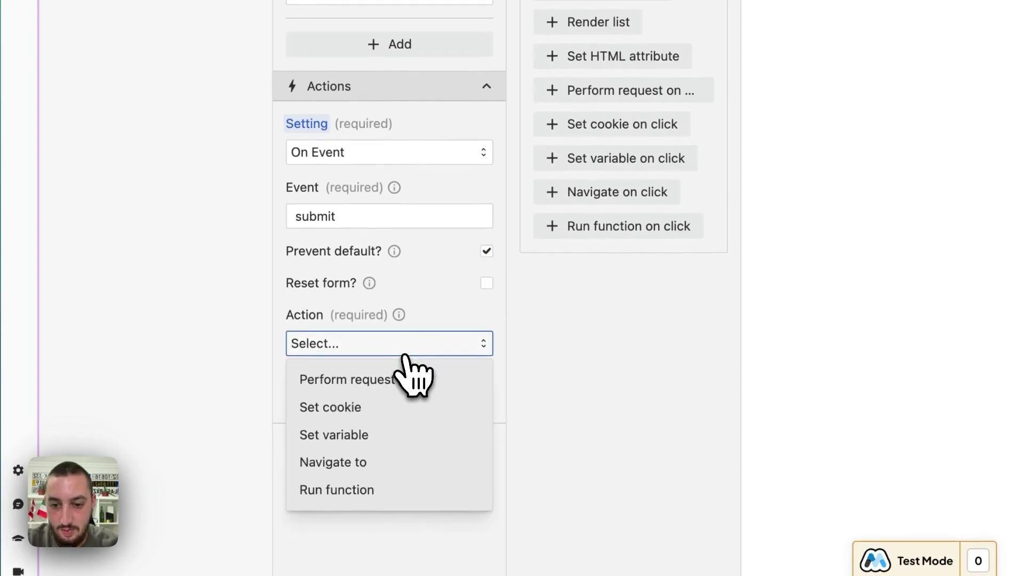
left_click(408, 380)
left_click(364, 406)
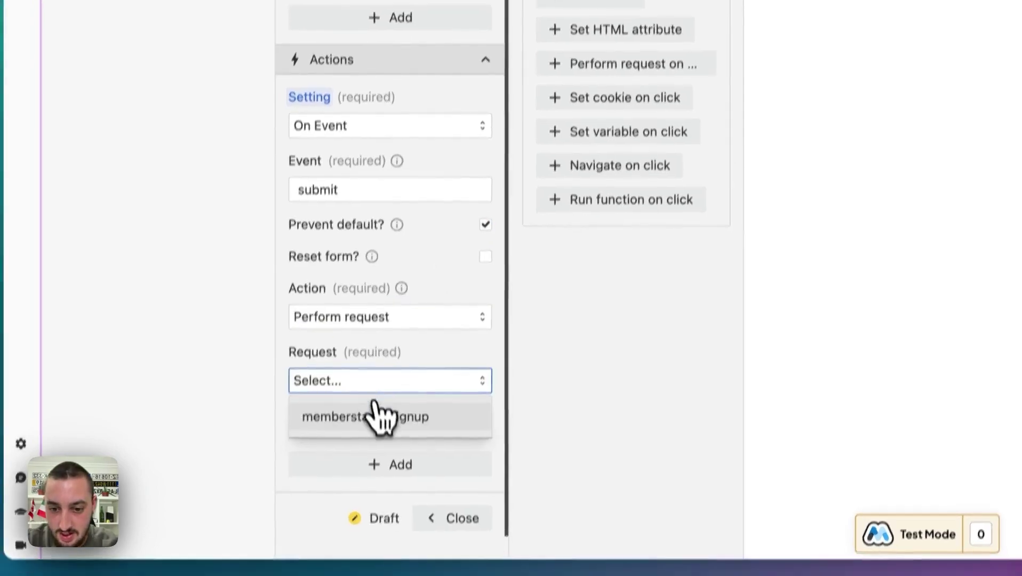
left_click(376, 446)
left_click(452, 548)
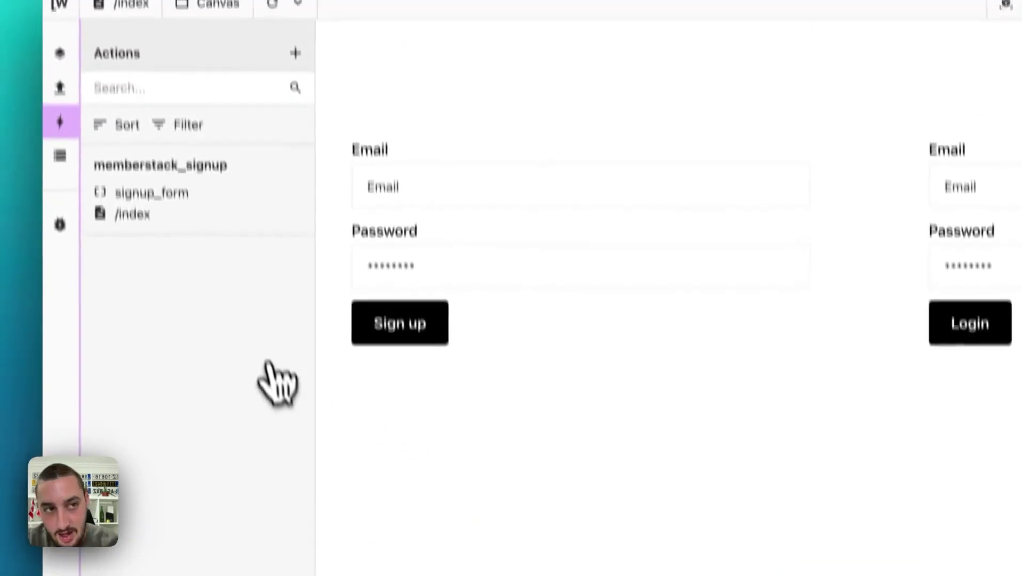
- Republish the site, then sign up on the live form using the autofilled email and a password
left_click(927, 64)
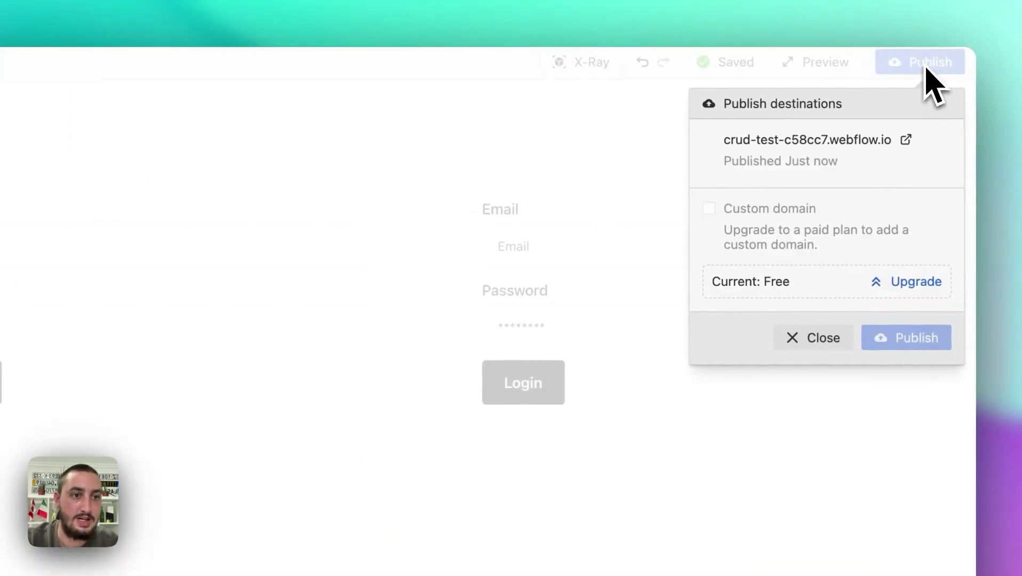
left_click(925, 69)
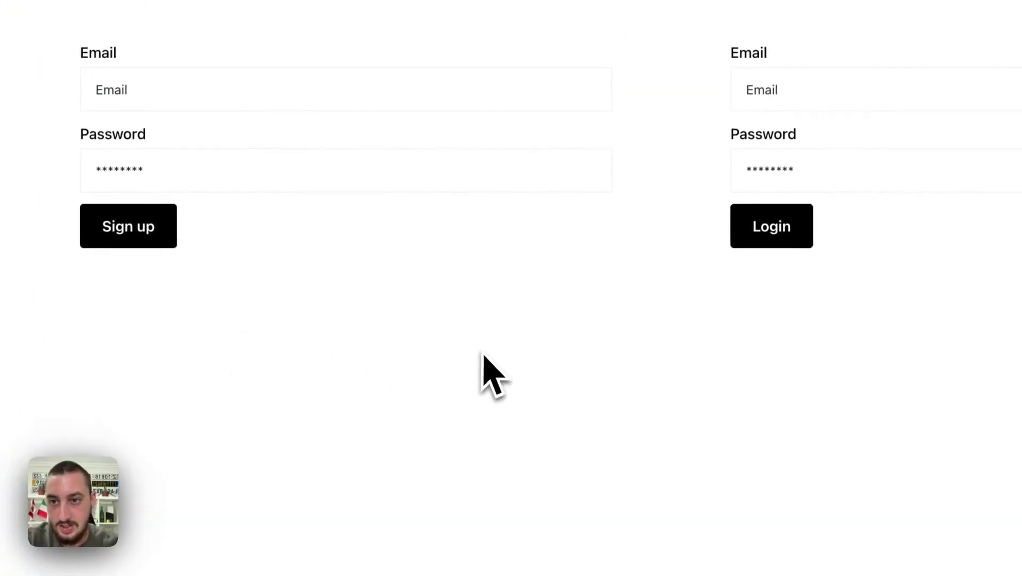
left_click(159, 93)
key("Down")
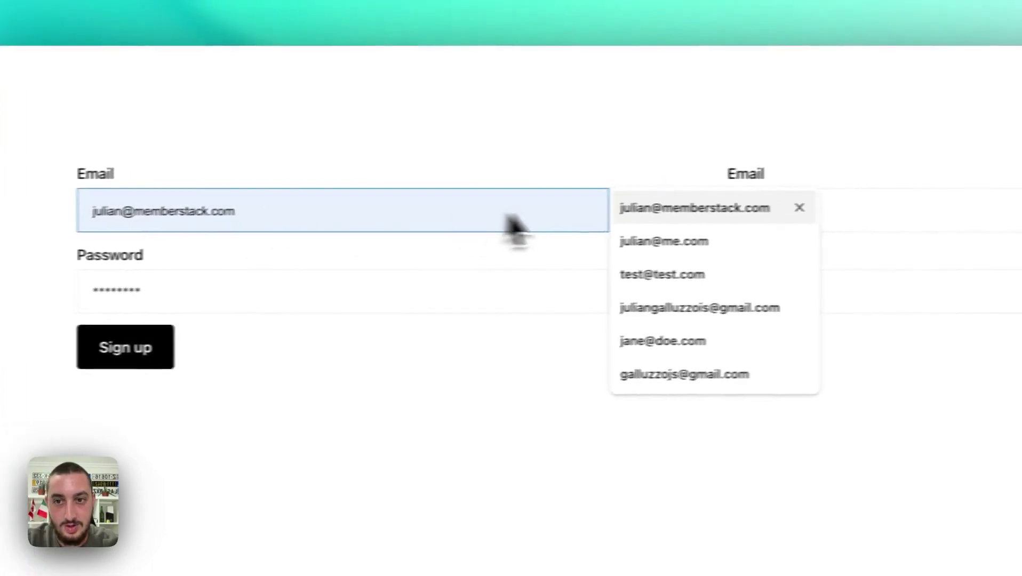
key("Return")
left_click(320, 287)
type("•••••••••••••••")
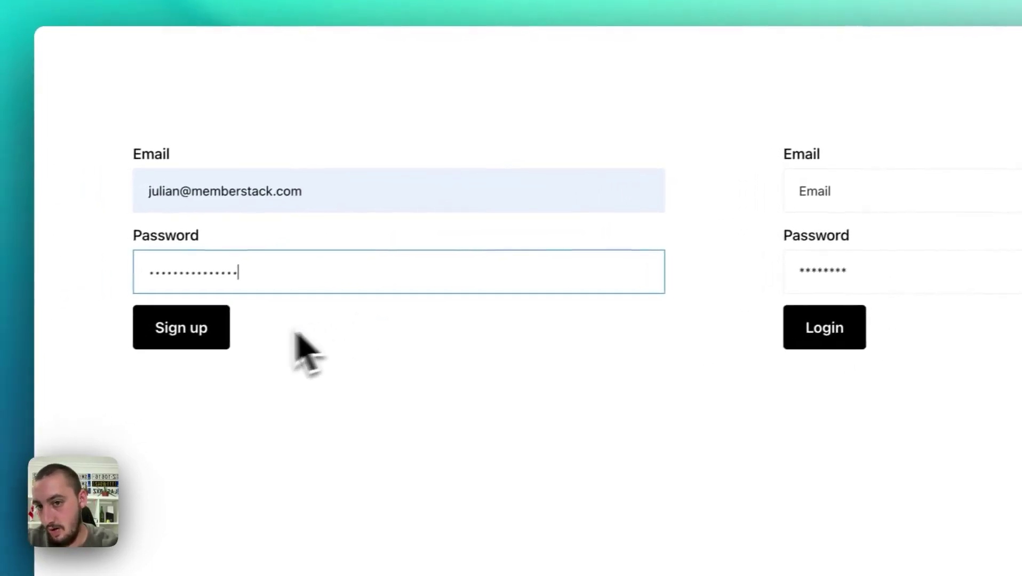
left_click(180, 325)
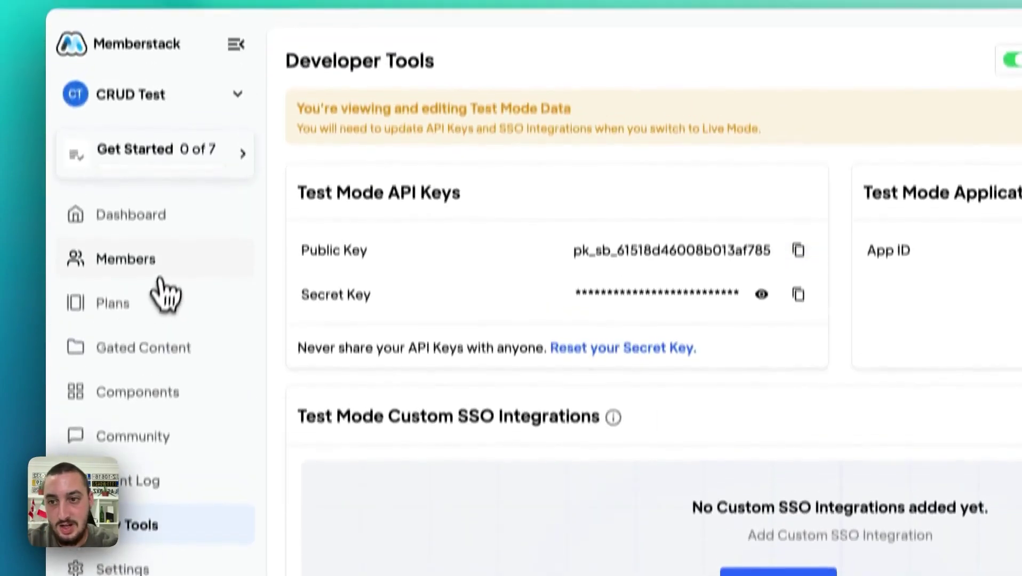
- Open the Members page in the Memberstack dashboard to check the new test member
left_click(160, 280)
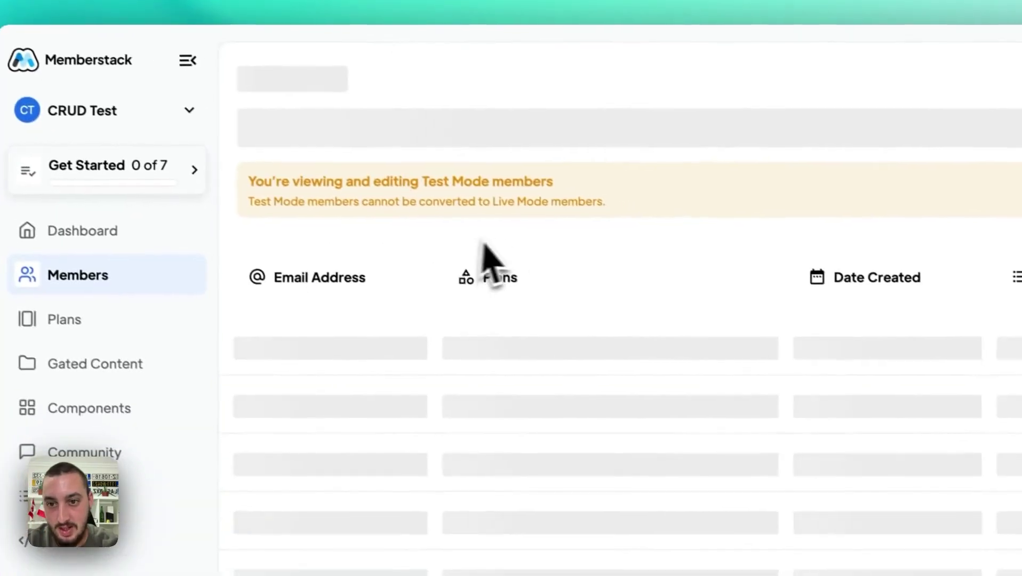
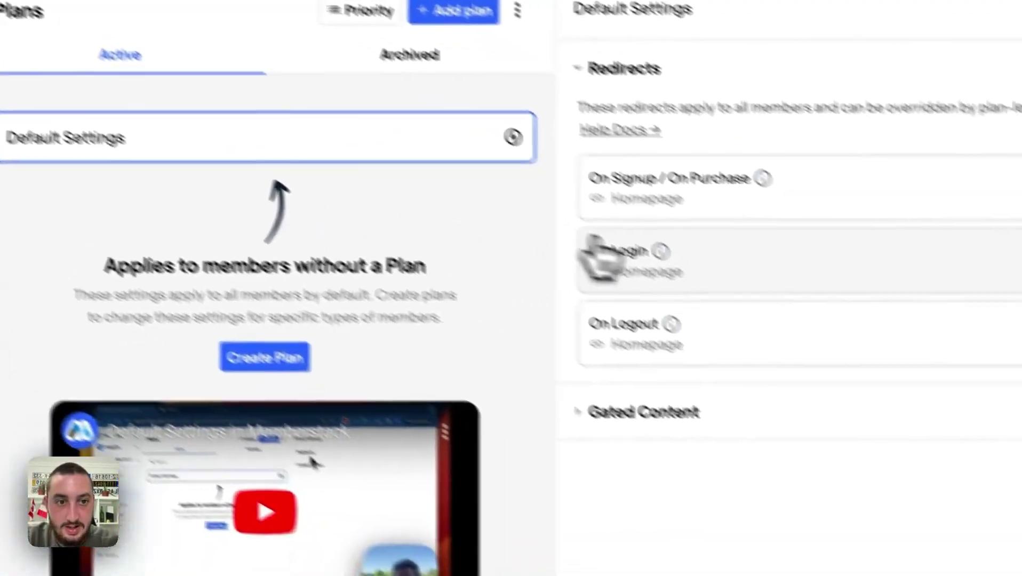
- Point both the On Login and On Signup / On Purchase redirects to /success
left_click(600, 250)
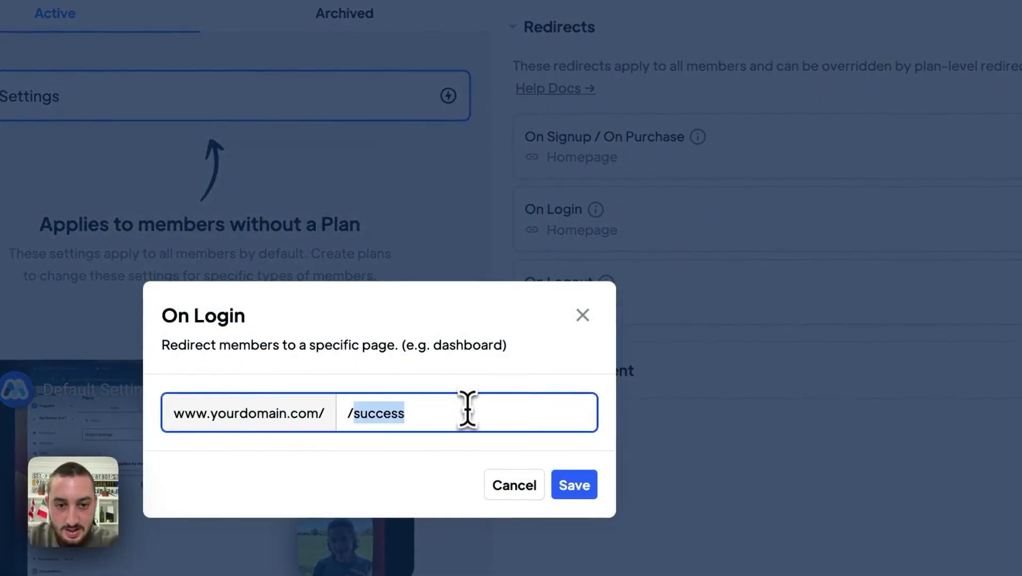
left_click(574, 485)
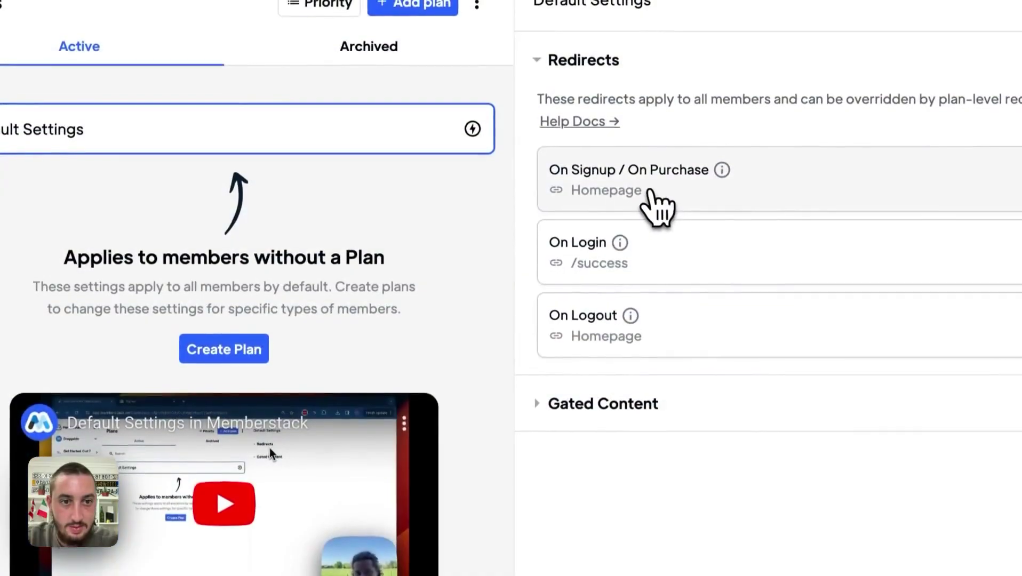
left_click(652, 194)
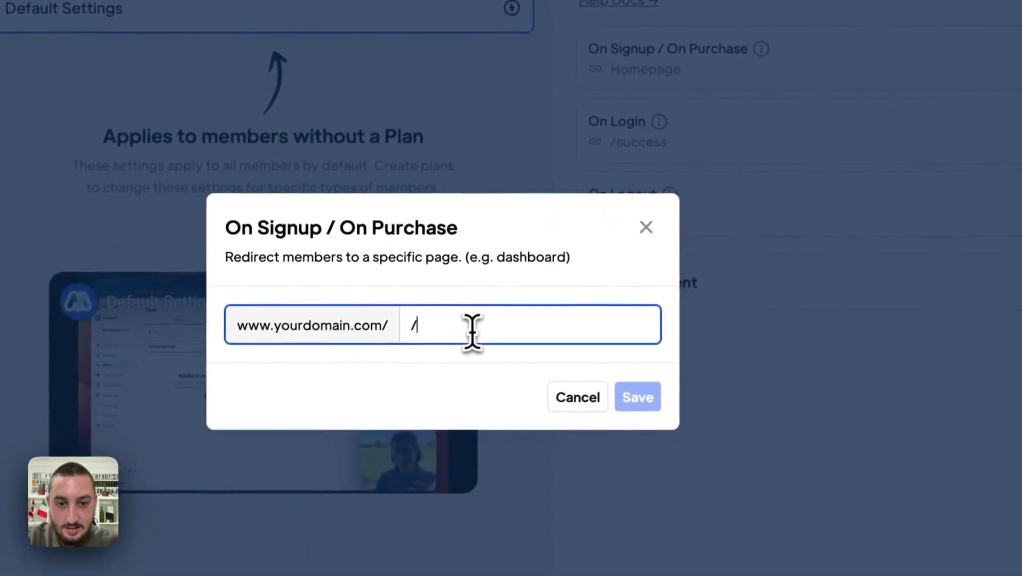
type("success")
key("Return")
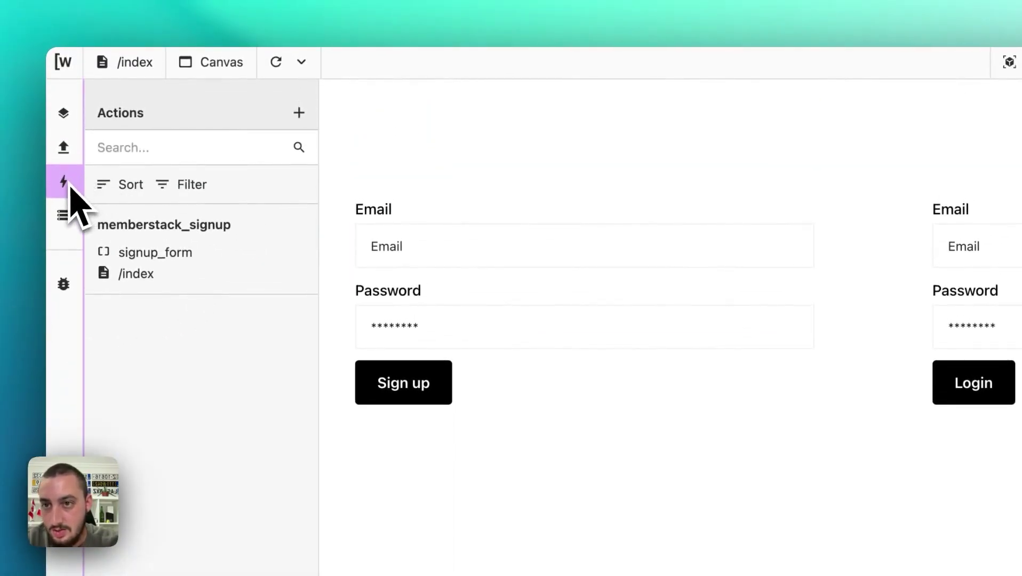
- Create a memberstack_redirect event action triggered when the memberstack_signup request finishes
left_click(299, 113)
type("redirect")
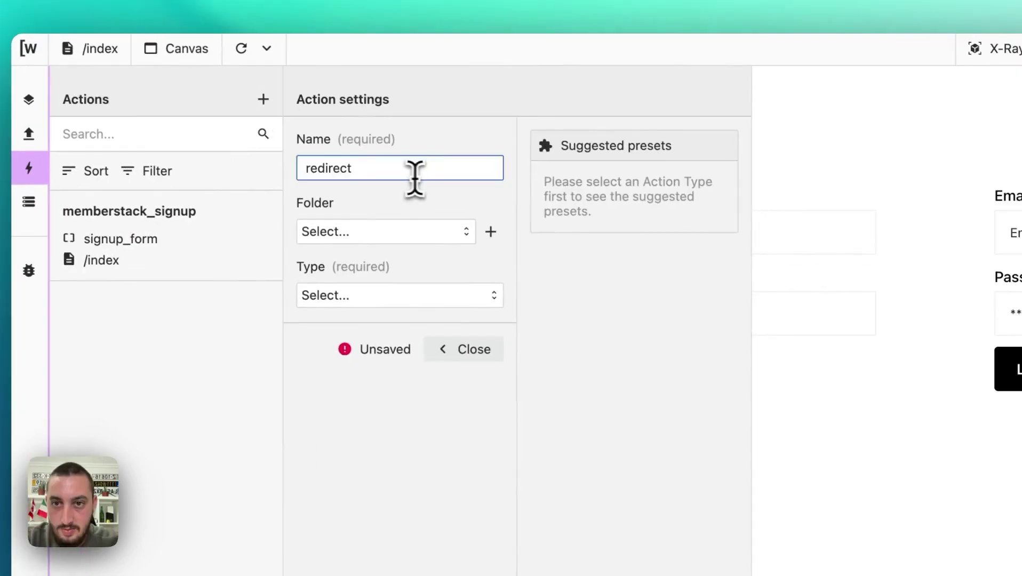
type("stack_redirect")
left_click(403, 302)
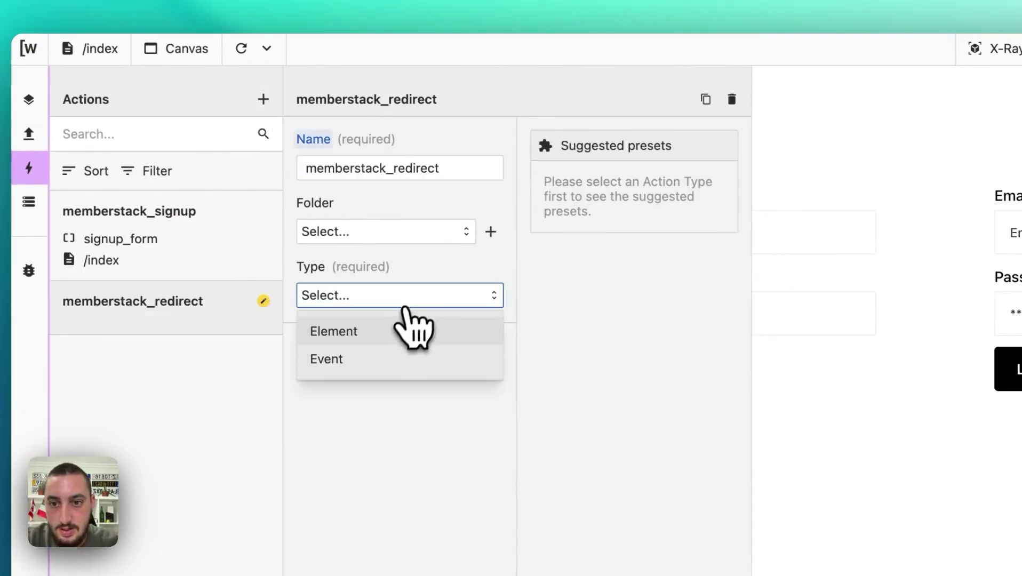
left_click(397, 352)
left_click(387, 403)
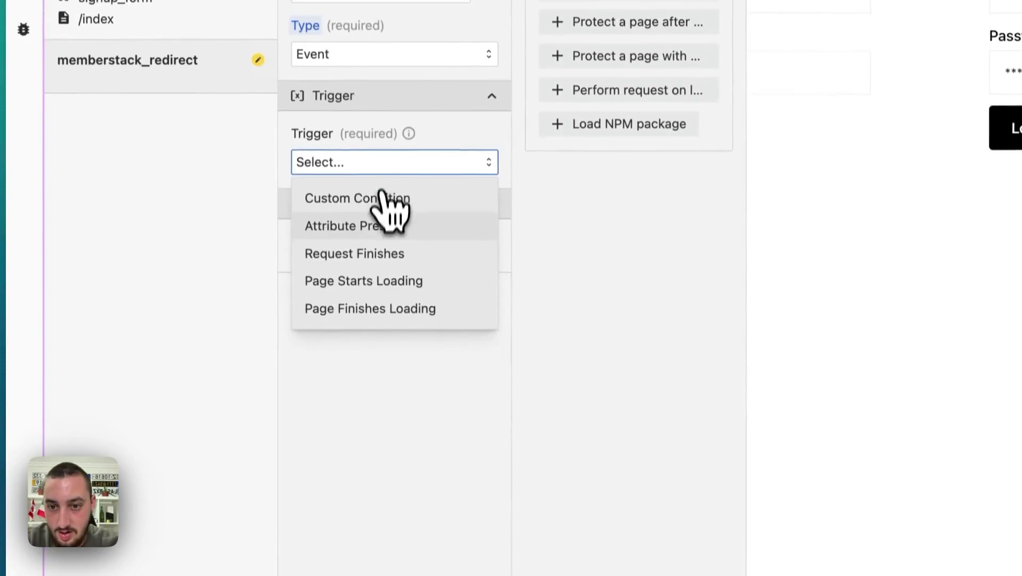
left_click(387, 499)
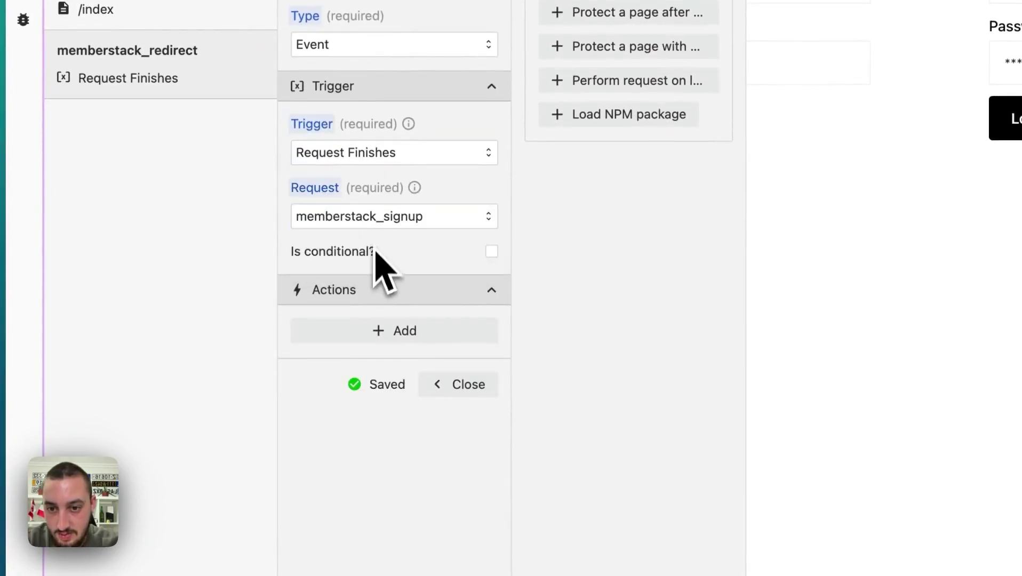
- Add a Navigate to step and start its URL code with return, viewing memberstack_signup data
left_click(436, 357)
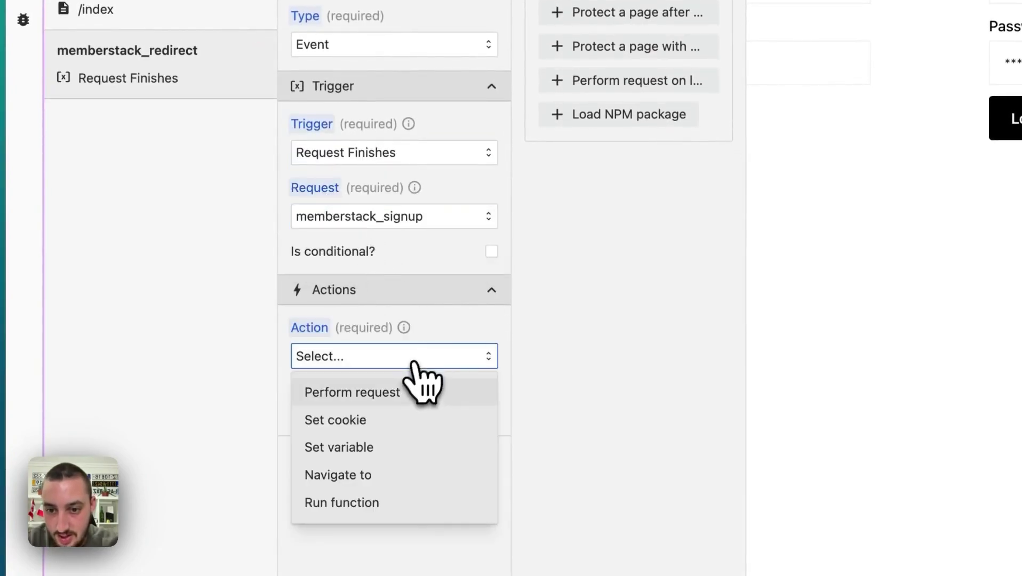
left_click(344, 474)
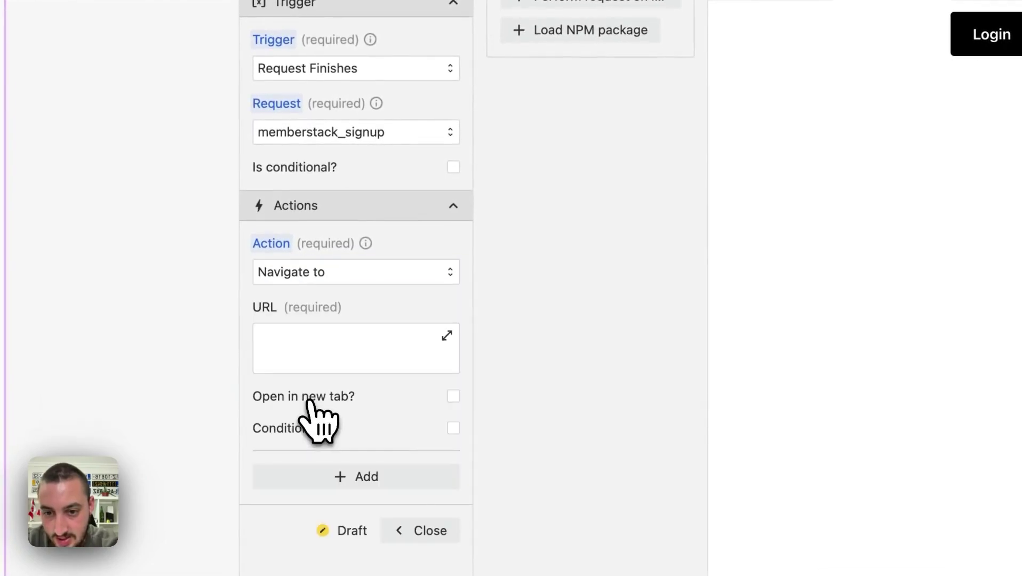
left_click(319, 364)
type("return")
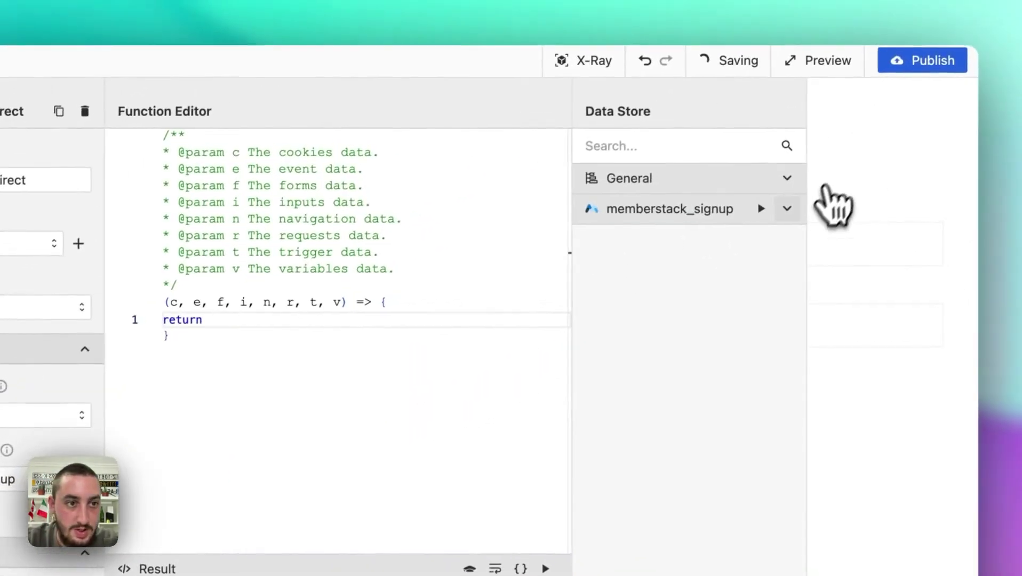
left_click(939, 113)
scroll(704, 353, "right", 5)
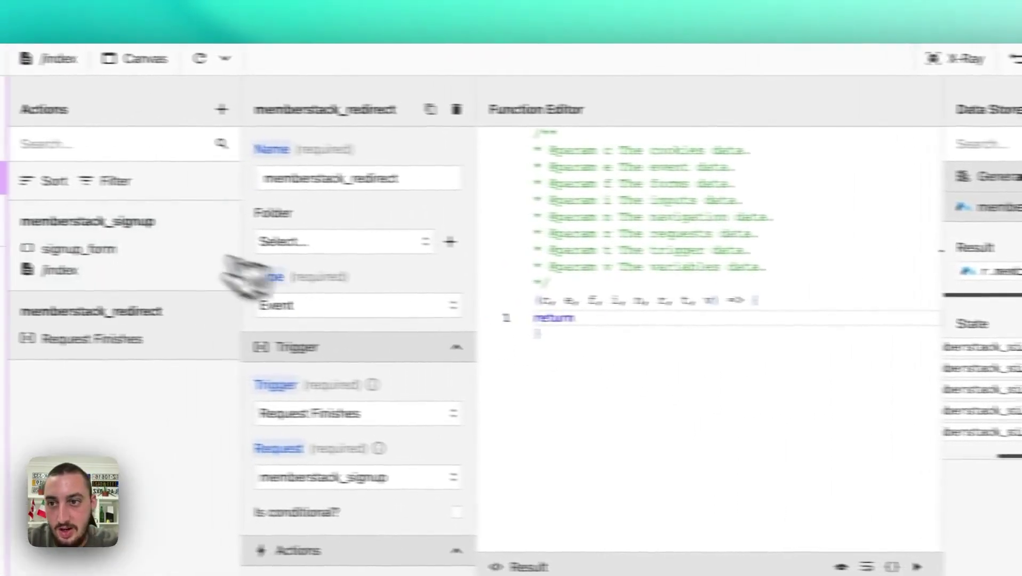
- Back on the canvas, begin filling the signup email from a saved suggestion
left_click(69, 194)
left_click(304, 235)
key("Down")
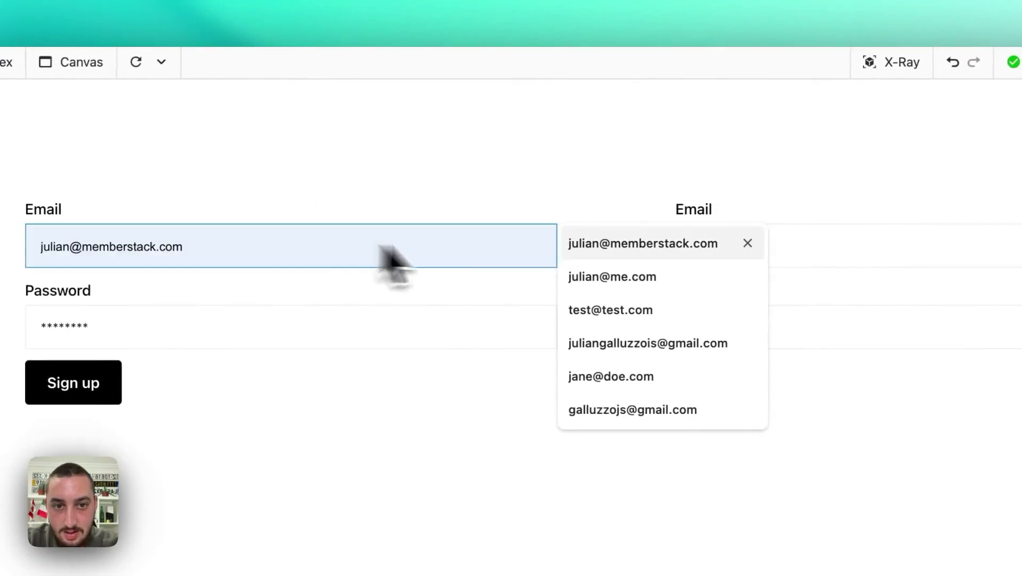
- Fill in the test signup email and password, then open the memberstack_redirect action
left_click(611, 272)
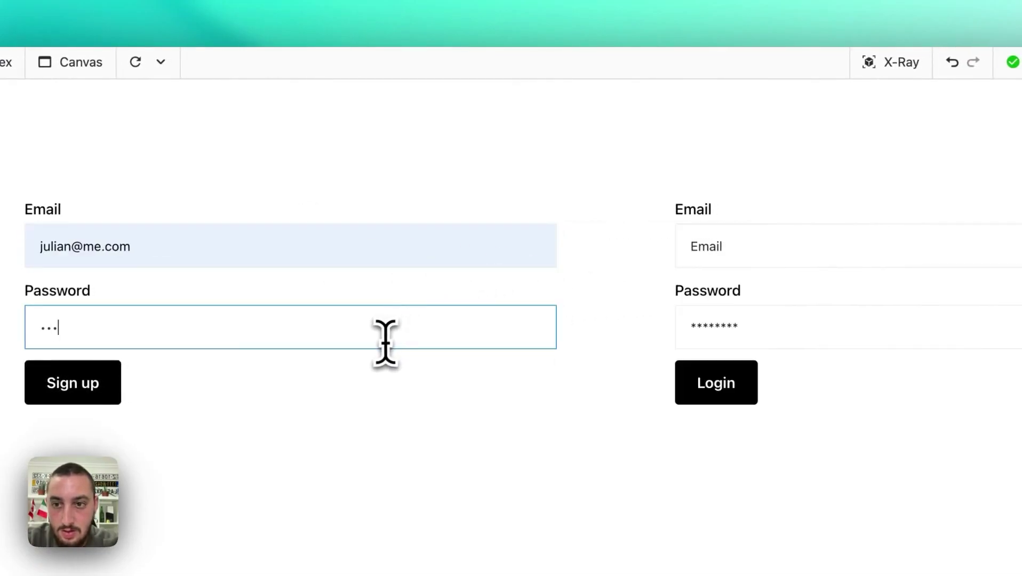
key("super+v")
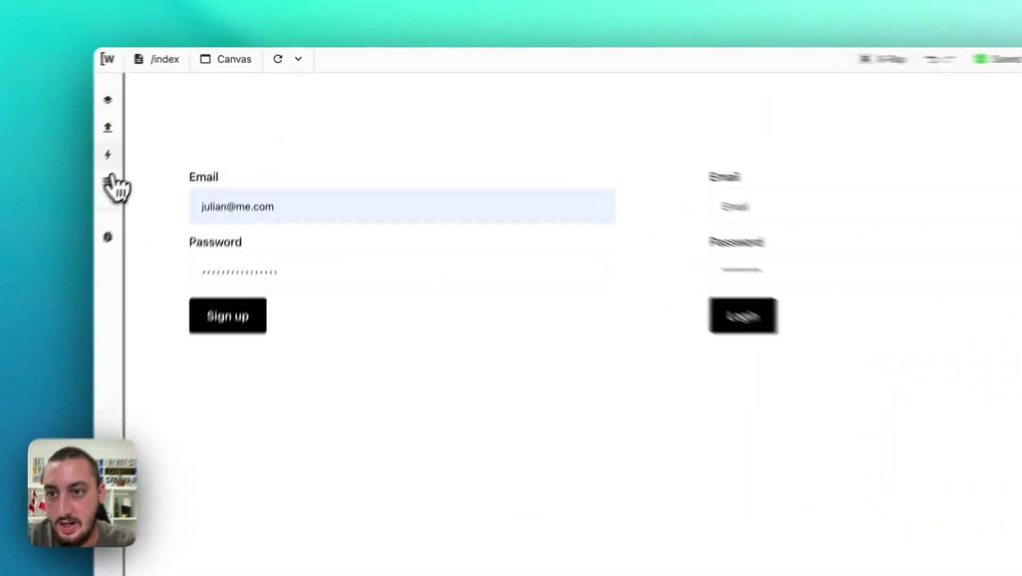
left_click(175, 115)
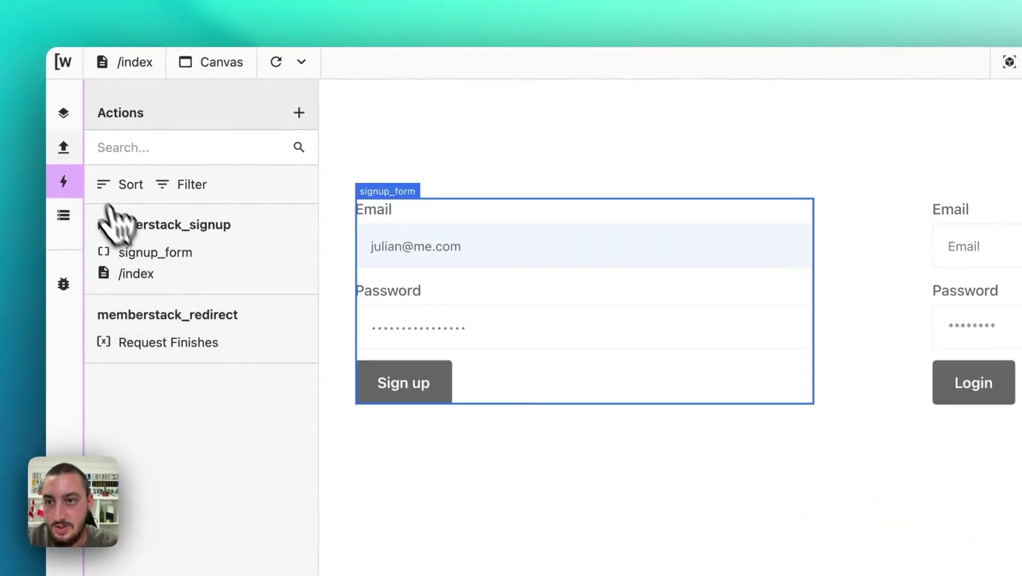
left_click(72, 156)
left_click(81, 184)
left_click(165, 304)
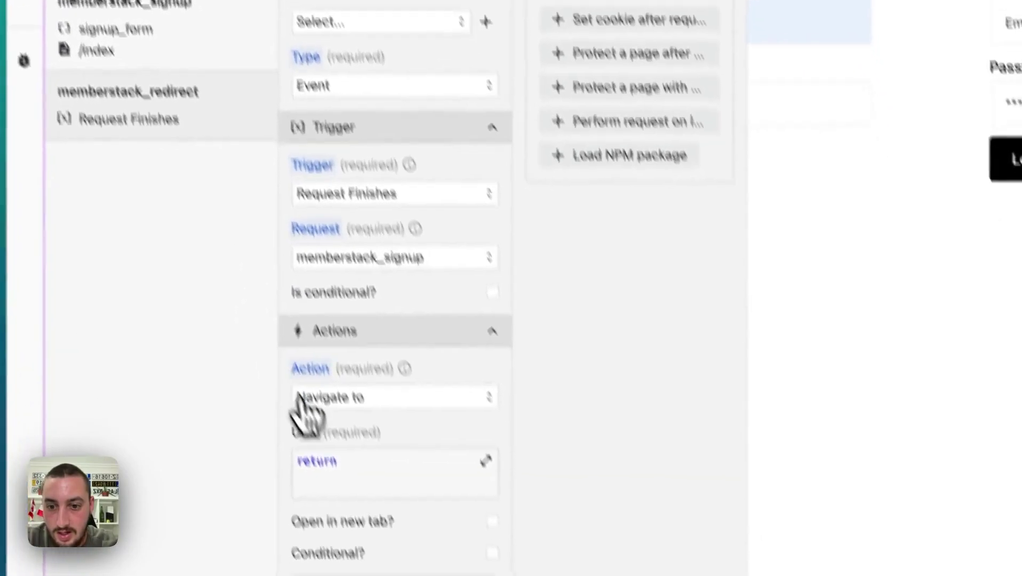
- Set the Navigate to URL to return r.memberstack_signup.data.redirect and close the editor
left_click(307, 462)
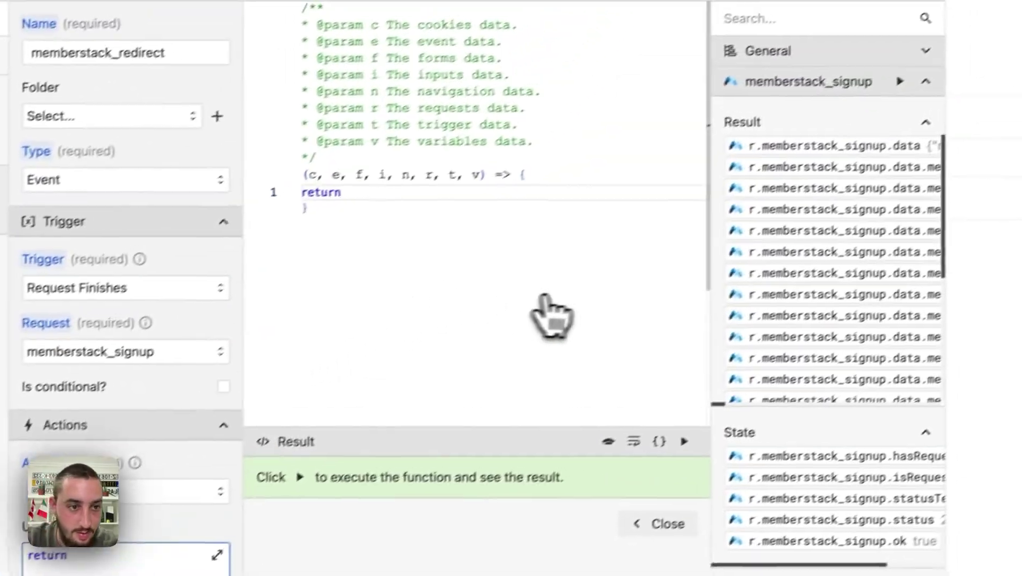
scroll(660, 320, "right", 3)
scroll(661, 320, "down", 2)
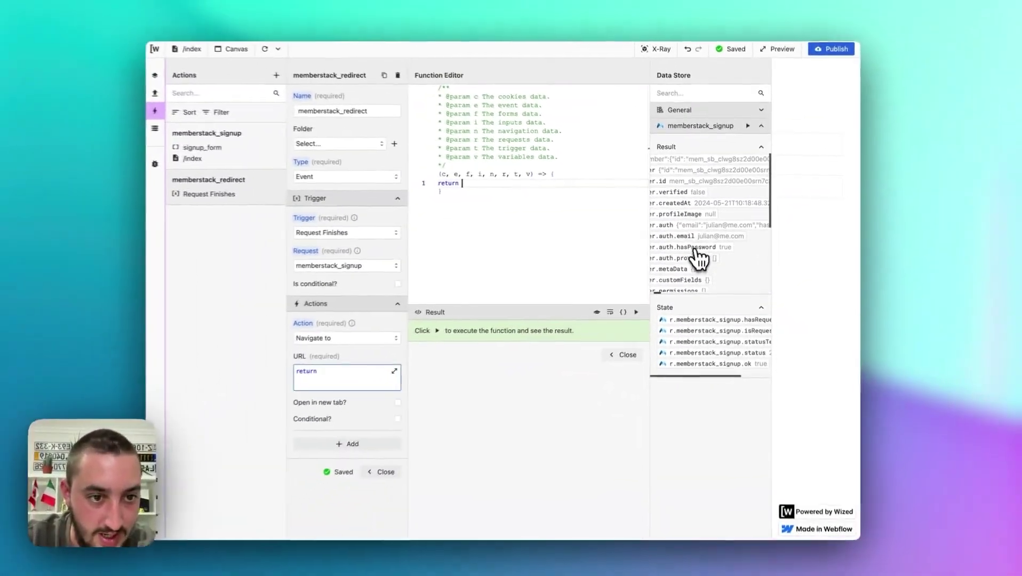
scroll(700, 247, "down", 2)
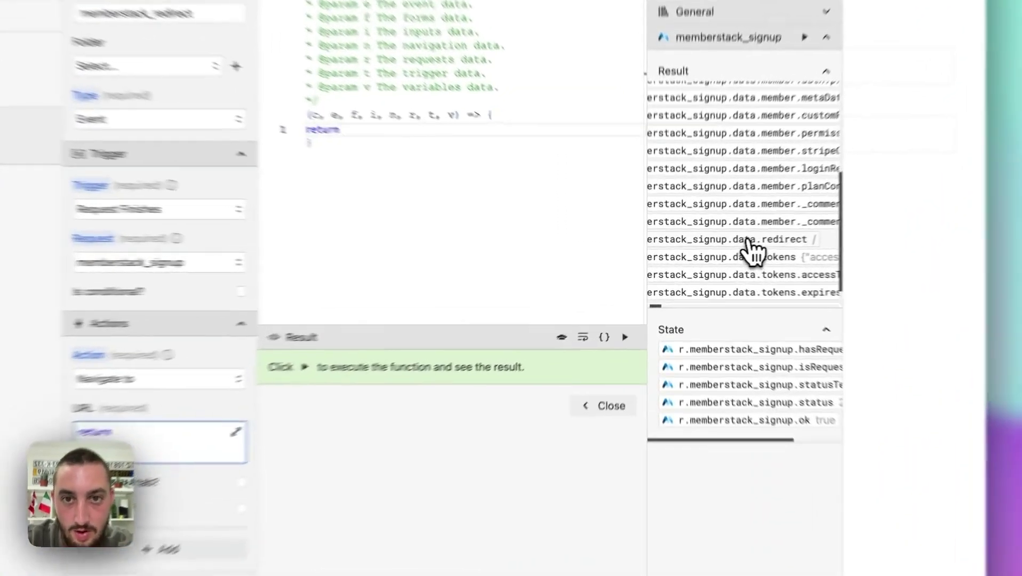
left_click(713, 251)
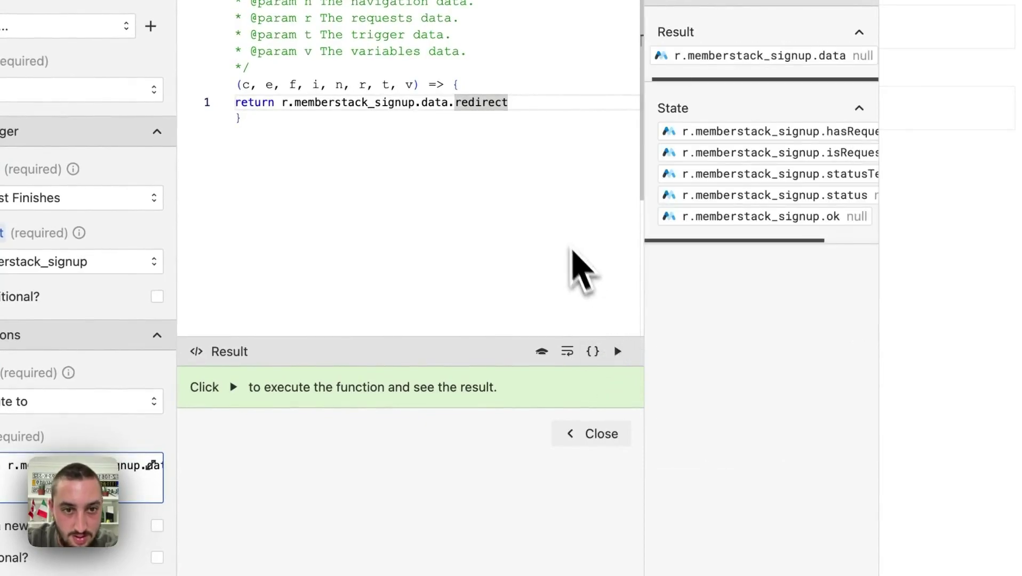
left_click(591, 433)
left_click(456, 420)
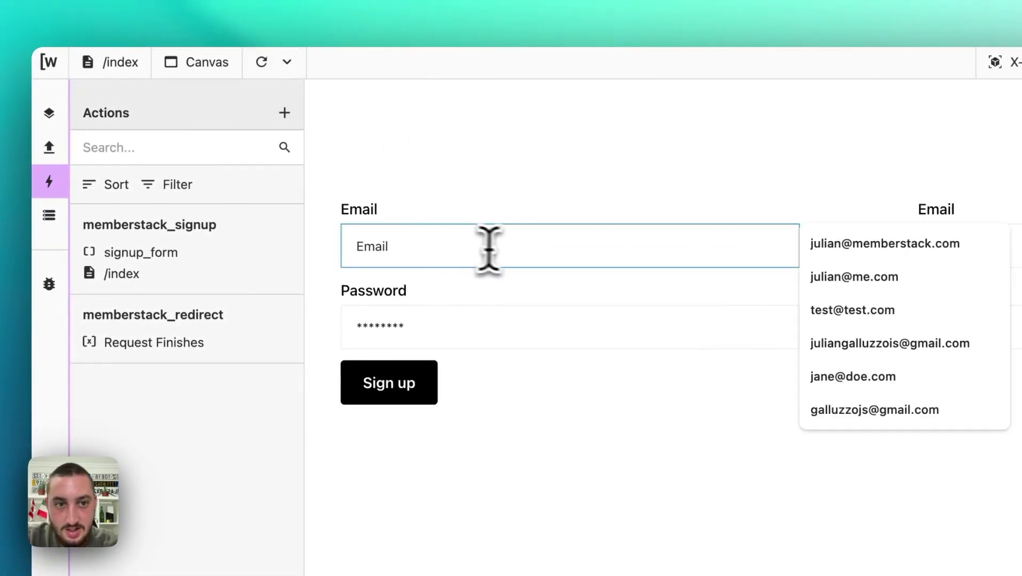
- Submit a test signup using an autofilled email and a typed password
left_click(850, 314)
left_click(671, 329)
type("test@test.com")
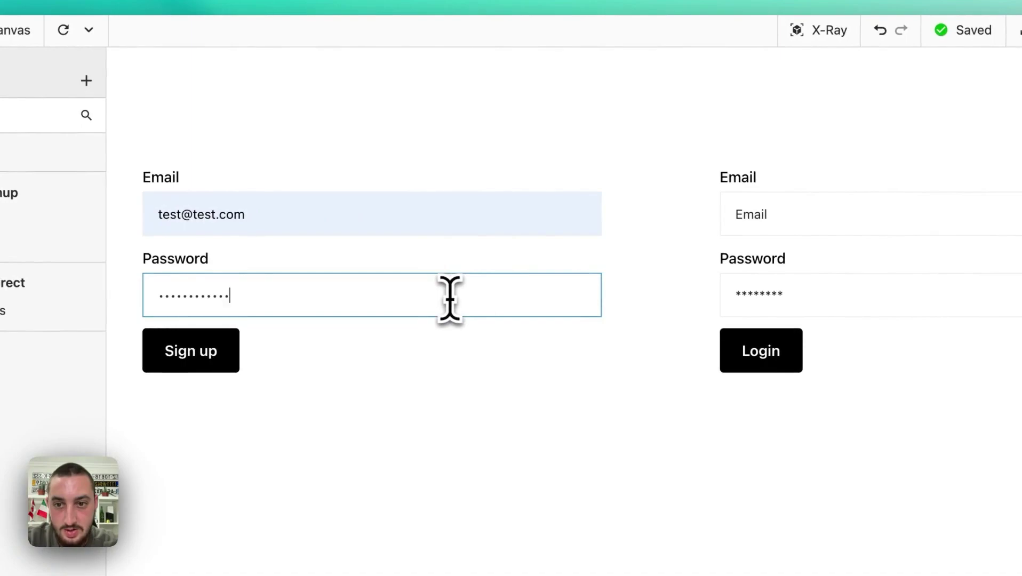
left_click(203, 350)
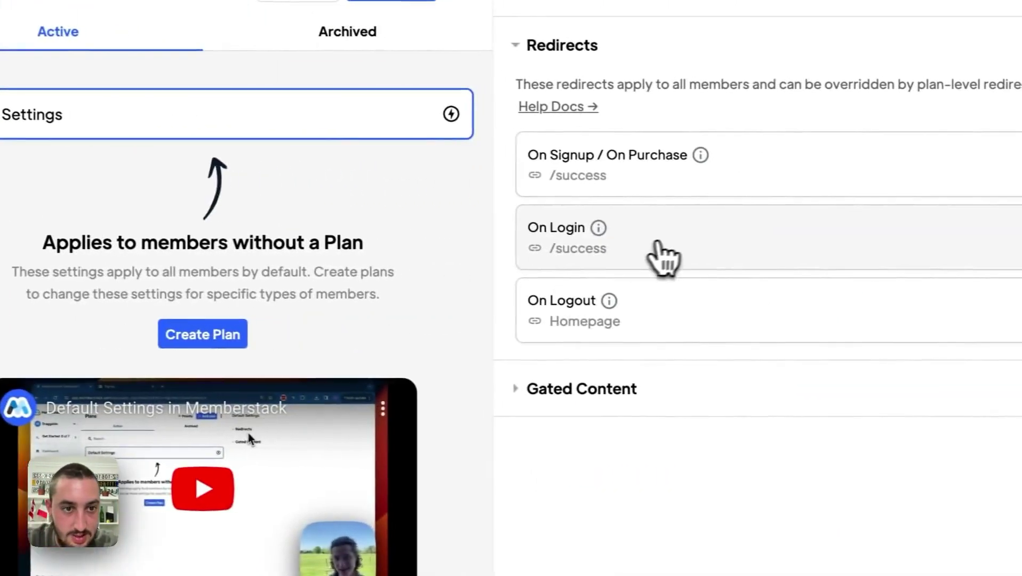
- Review the Memberstack On Login redirect and gated content settings without changing them
left_click(656, 243)
left_click(678, 290)
left_click(644, 368)
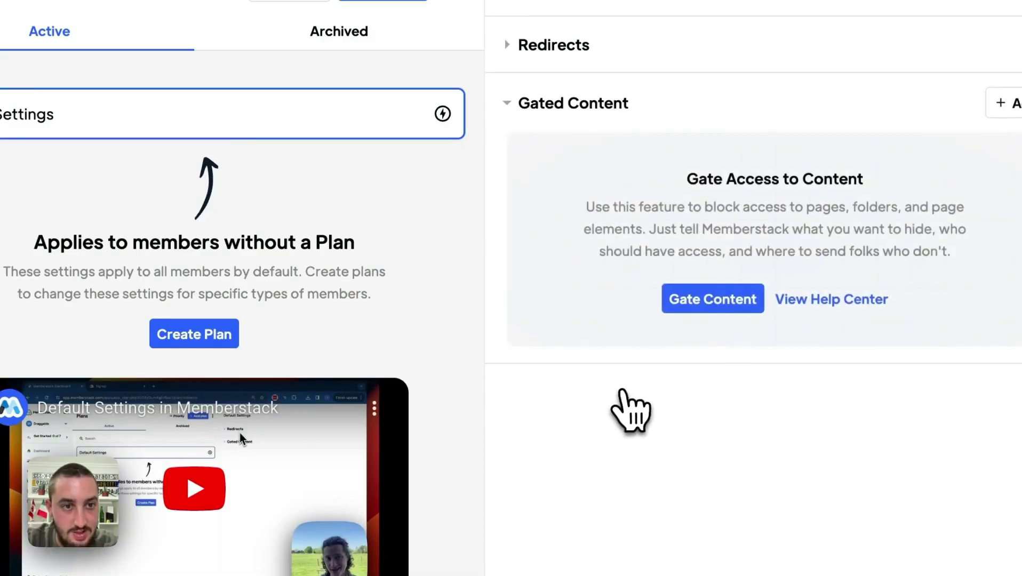
left_click(560, 45)
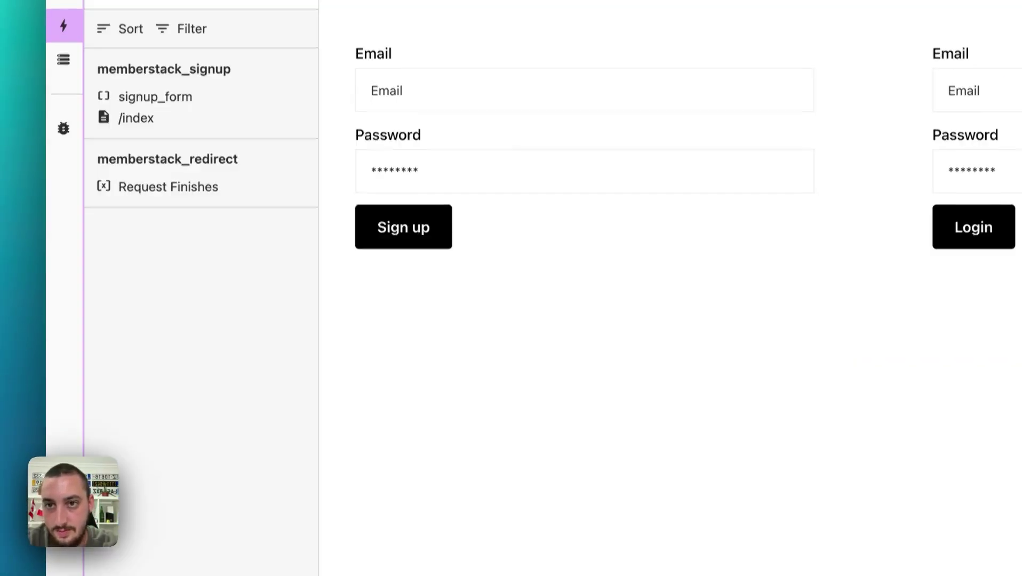
- Open the memberstack_redirect action and inspect its Navigate to URL code
left_click(64, 213)
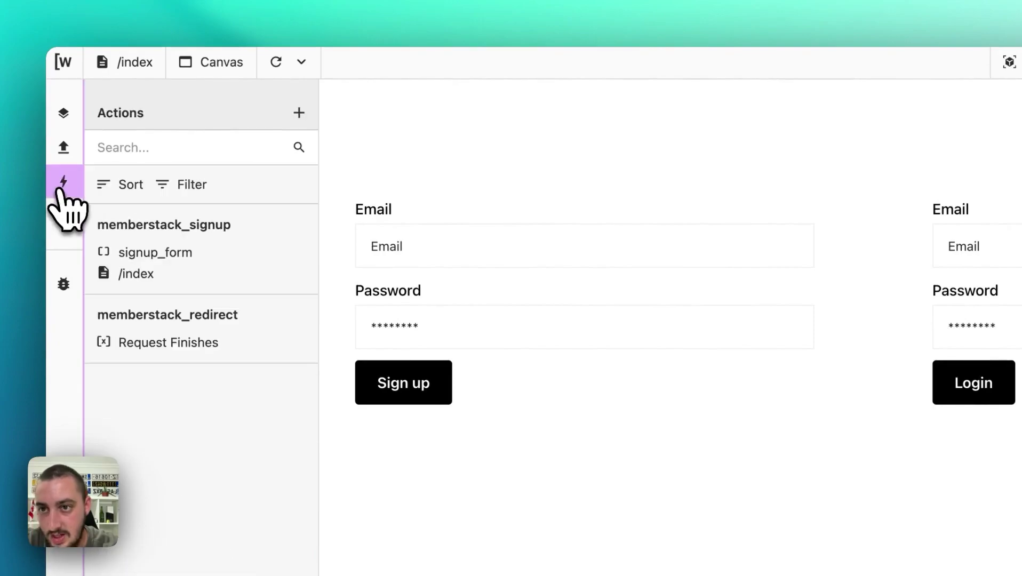
left_click(191, 314)
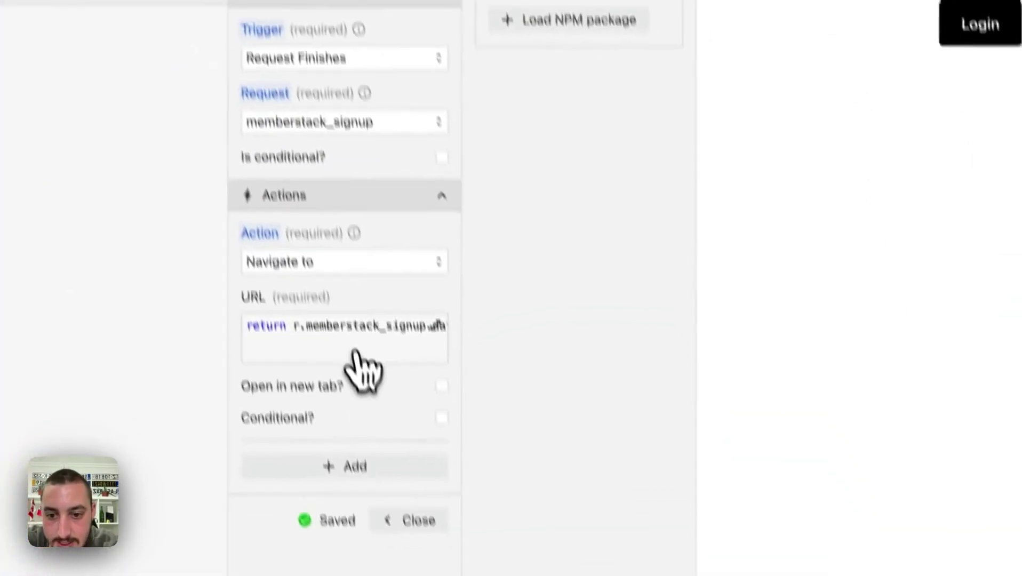
left_click(358, 365)
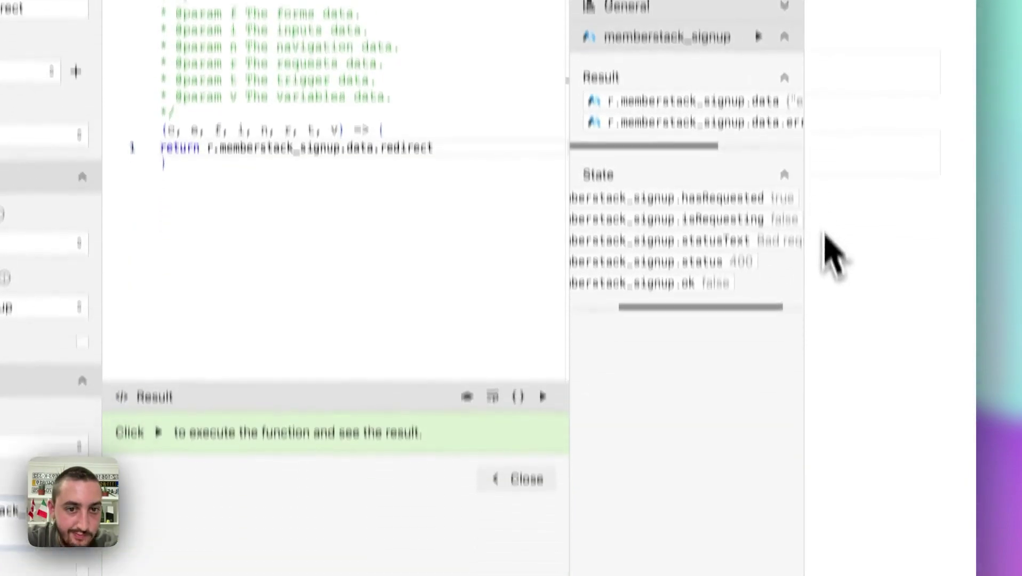
left_click(835, 211)
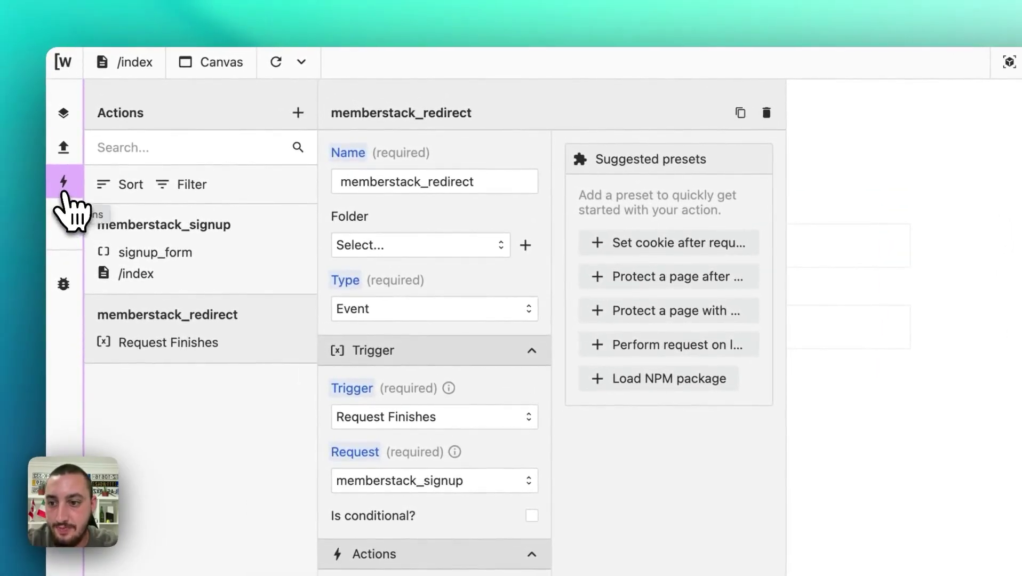
left_click(63, 192)
left_click(66, 188)
- Replace the URL formula with return '/success' and run it to confirm
left_click(256, 315)
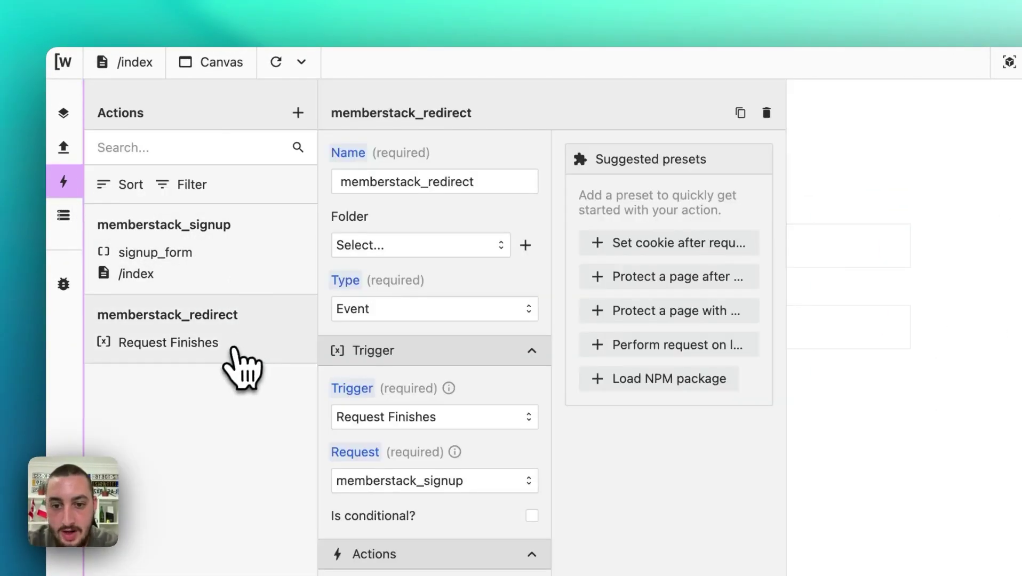
left_click(354, 406)
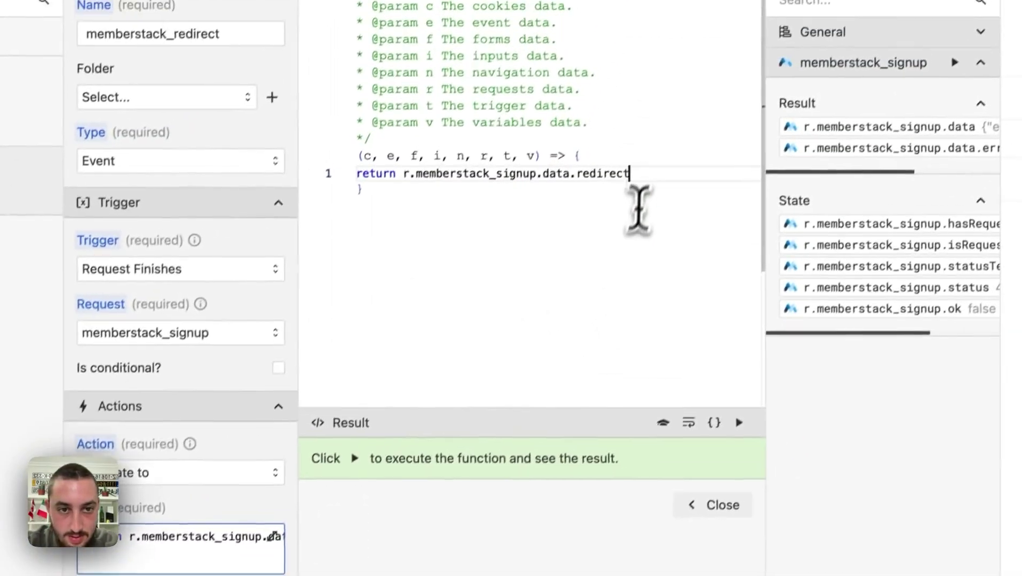
left_click_drag(709, 64, 483, 64)
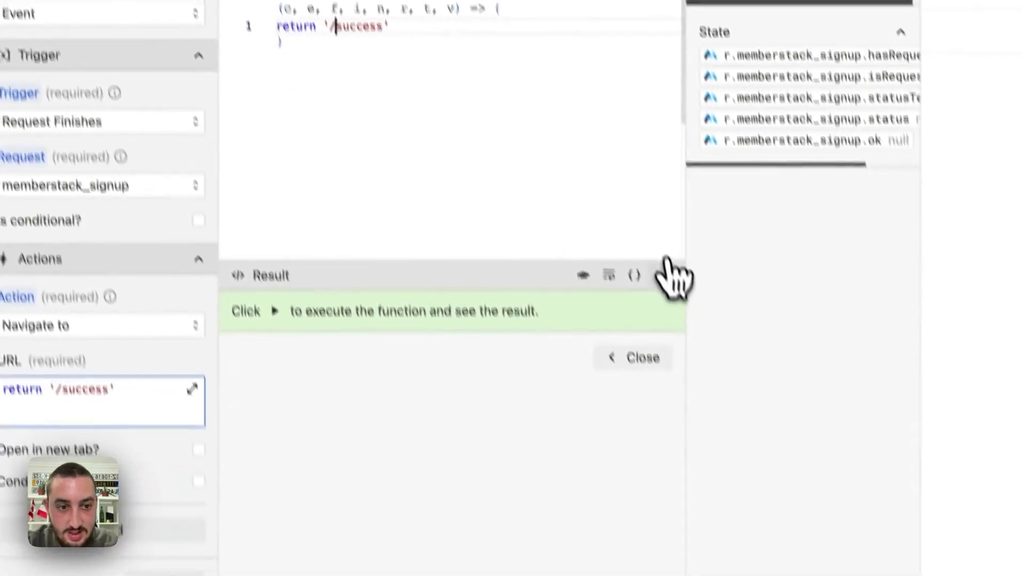
left_click(712, 423)
left_click(605, 313)
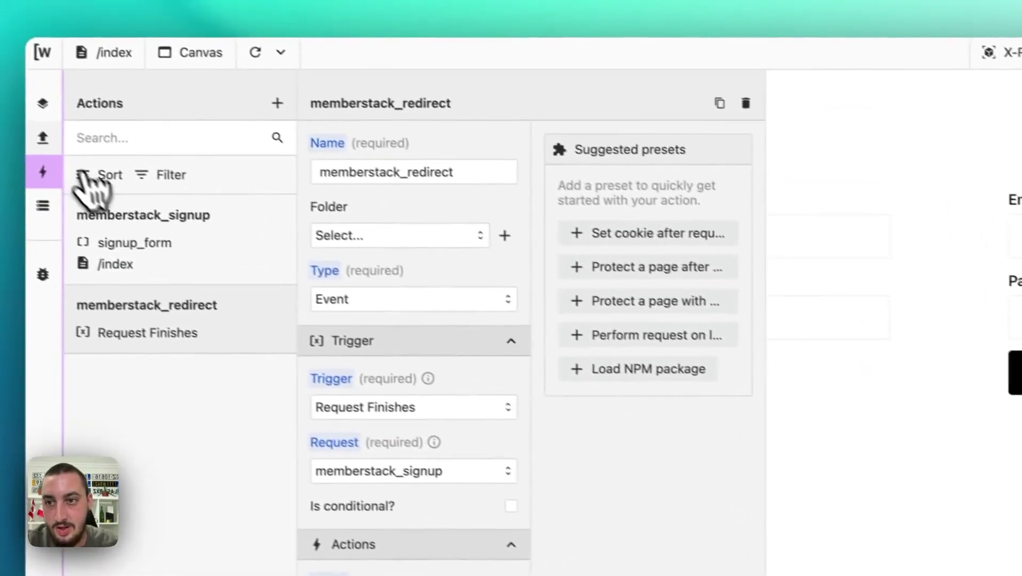
left_click(42, 137)
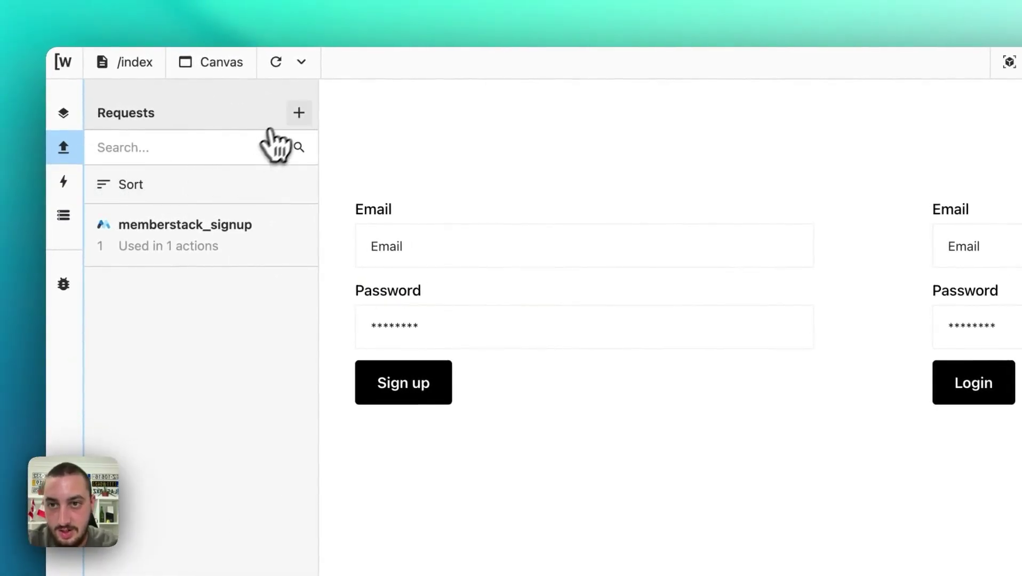
- Add a memberstack_login request using Memberstack's Sign in (email + password) method
left_click(299, 112)
left_click(439, 182)
type("memberstack_login")
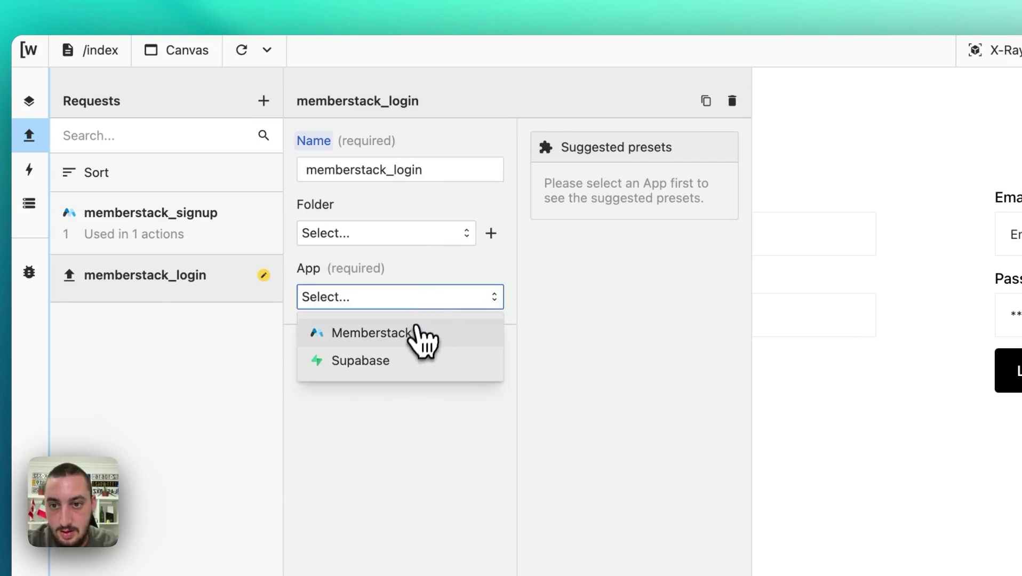
left_click(399, 375)
scroll(392, 526, "down", 5)
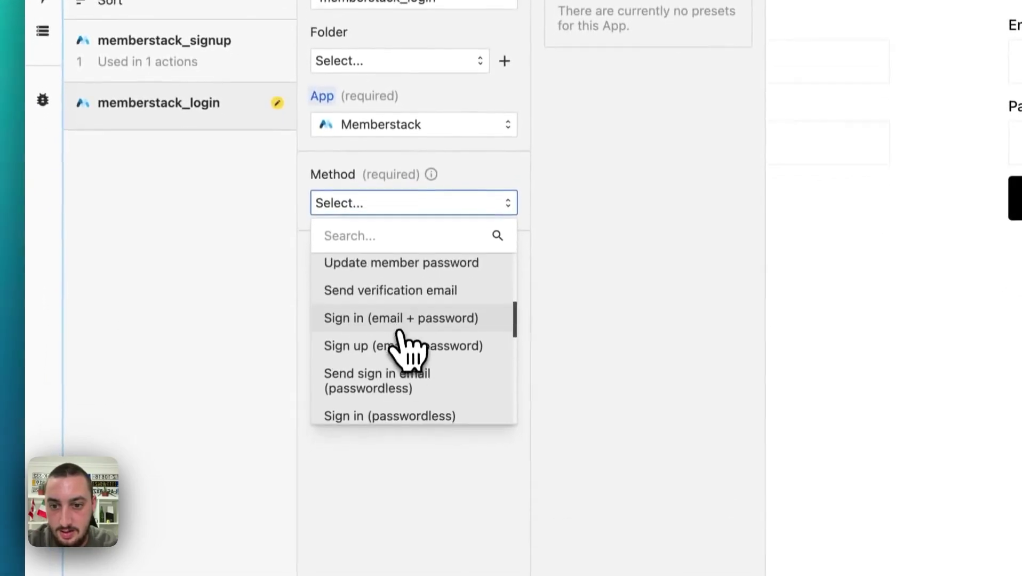
scroll(405, 341, "up", 3)
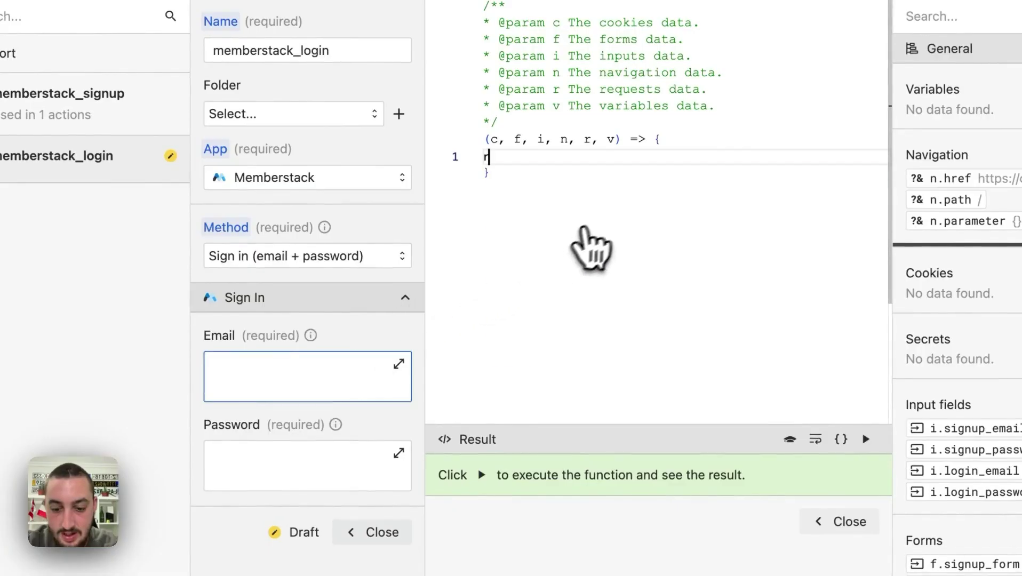
- Map the Email value to i.login_email and Password to i.login_password
type("return")
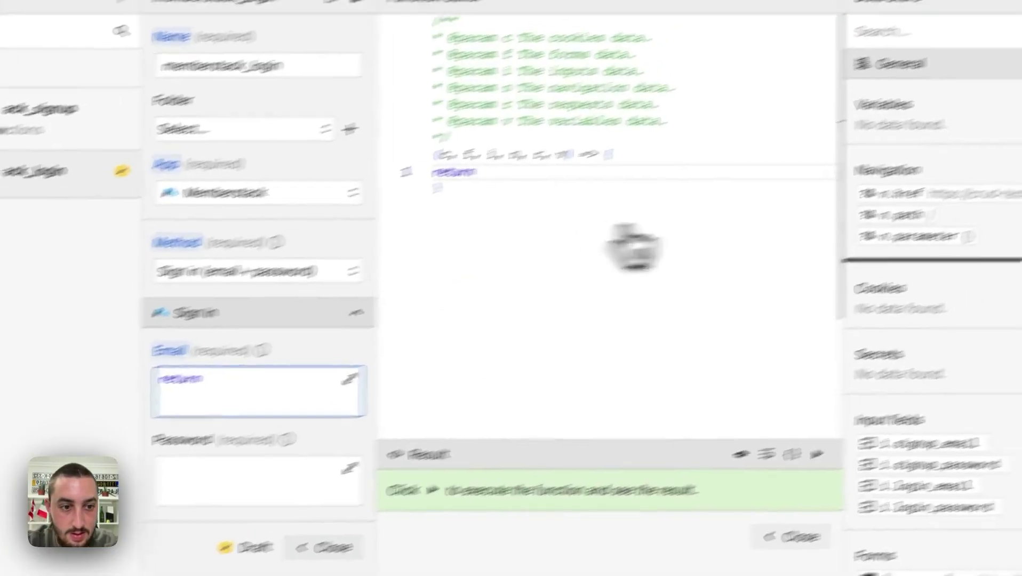
left_click(917, 485)
left_click(259, 480)
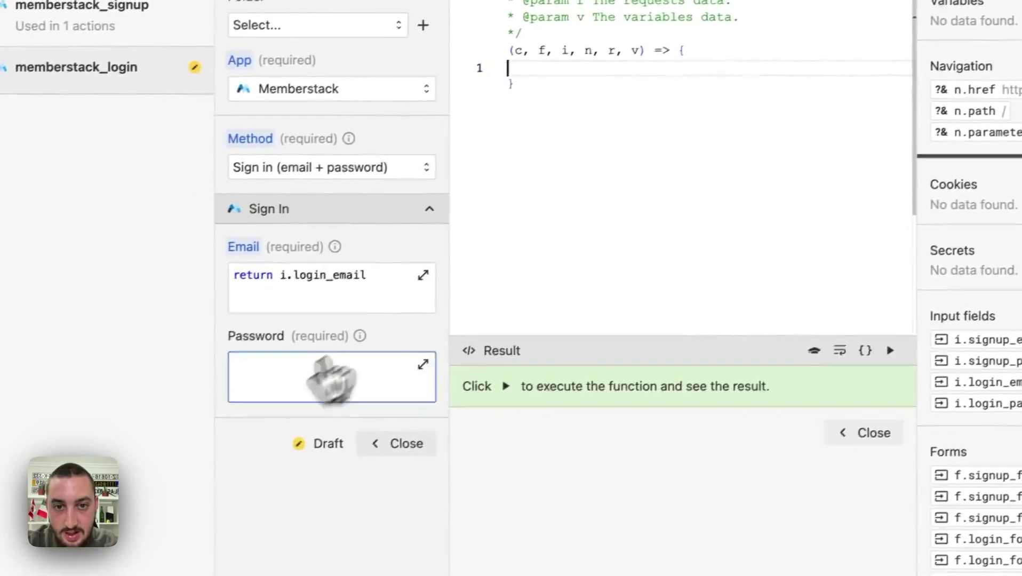
type("return i.login_password")
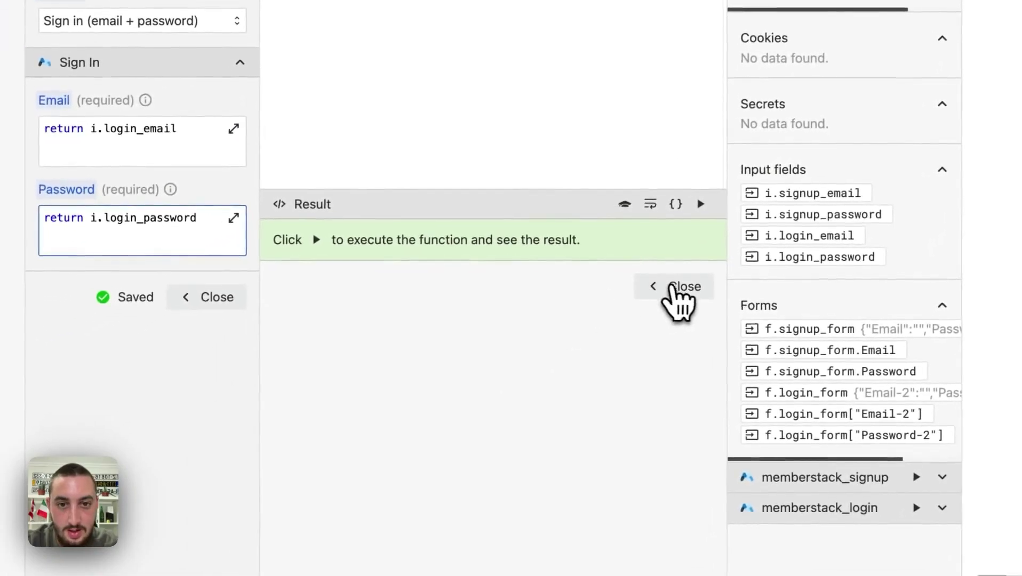
left_click(528, 373)
left_click(50, 130)
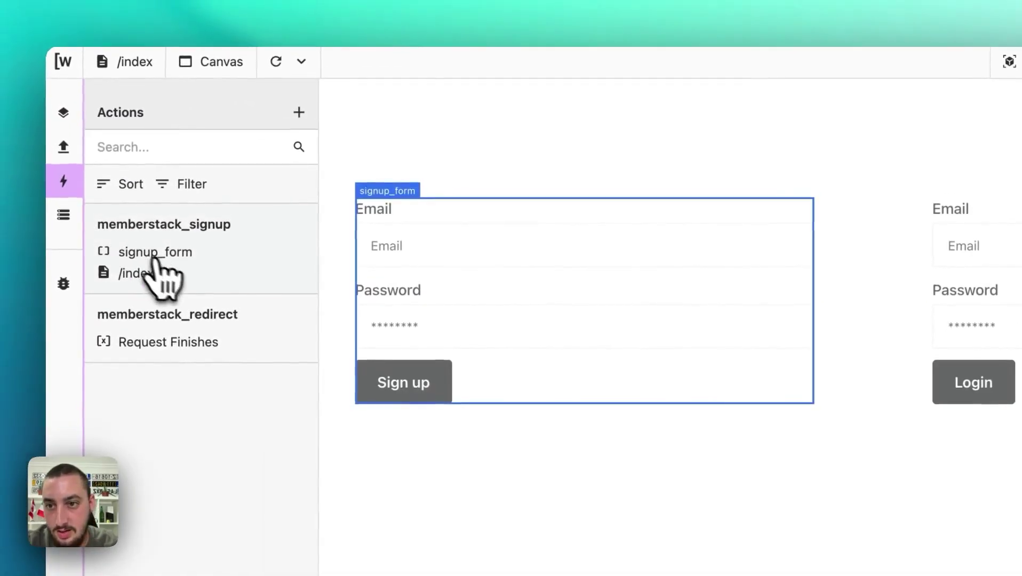
- Duplicate the memberstack_signup action and attach the copy to login_form
left_click(214, 254)
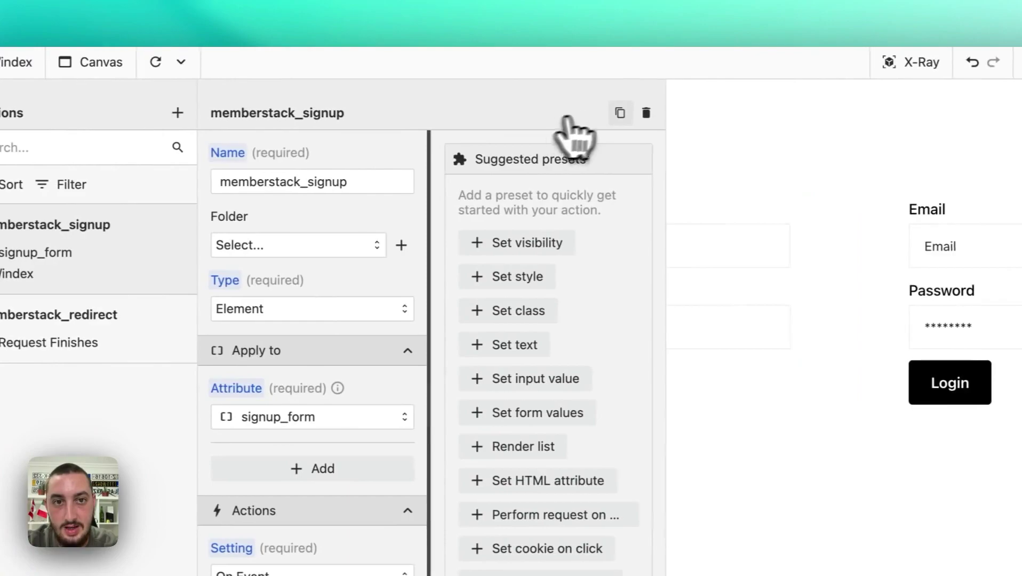
left_click(738, 112)
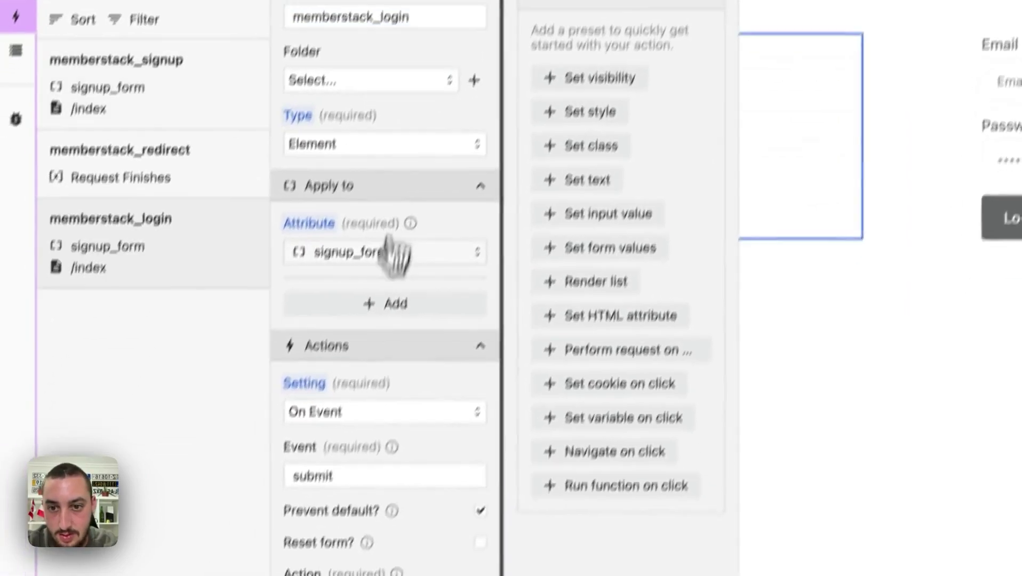
left_click(345, 416)
left_click(312, 573)
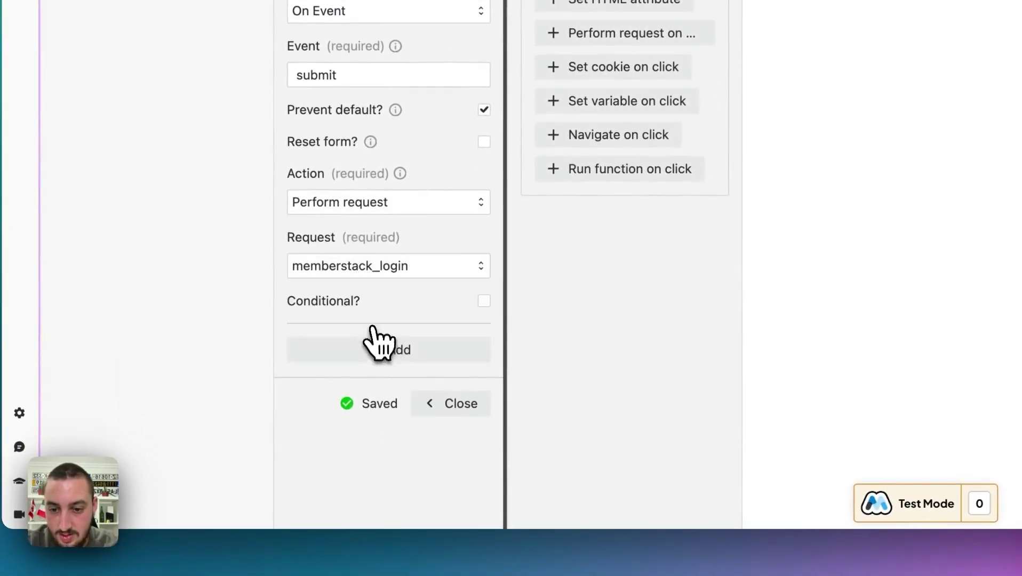
left_click(456, 404)
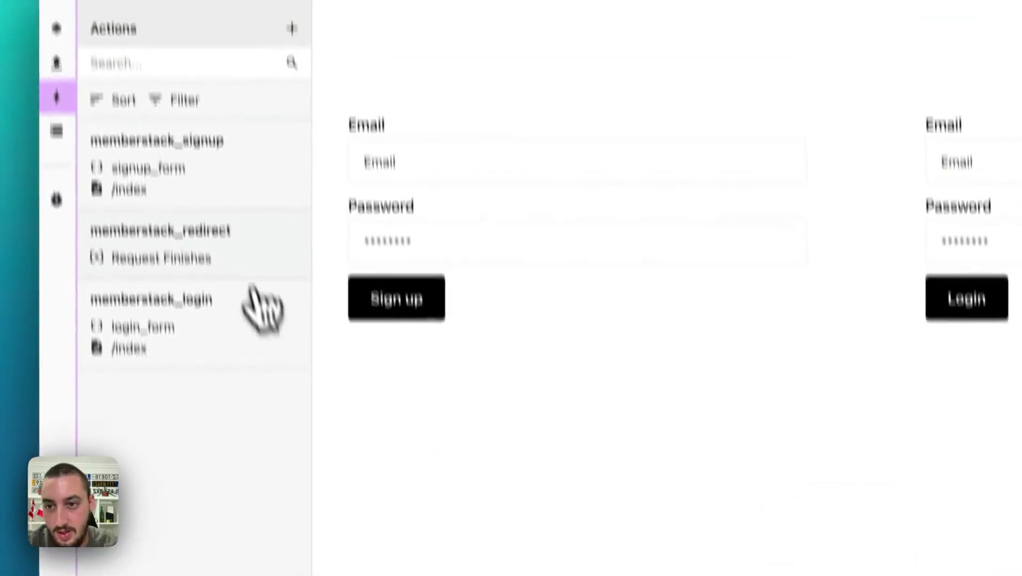
- Rename the copy memberstack_login, then duplicate the memberstack_redirect action
left_click(229, 380)
left_click(496, 184)
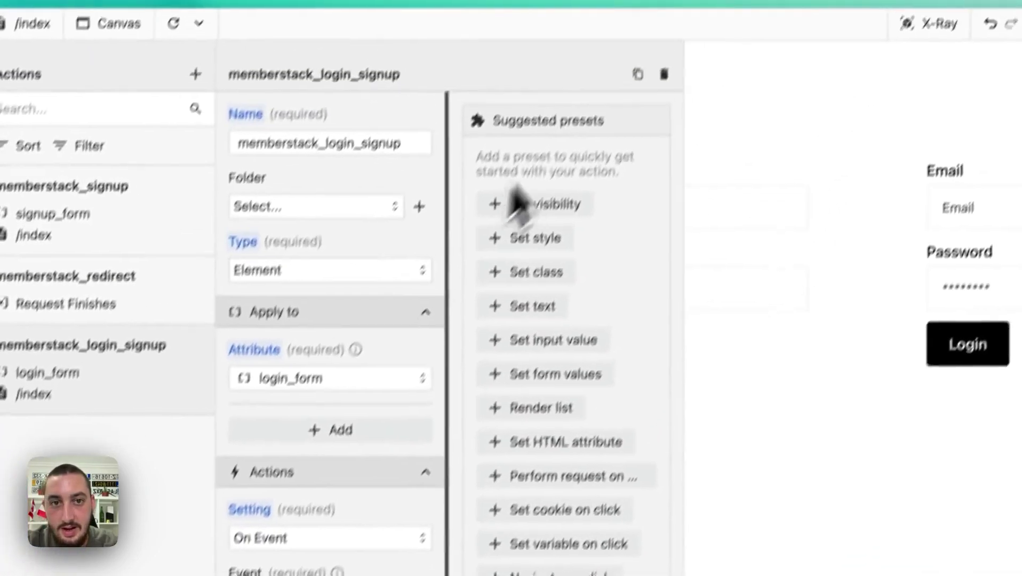
left_click(739, 113)
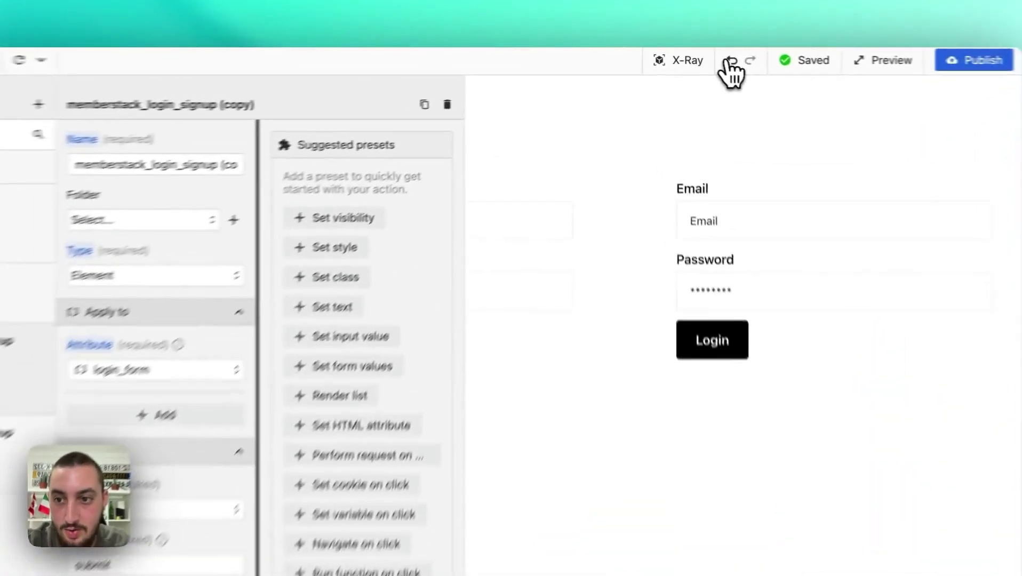
left_click(690, 55)
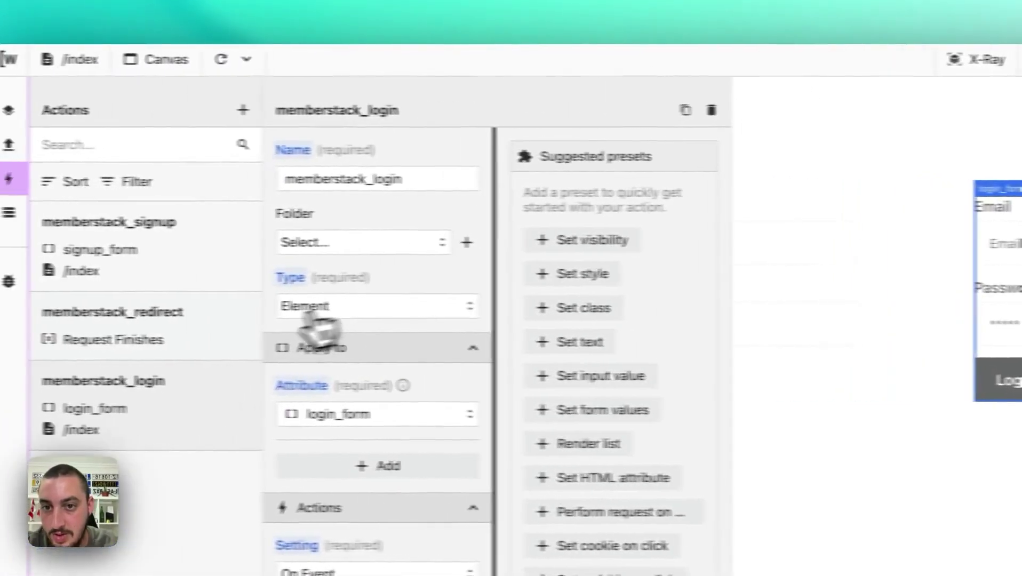
left_click(114, 308)
left_click(623, 112)
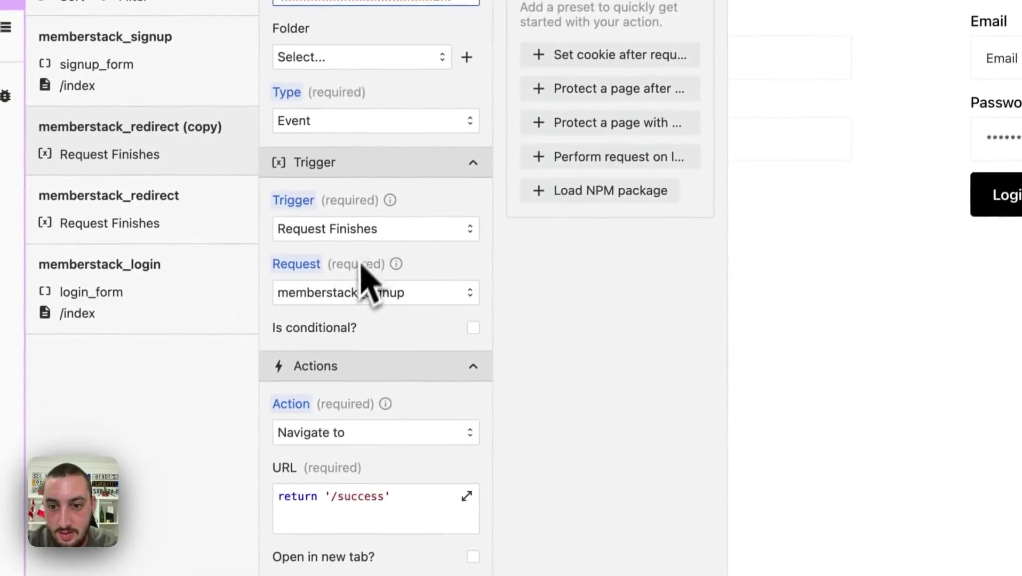
- Set the redirect copy's triggering request, then start a test signup with a sample email
left_click(275, 481)
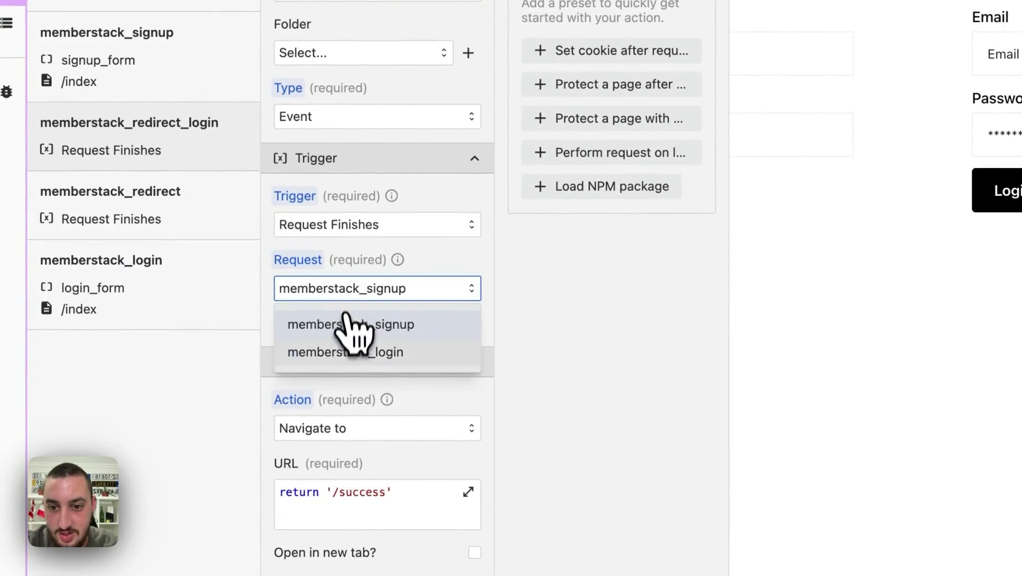
left_click(463, 422)
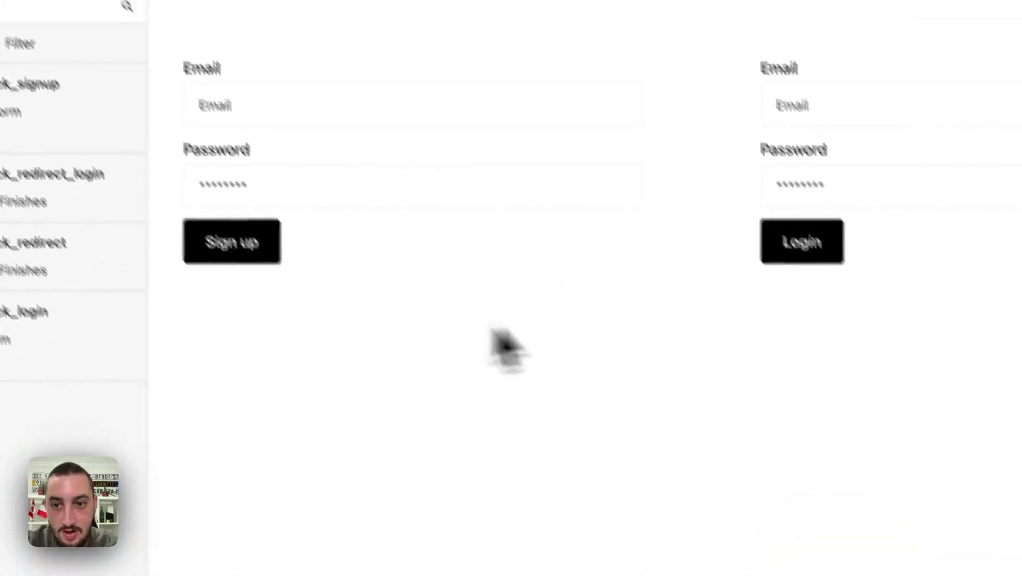
left_click(364, 175)
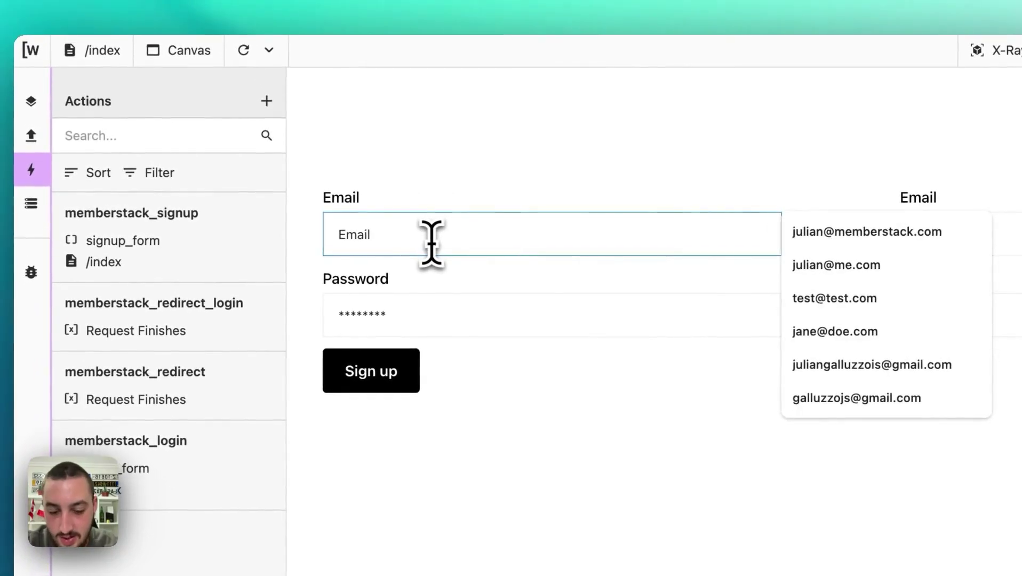
type("dhhdh@")
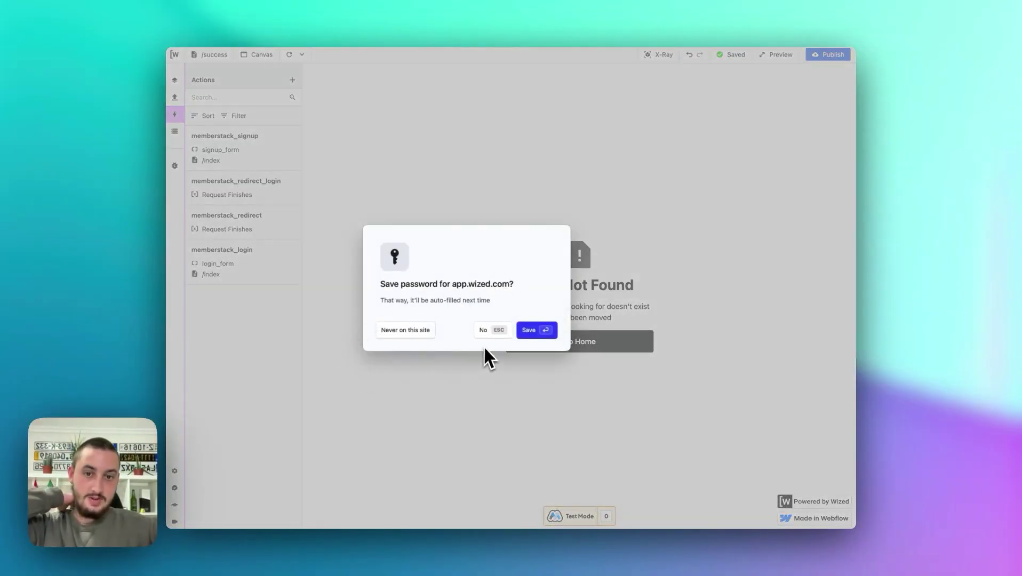
key("Escape")
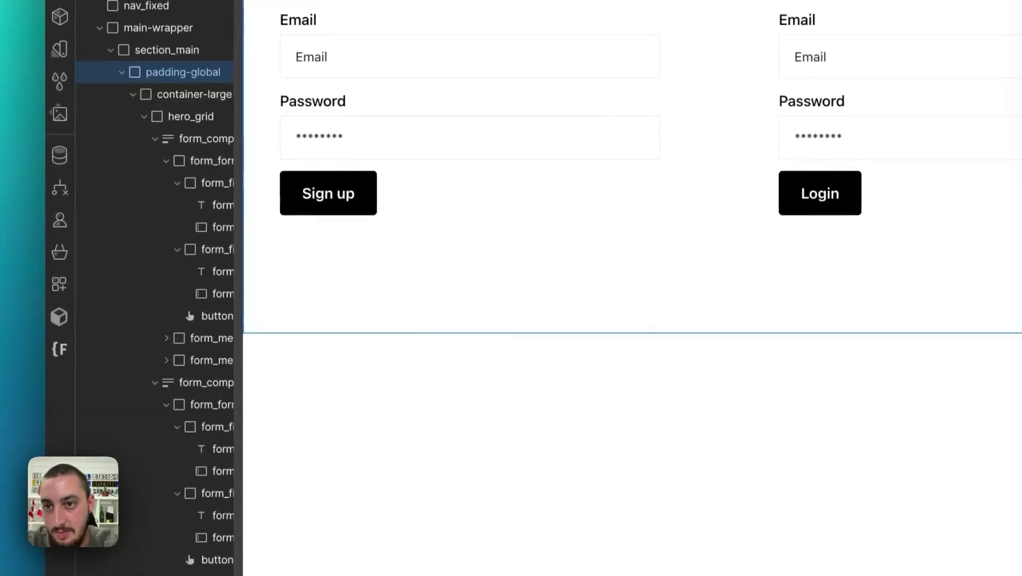
- Duplicate the Home page and create it as the Success page
left_click(59, 119)
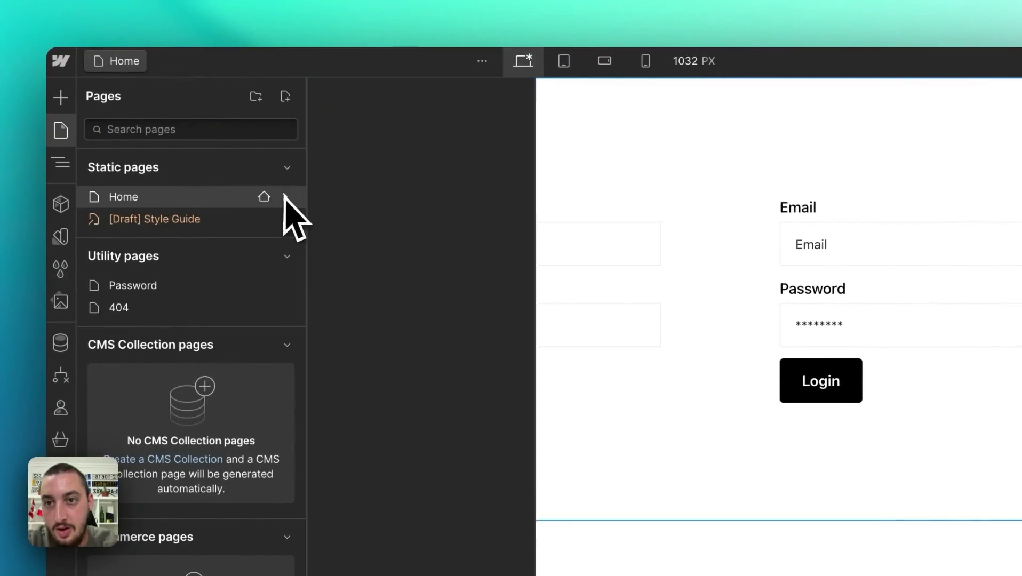
left_click(286, 197)
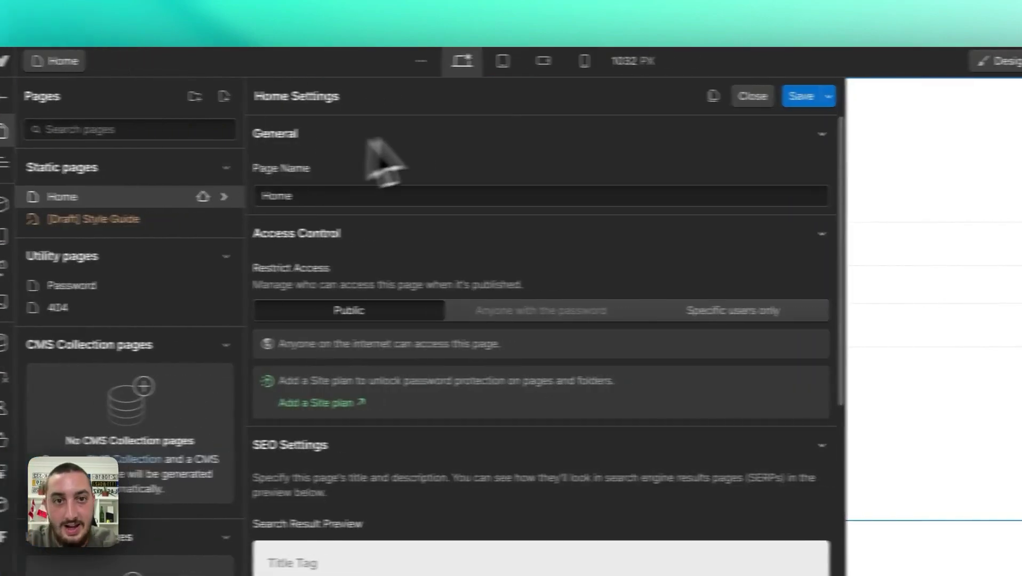
left_click(604, 96)
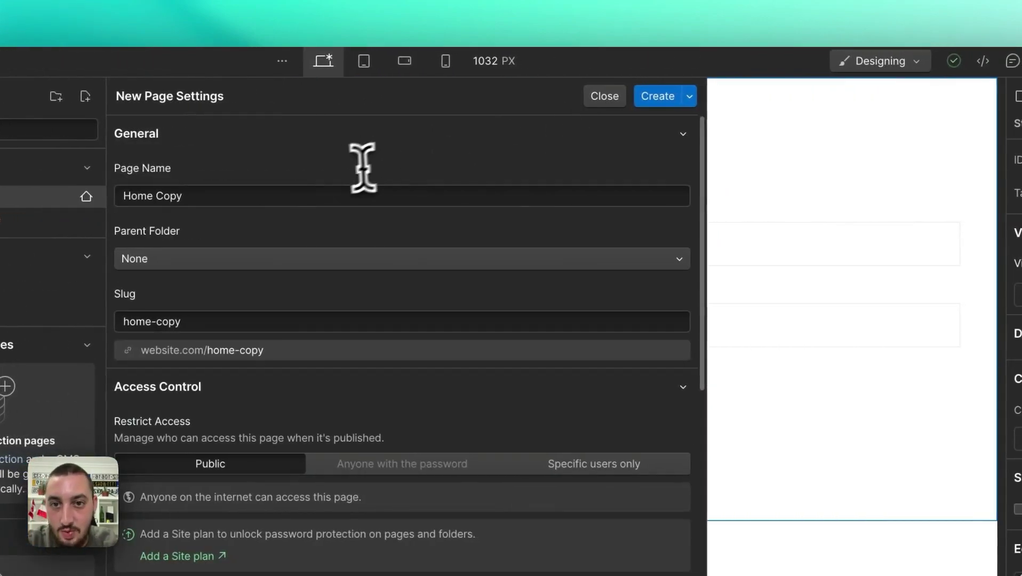
double_click(137, 196)
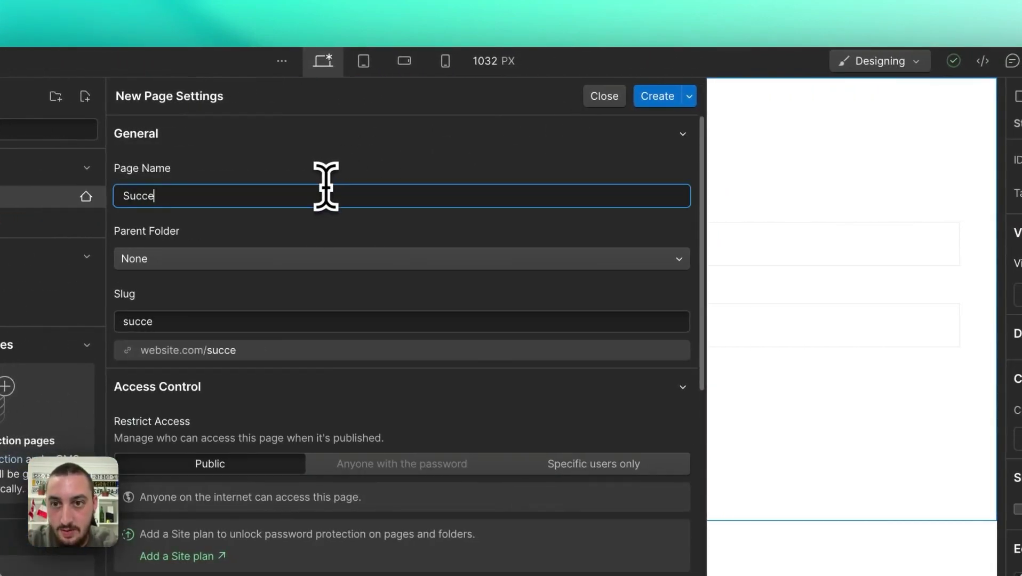
left_click(659, 102)
- Delete hero_grid from Success and insert a Div Block inside container-large
left_click(511, 318)
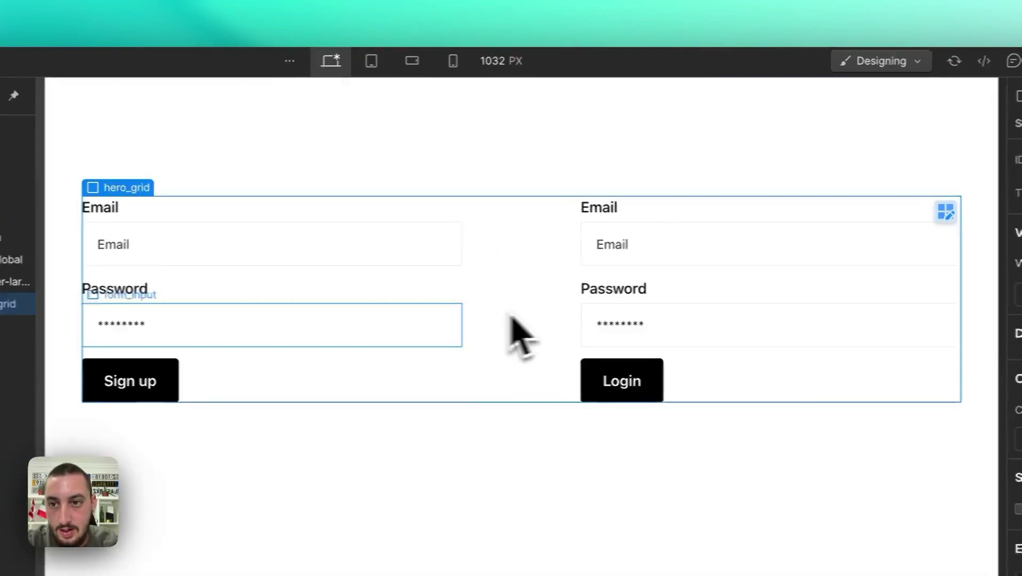
left_click(148, 292)
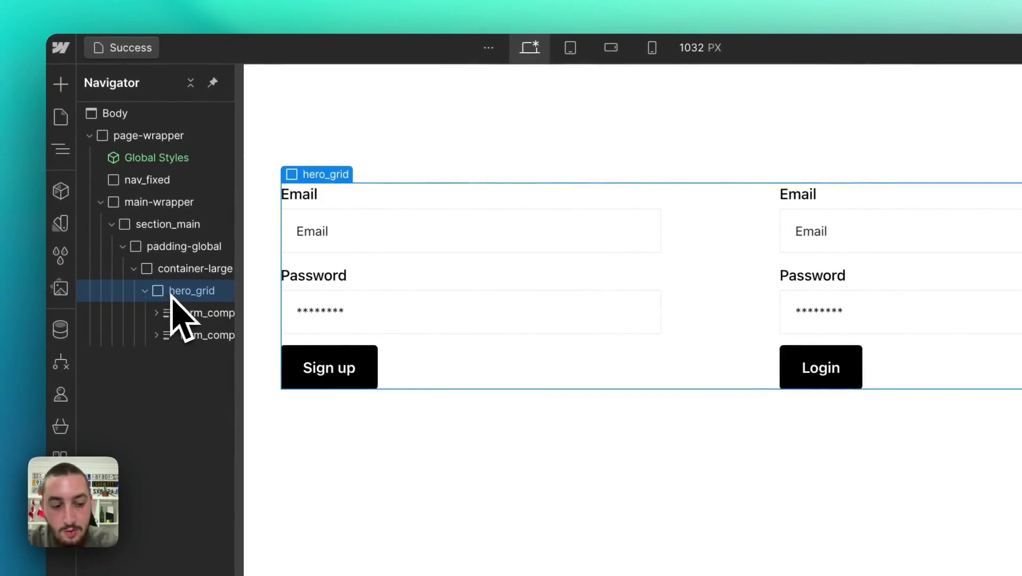
key("Delete")
left_click(178, 271)
key("super+k")
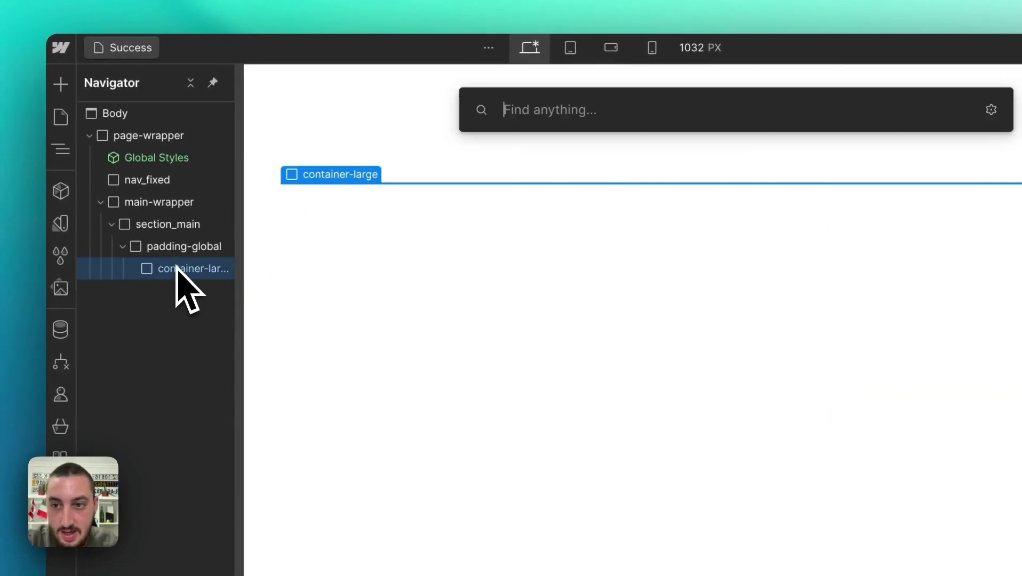
type("d")
key("Return")
key("super+Return")
- Give the div the members_item class with a #f7f7f7 background
type("members_item")
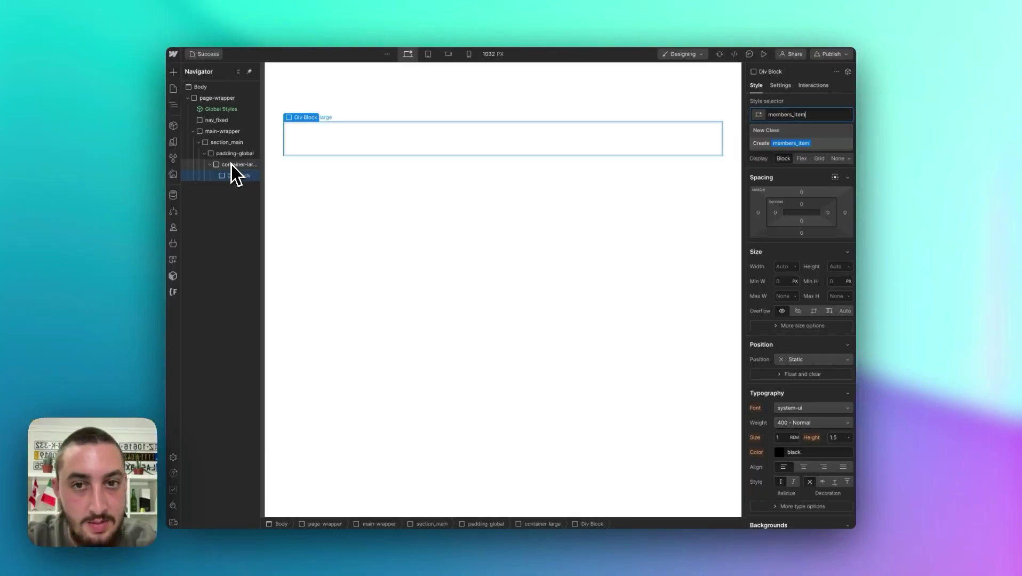
key("Return")
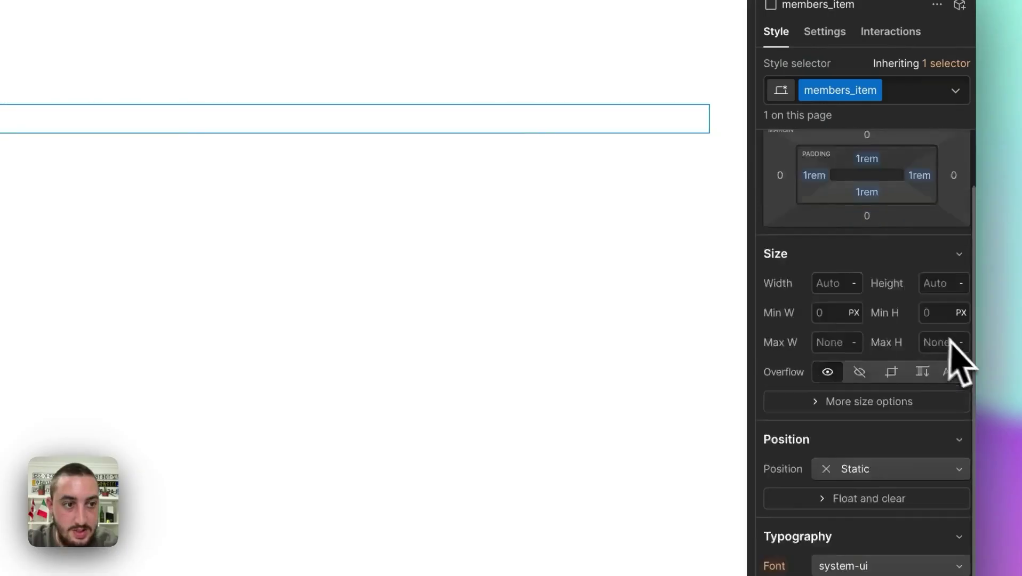
scroll(845, 251, "down", 5)
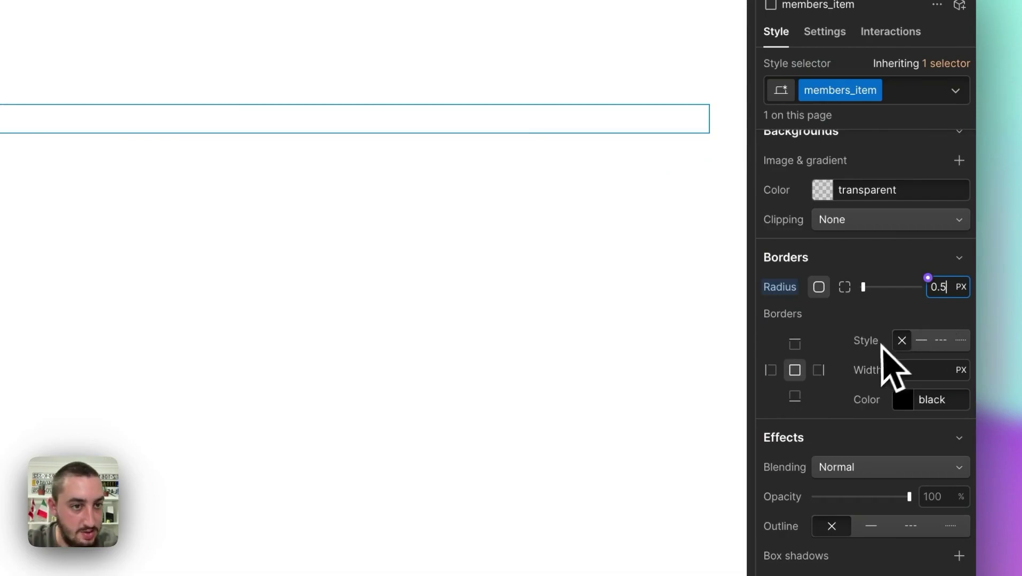
left_click(822, 190)
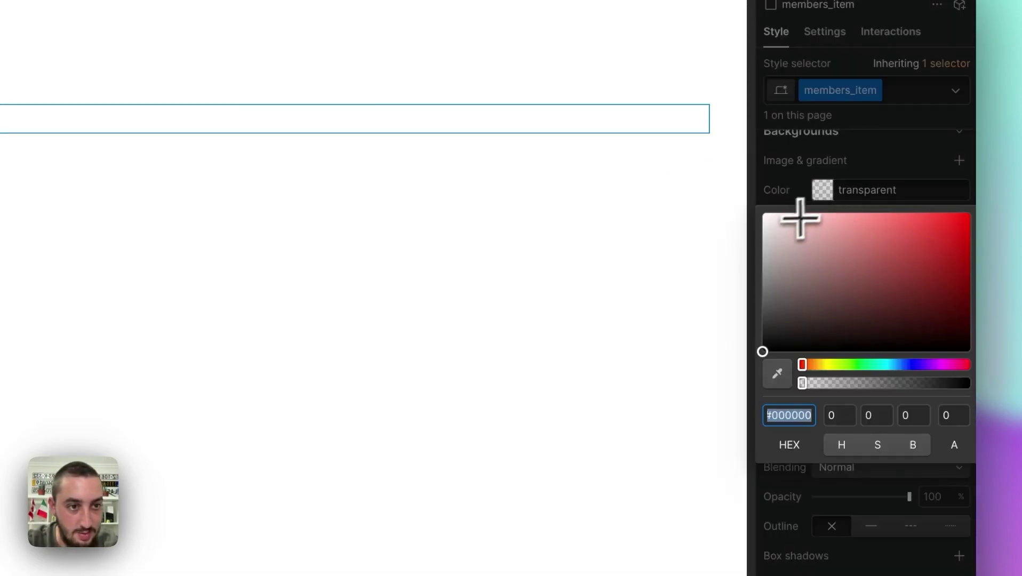
left_click_drag(769, 226, 759, 213)
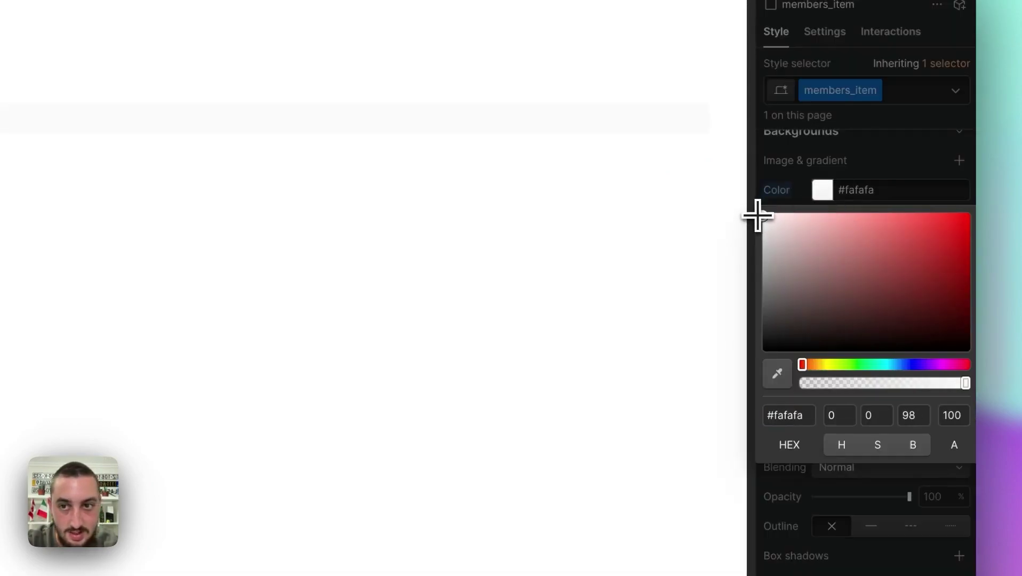
left_click(796, 198)
- Set members_item to 0.5rem radius and a 1px solid #e2e2e2 border
scroll(907, 310, "down", 1)
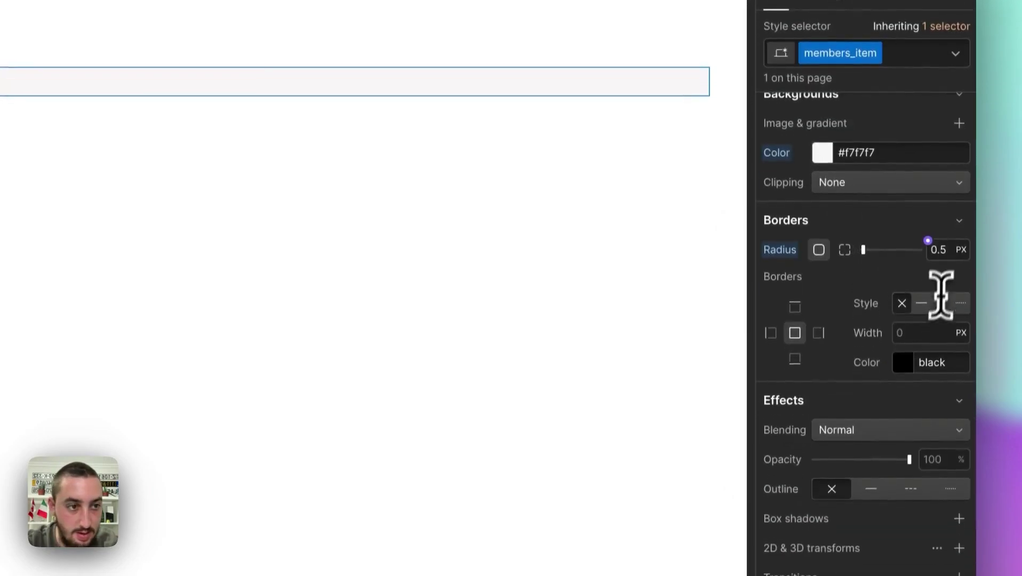
left_click(934, 244)
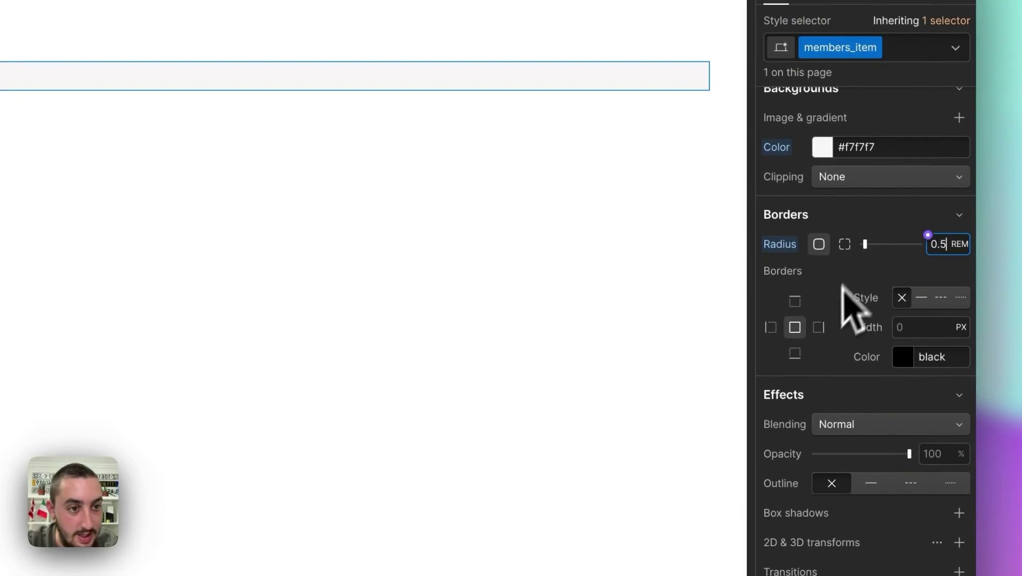
left_click(922, 298)
left_click(901, 357)
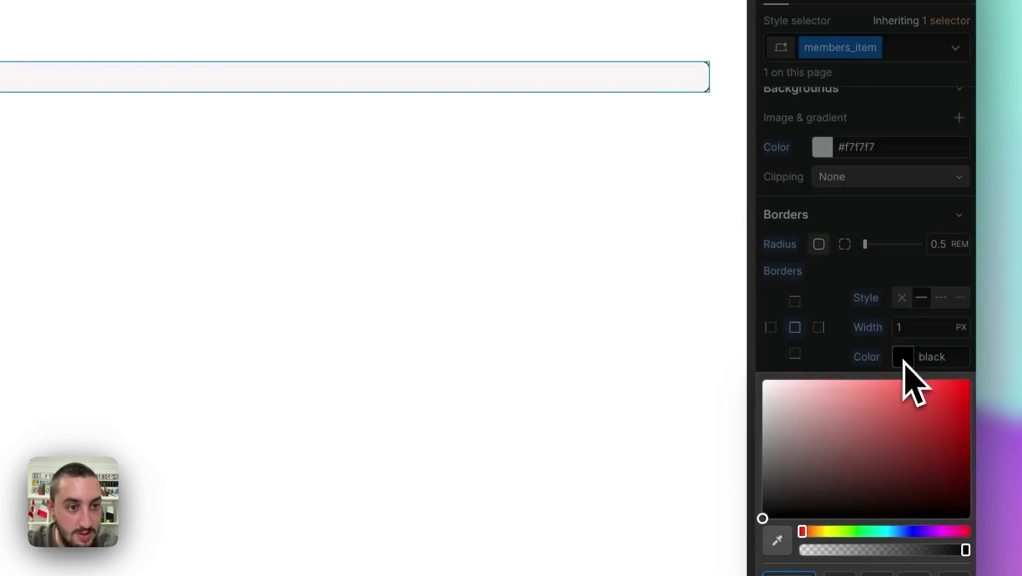
left_click(766, 395)
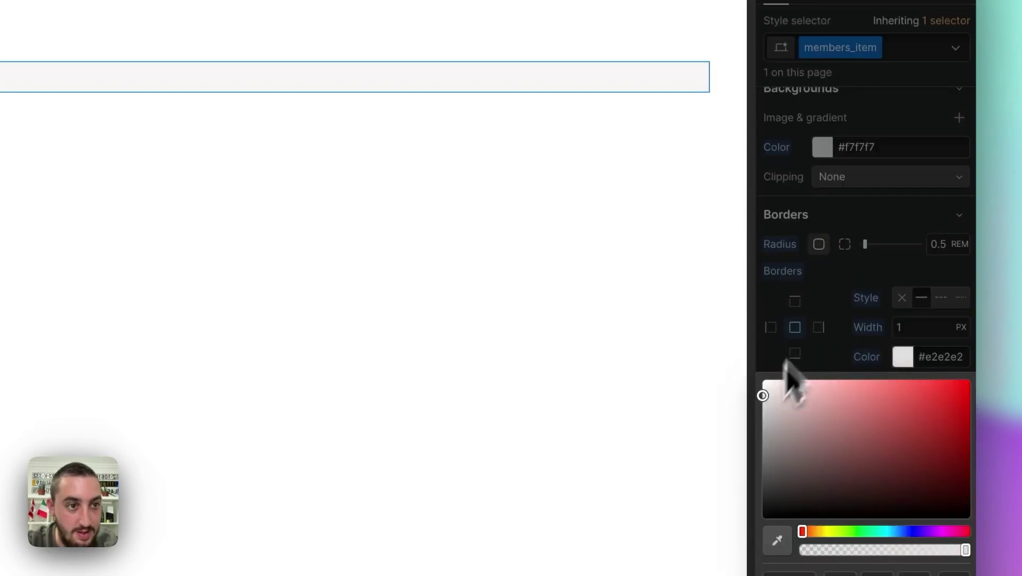
left_click(832, 251)
key("super+k")
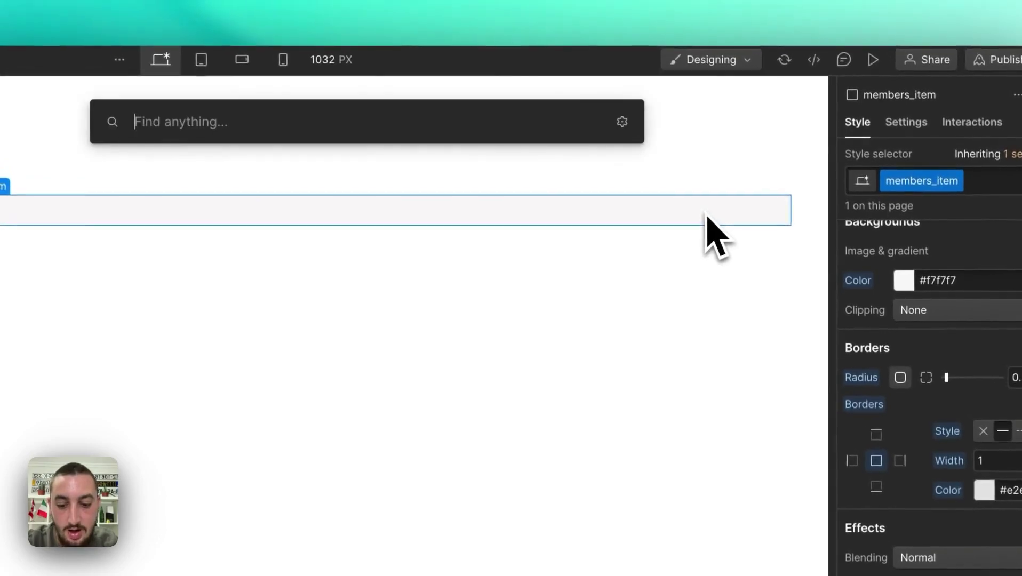
type("te")
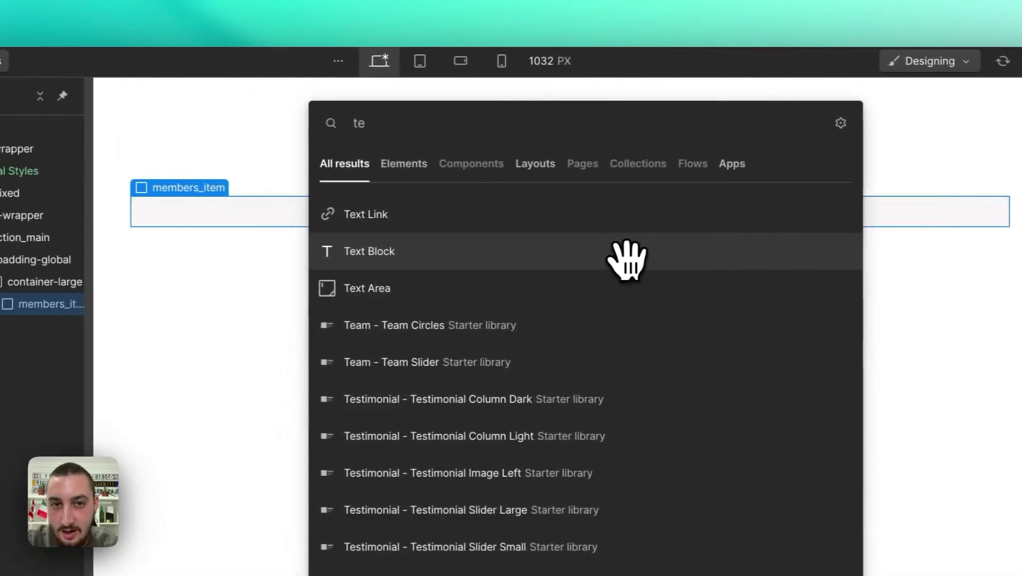
left_click(627, 256)
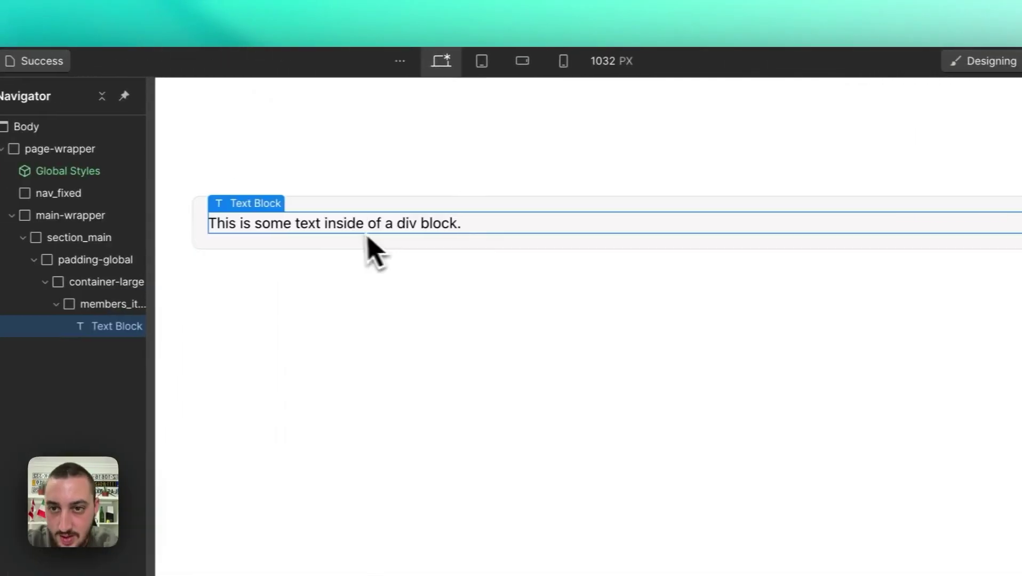
double_click(266, 222)
type("member")
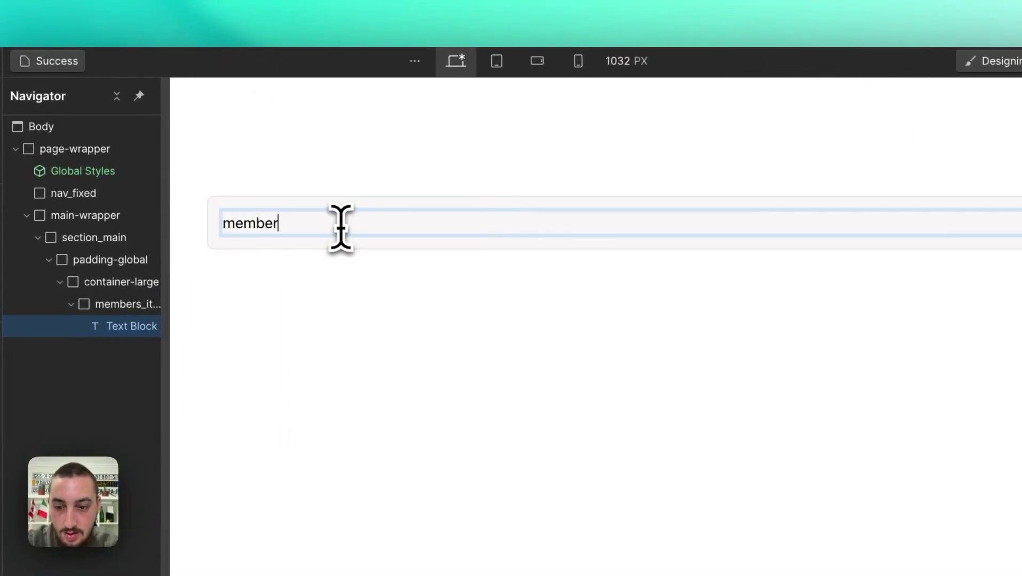
type("@email.c")
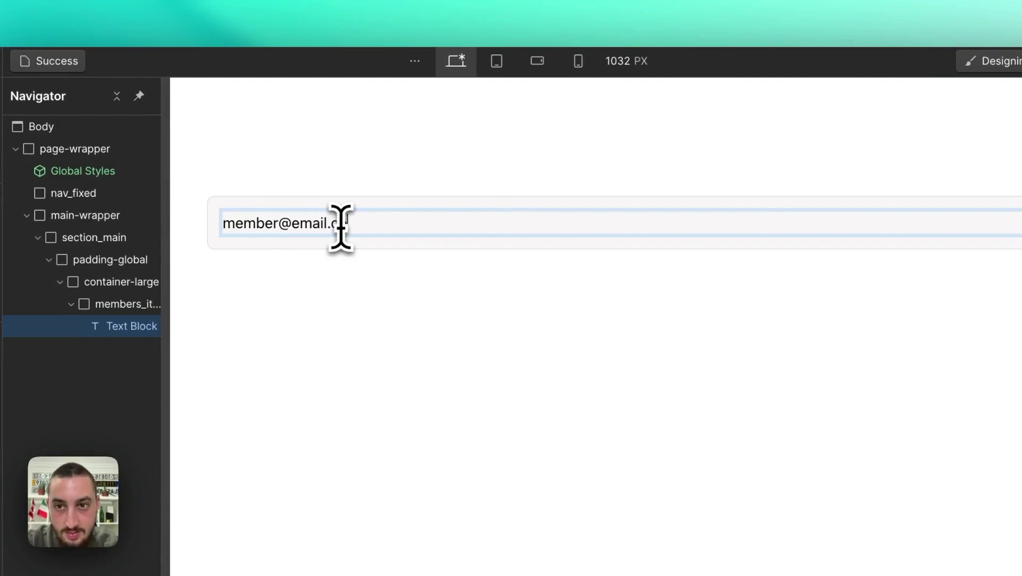
type("om")
left_click(289, 312)
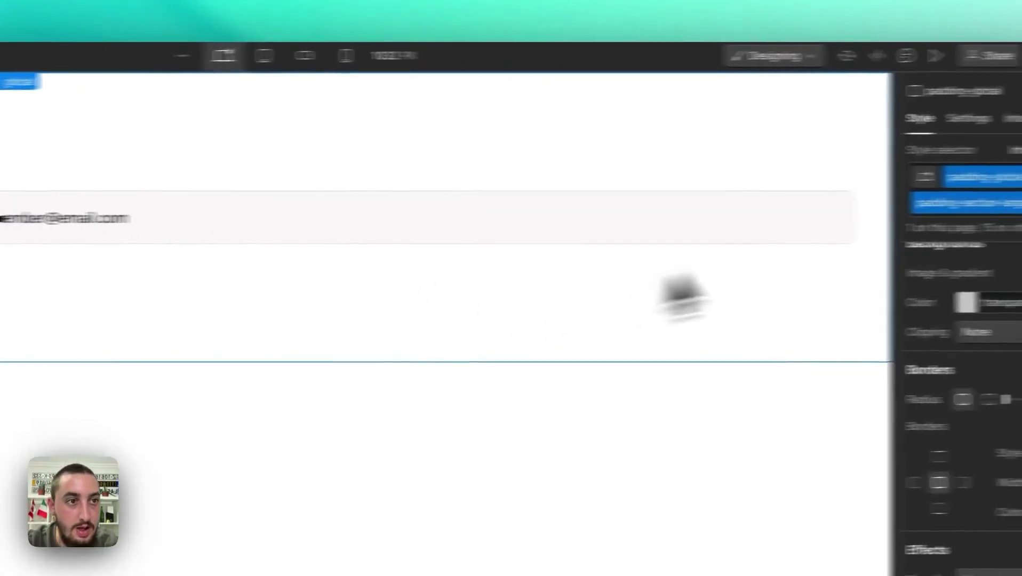
- Give the members_item box a 0.5rem bottom margin
left_click(787, 237)
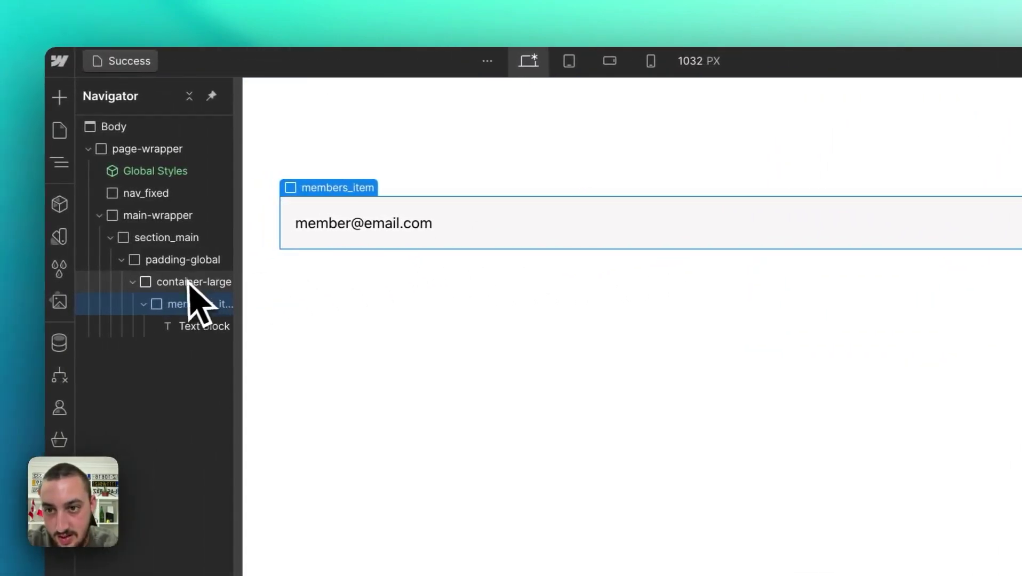
scroll(889, 286, "up", 5)
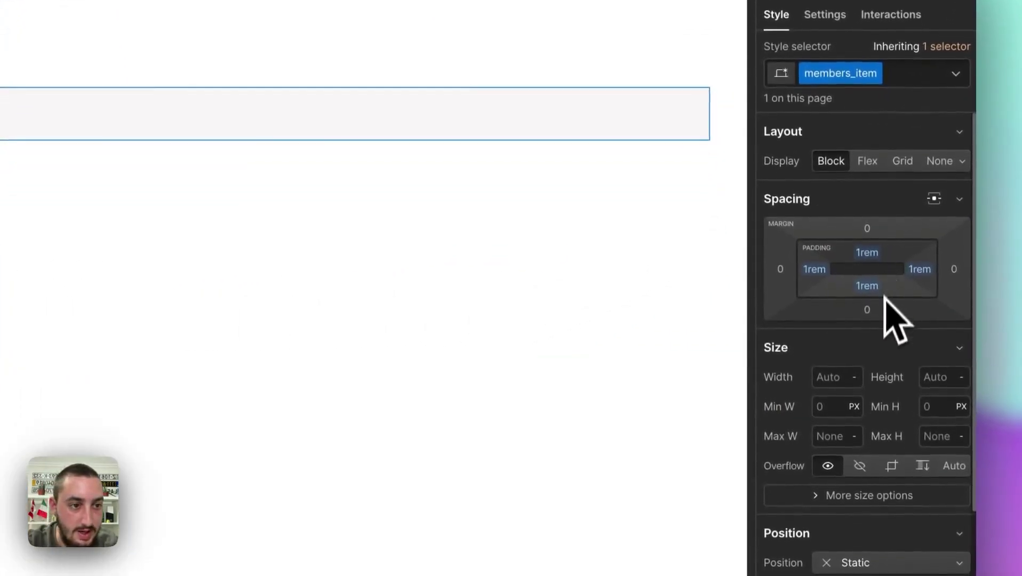
left_click(868, 311)
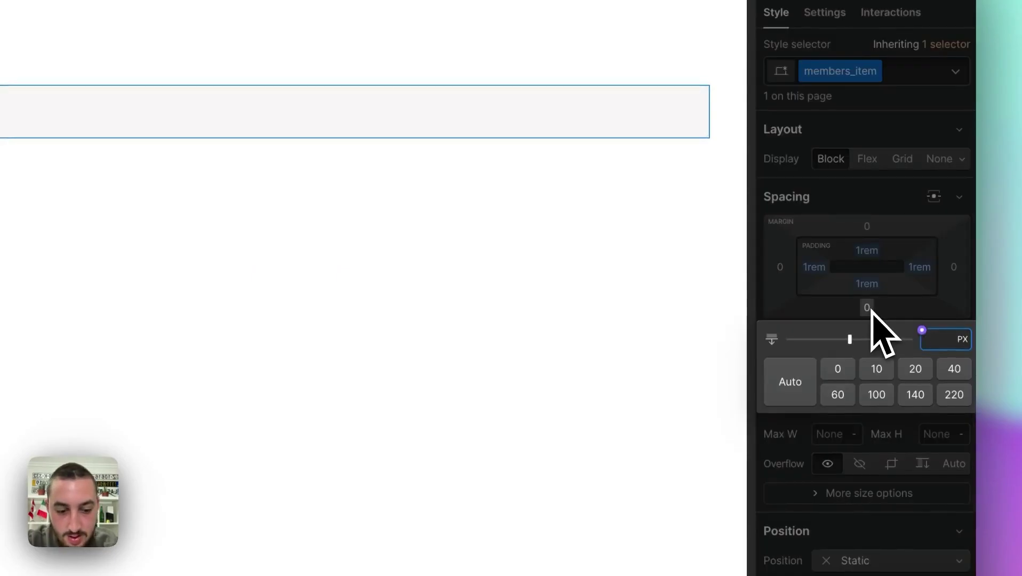
type("0.5rem")
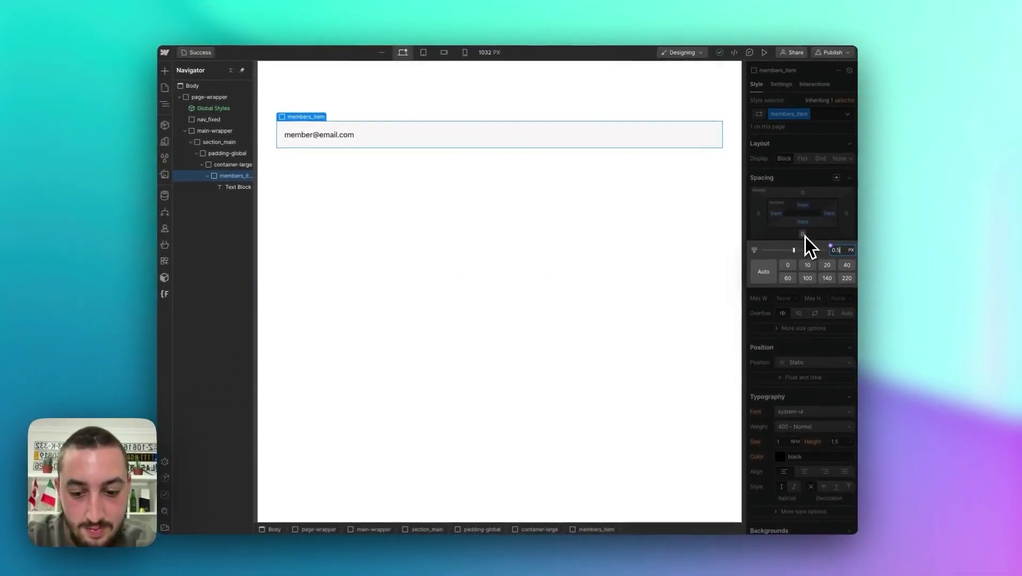
key("Return")
- Add the custom attribute wized=member_item to the members_item box
left_click(781, 85)
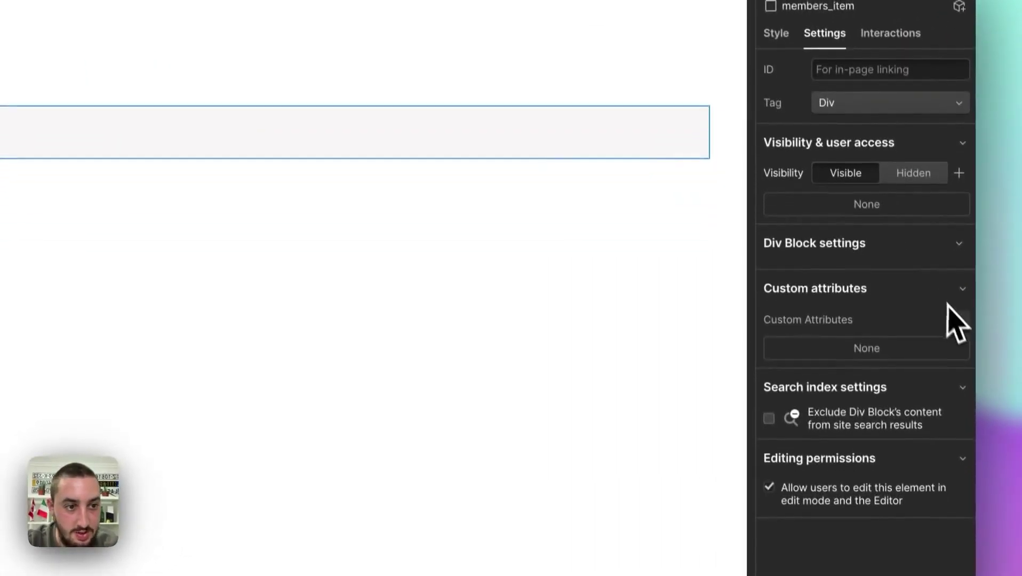
left_click(959, 320)
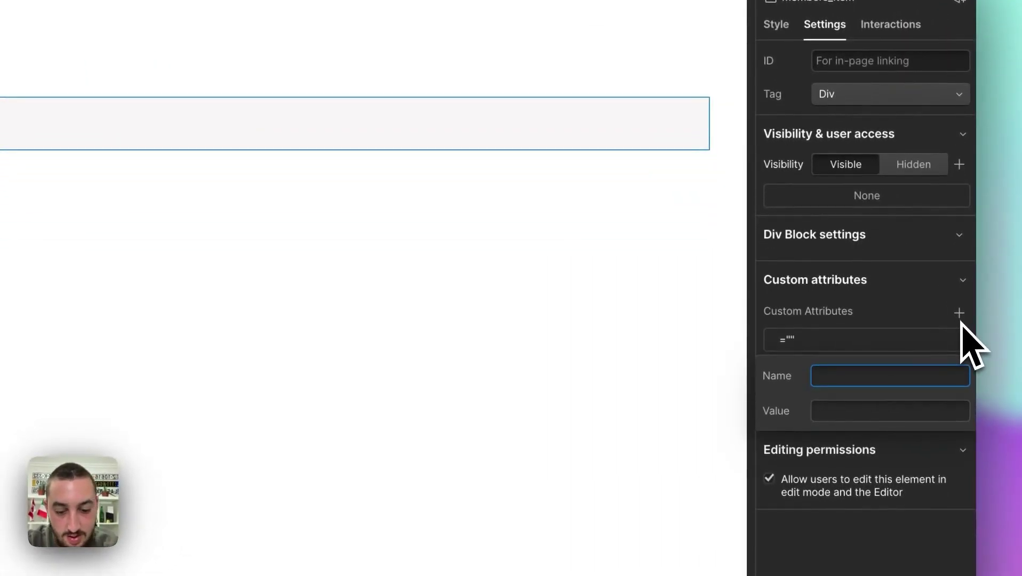
type("wized")
key("Tab")
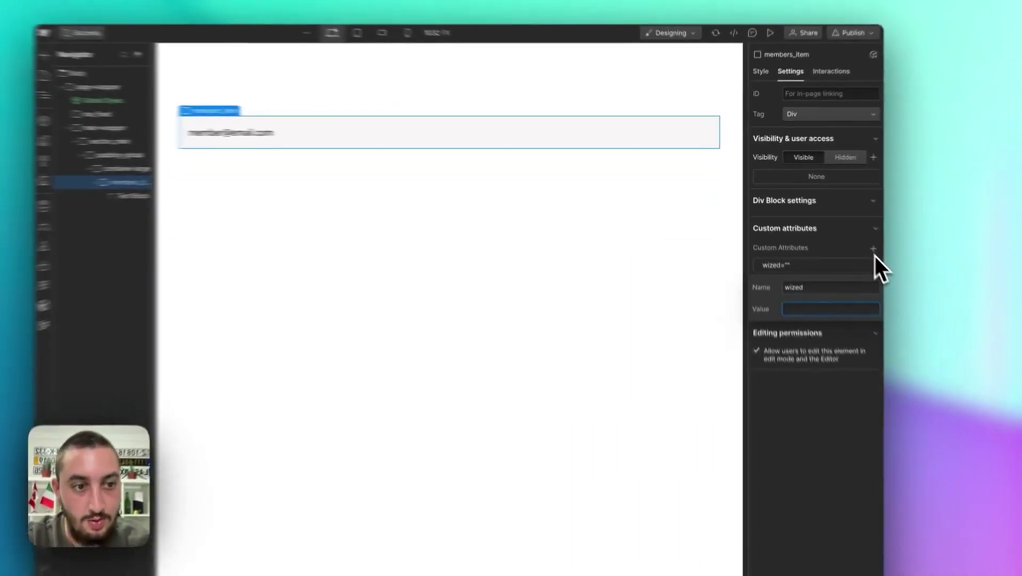
type("membe")
type("r_item")
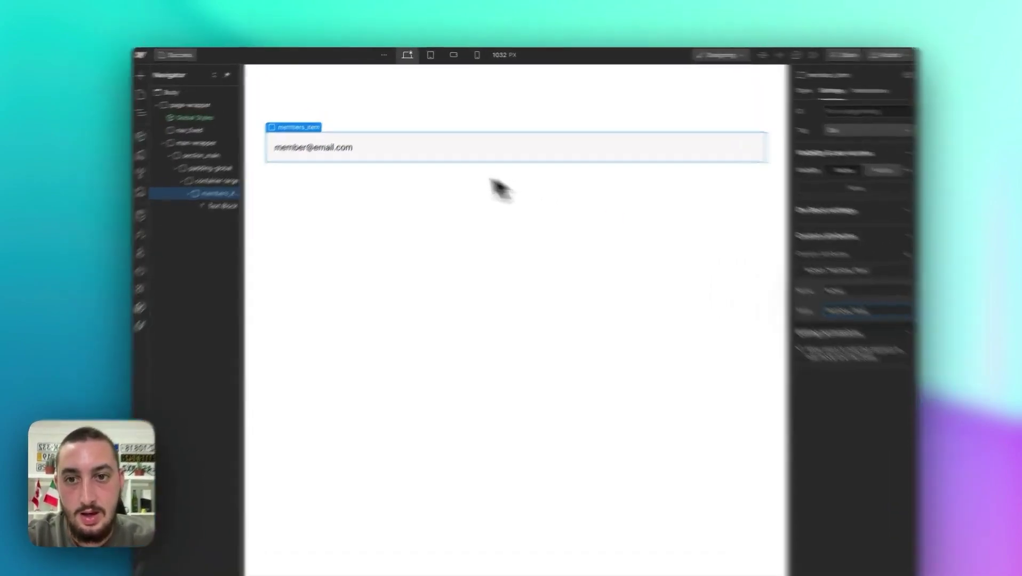
- Give the email text block wized=member_email and publish the site to the selected domains
left_click(372, 137)
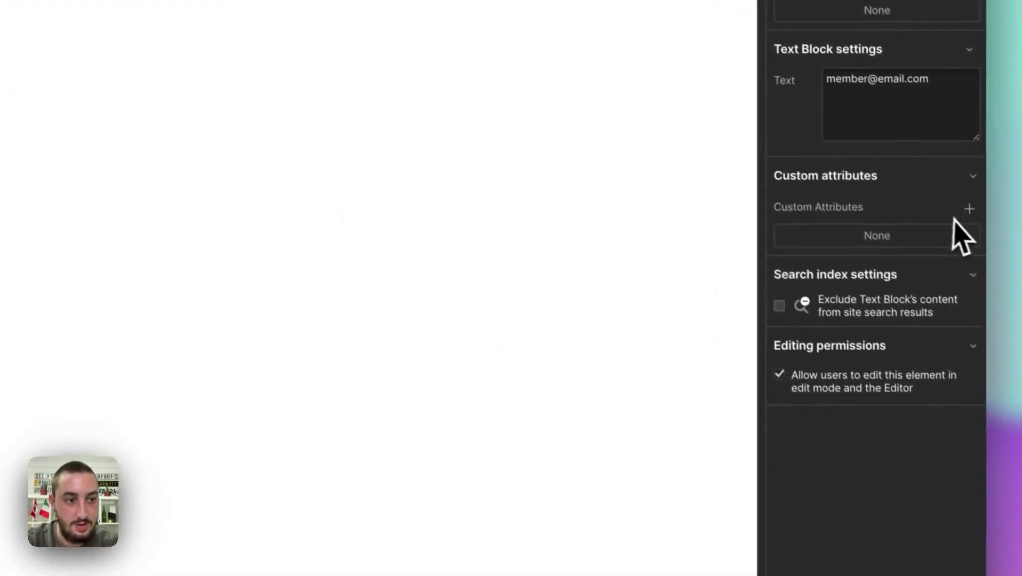
left_click(969, 209)
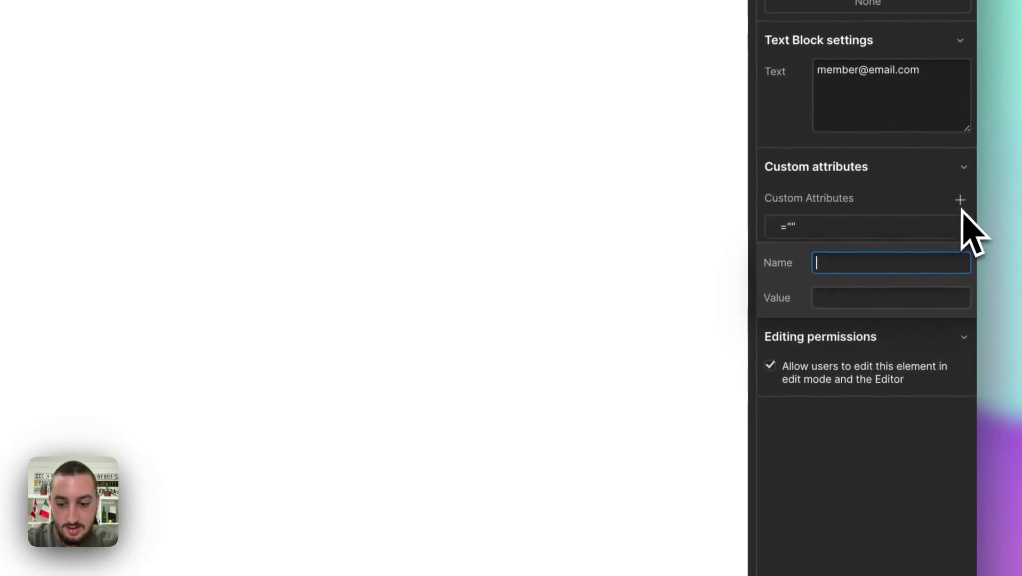
type("wized")
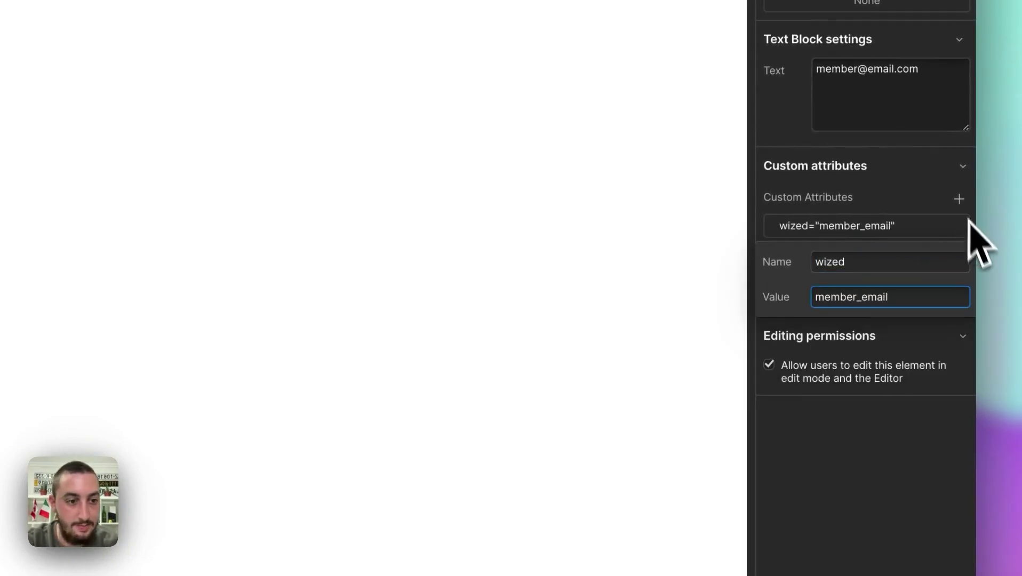
key("Return")
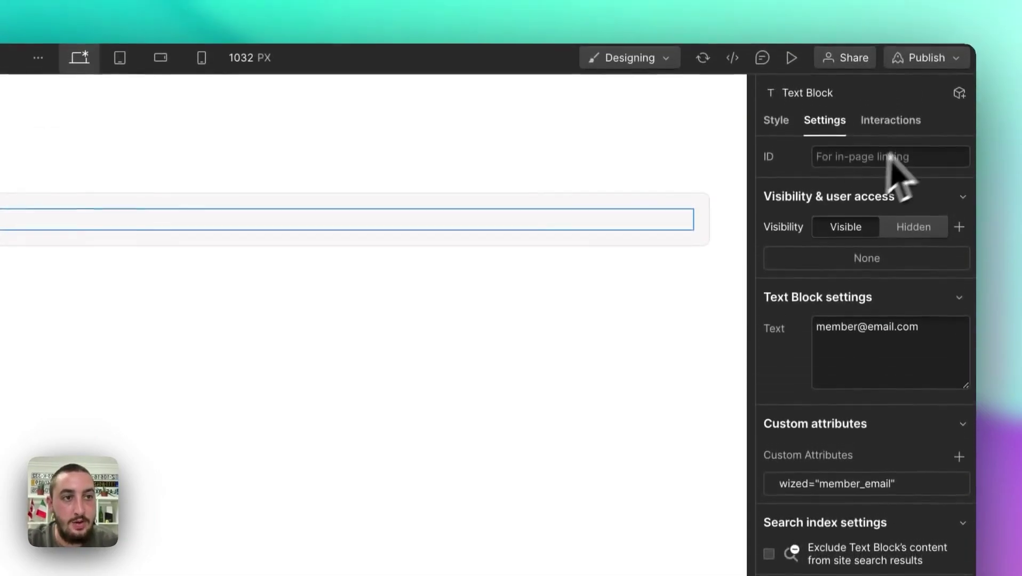
left_click(927, 61)
left_click(883, 326)
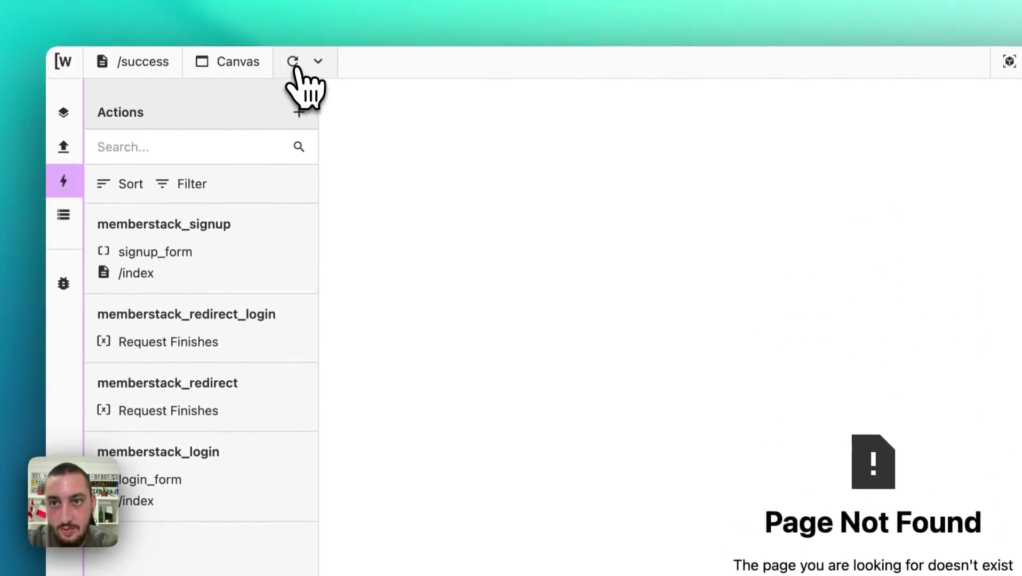
left_click(295, 67)
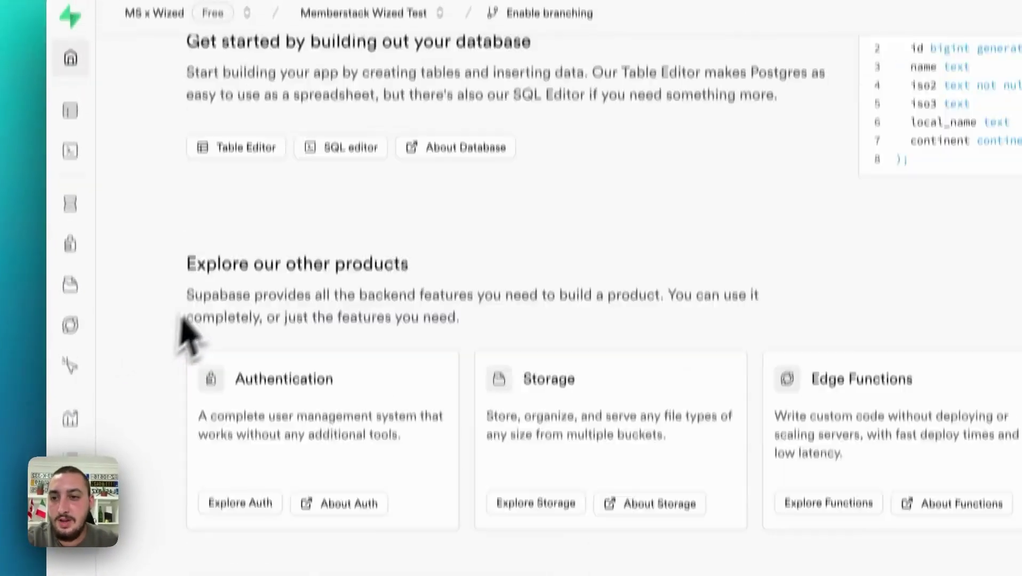
- Create a new Supabase table named members with a text-type id column
scroll(184, 326, "up", 5)
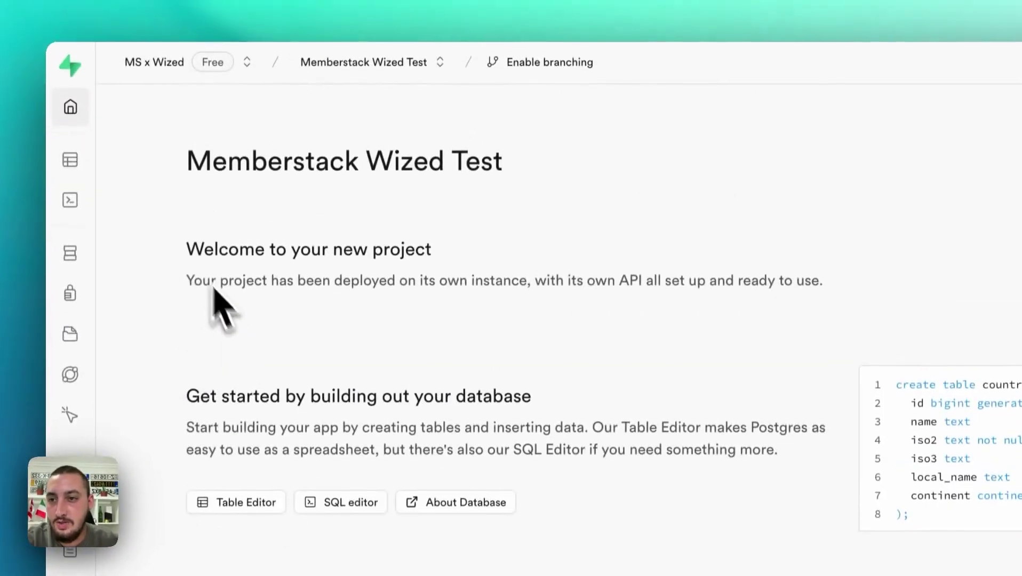
left_click(99, 115)
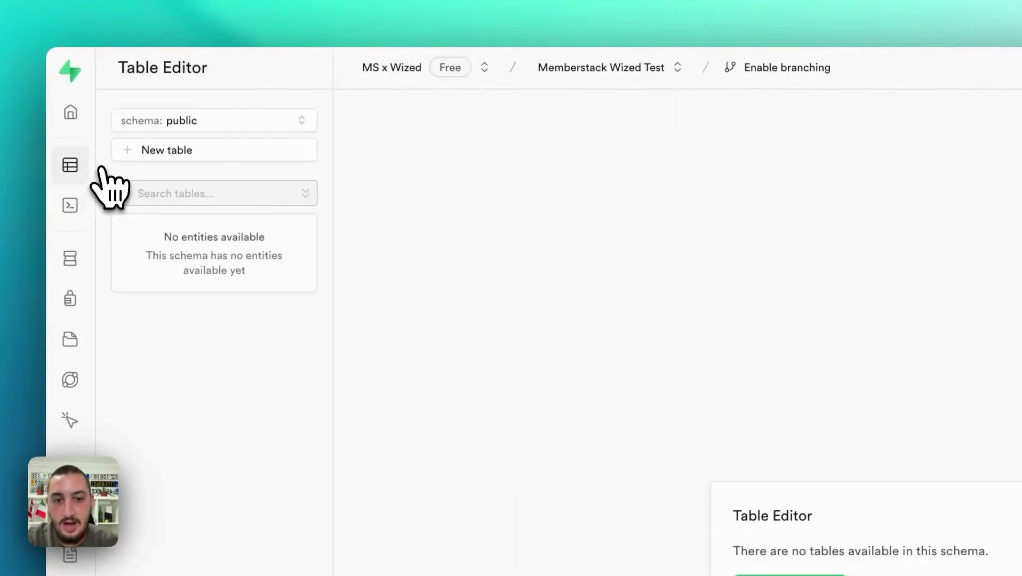
left_click(502, 407)
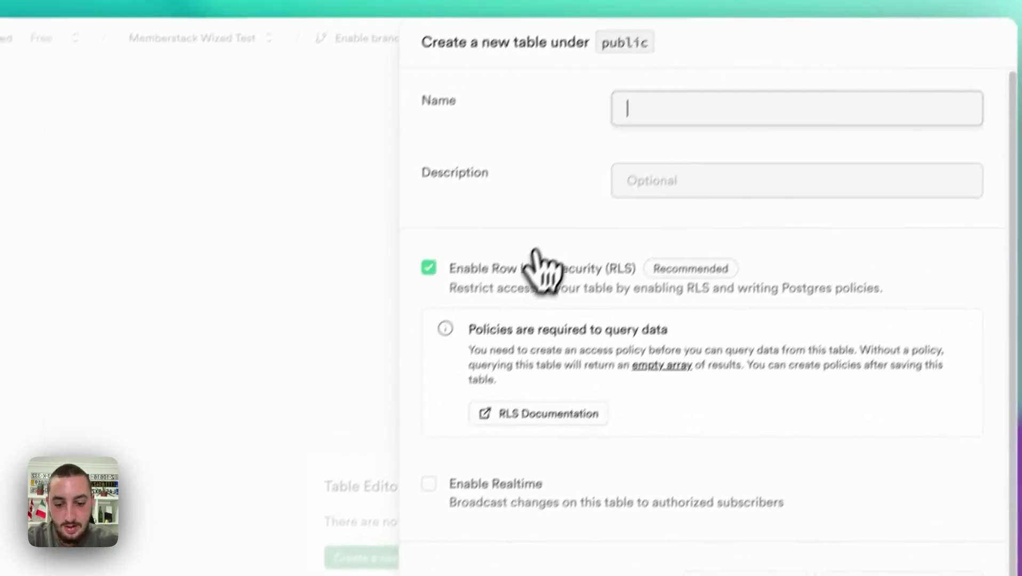
type("members")
scroll(770, 292, "down", 1)
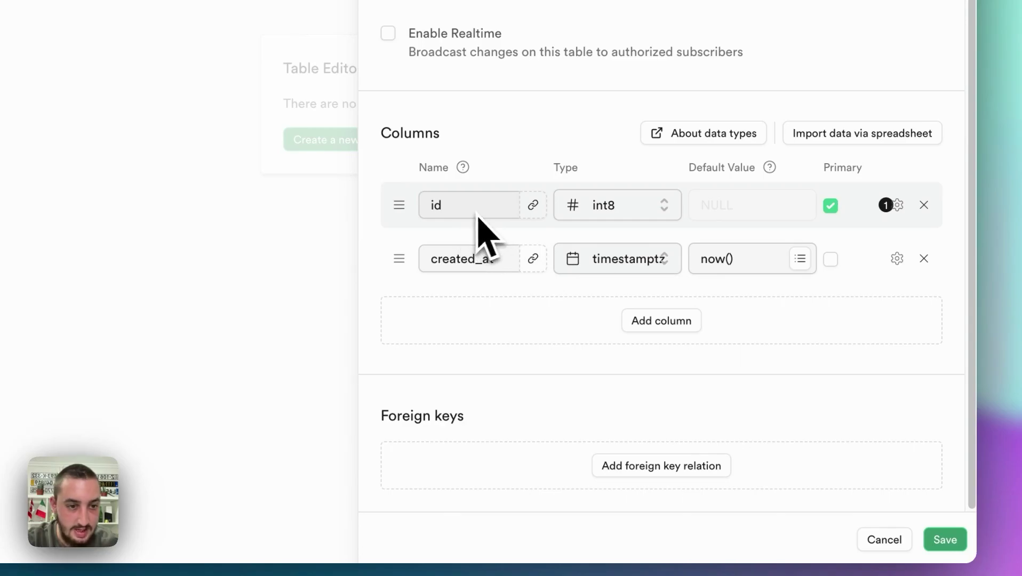
left_click(643, 207)
scroll(468, 375, "down", 2)
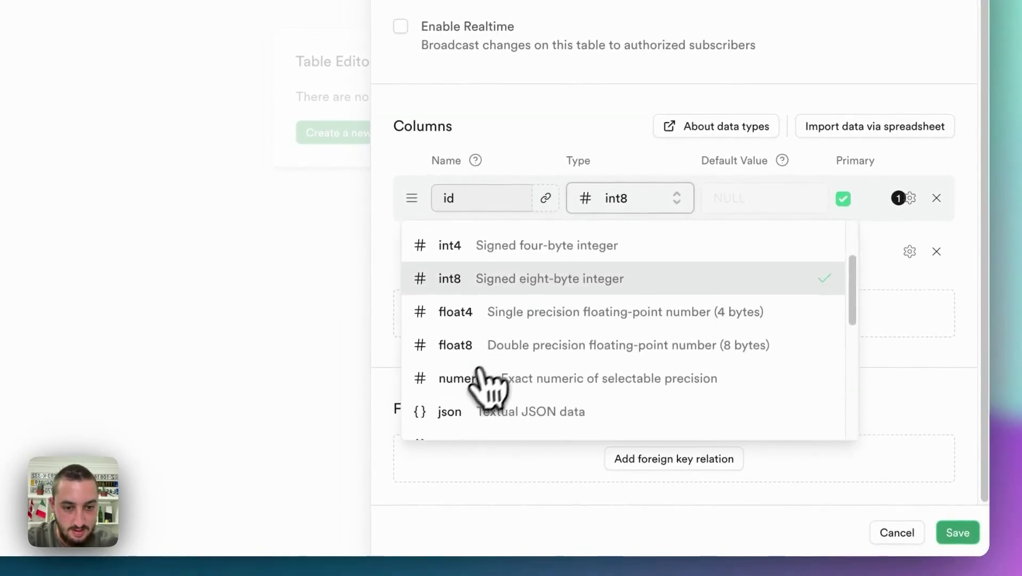
scroll(470, 394, "down", 5)
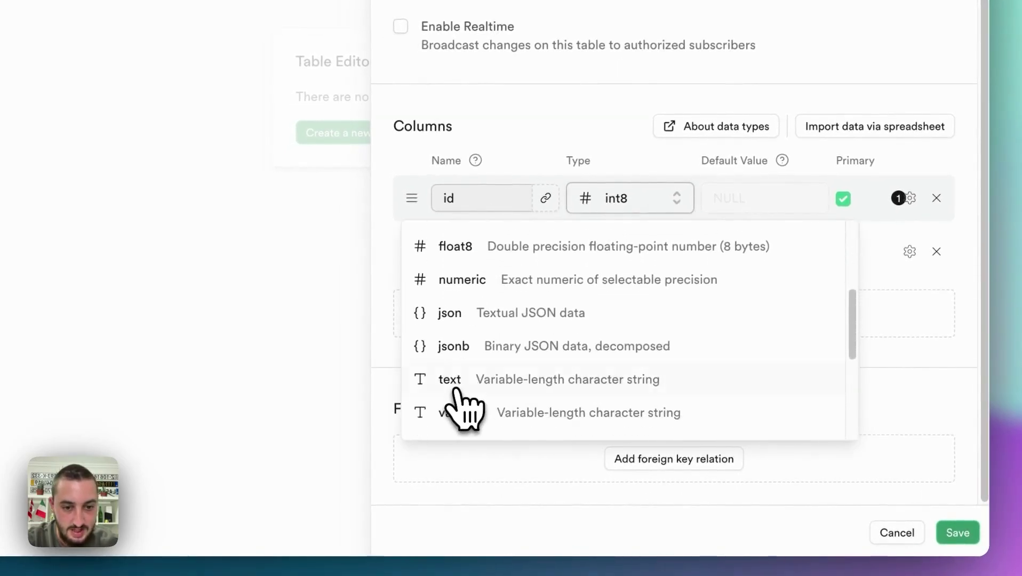
left_click(466, 361)
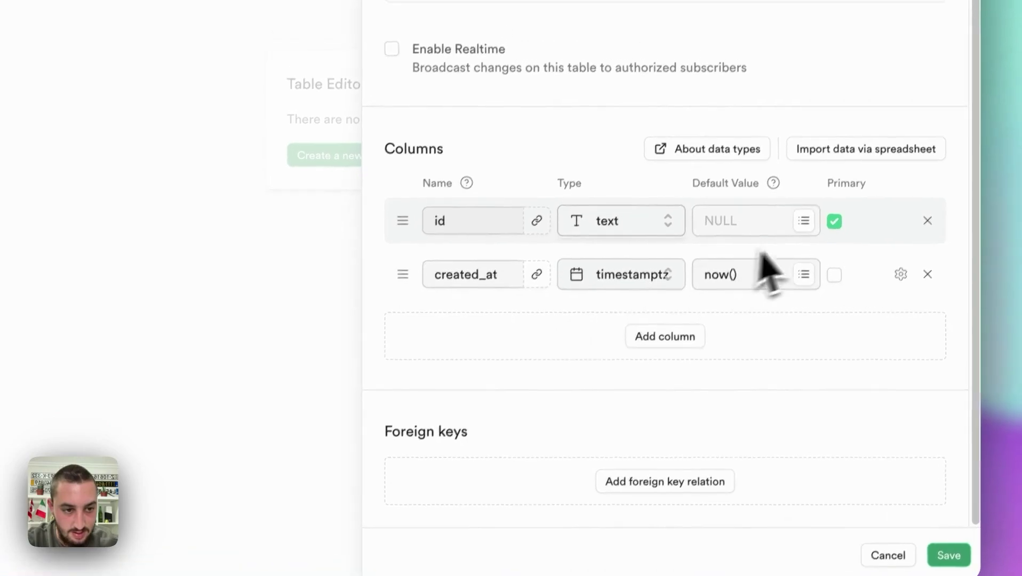
- Add an email column of type text to the members table
left_click(656, 310)
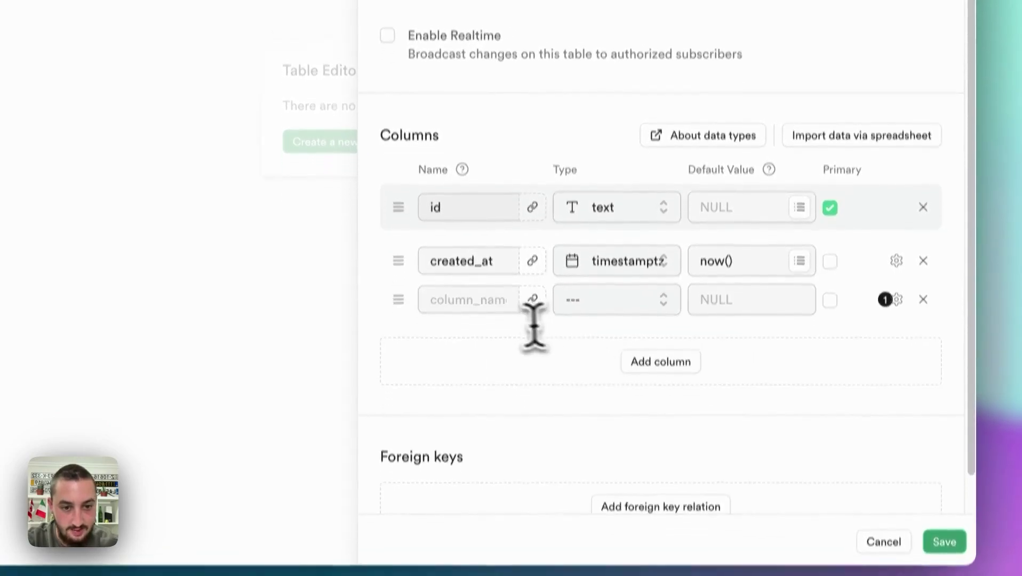
left_click(482, 327)
type("email")
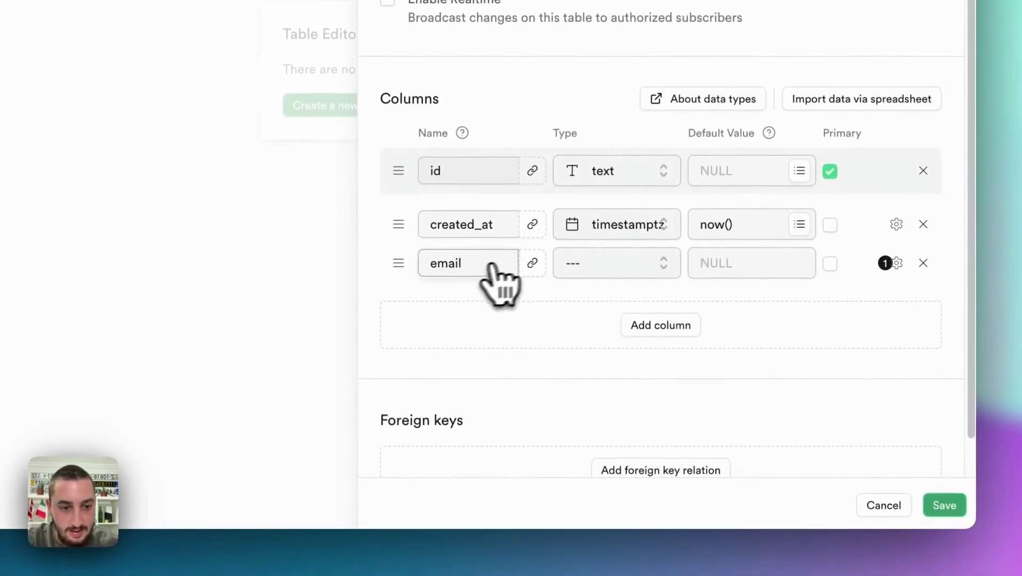
left_click(584, 267)
scroll(525, 411, "down", 5)
left_click(476, 415)
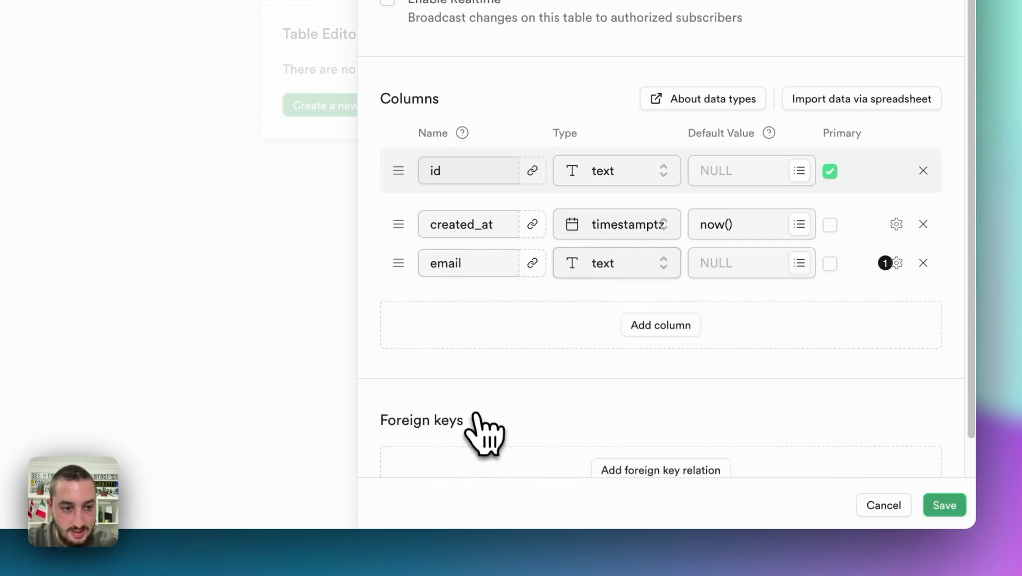
scroll(746, 299, "down", 2)
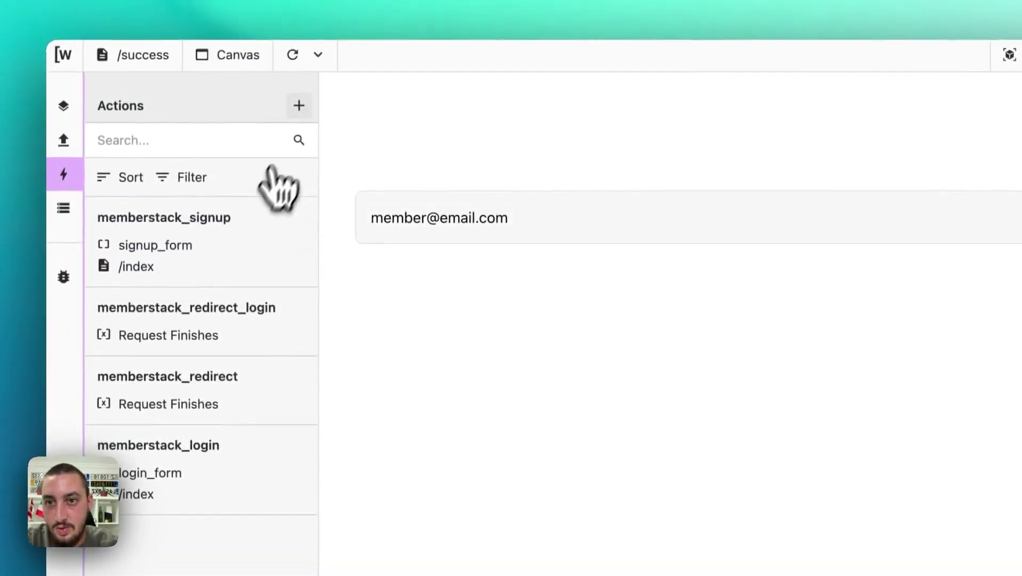
- Create event action supabase_create_member, triggered when memberstack_signup finishes, performing a request
left_click(299, 105)
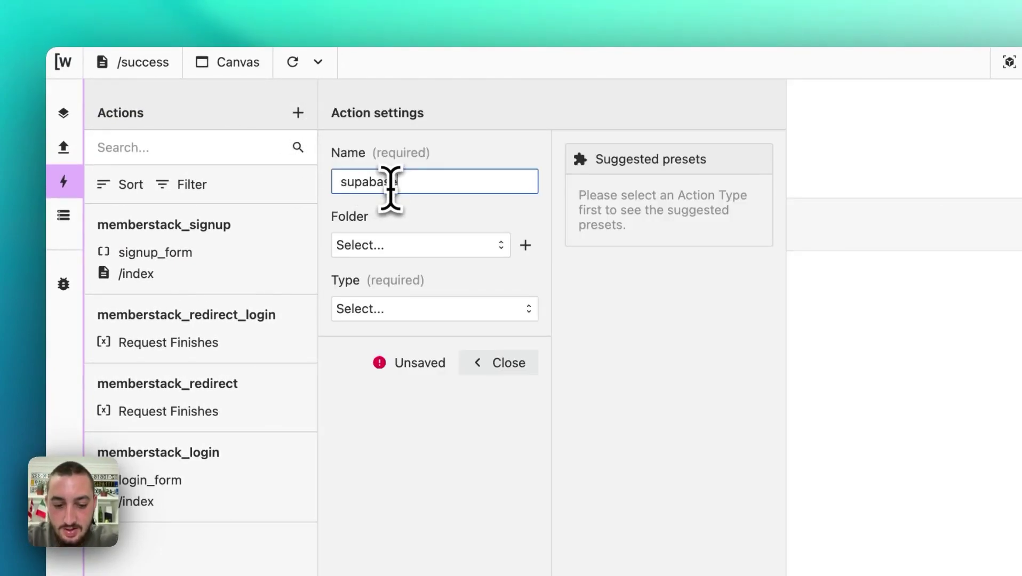
type("supabase_c")
type("reate_me")
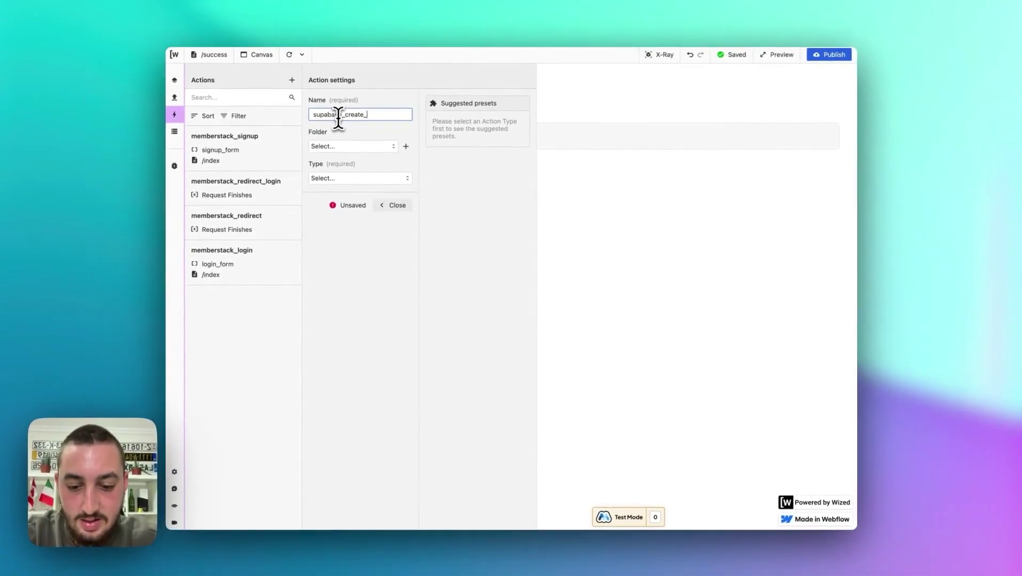
type("mbe")
type("r")
left_click(333, 178)
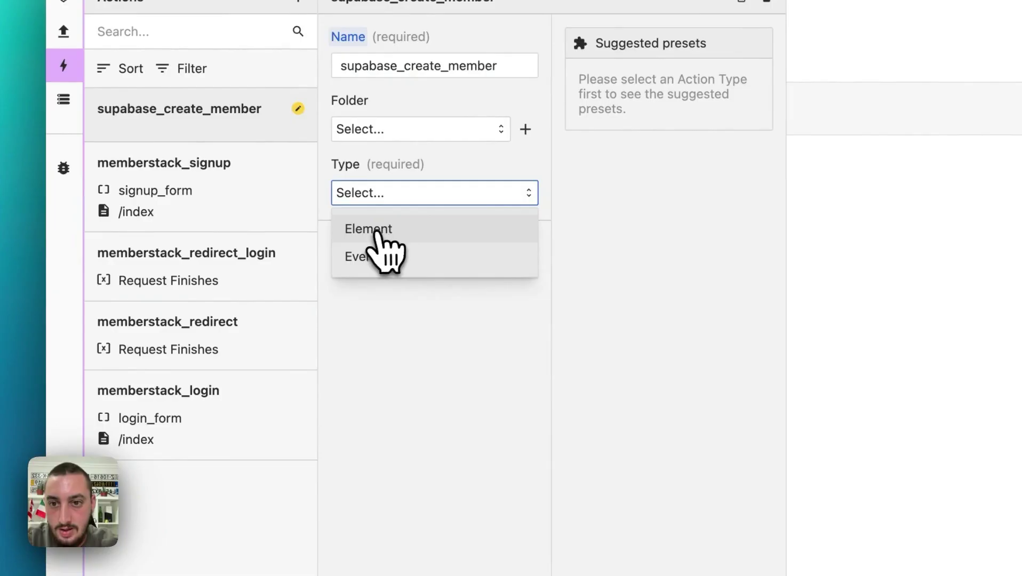
left_click(372, 266)
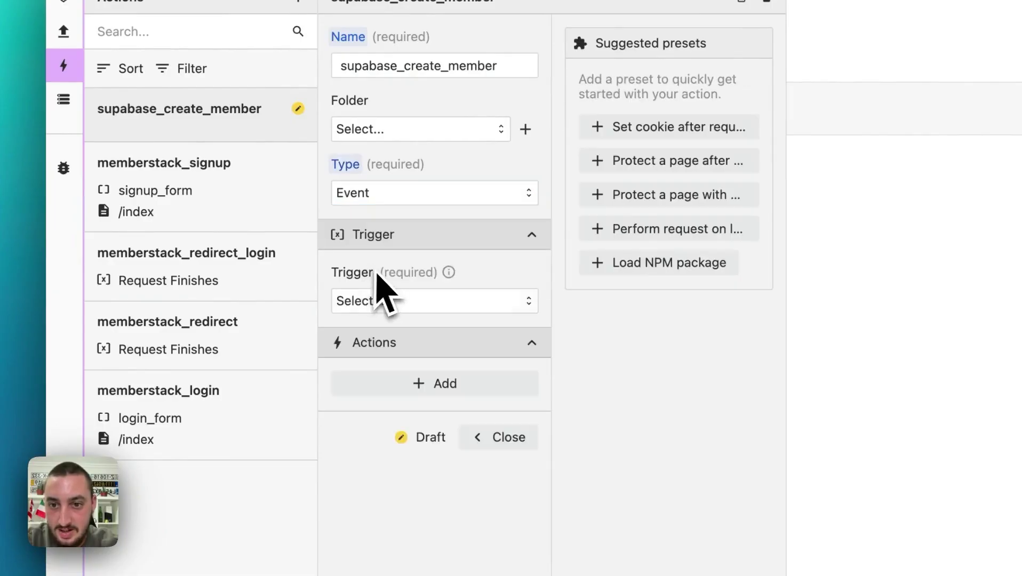
left_click(398, 301)
left_click(408, 392)
left_click(397, 369)
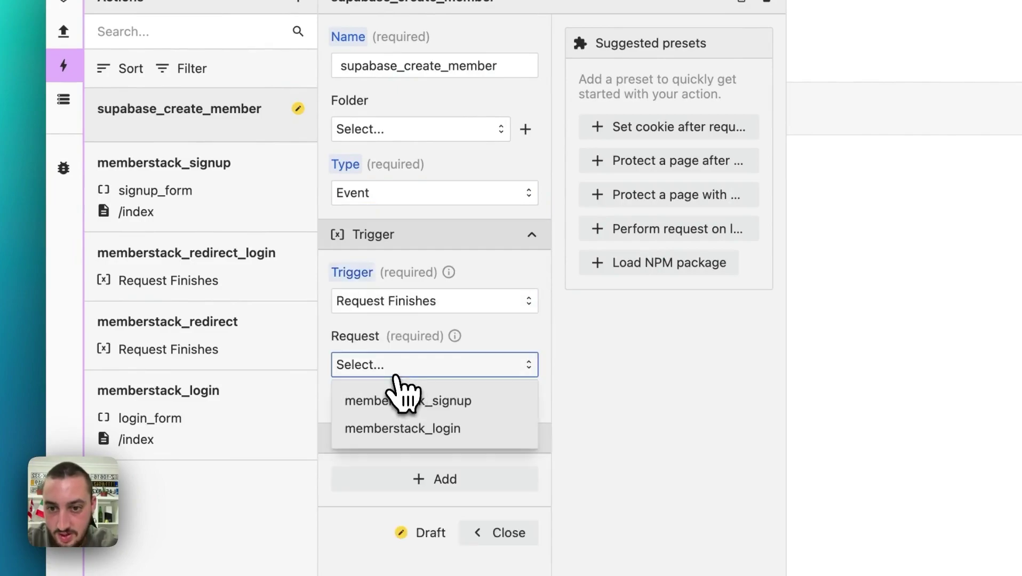
left_click(406, 402)
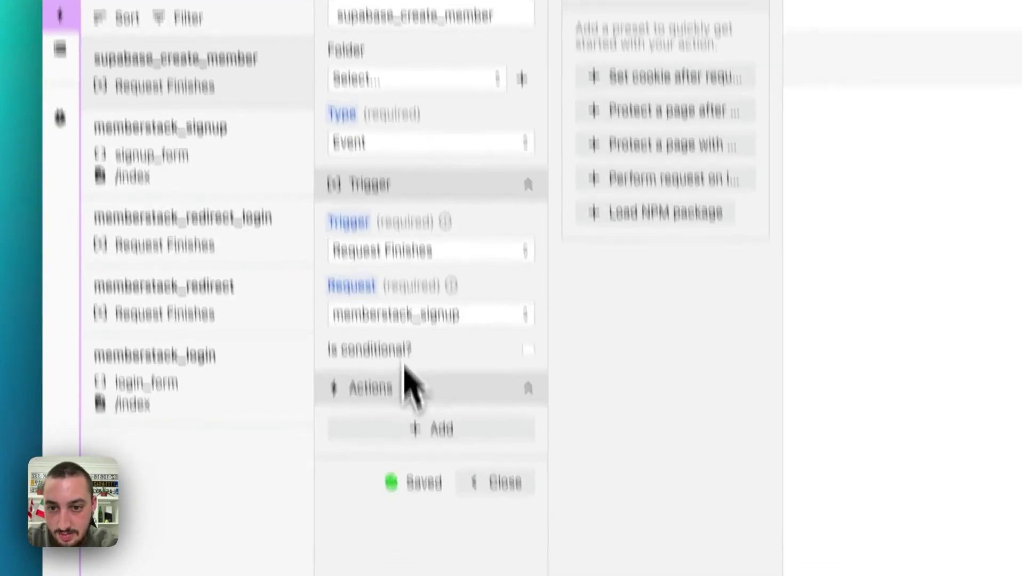
left_click(380, 259)
left_click(383, 291)
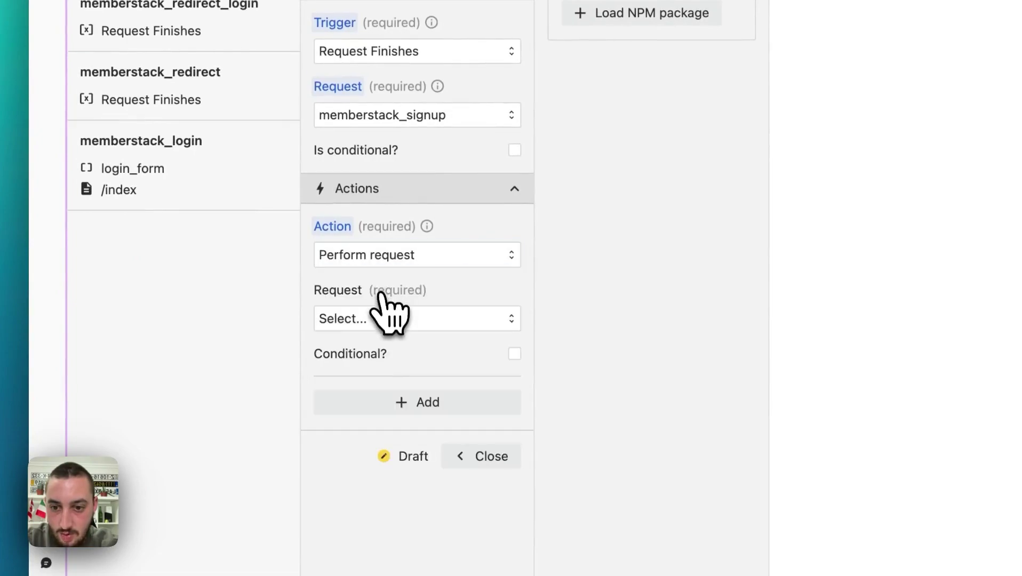
left_click(62, 37)
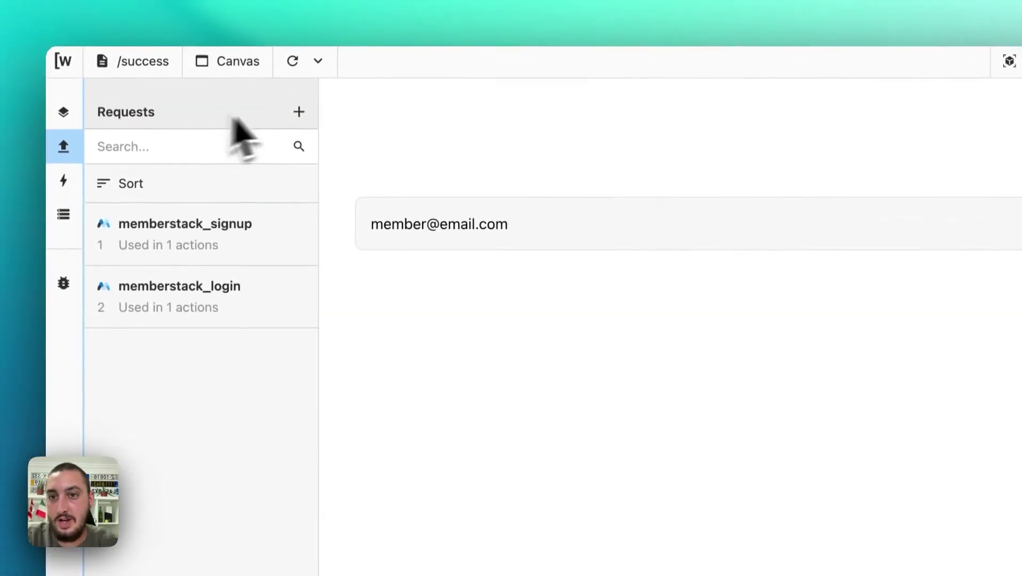
- Create request supabase_create_member using Supabase's Create item method on the members table
left_click(297, 4)
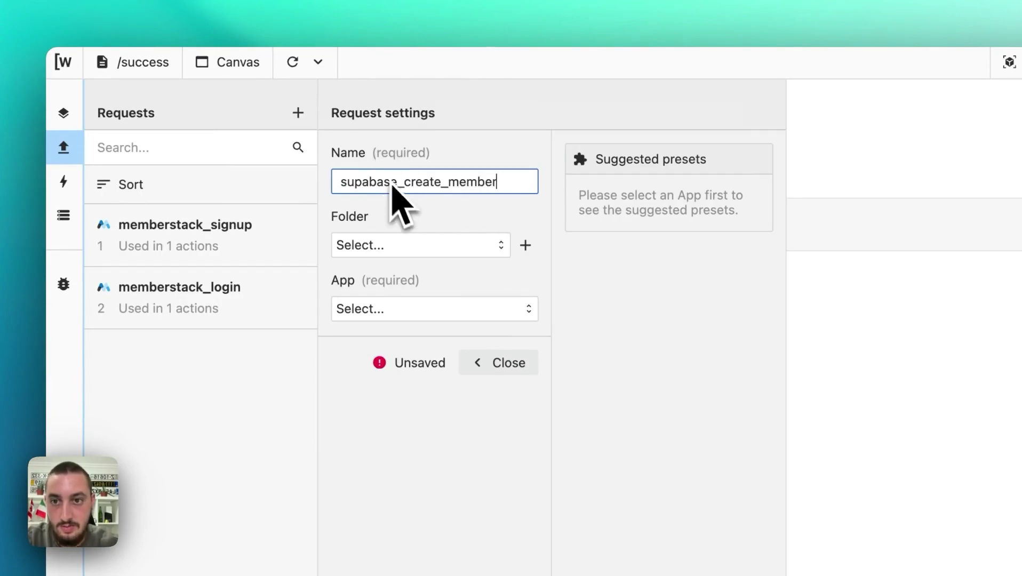
key("Return")
left_click(421, 309)
left_click(422, 374)
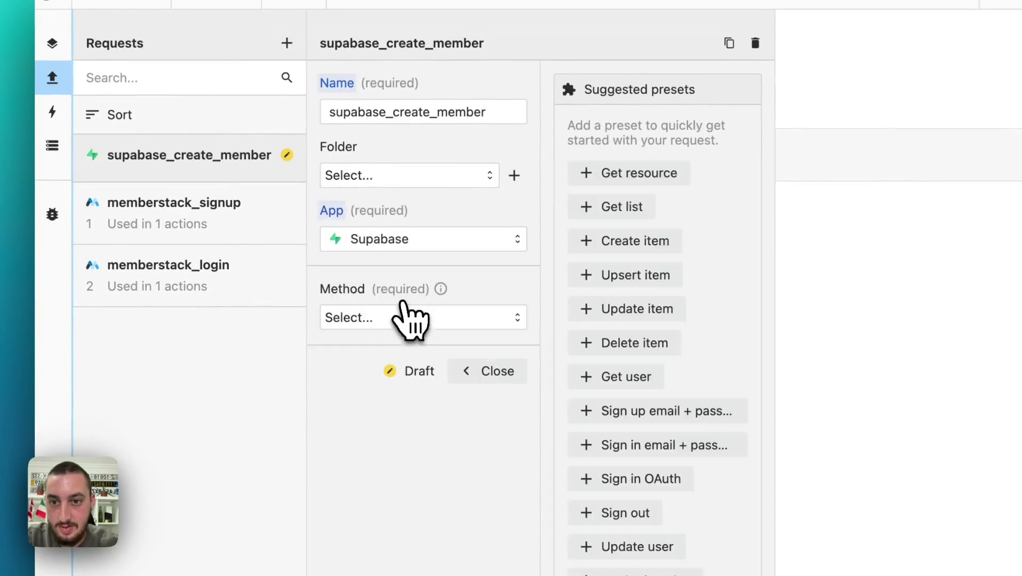
left_click(408, 319)
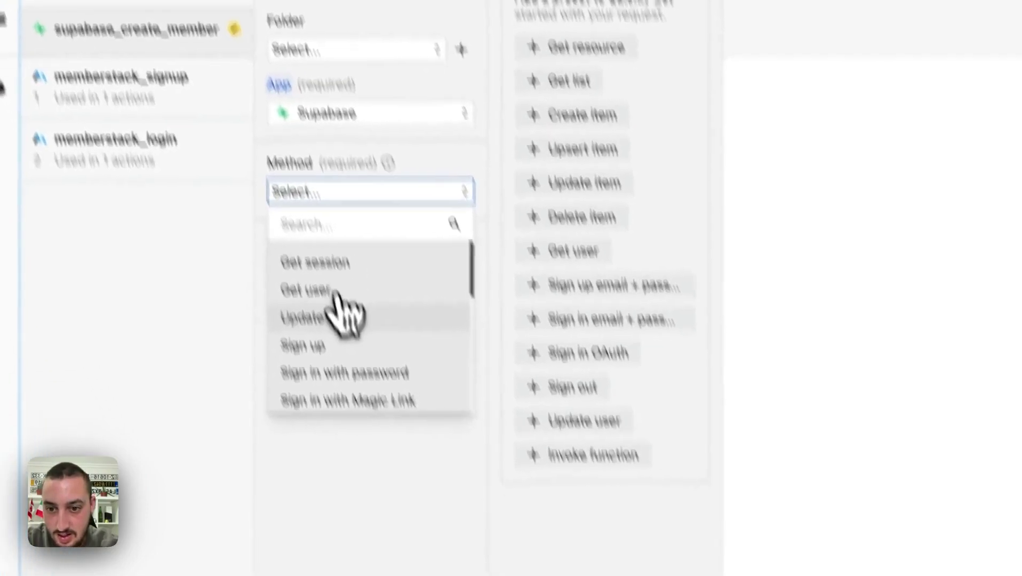
scroll(398, 458, "down", 5)
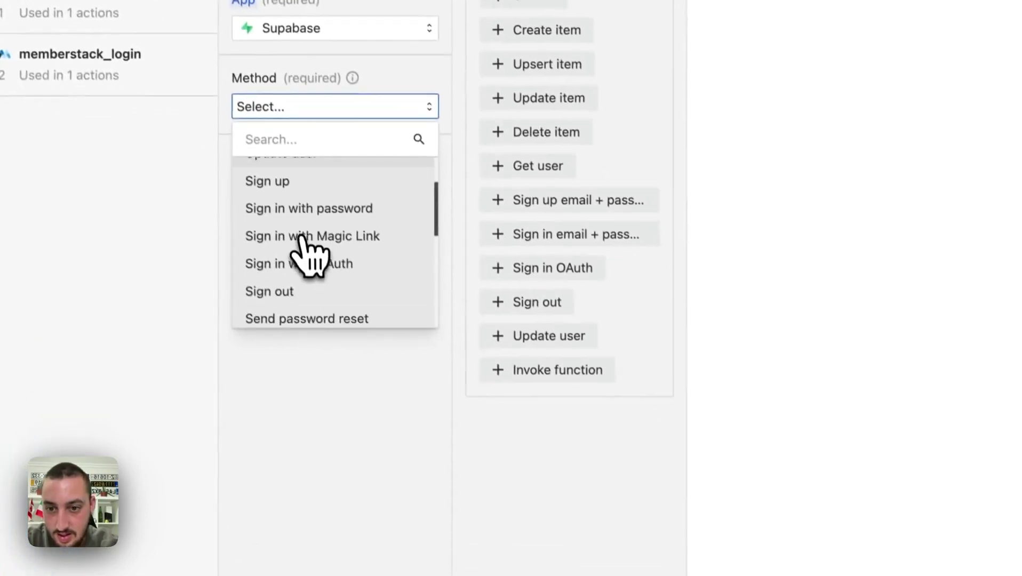
left_click(301, 212)
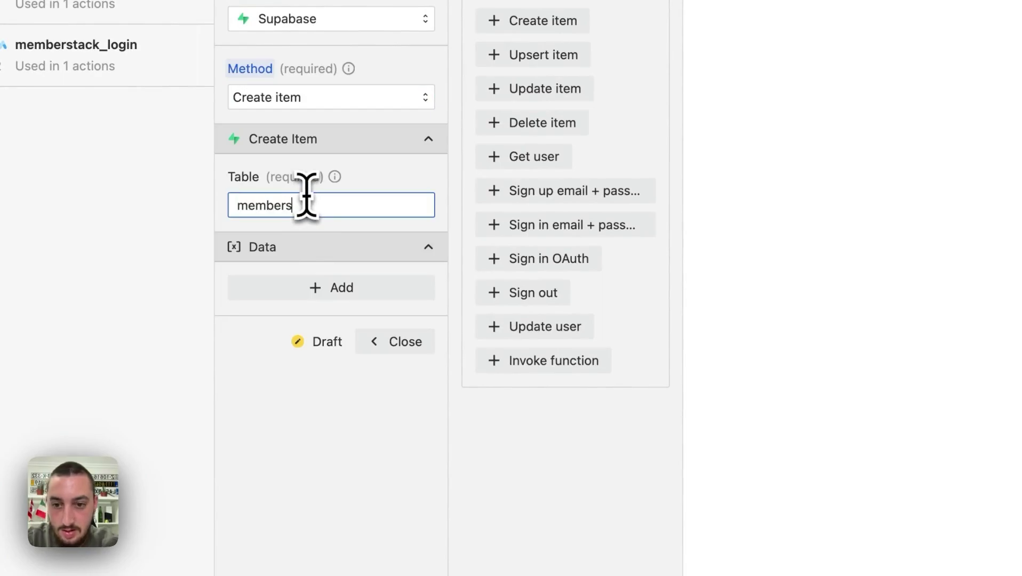
- Add a data key id and begin its return value from the memberstack_signup data
left_click(296, 293)
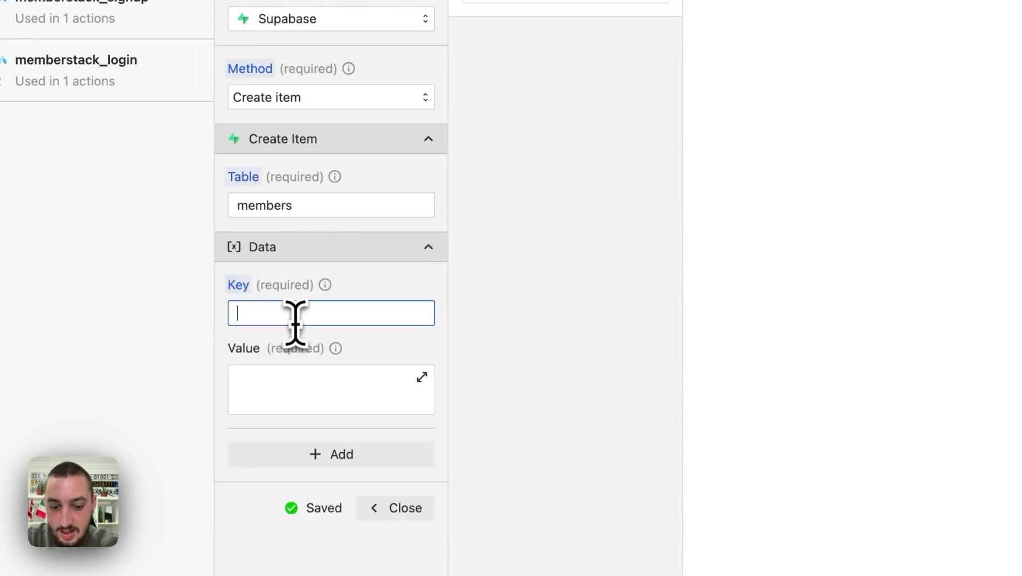
left_click(295, 316)
type("id")
left_click(303, 380)
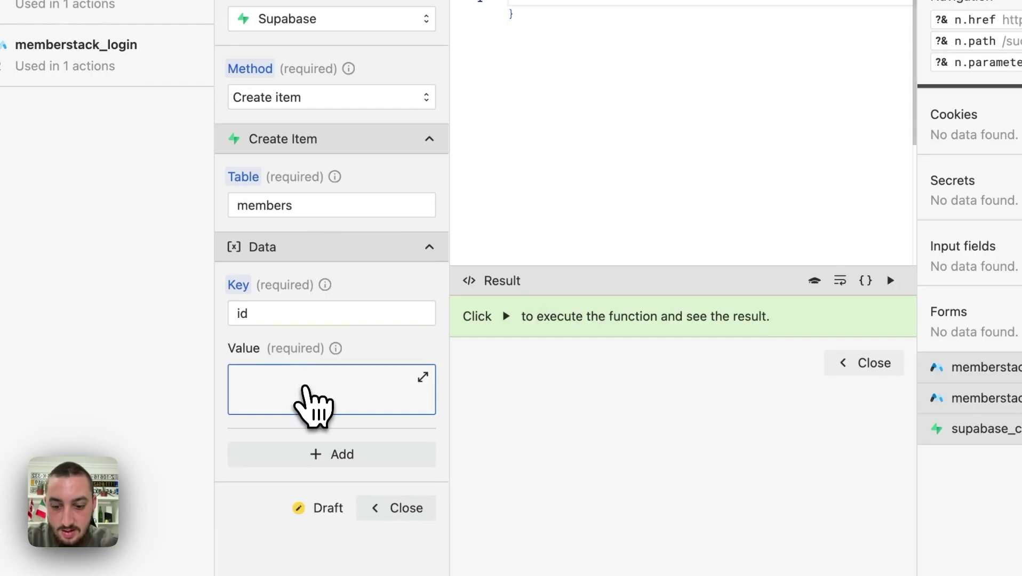
type("return")
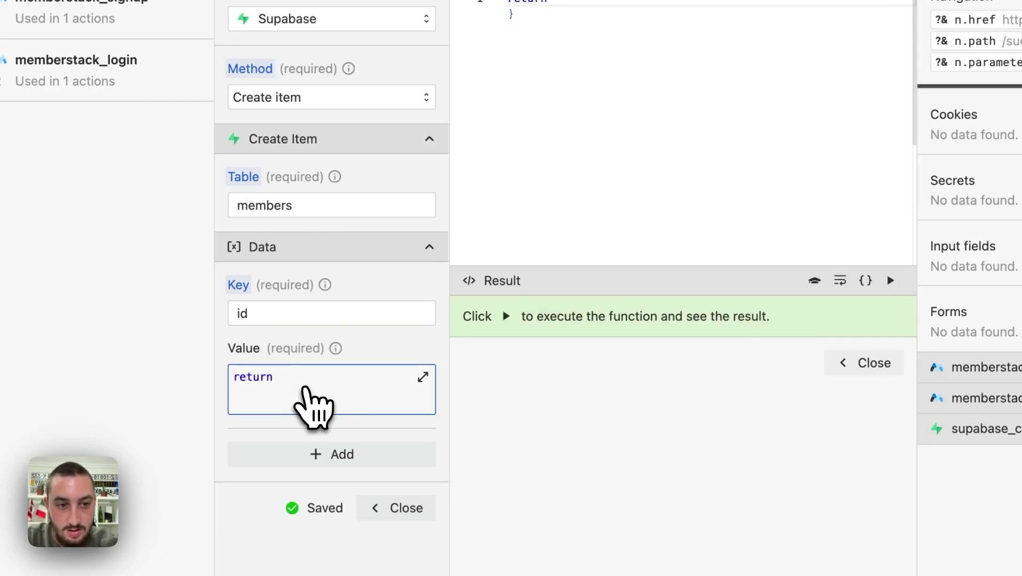
left_click(987, 367)
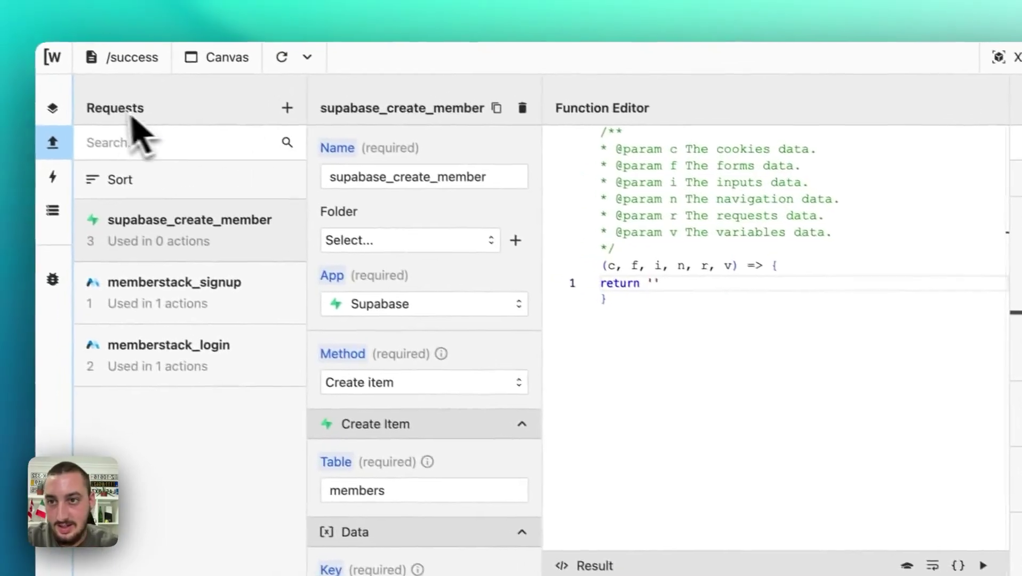
left_click(131, 57)
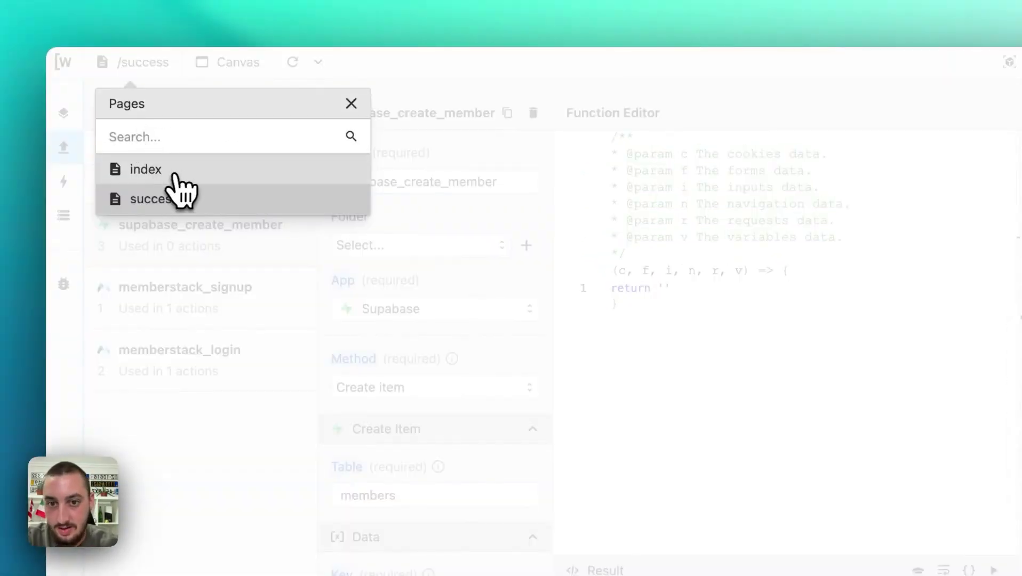
- Switch the canvas preview back to the index page with the sign-up form
left_click(176, 171)
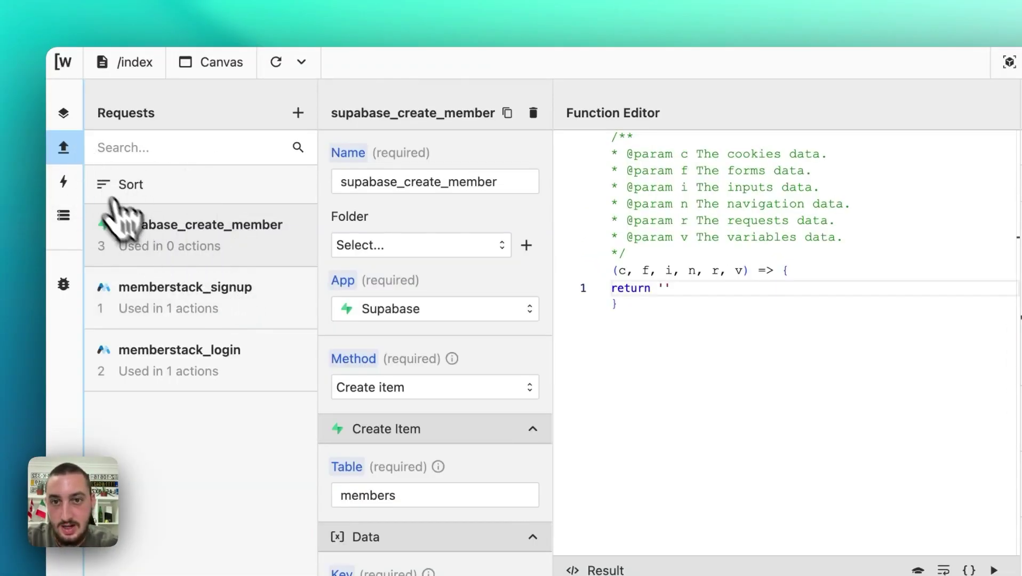
left_click(68, 154)
left_click(128, 62)
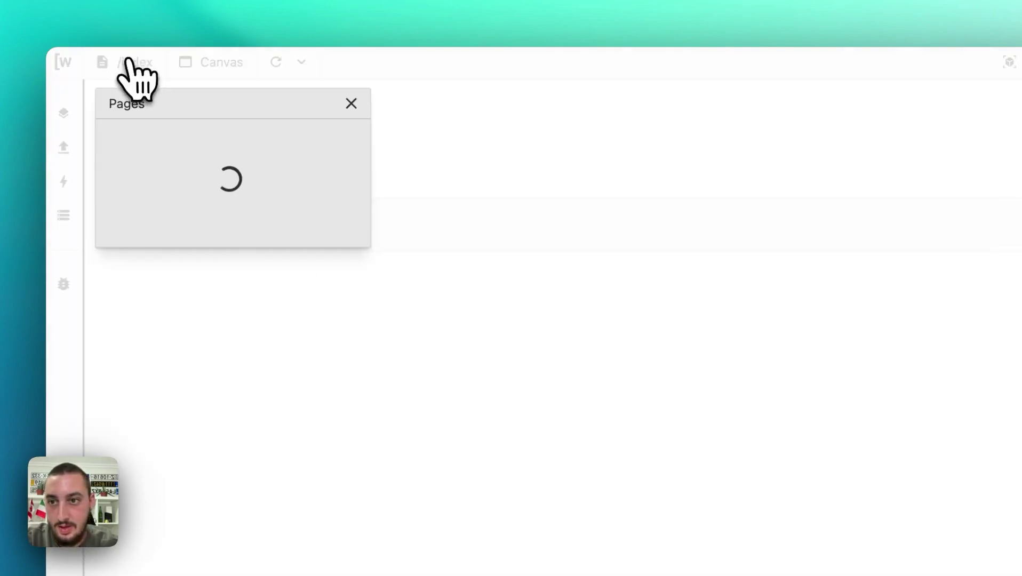
left_click(151, 178)
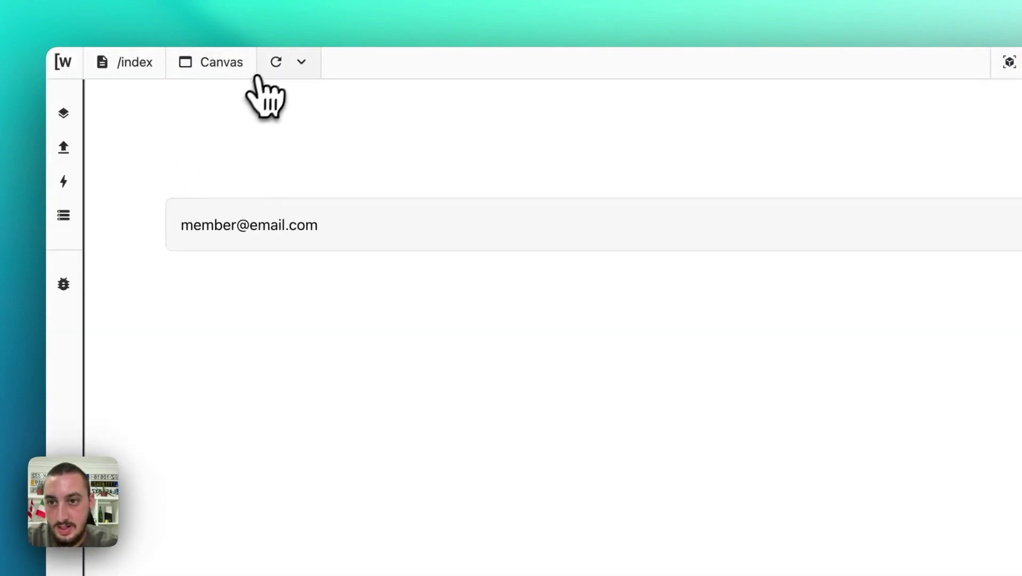
left_click(274, 62)
left_click(213, 64)
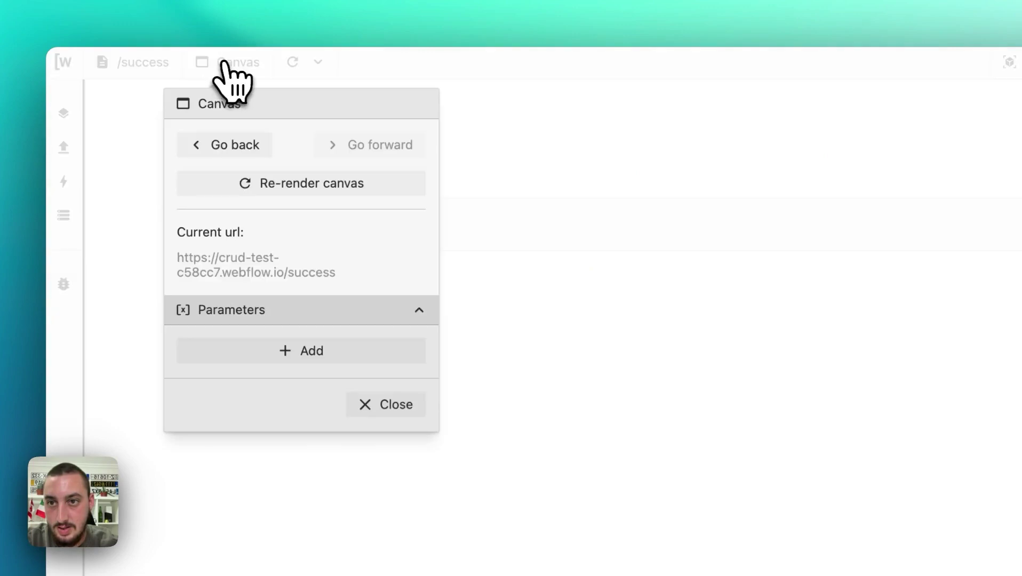
left_click(241, 147)
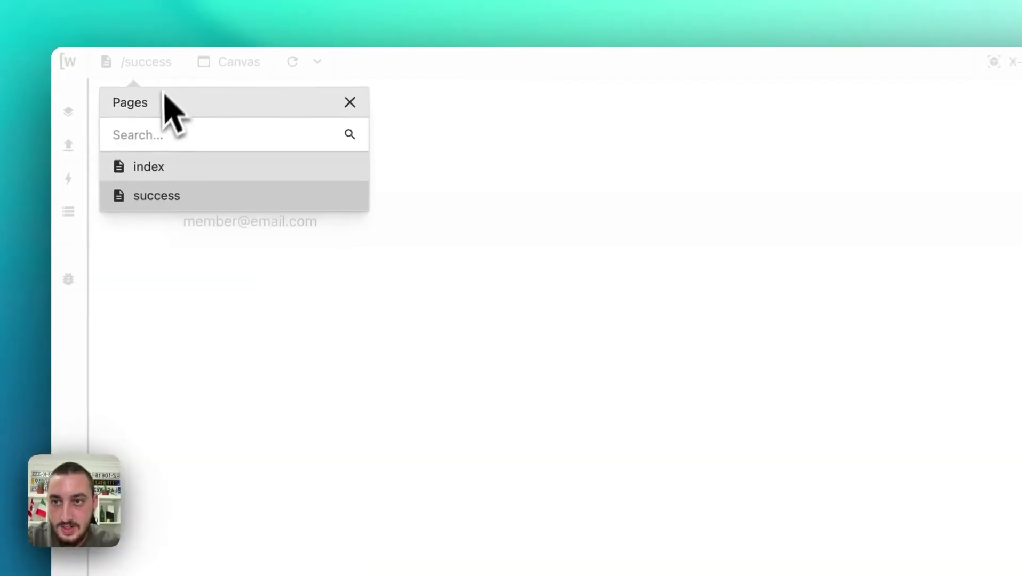
left_click(152, 166)
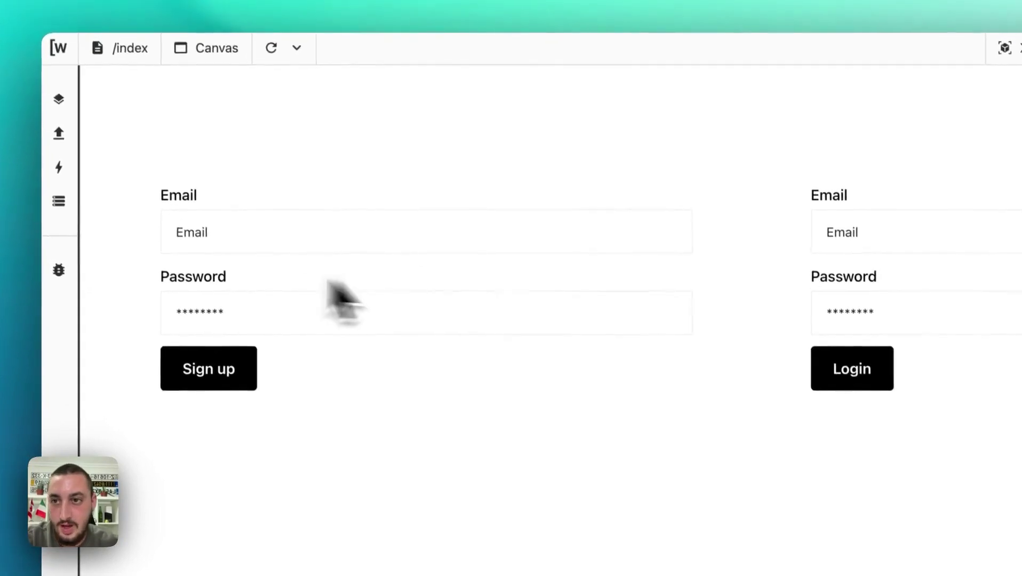
left_click(64, 182)
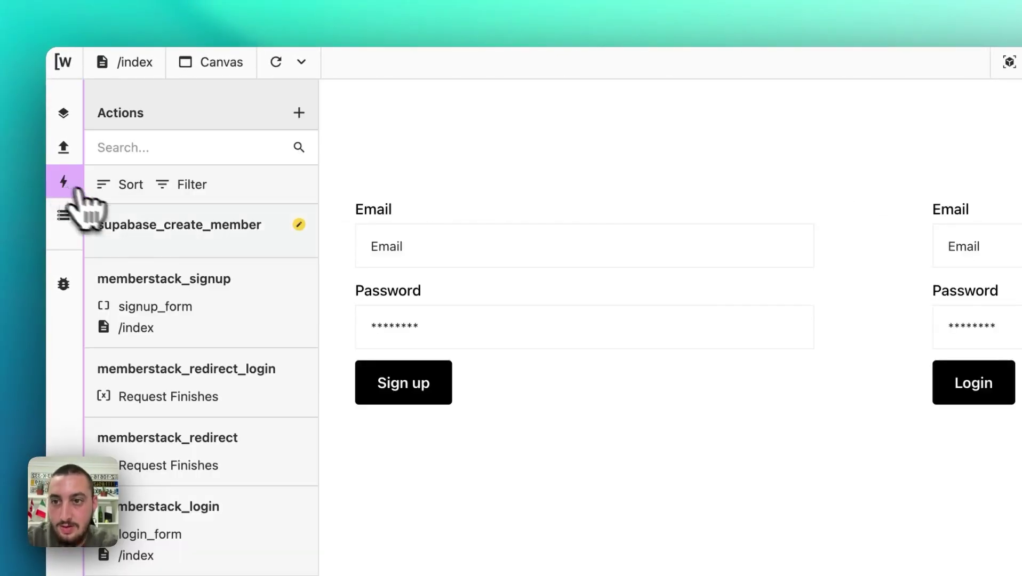
- Submit a test signup with a test email and password, dismissing the save-password prompt
left_click(469, 246)
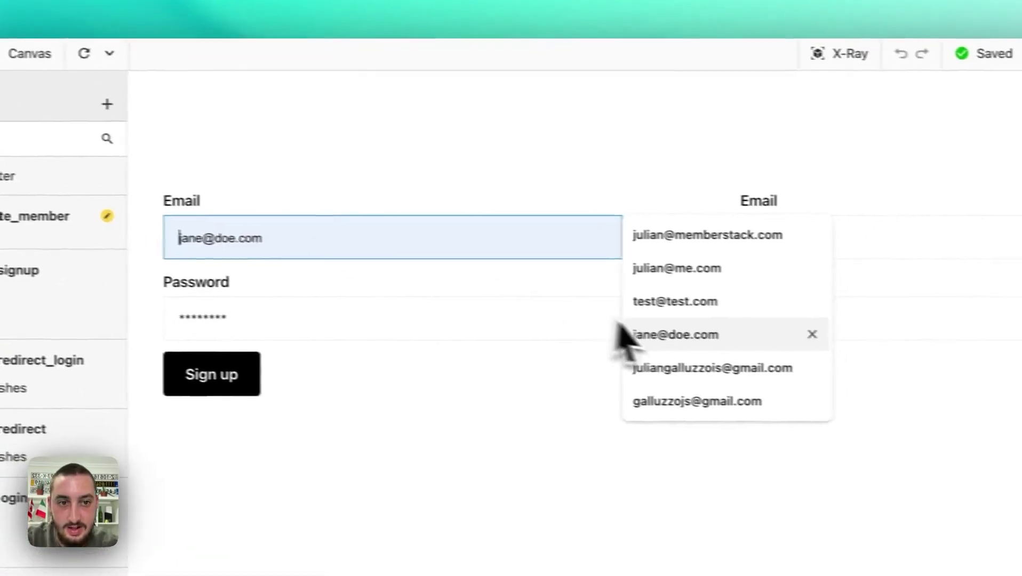
left_click(675, 301)
left_click(220, 243)
type("dddest.com")
left_click(251, 315)
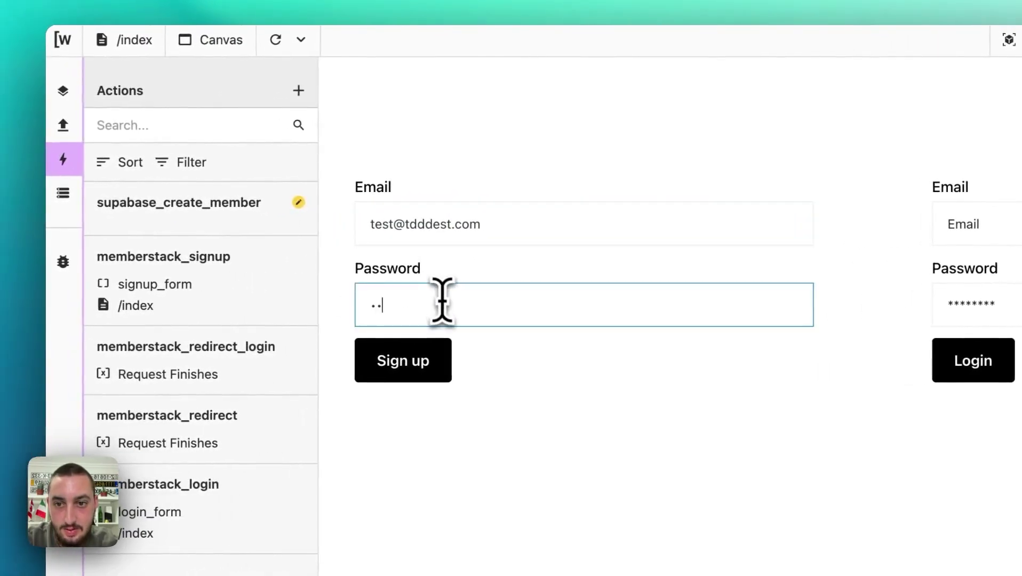
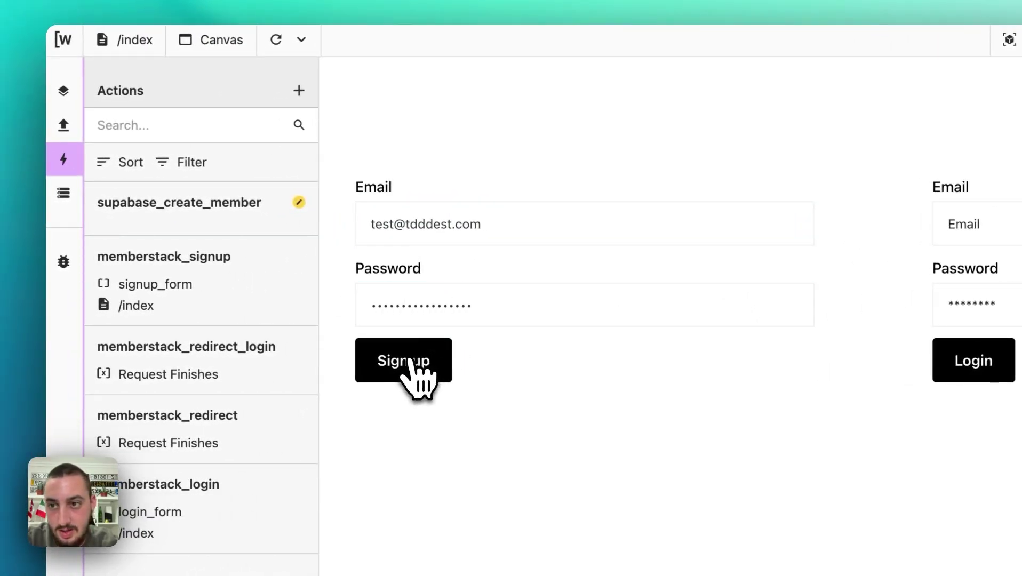
left_click(418, 373)
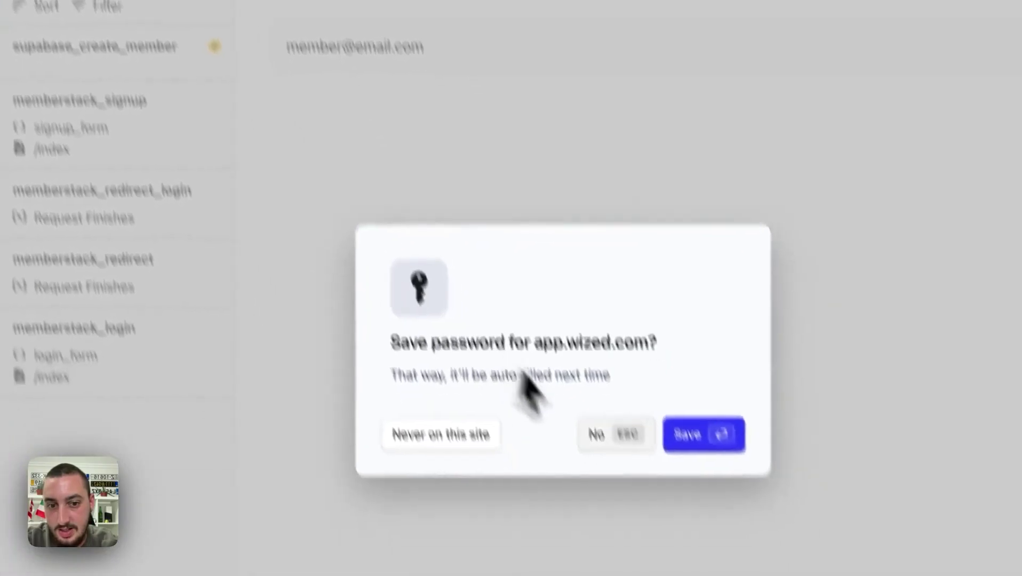
key("Escape")
left_click(52, 123)
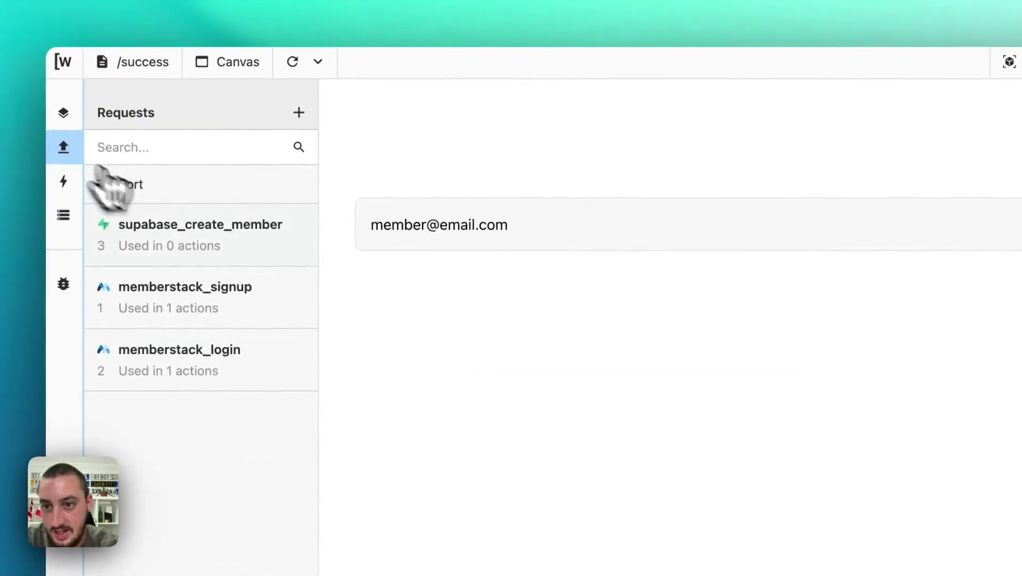
- Review the supabase_create_member id value code in the function editor
left_click(181, 264)
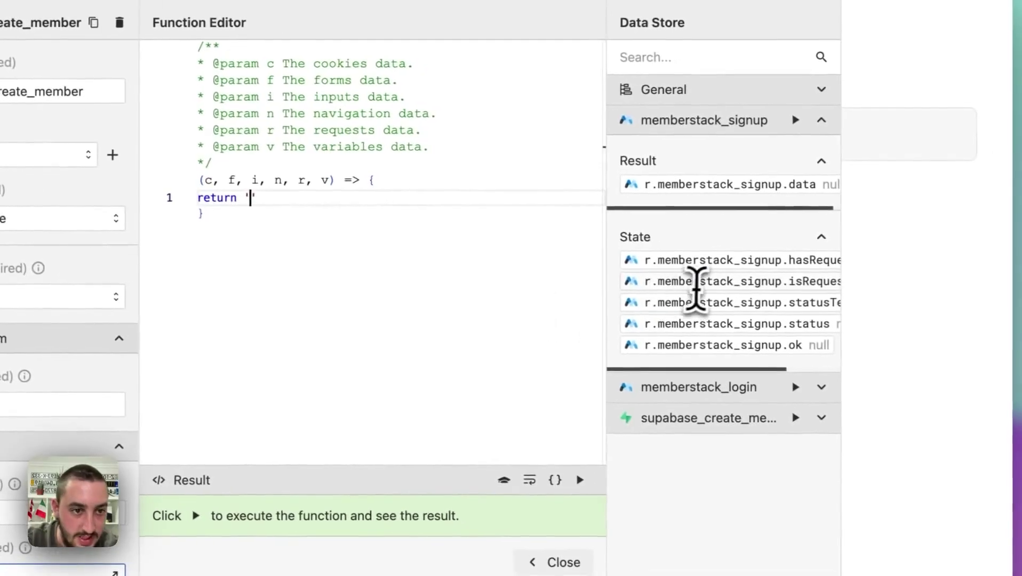
scroll(705, 210, "right", 2)
scroll(709, 283, "right", 1)
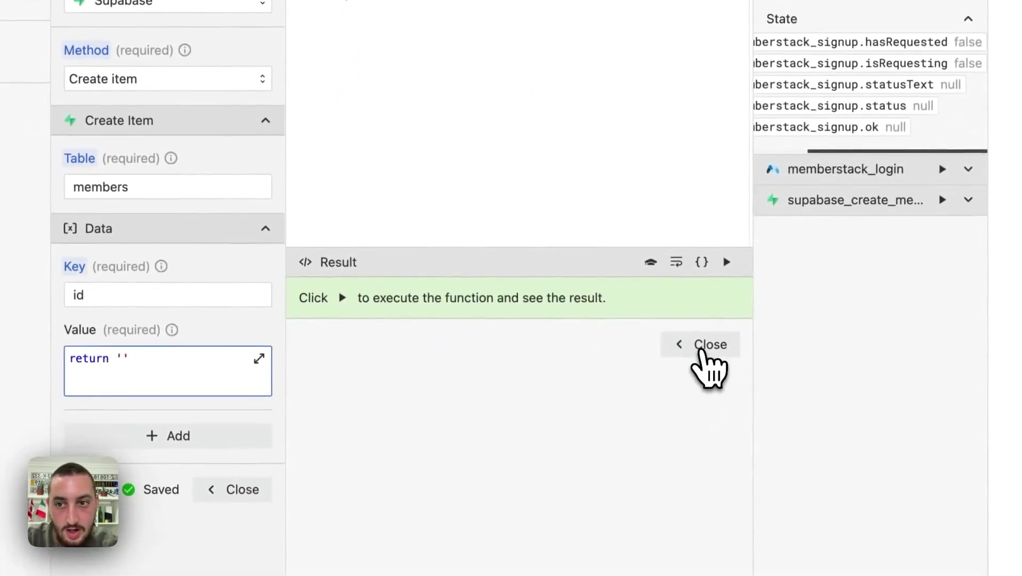
left_click(701, 353)
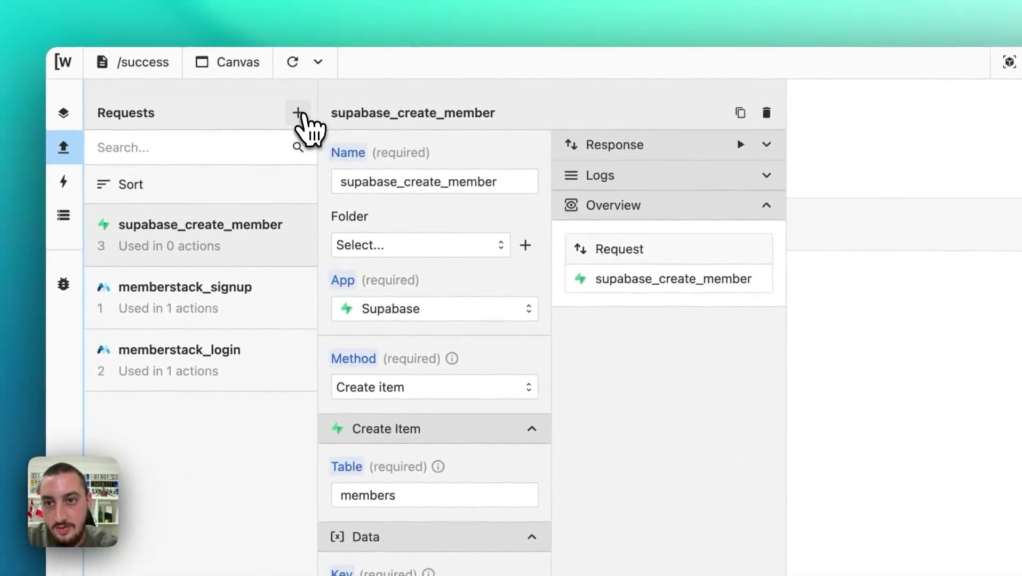
- Create request memberstack_get_member using Memberstack's Get member method
left_click(298, 113)
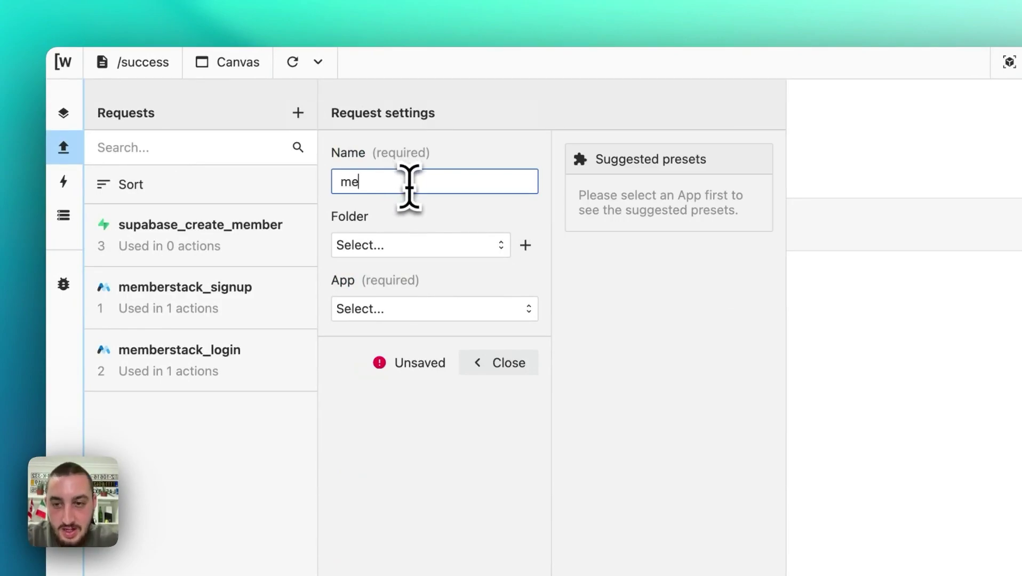
type("memberstack_get_member")
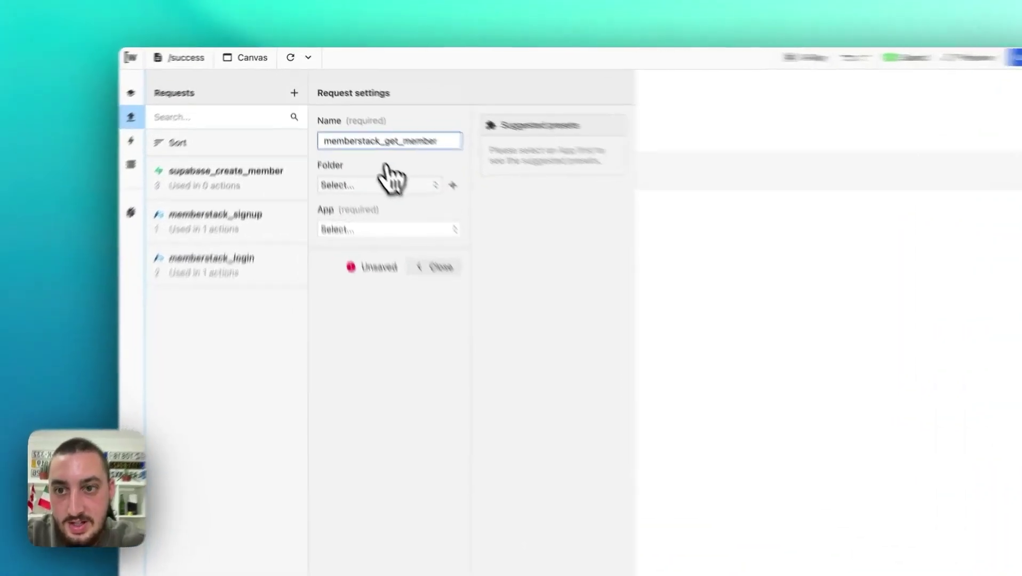
left_click(459, 245)
left_click(428, 227)
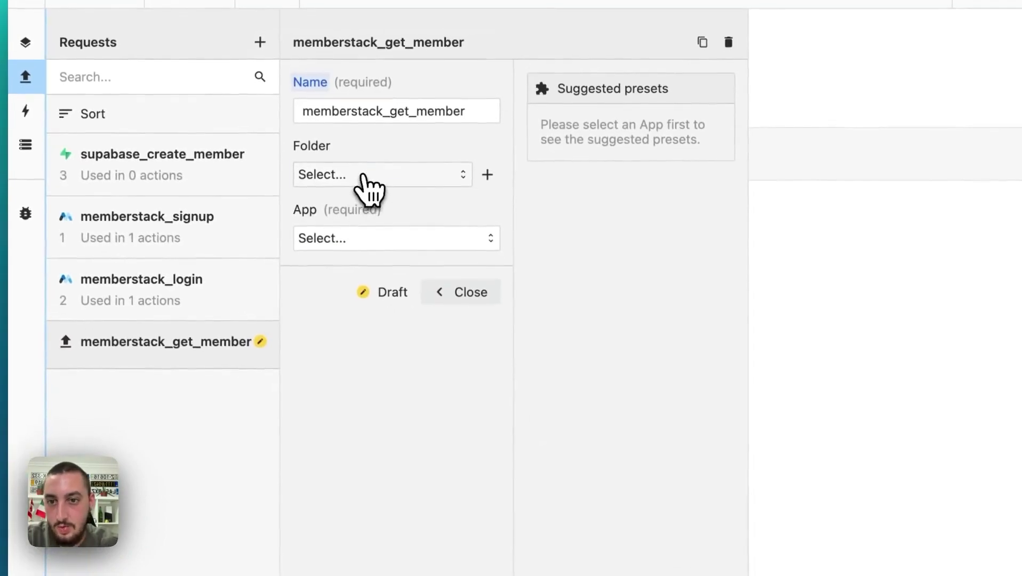
left_click(403, 252)
left_click(404, 261)
left_click(374, 238)
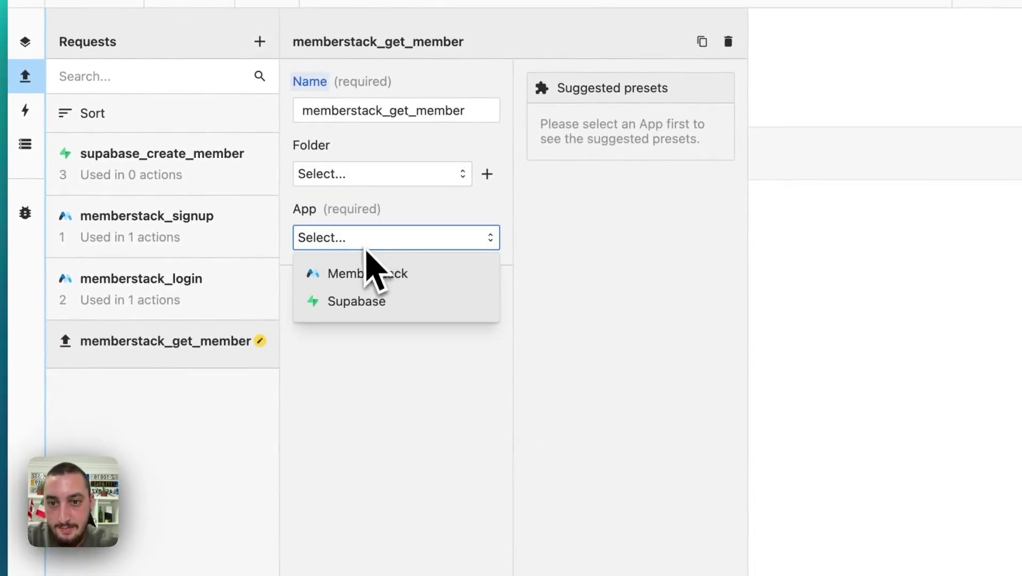
left_click(363, 273)
left_click(368, 320)
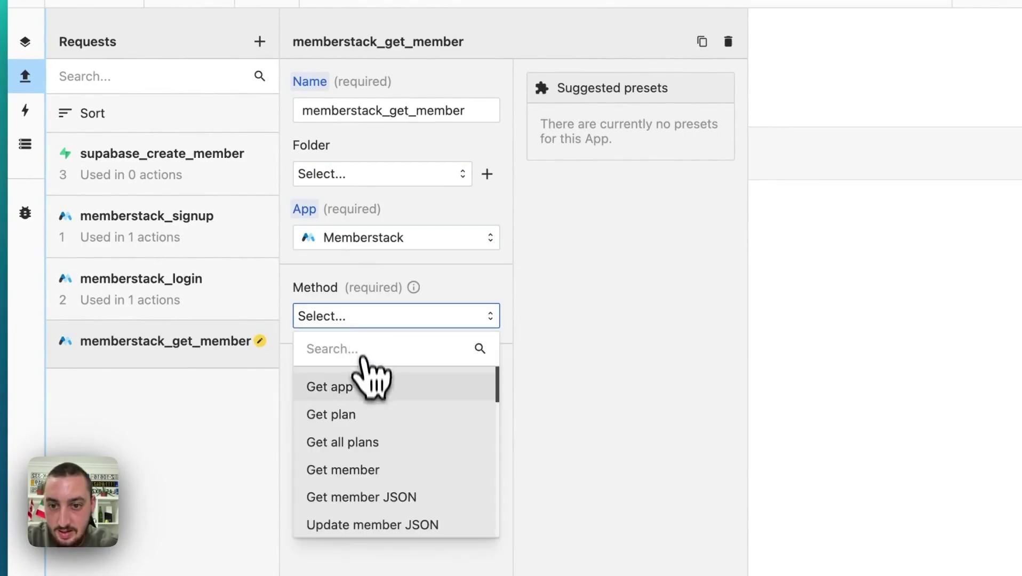
scroll(424, 465, "down", 2)
left_click(361, 427)
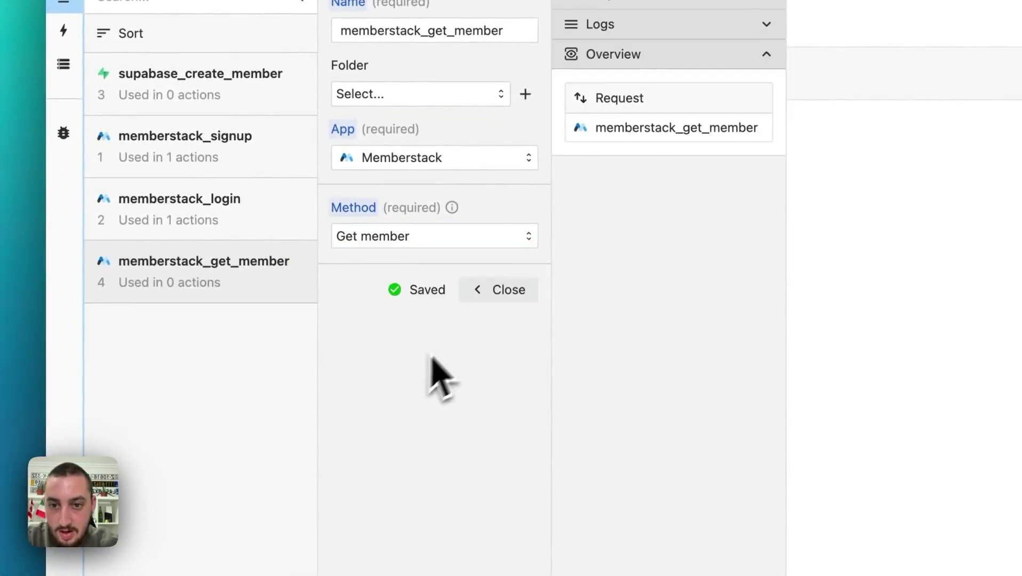
left_click(502, 299)
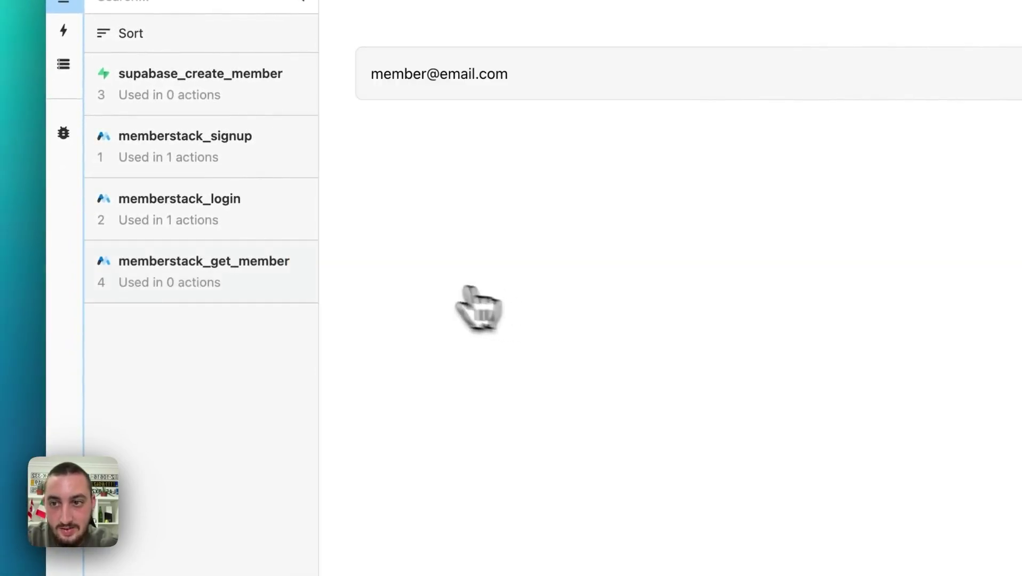
- Add a new Event action triggered on Page Starts Loading
left_click(62, 64)
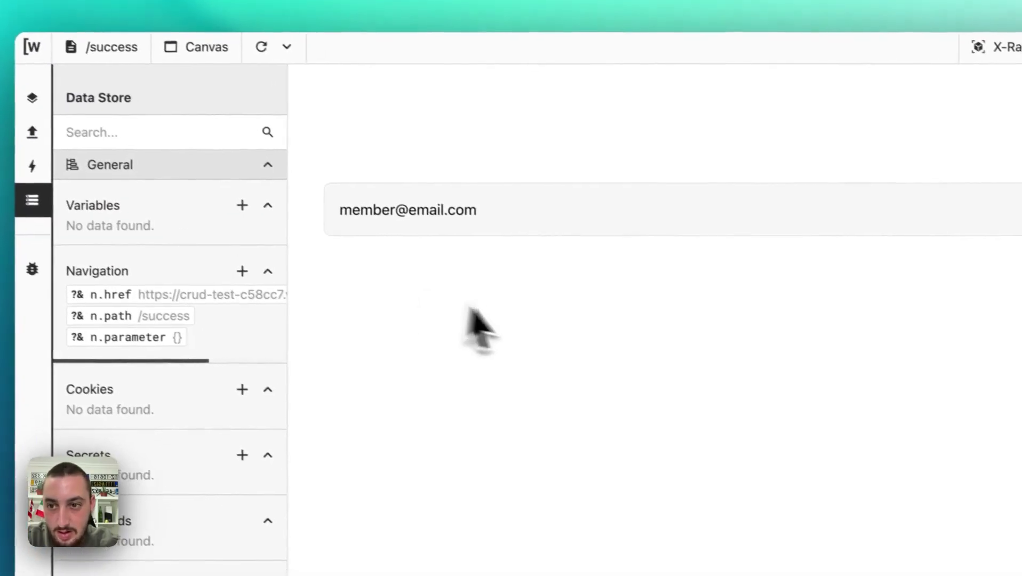
left_click(32, 166)
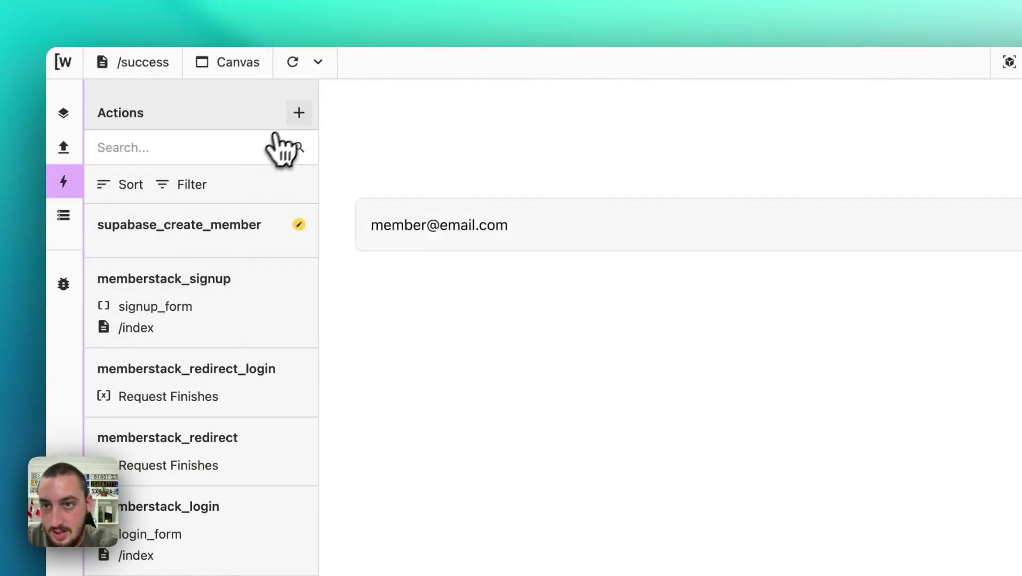
left_click(299, 112)
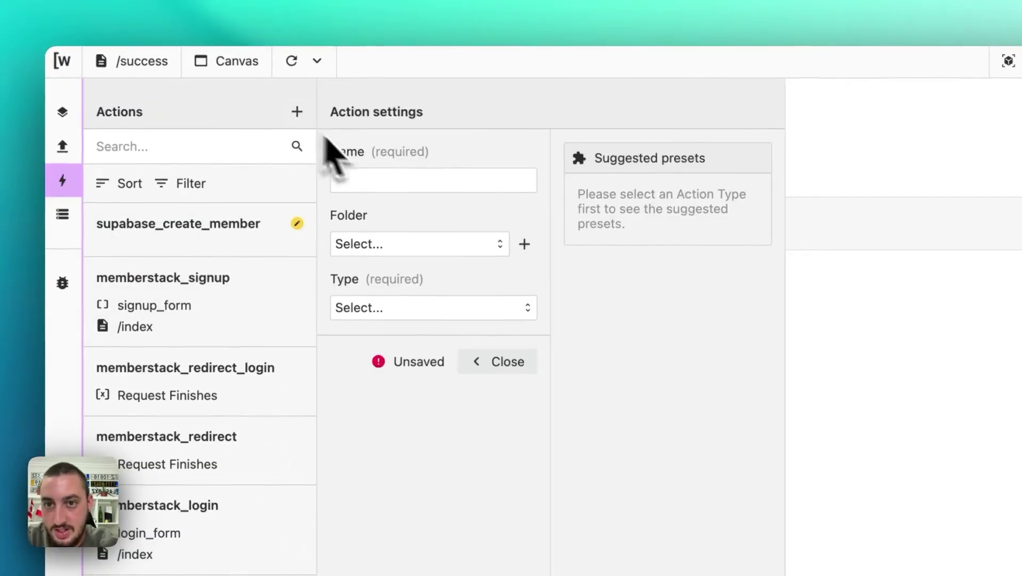
left_click(414, 183)
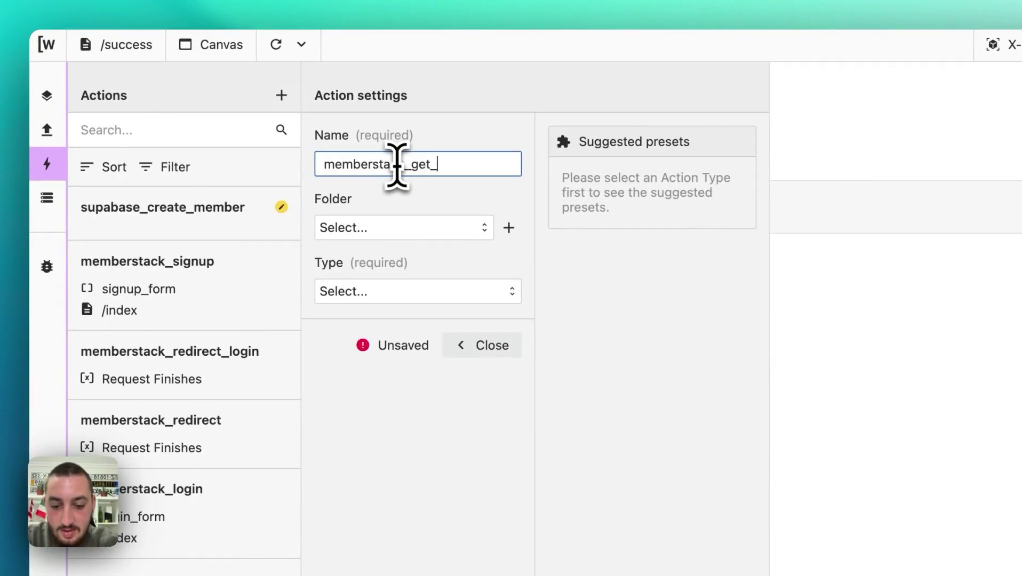
left_click(418, 292)
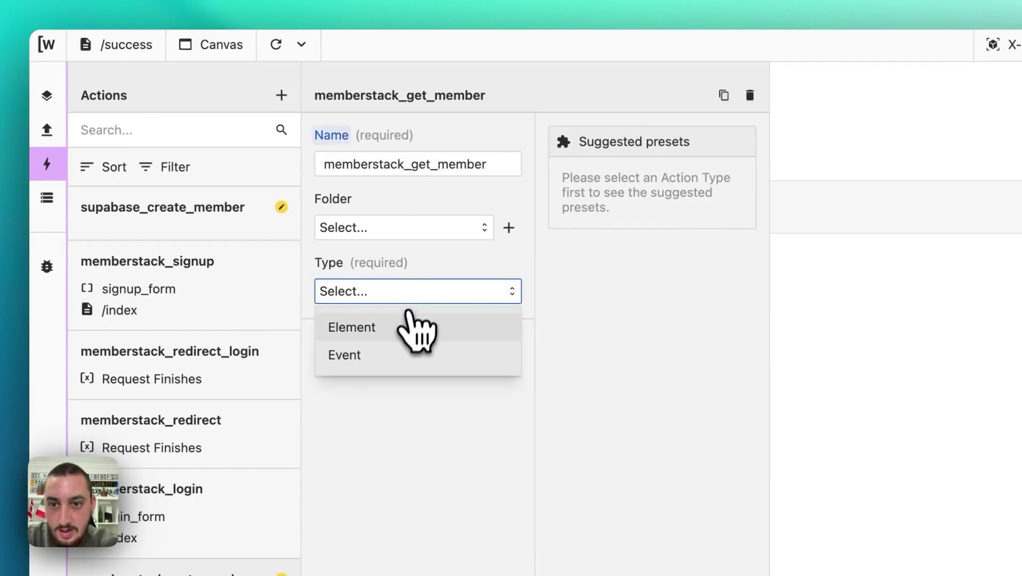
left_click(402, 353)
left_click(392, 397)
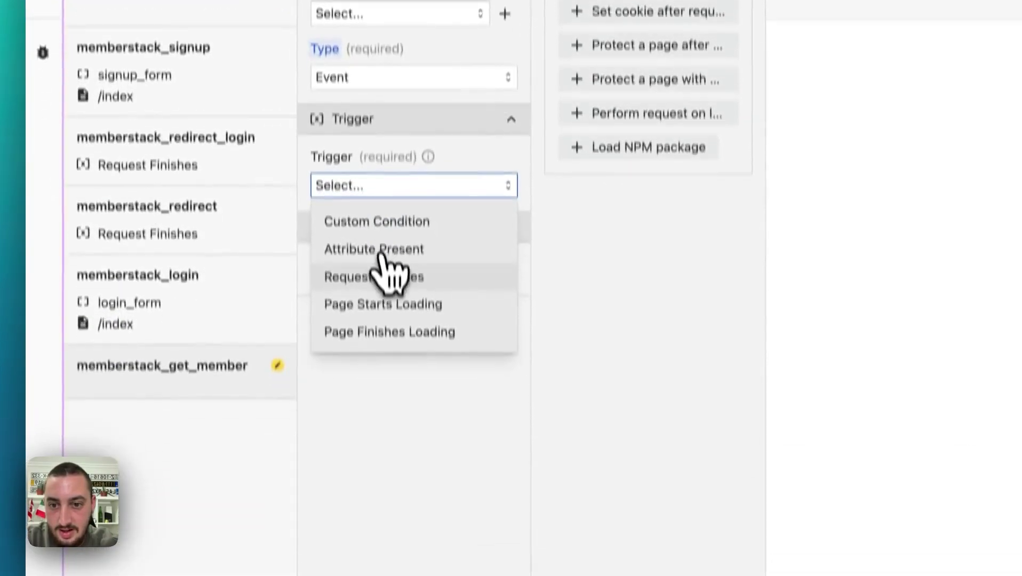
left_click(397, 269)
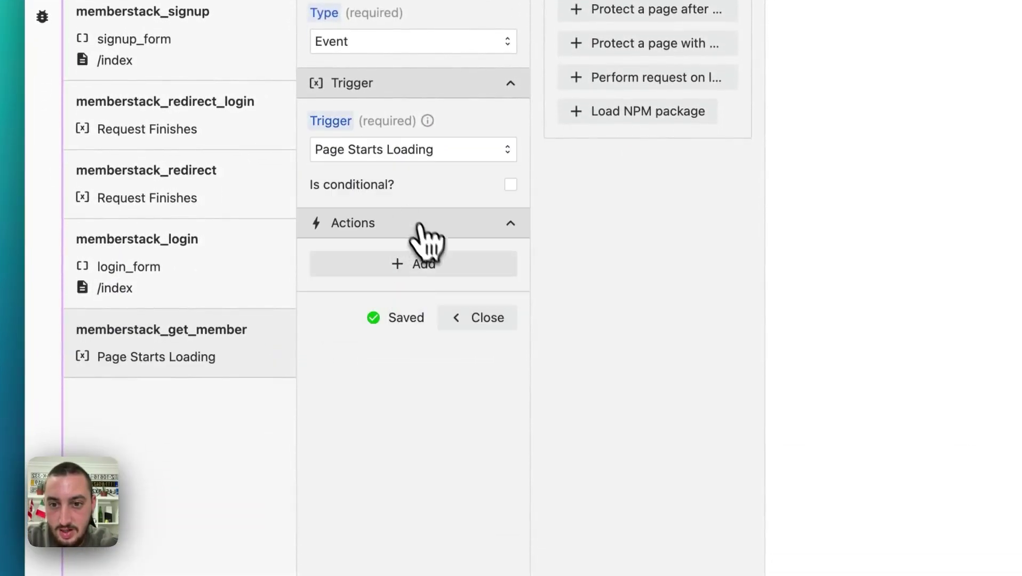
- Make the action perform the memberstack_get_member request
left_click(421, 263)
left_click(414, 293)
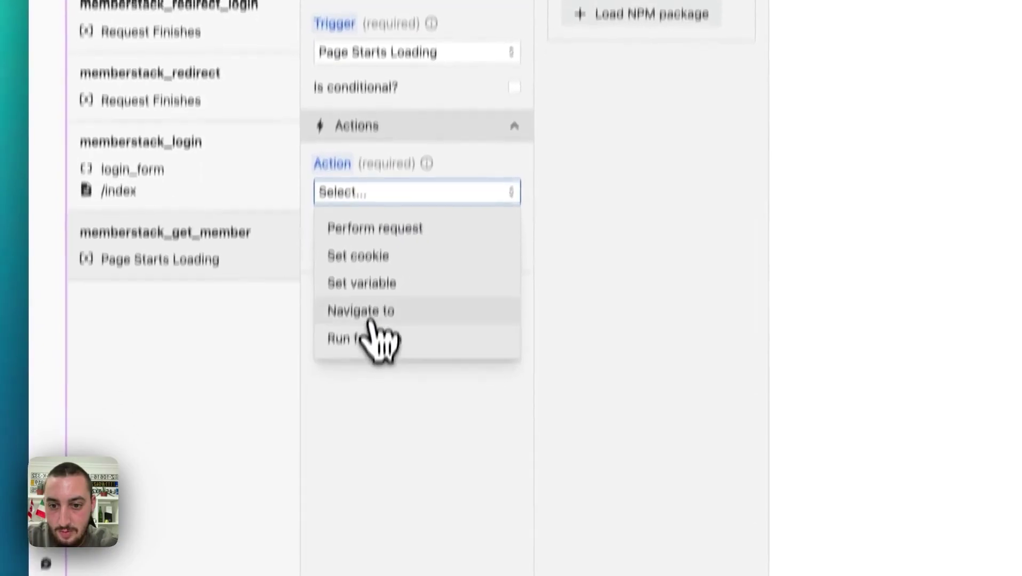
left_click(373, 326)
left_click(385, 353)
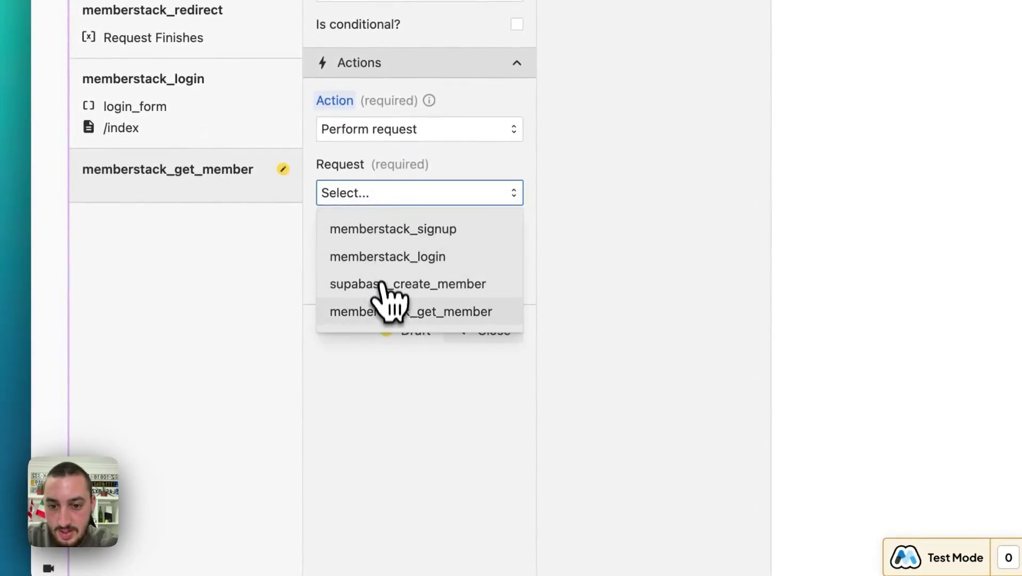
left_click(384, 310)
left_click(477, 336)
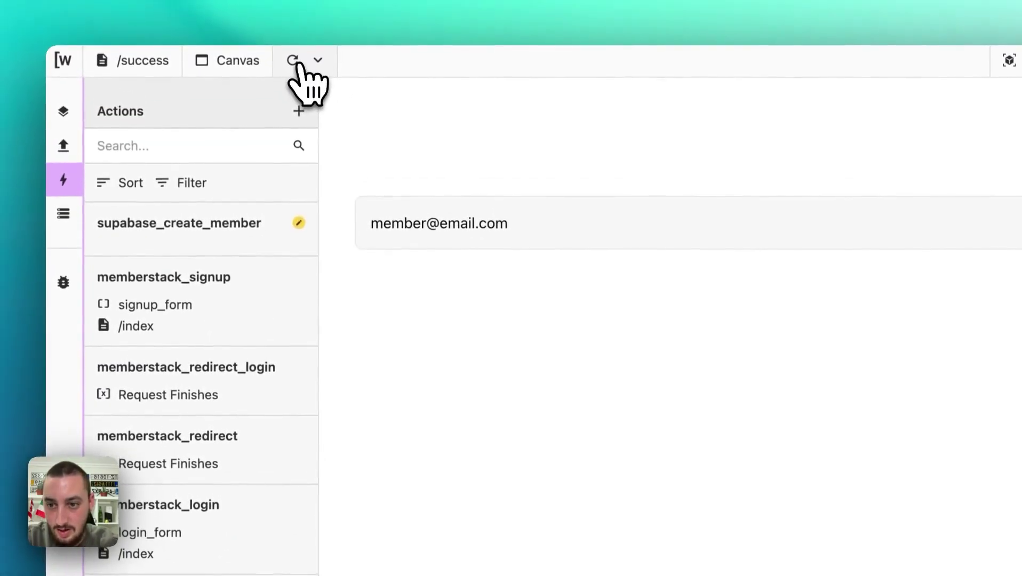
- Review the actions and check memberstack_redirect's Navigate to URL returns '/success'
left_click(76, 204)
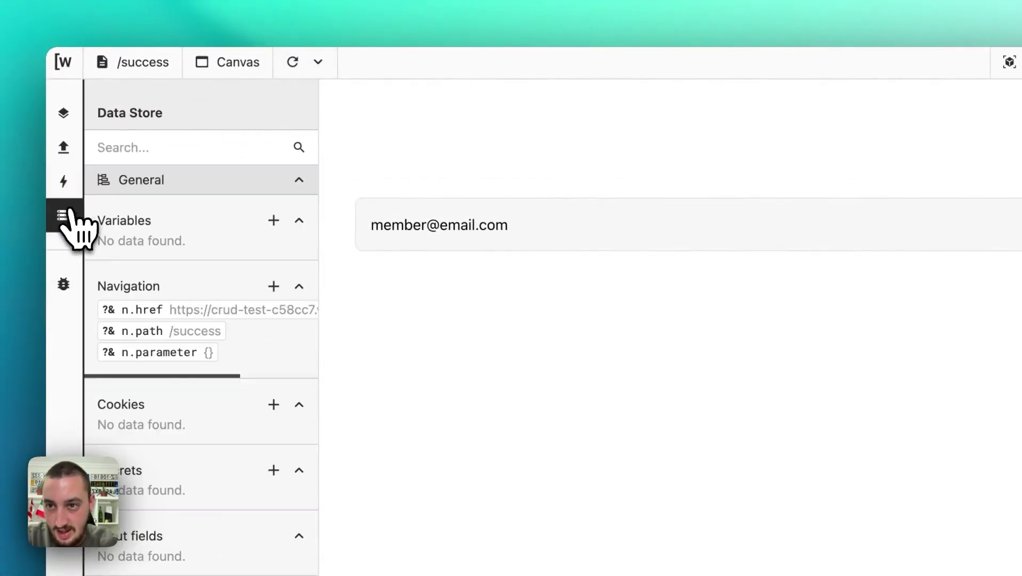
left_click(64, 178)
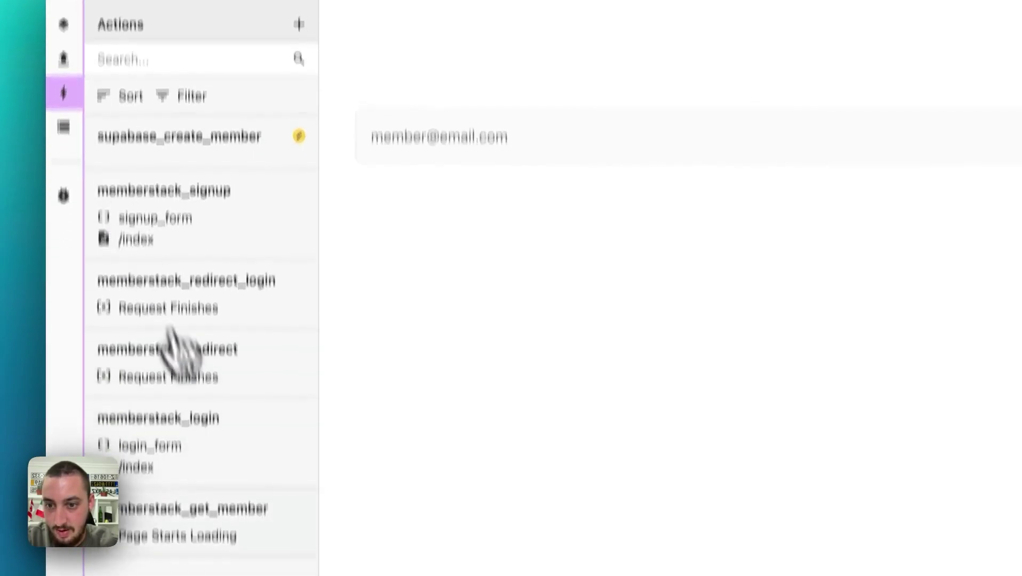
left_click(227, 424)
left_click(202, 107)
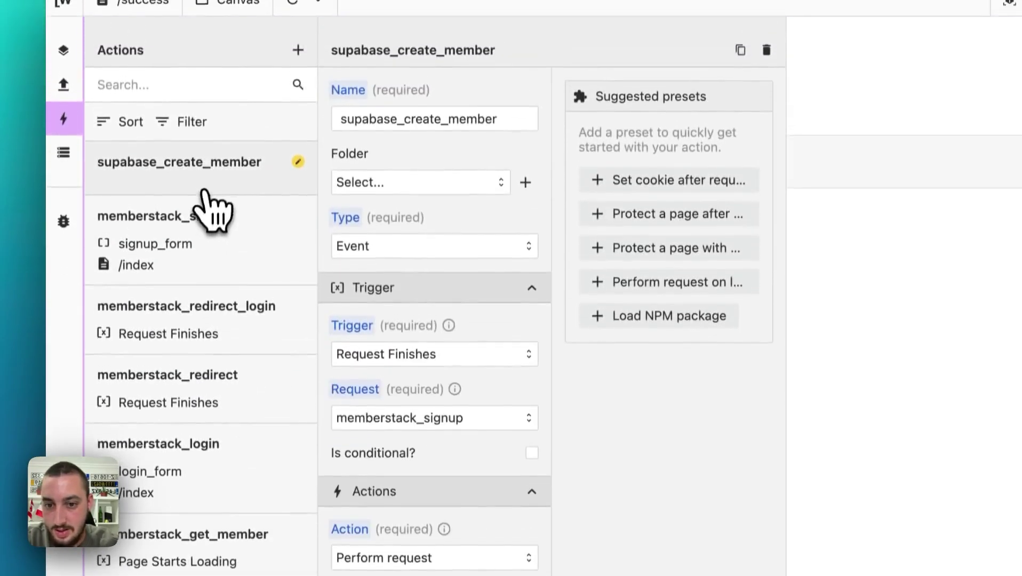
left_click(216, 208)
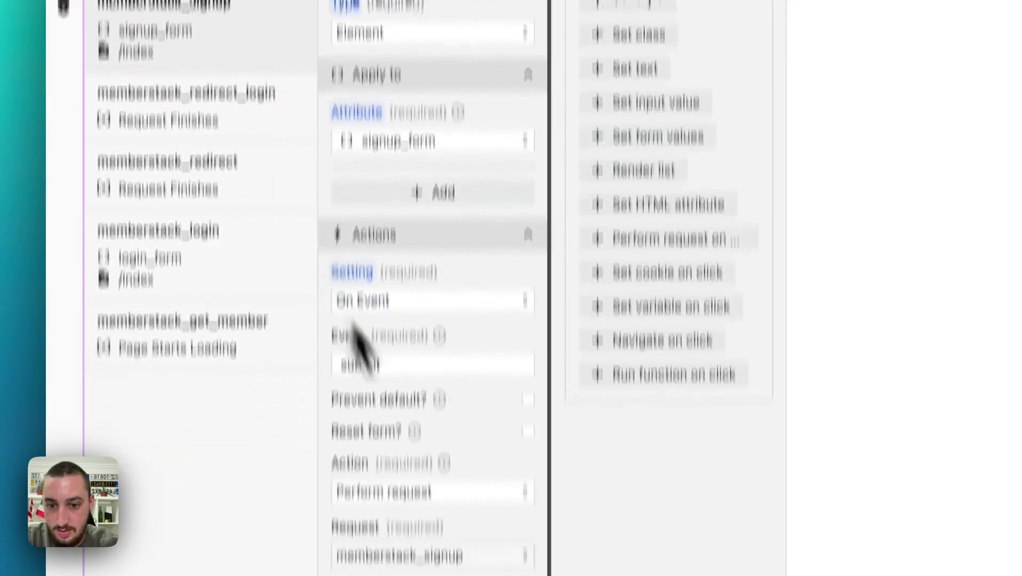
left_click(242, 305)
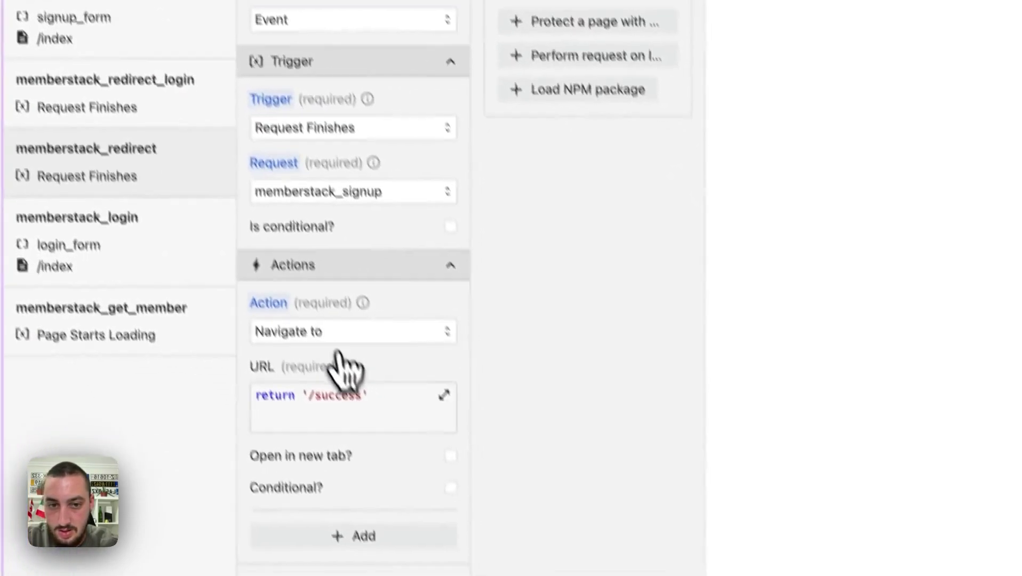
left_click(525, 529)
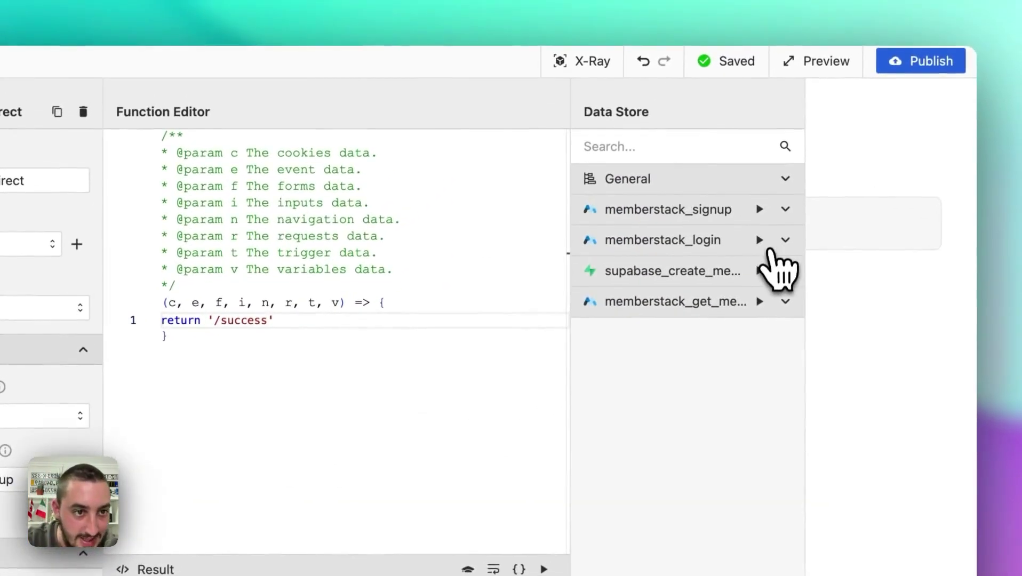
- Inspect memberstack_get_member and memberstack_signup data, then show the /success page on the canvas
left_click(794, 290)
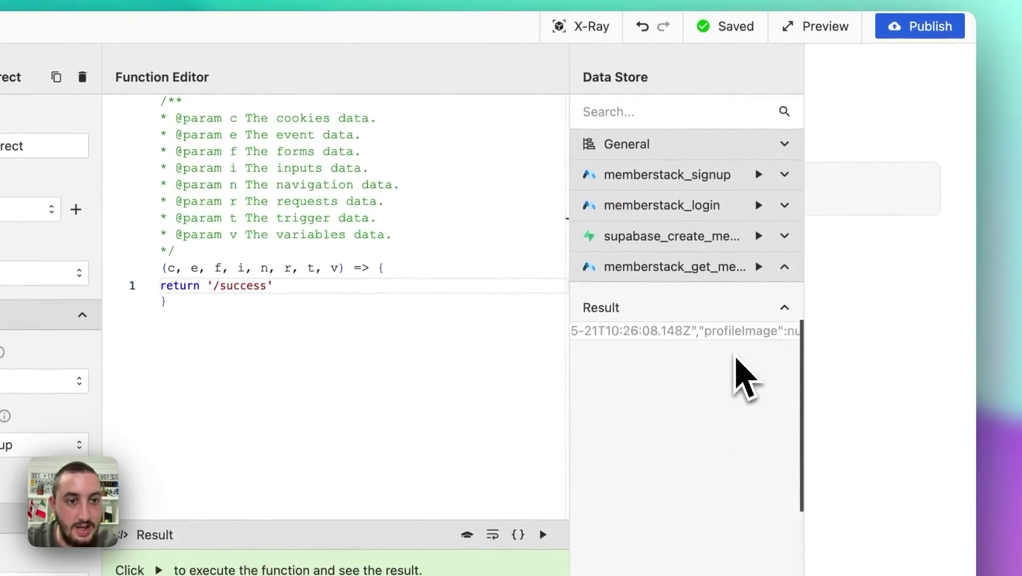
scroll(747, 376, "left", 5)
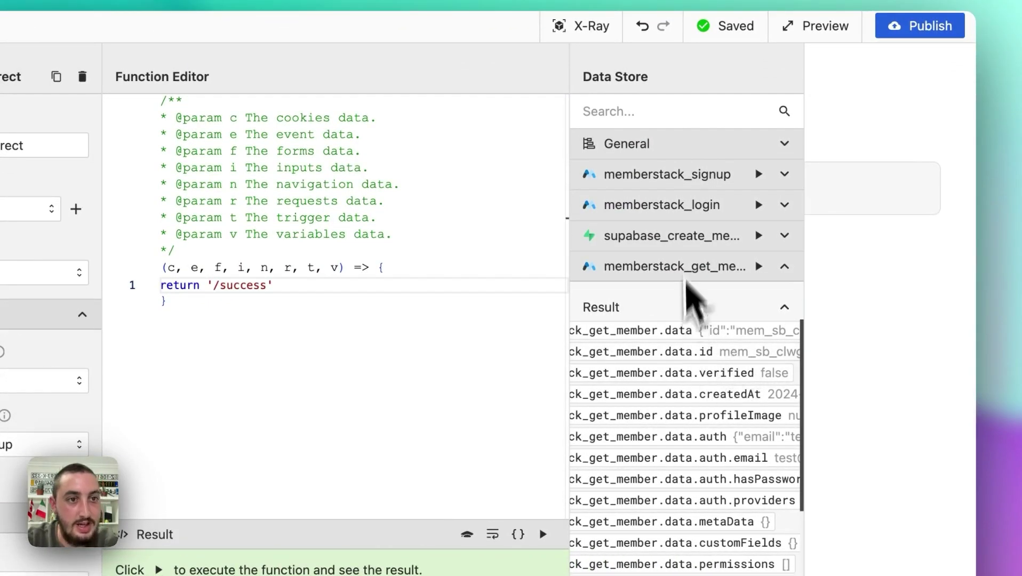
left_click(782, 177)
scroll(715, 320, "down", 3)
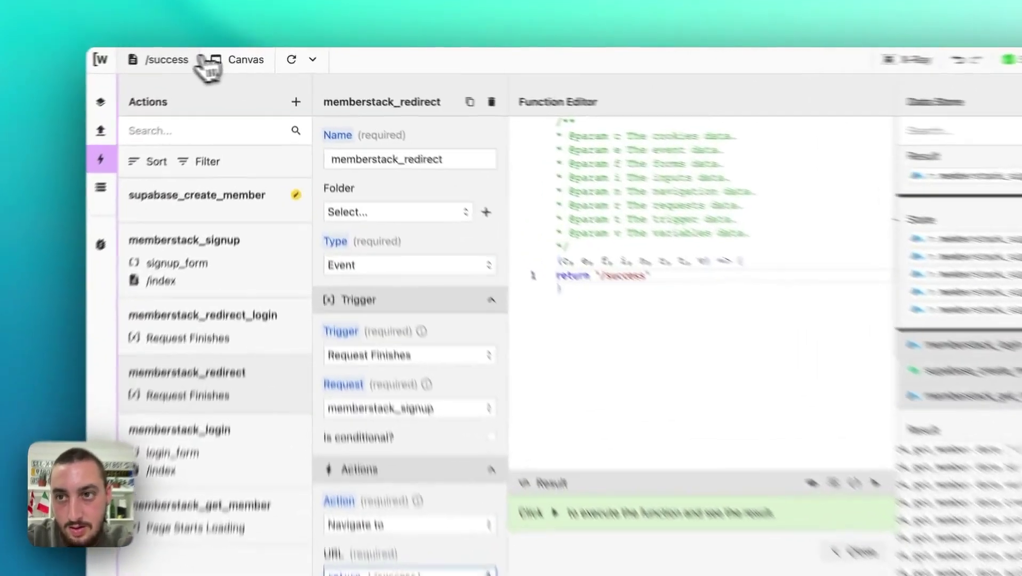
left_click(211, 54)
left_click(237, 106)
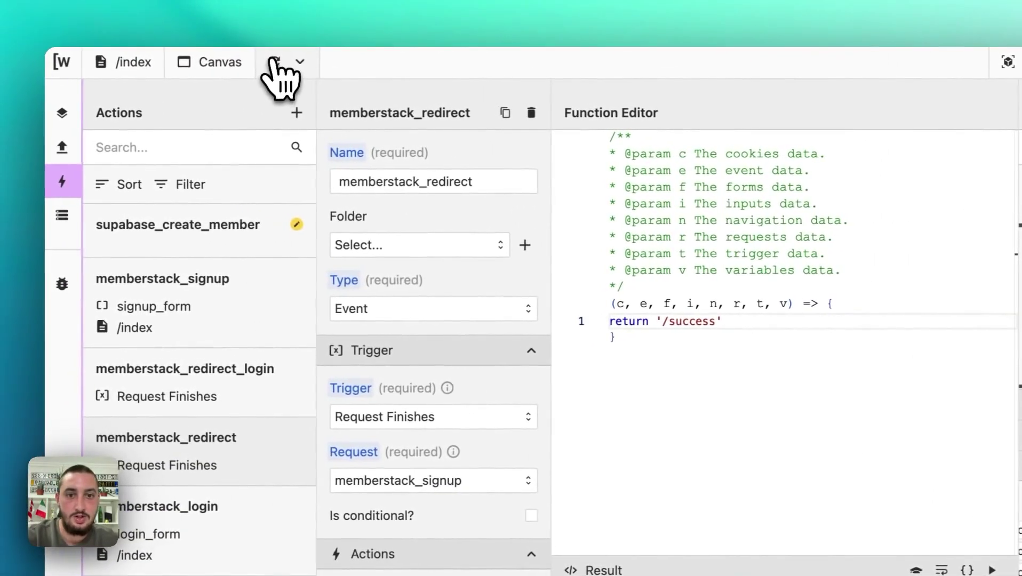
left_click(274, 61)
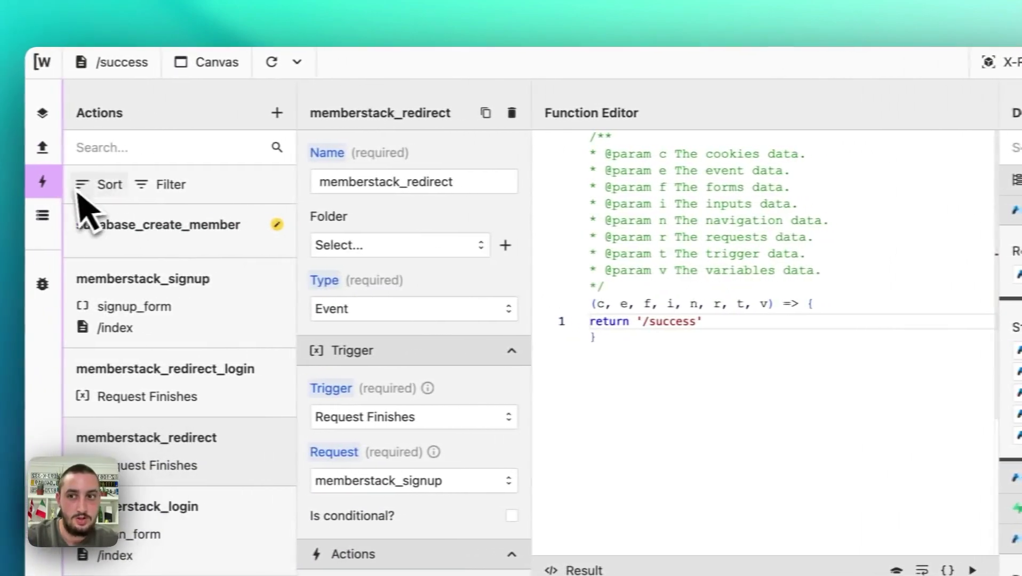
- Switch the canvas to the index page and re-render it
left_click(60, 181)
left_click(138, 68)
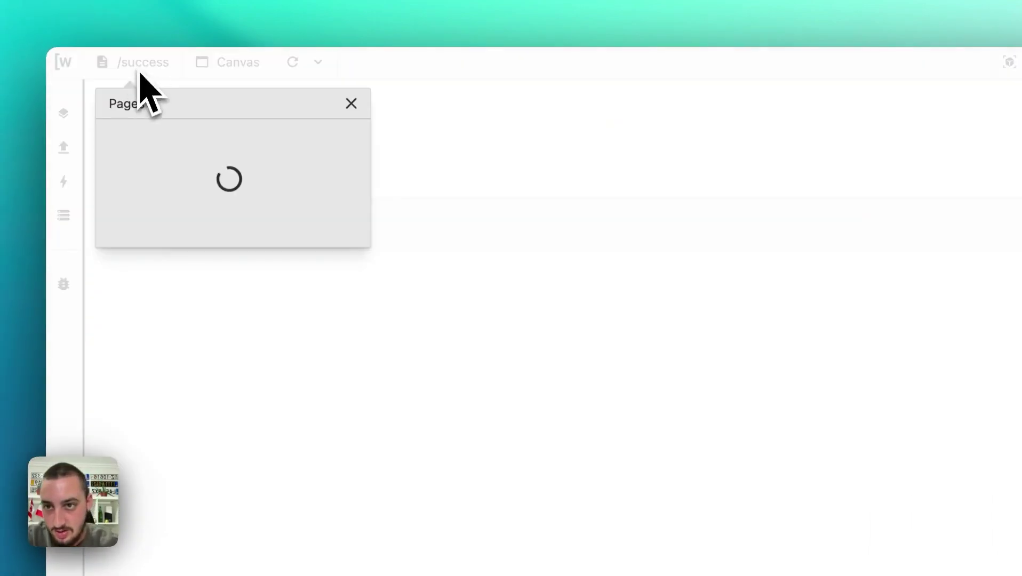
left_click(183, 169)
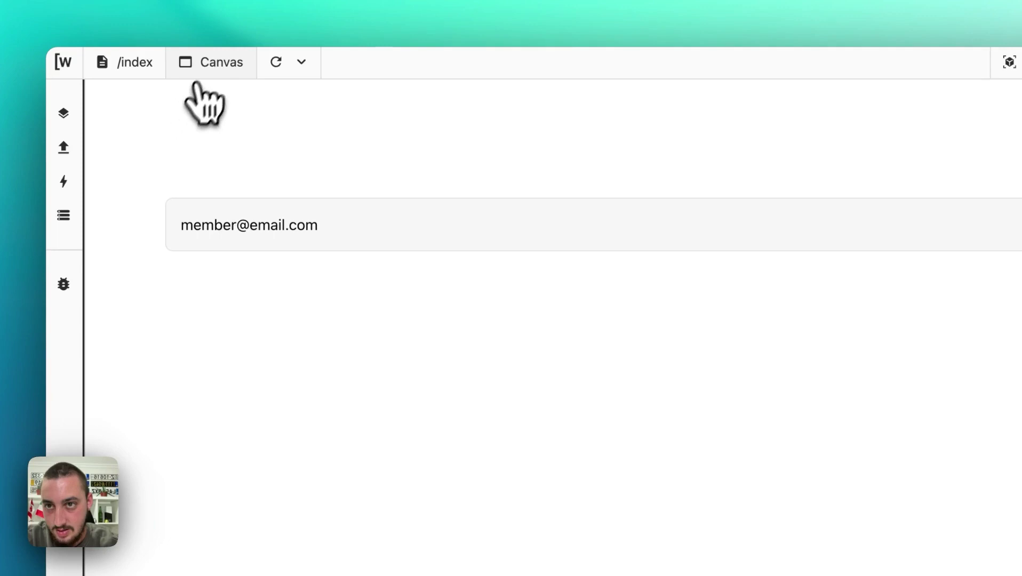
left_click(216, 62)
left_click(288, 183)
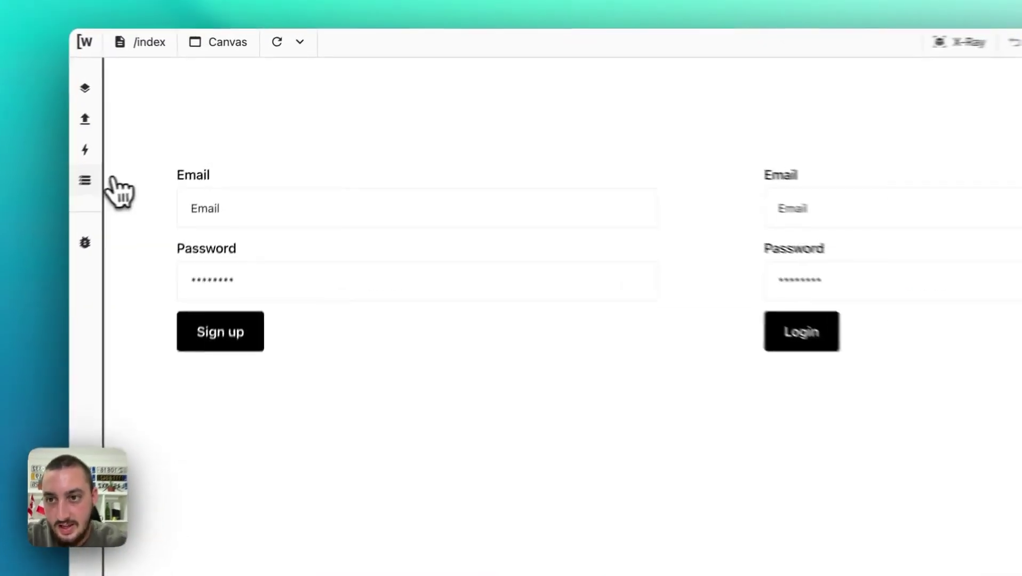
- Clear memberstack_redirect's trigger request, keeping the Request Finishes trigger
left_click(174, 131)
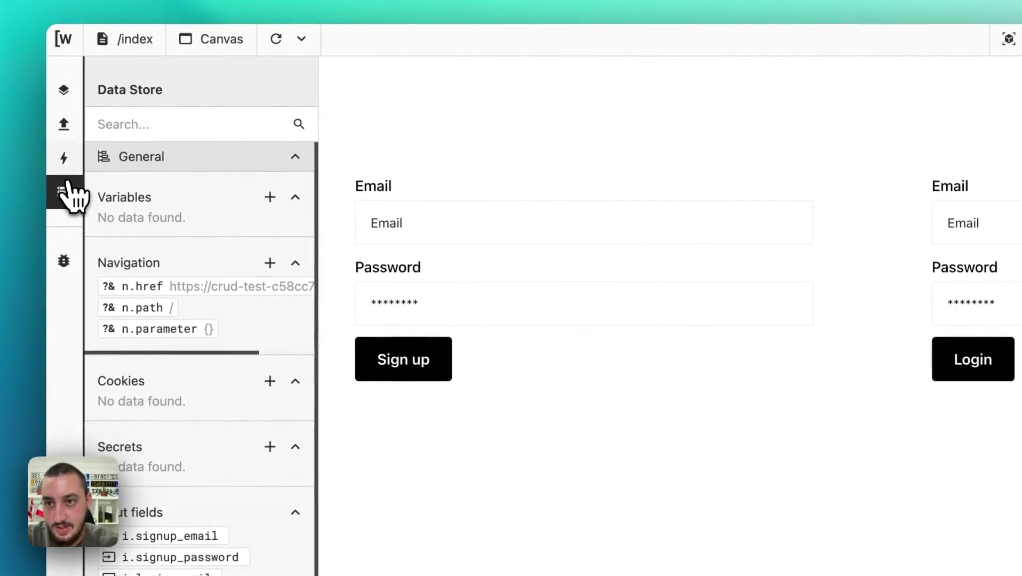
left_click(174, 115)
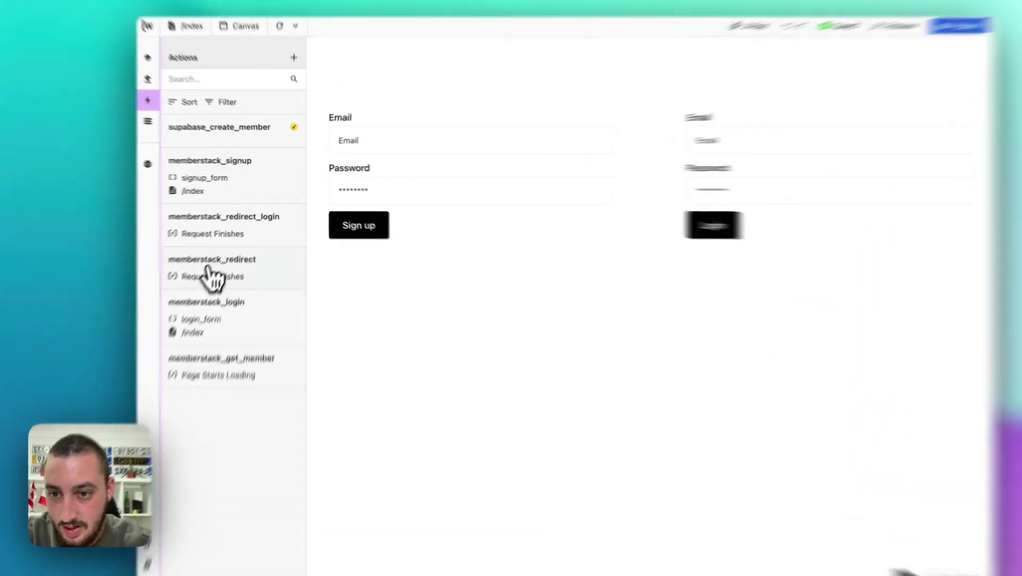
left_click(227, 249)
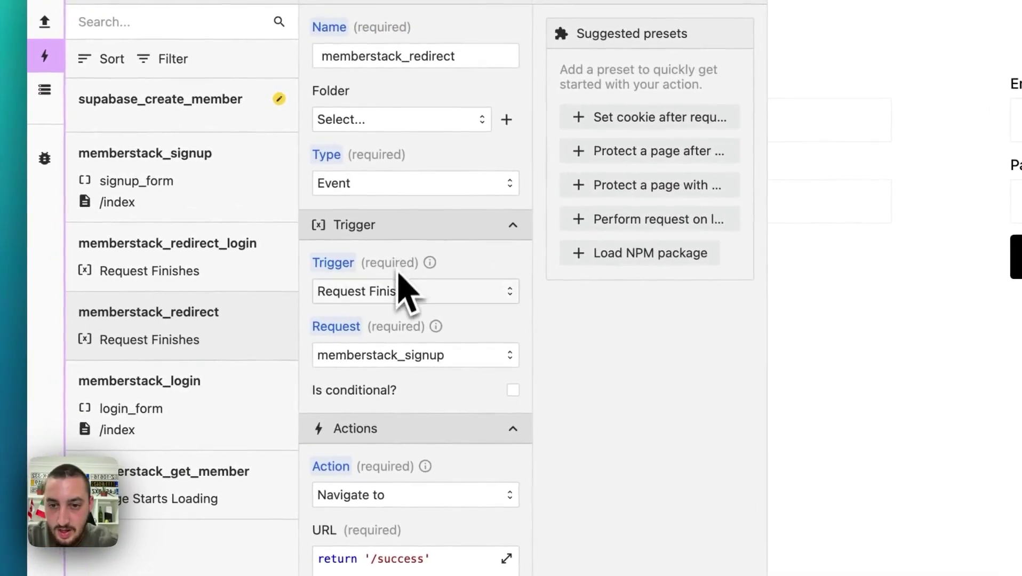
left_click(357, 291)
left_click(351, 299)
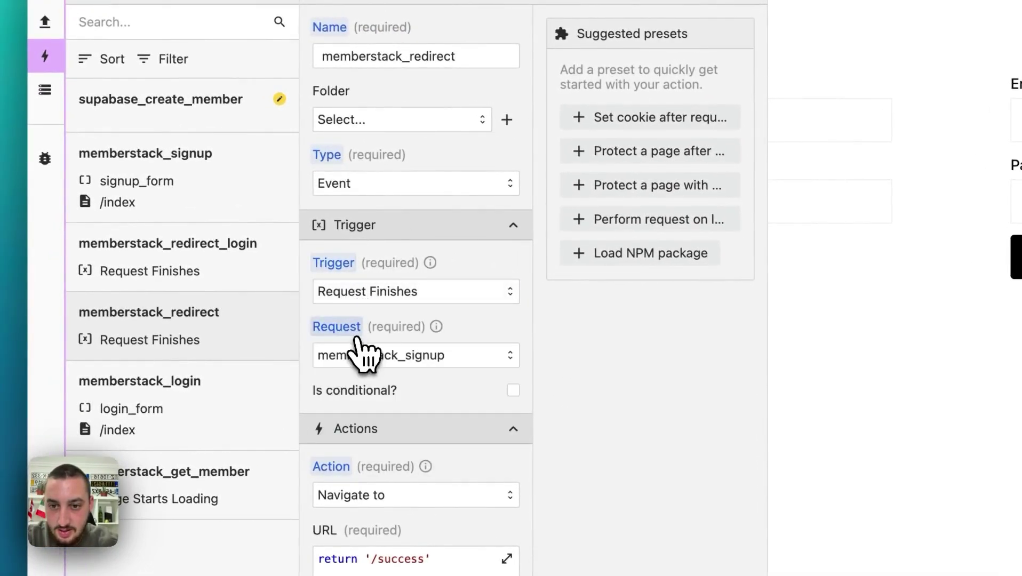
left_click(358, 384)
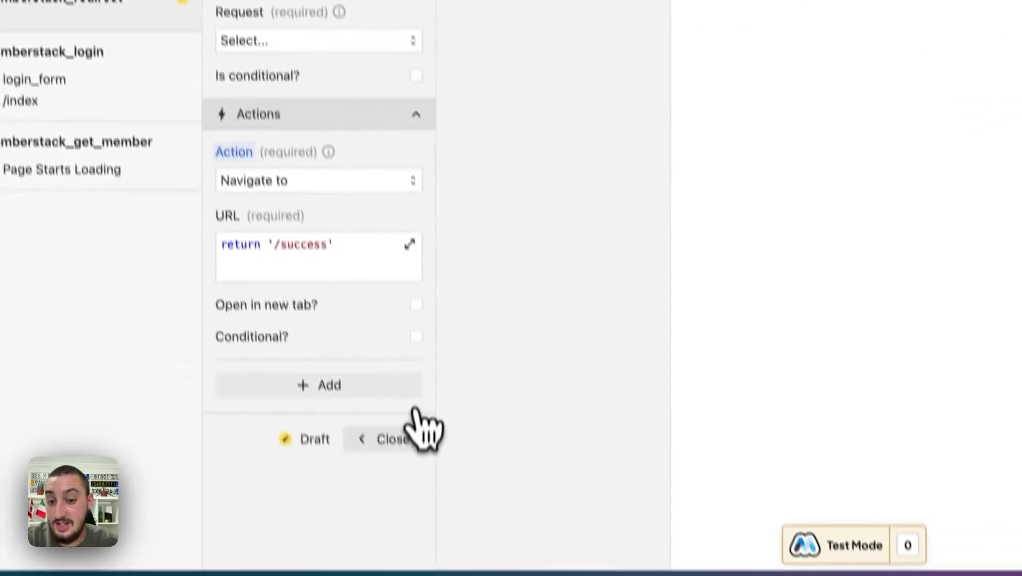
left_click(400, 435)
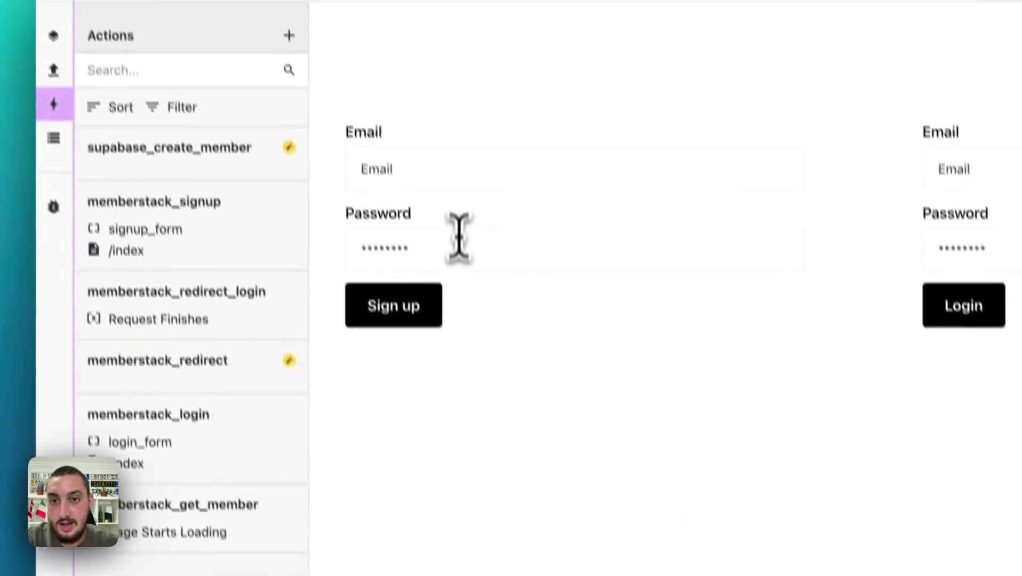
- Submit a test signup from the index form, decline saving the password, and show Requests
left_click(465, 214)
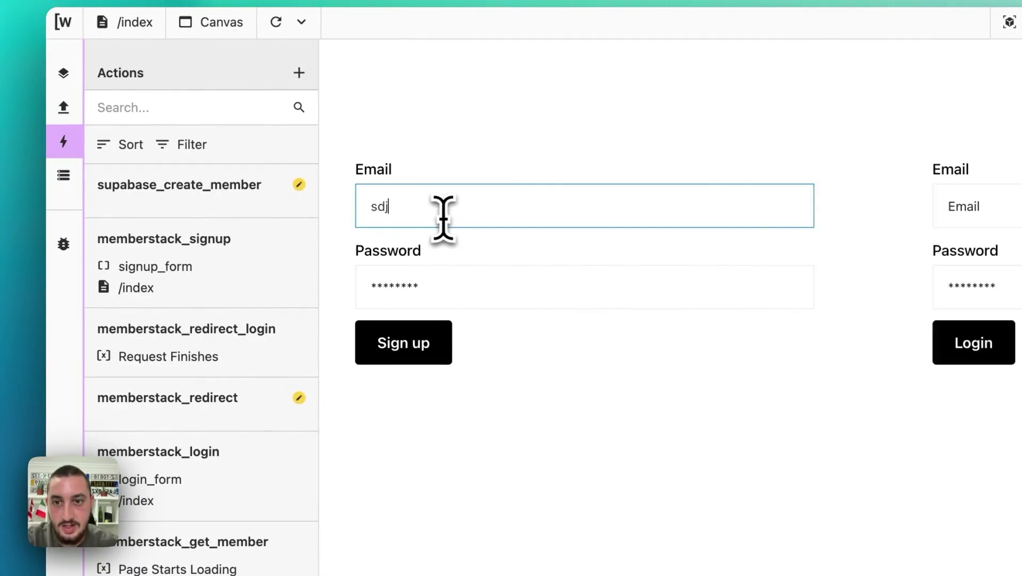
type("sdj")
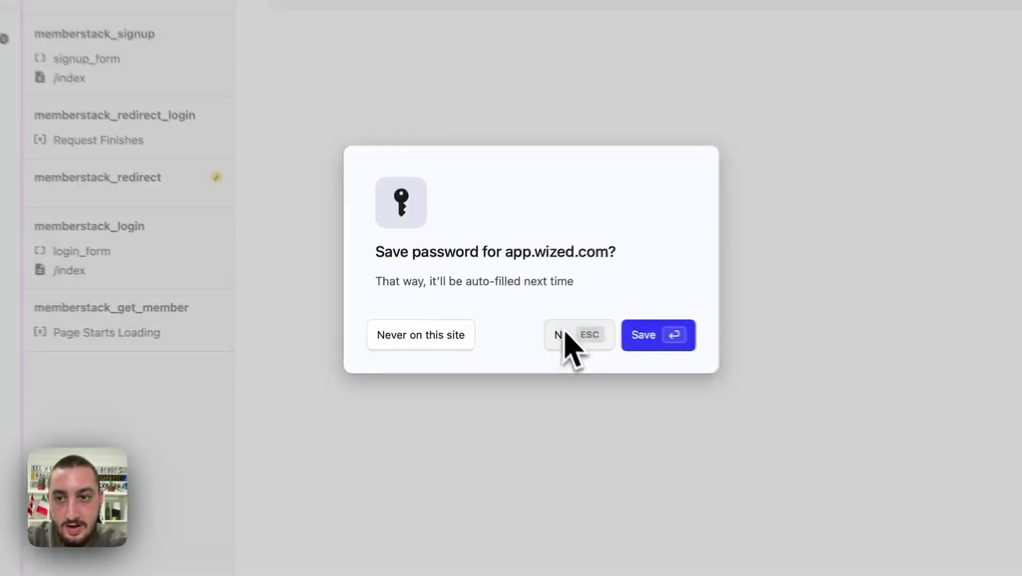
left_click(565, 335)
left_click(75, 155)
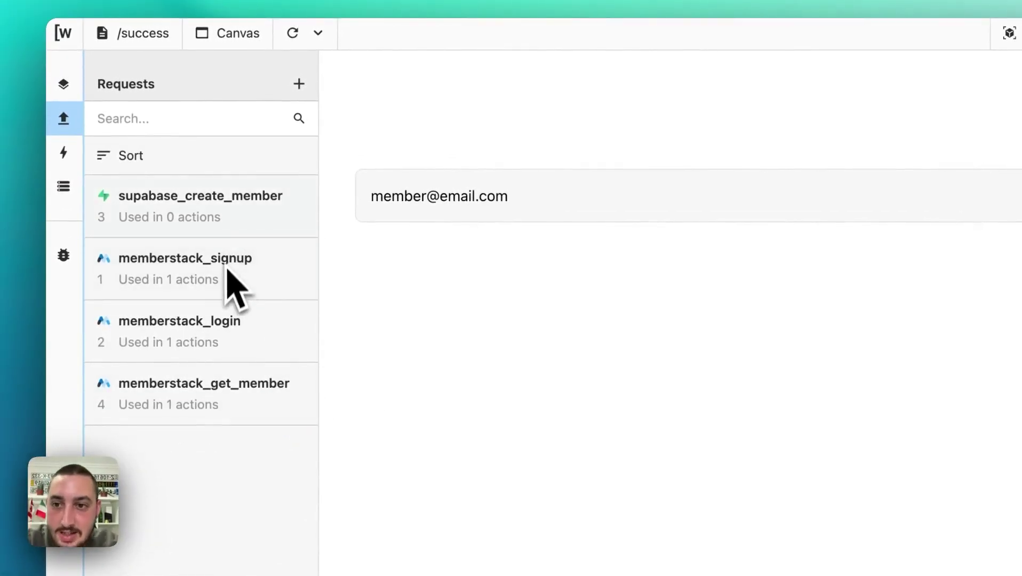
- Set supabase_create_member's id value to a memberstack_signup Data Store reference and add a second data key
left_click(198, 203)
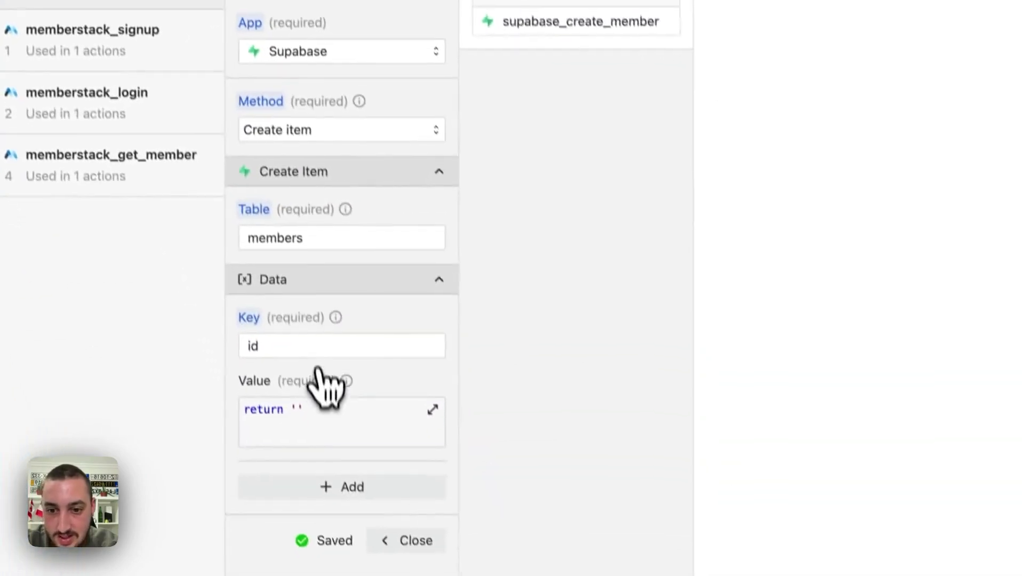
left_click(328, 413)
left_click(785, 161)
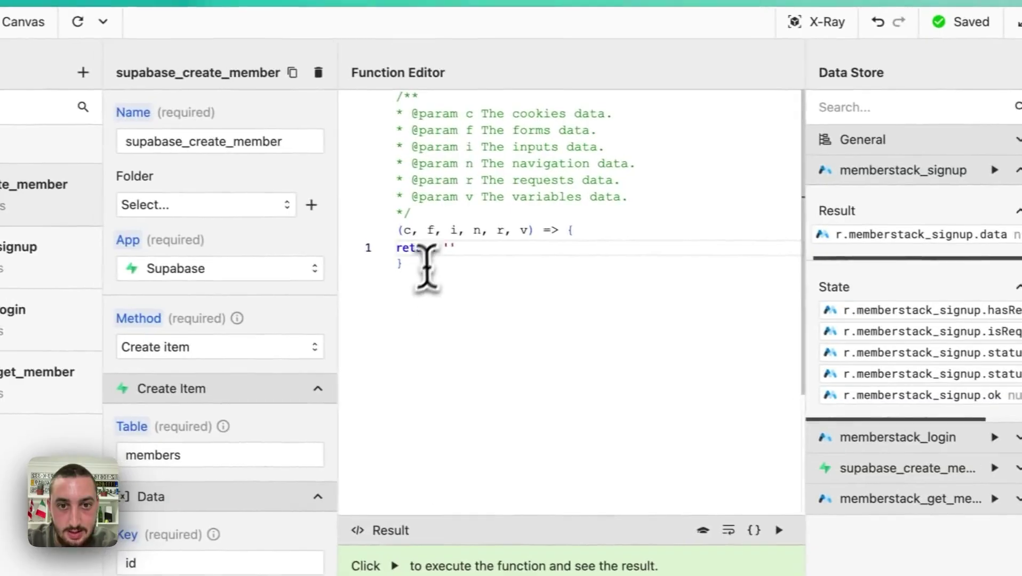
left_click(785, 490)
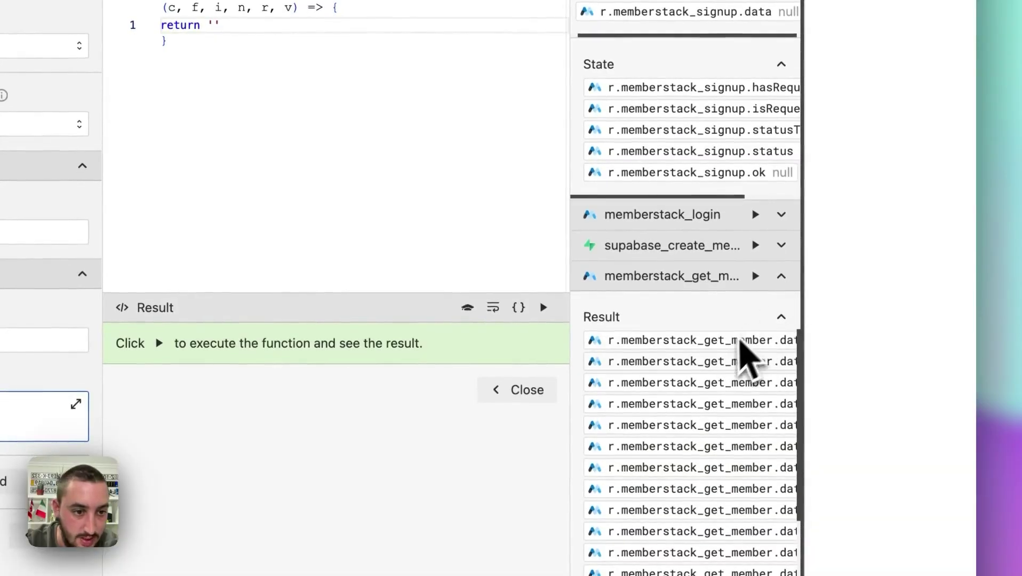
scroll(726, 377, "right", 3)
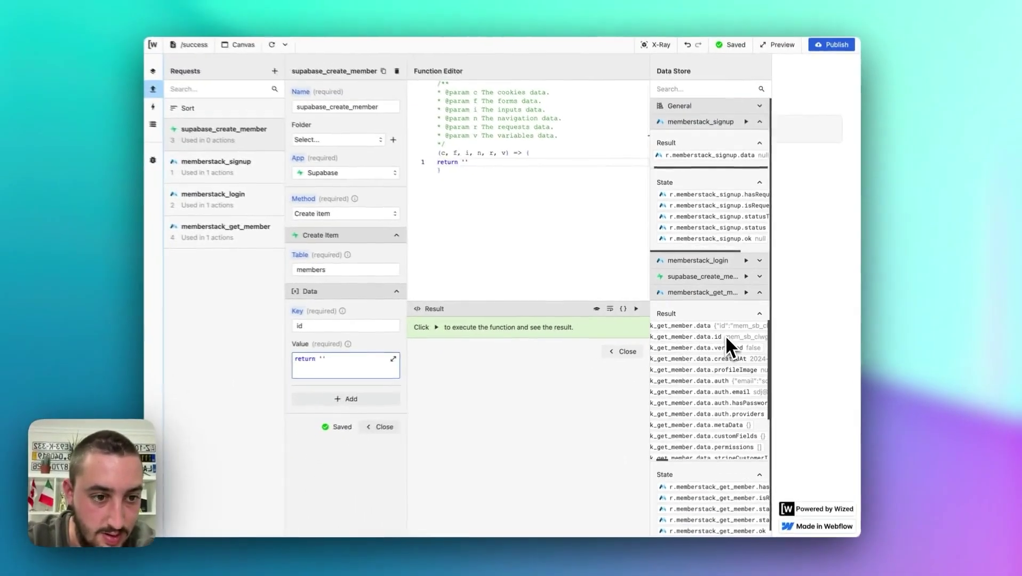
scroll(718, 364, "up", 2)
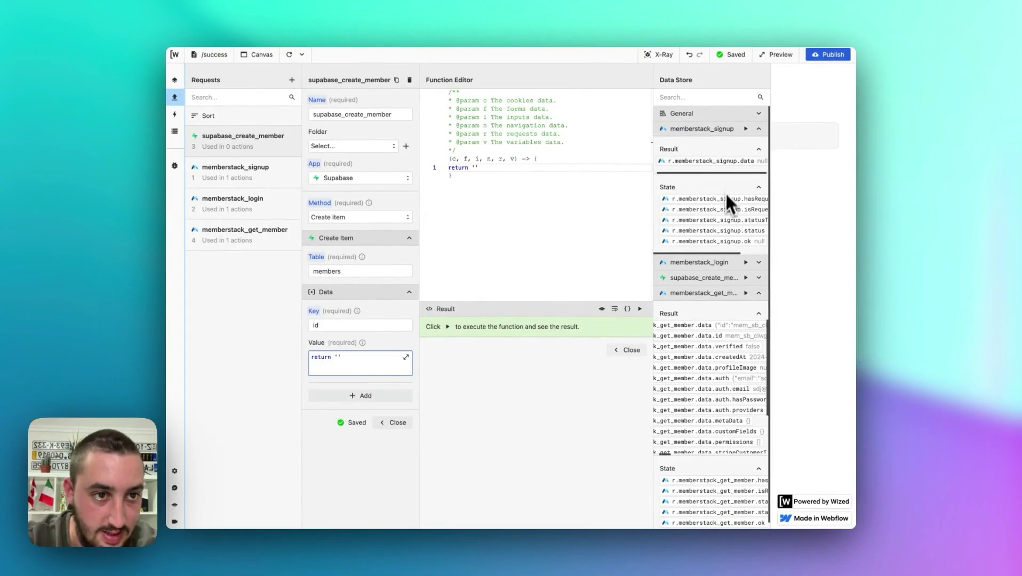
left_click_drag(730, 199, 564, 170)
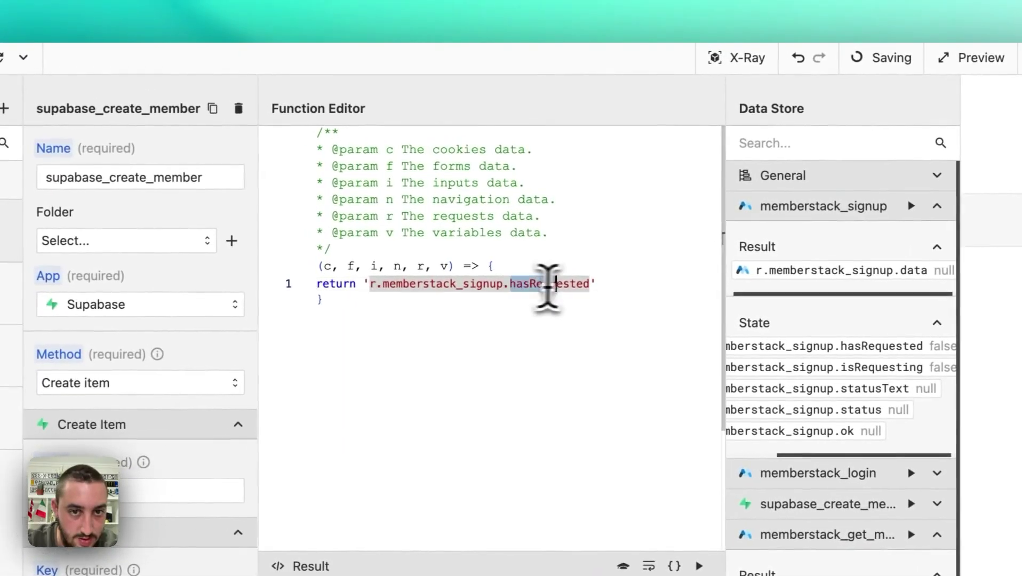
left_click_drag(549, 288, 591, 285)
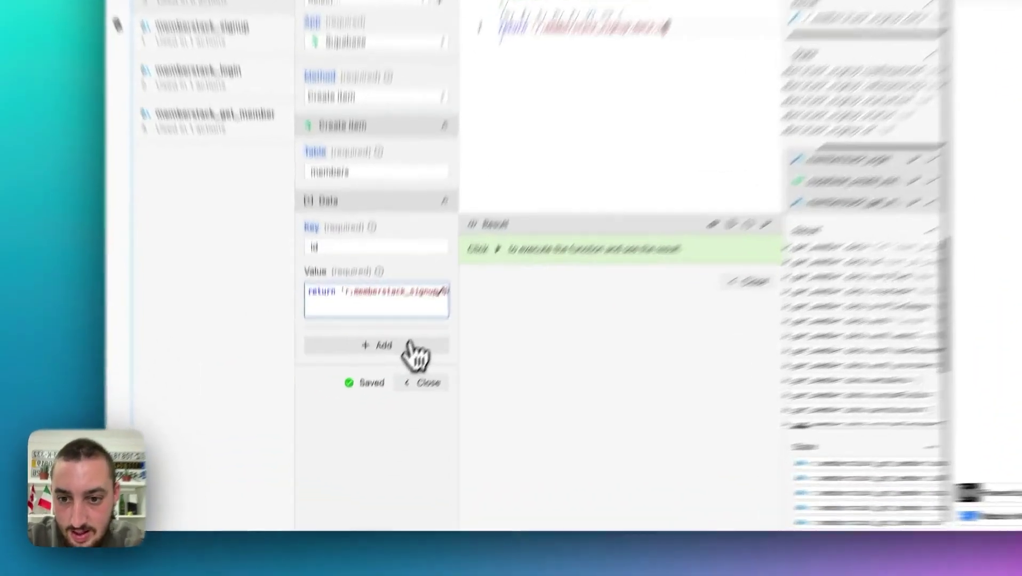
left_click(389, 396)
left_click(353, 409)
- Name the new key email and set its value to r.memberstack_signup.data.email
type("email")
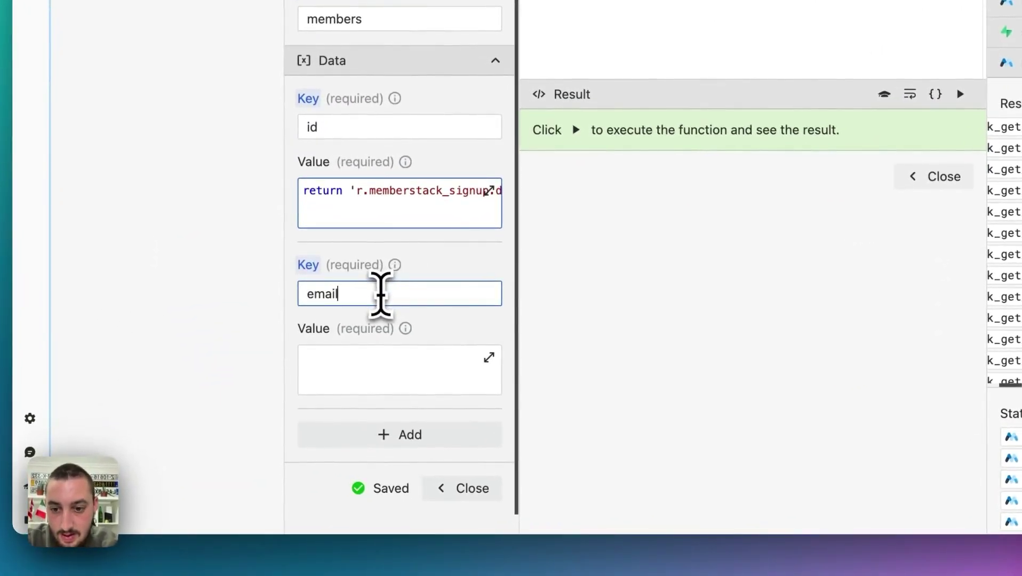
left_click(393, 353)
type("retu")
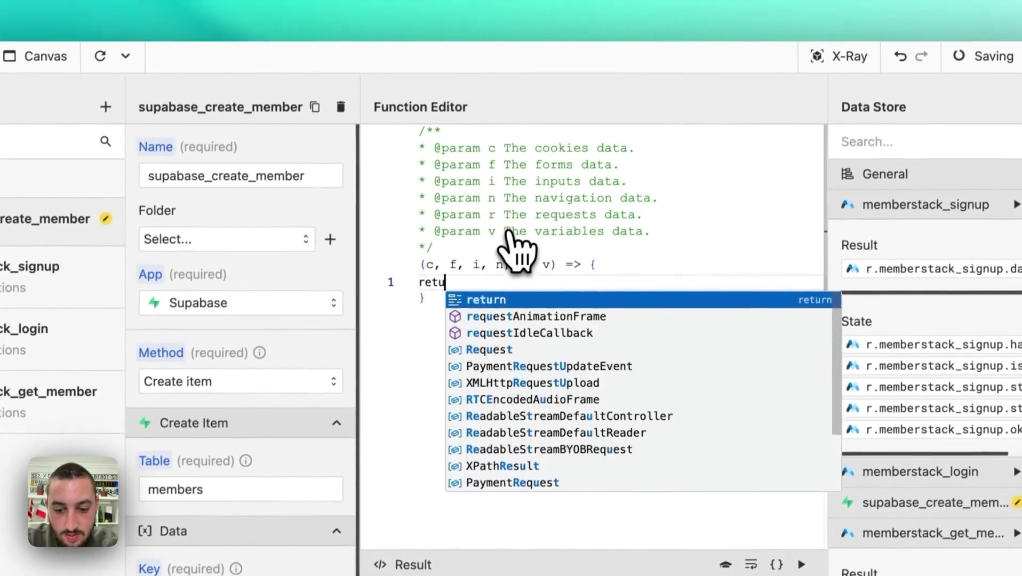
type("rn ''")
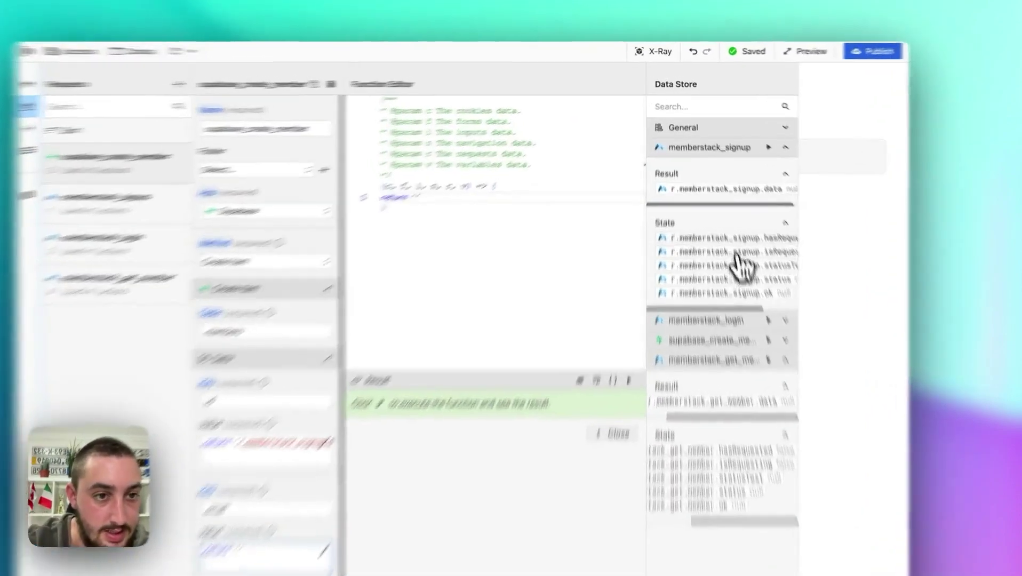
left_click(714, 198)
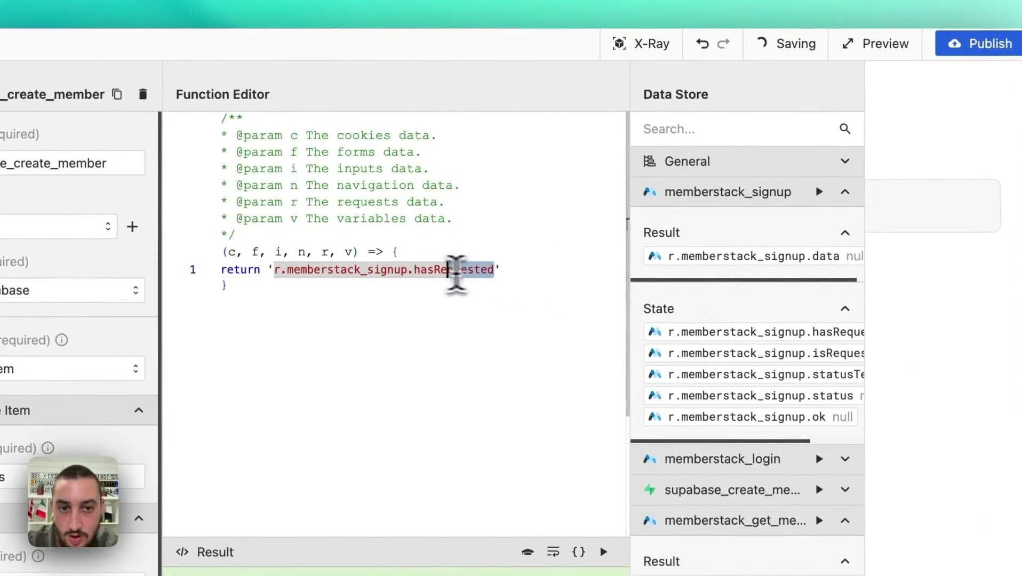
left_click_drag(454, 272, 414, 273)
type("data")
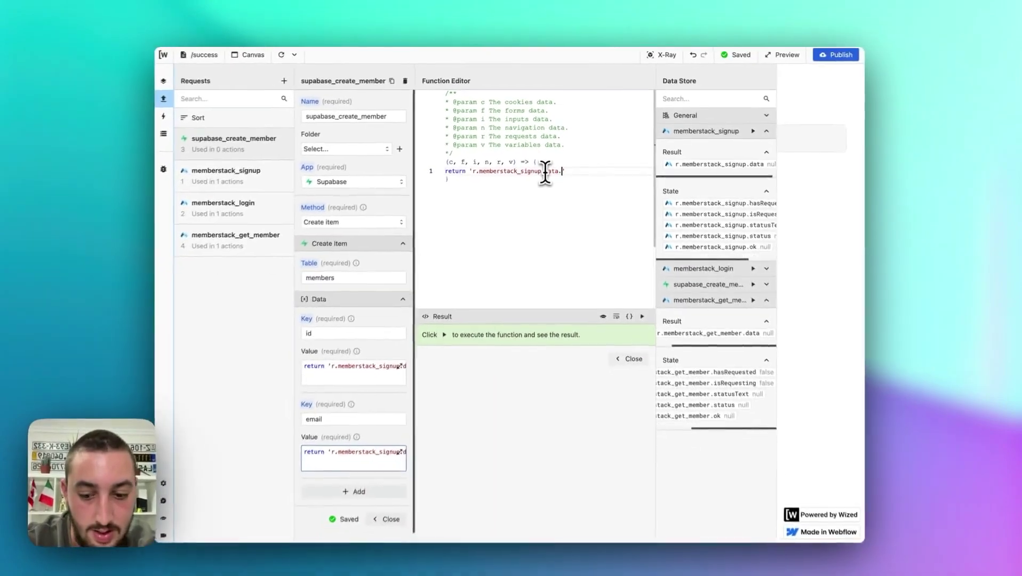
type(".aiemail")
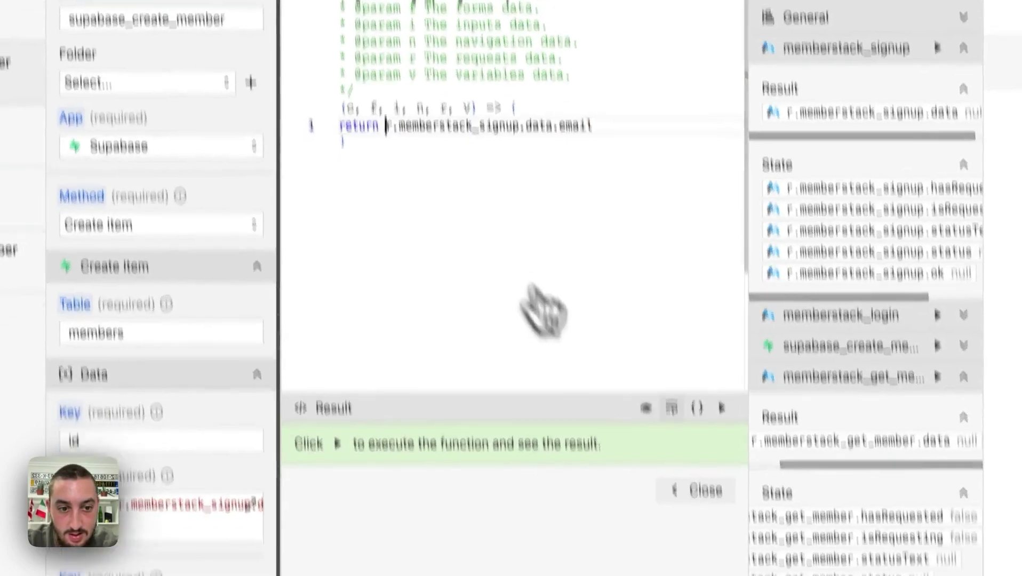
left_click(726, 456)
left_click(700, 539)
- Remove the opening quote so id returns r.memberstack_signup.data.id unquoted, then test it
left_click(258, 400)
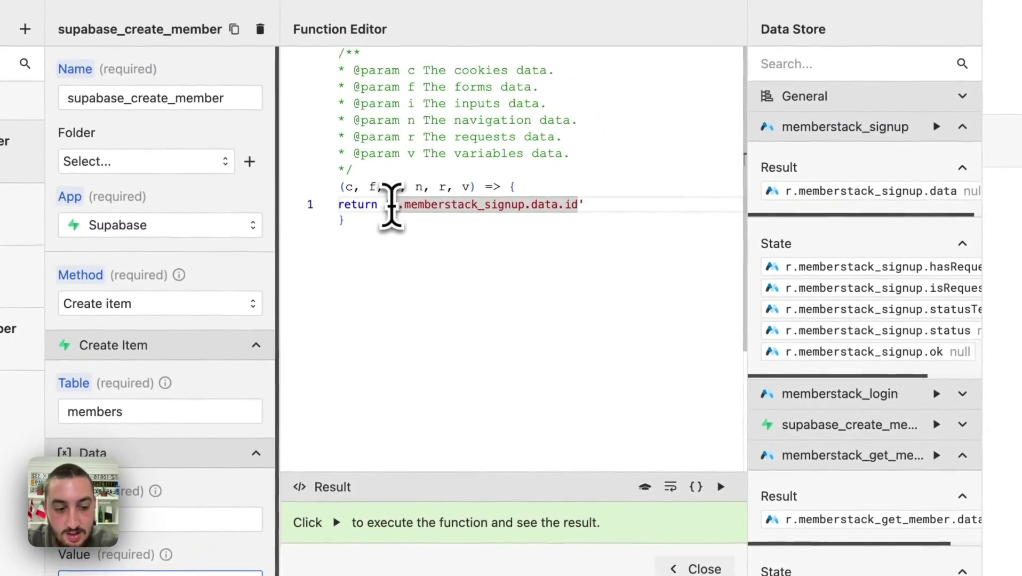
left_click(391, 204)
key("BackSpace")
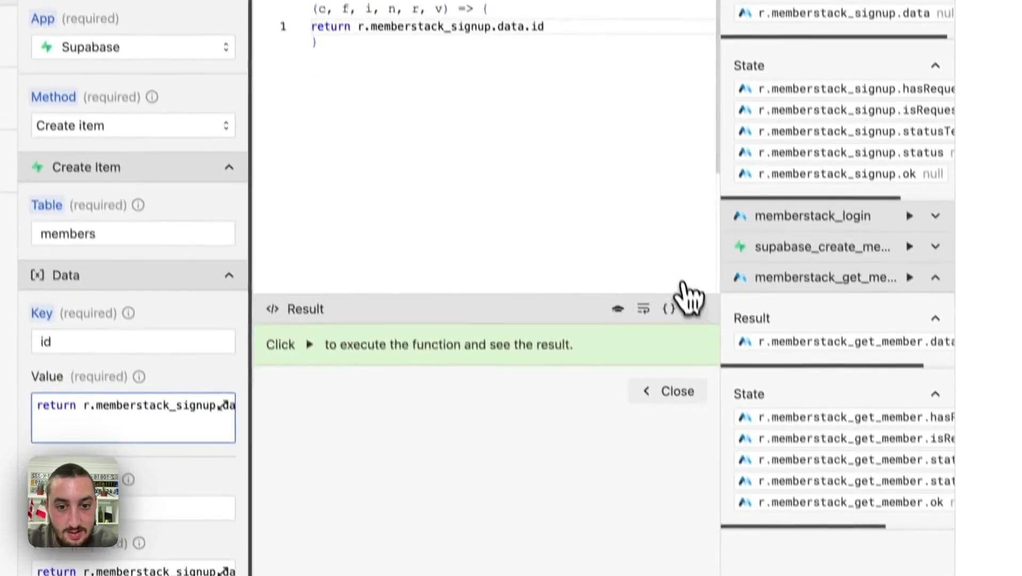
left_click(721, 487)
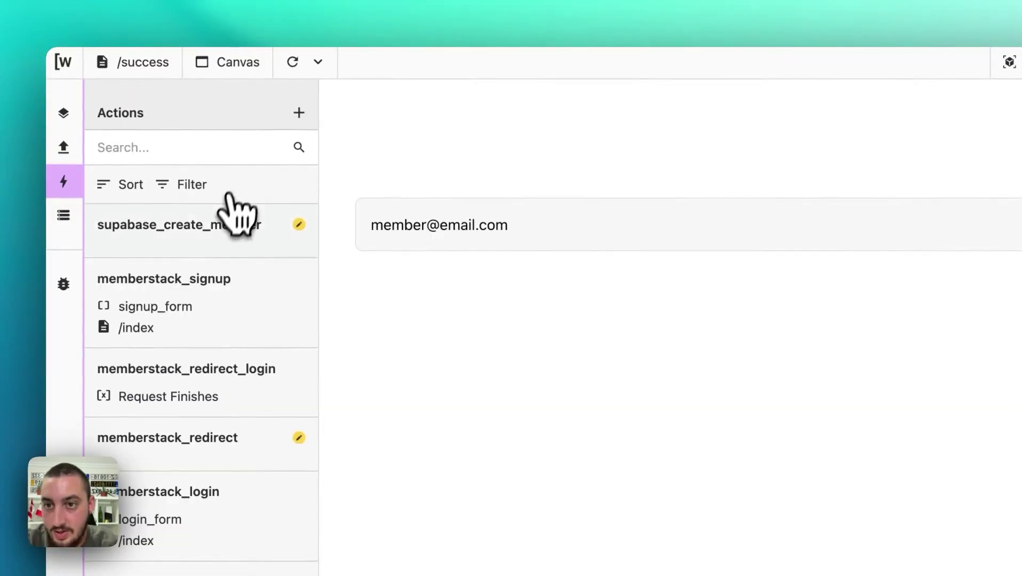
- Make memberstack_redirect fire when the memberstack_signup request finishes
left_click(217, 439)
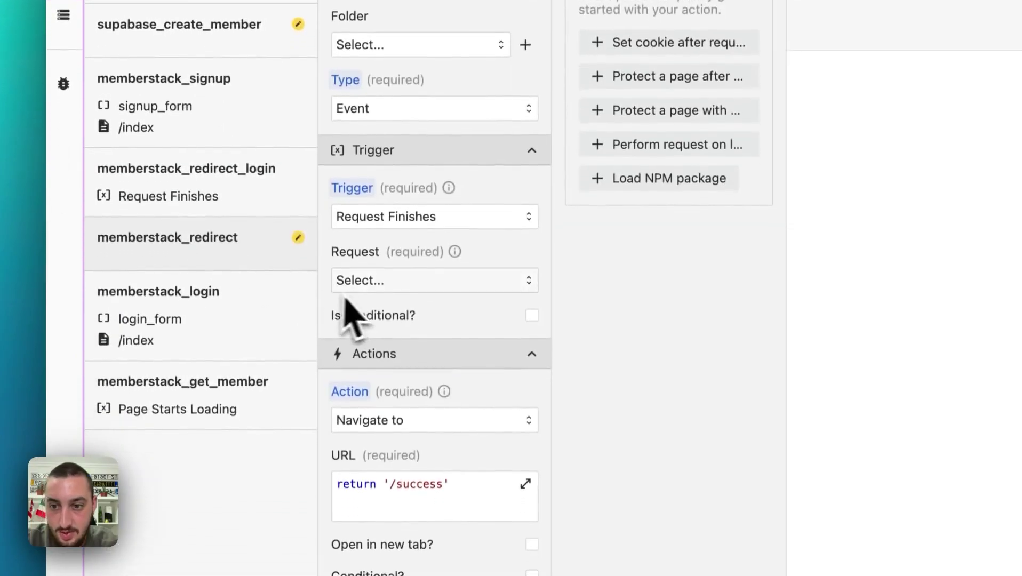
left_click(422, 279)
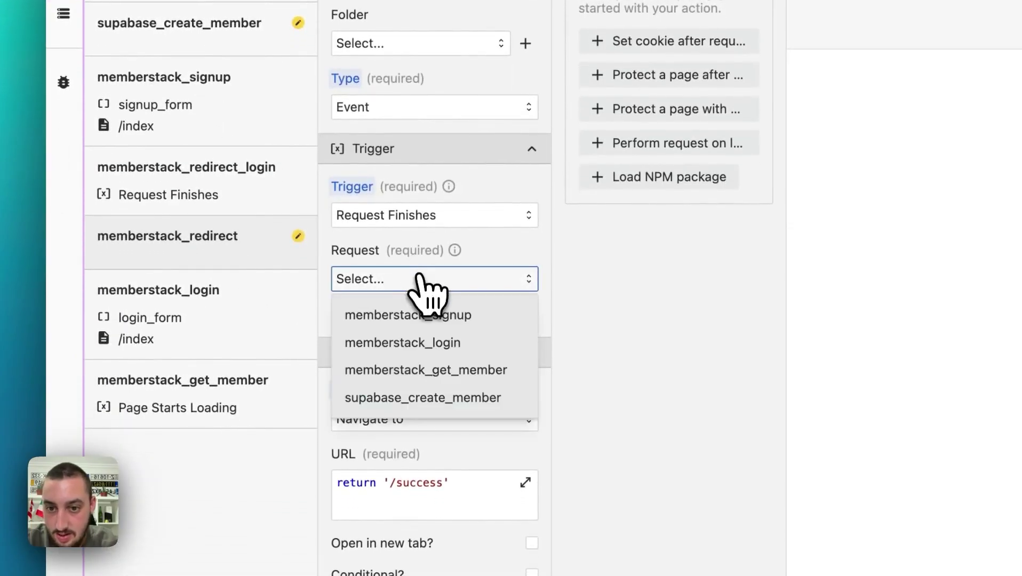
left_click(426, 319)
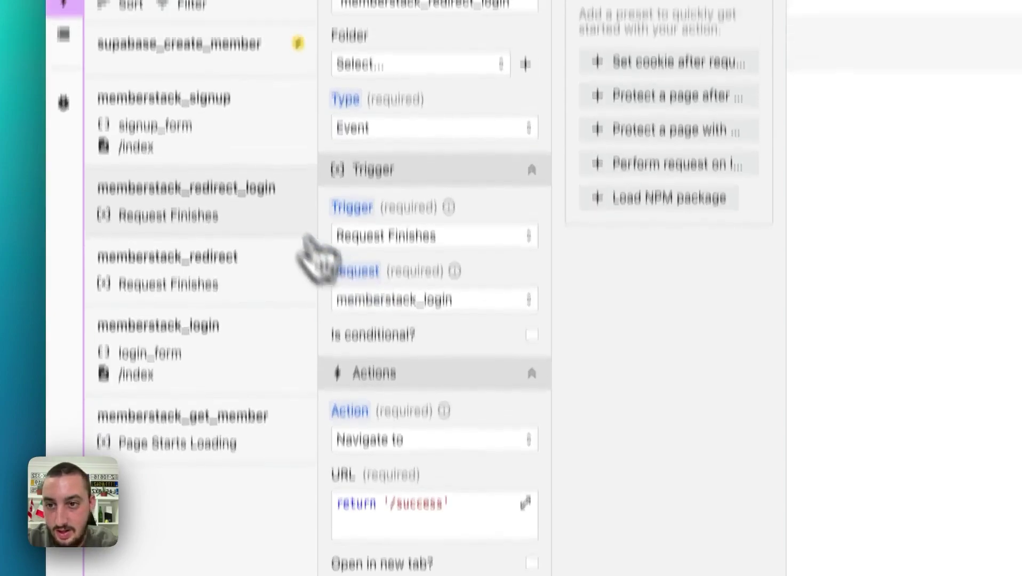
left_click(197, 45)
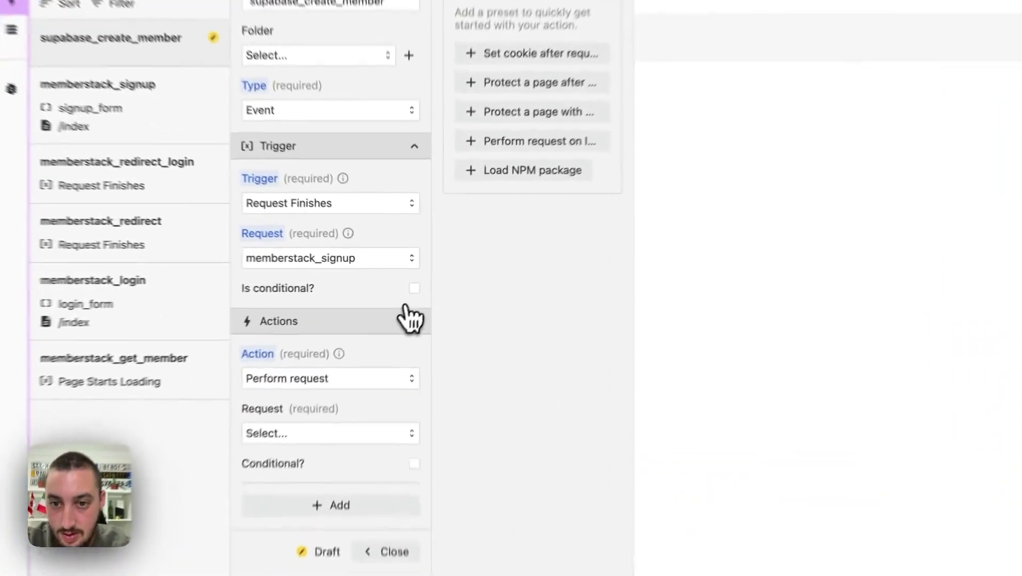
- Make supabase_create_member conditional on return r.memberstack_signup.status and test the condition
left_click(409, 281)
left_click(361, 320)
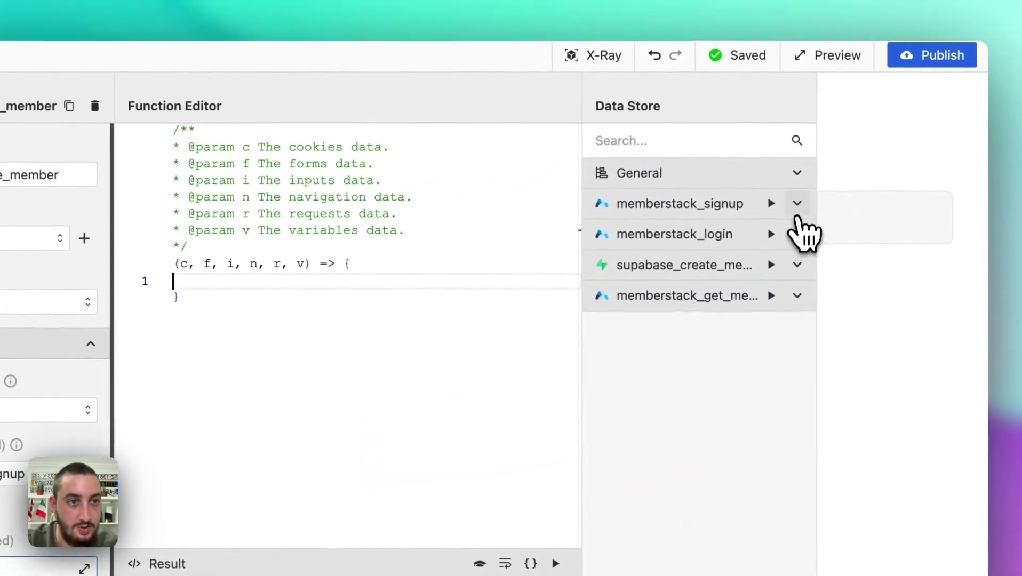
left_click(928, 112)
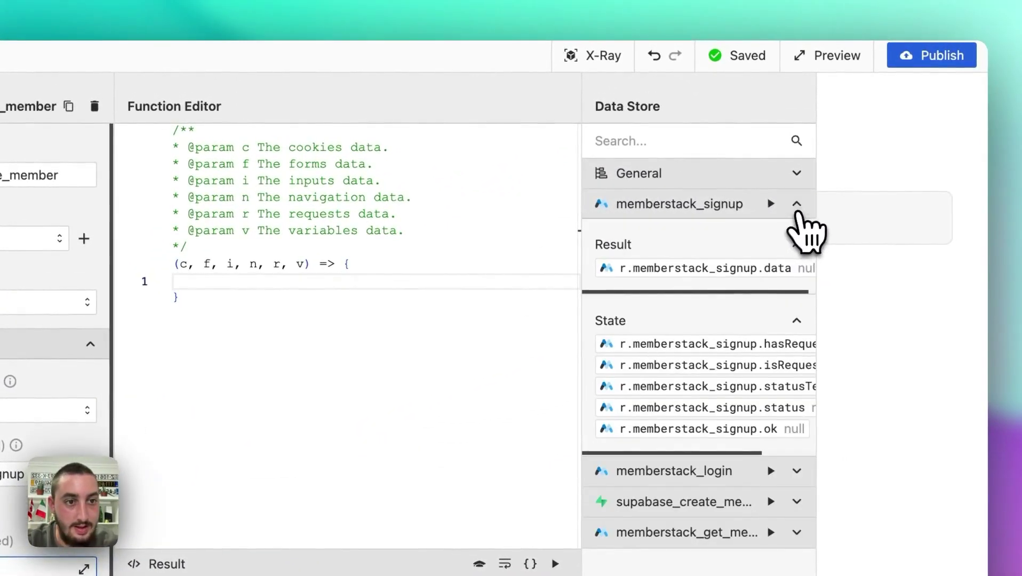
scroll(730, 358, "right", 3)
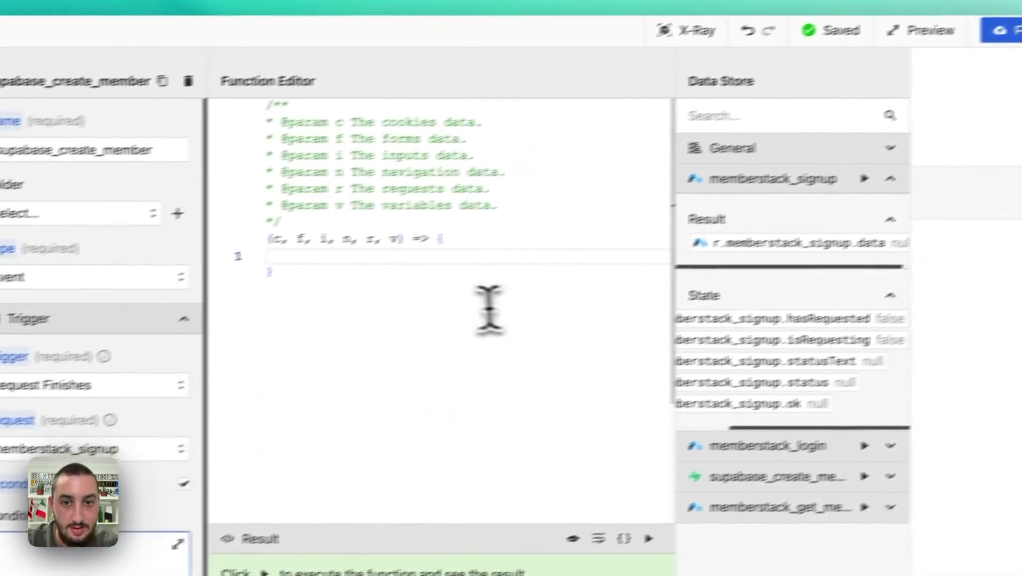
type("return")
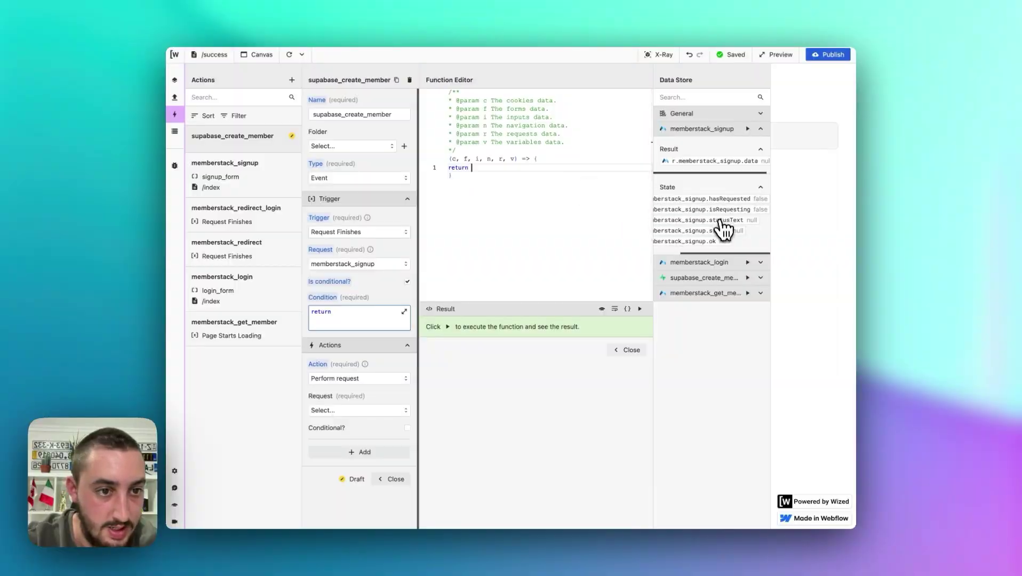
left_click(723, 230)
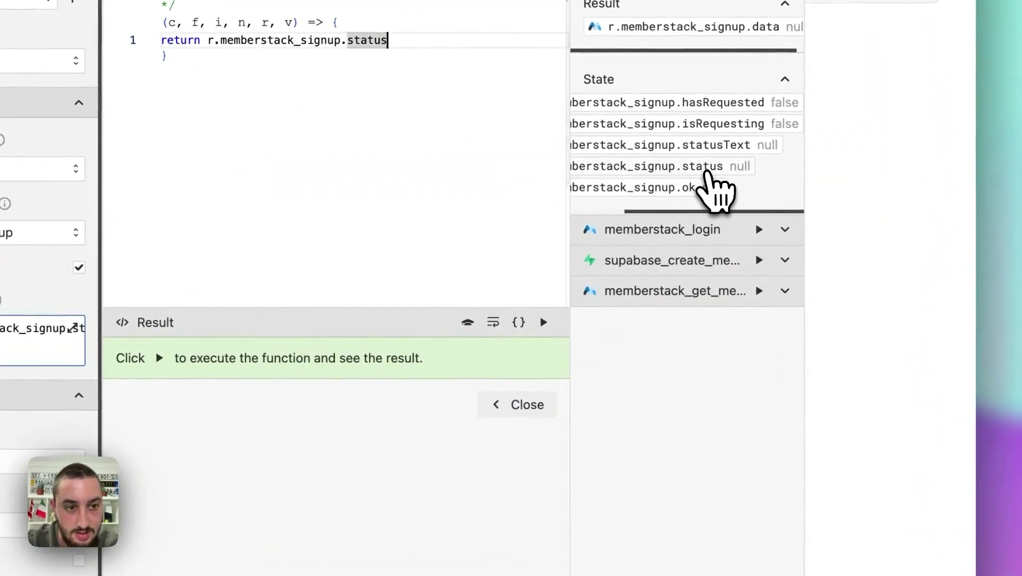
left_click(544, 323)
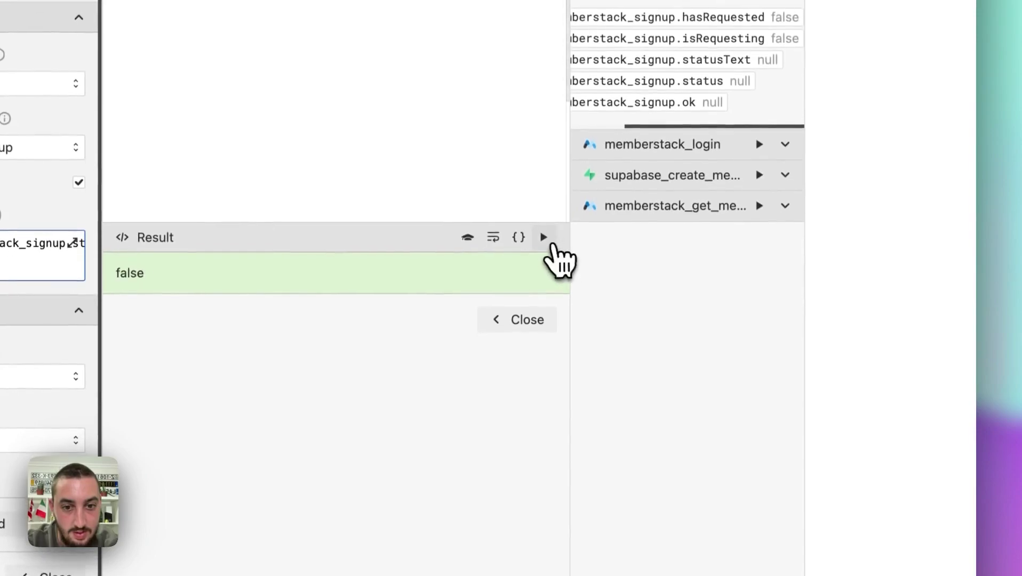
left_click(534, 320)
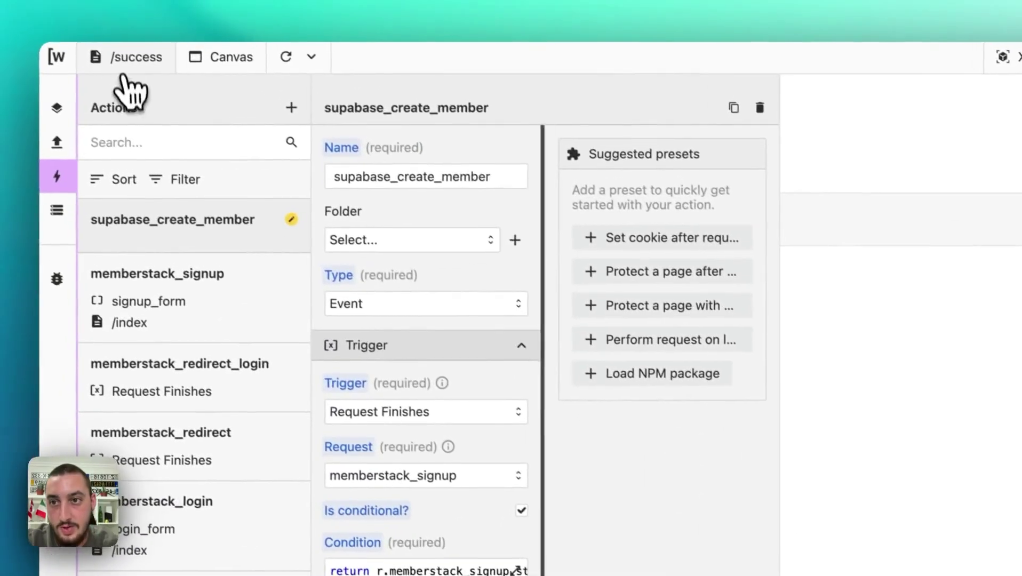
- Set the action's request to supabase_create_member and save it
left_click(134, 61)
left_click(198, 168)
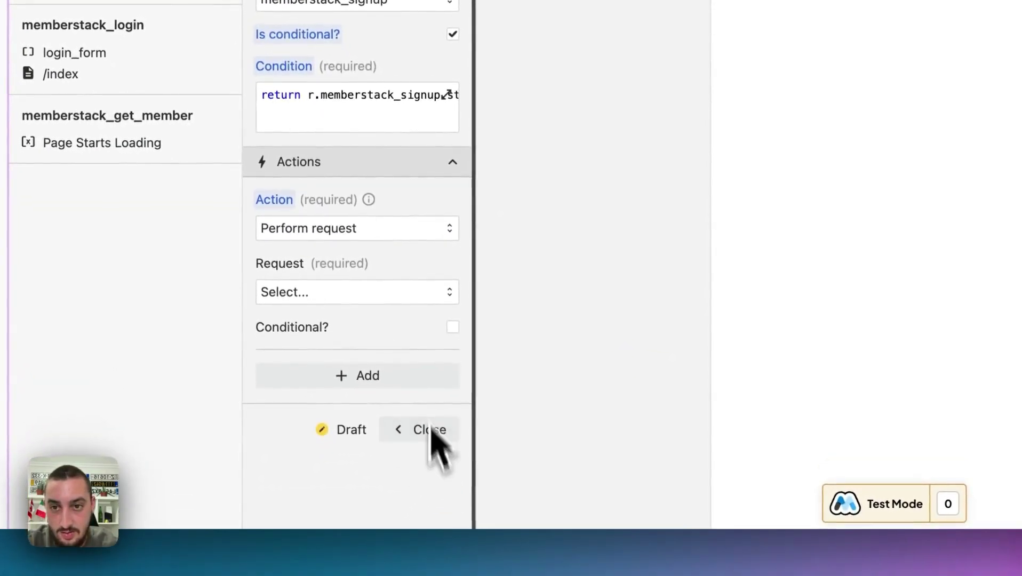
left_click(429, 431)
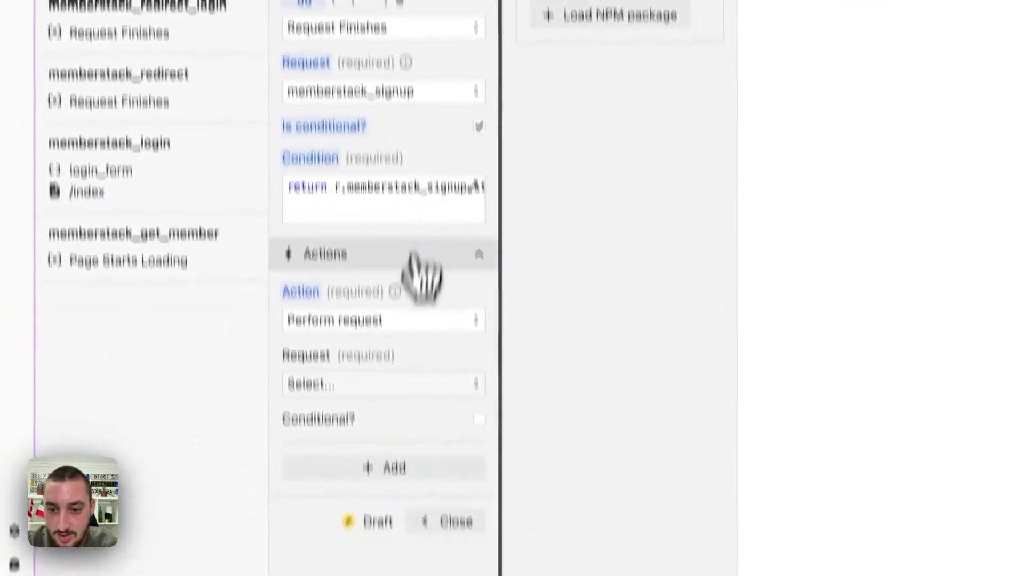
left_click(380, 278)
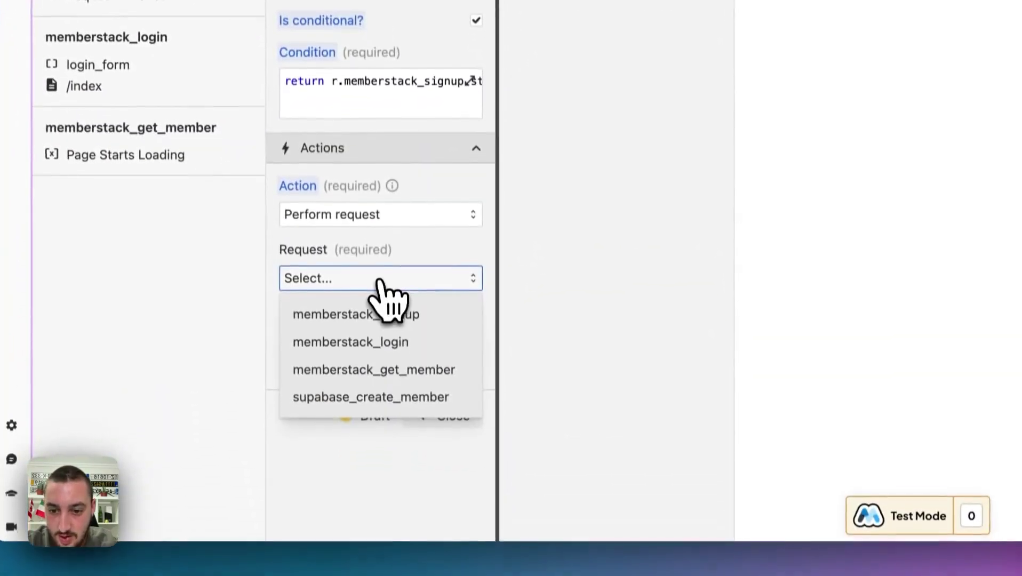
left_click(390, 397)
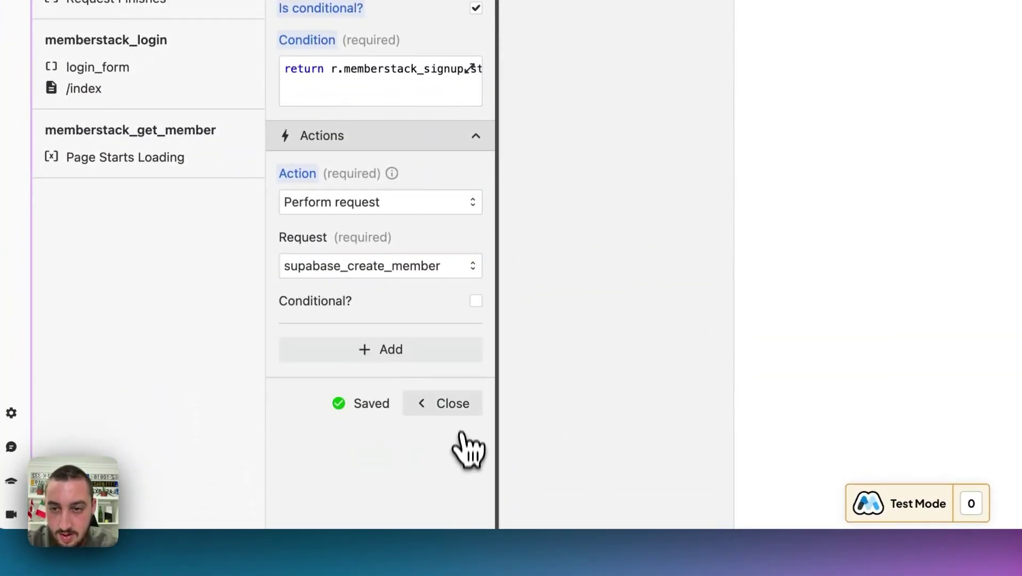
left_click(463, 411)
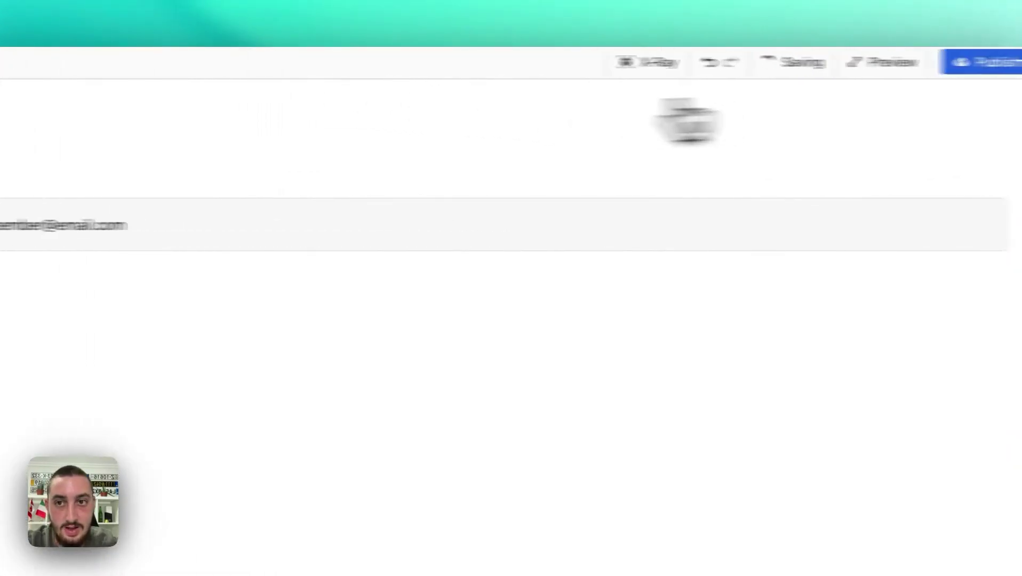
- Reload the /index page and submit a test sign-up with a new email and password
left_click(102, 64)
left_click(103, 64)
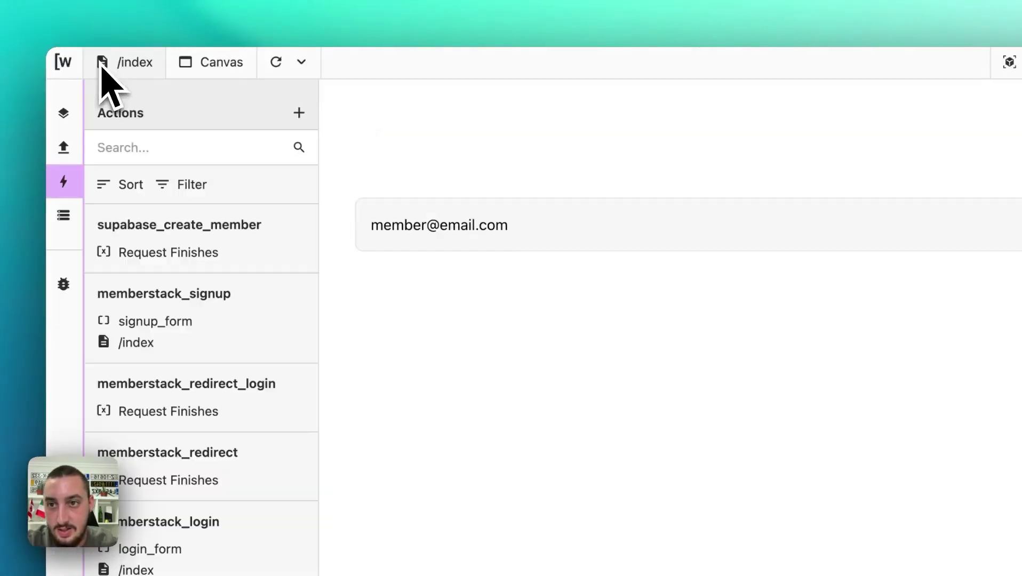
key("super+r")
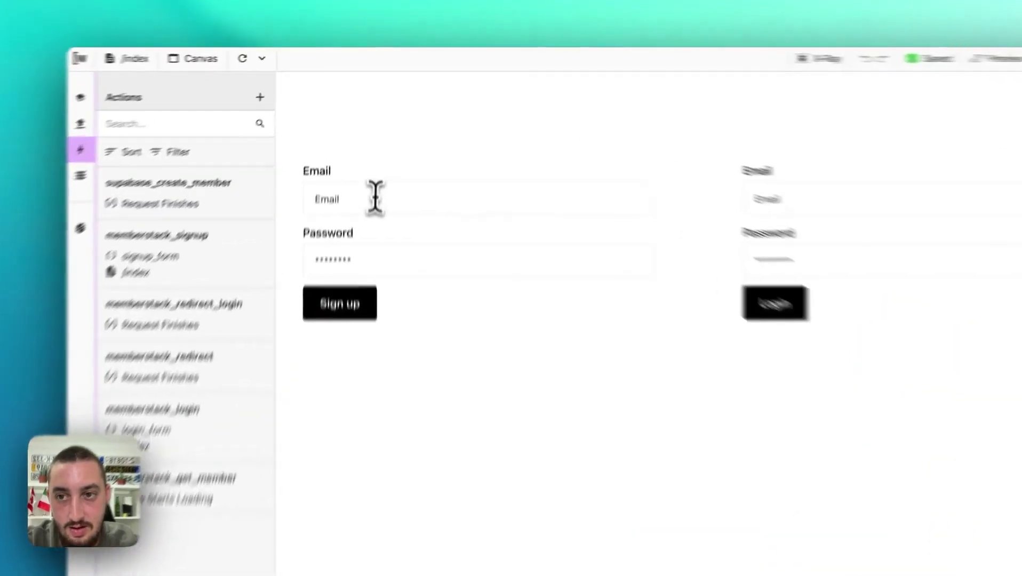
left_click(373, 141)
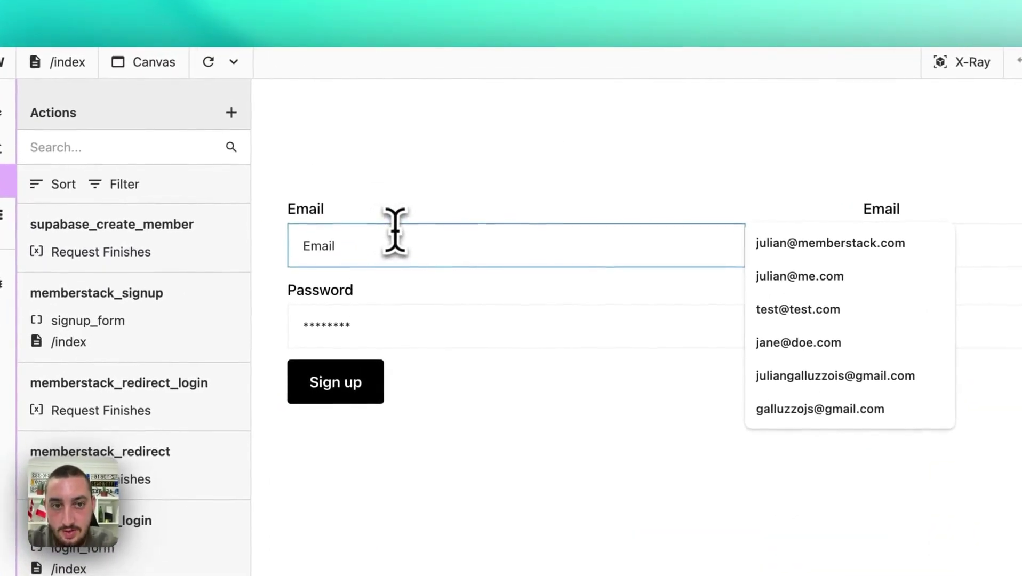
type("sdsd@jkskjdkjd.com")
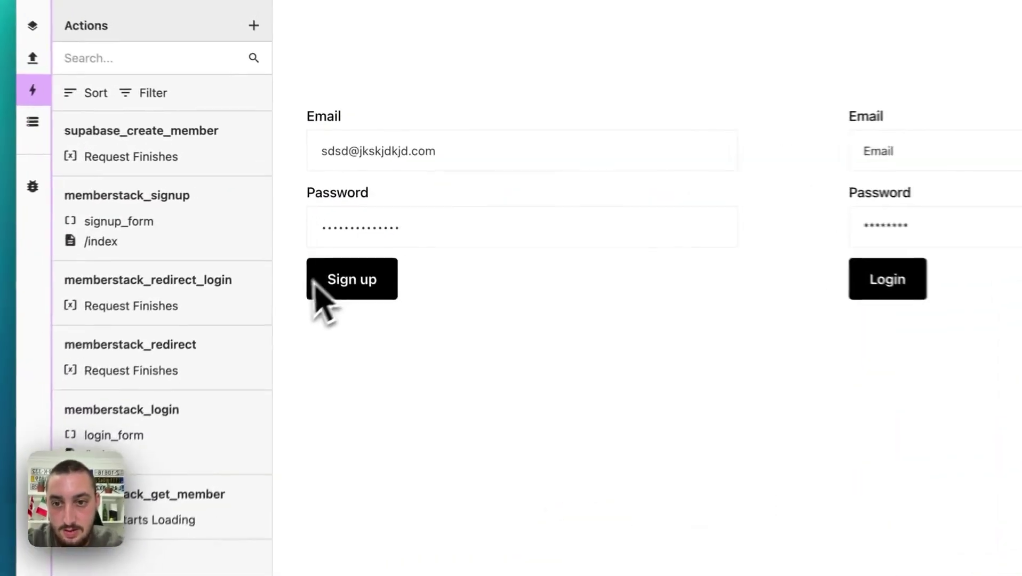
left_click(325, 215)
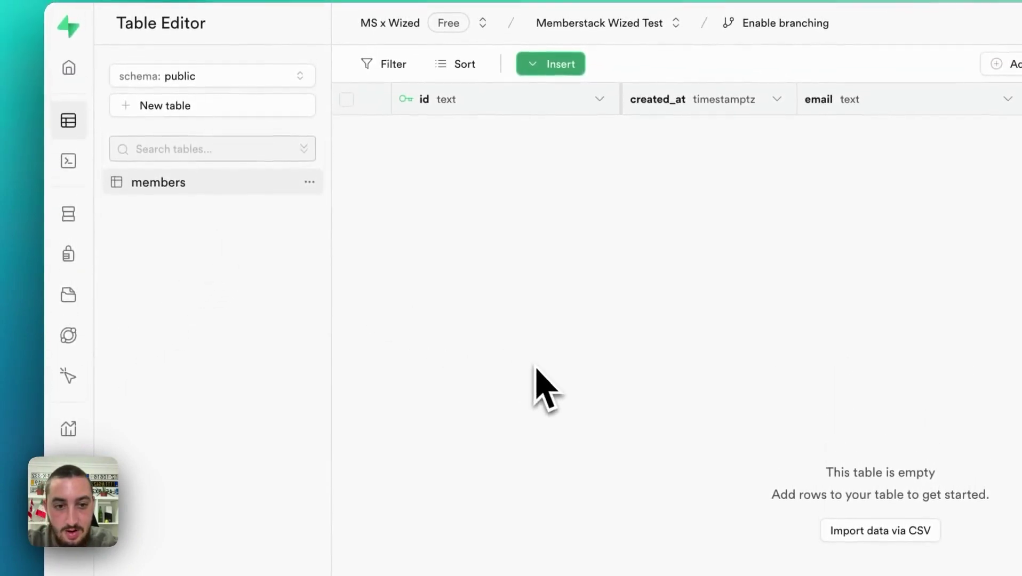
- Refresh the Supabase members table, which still shows 0 records
left_click(1021, 575)
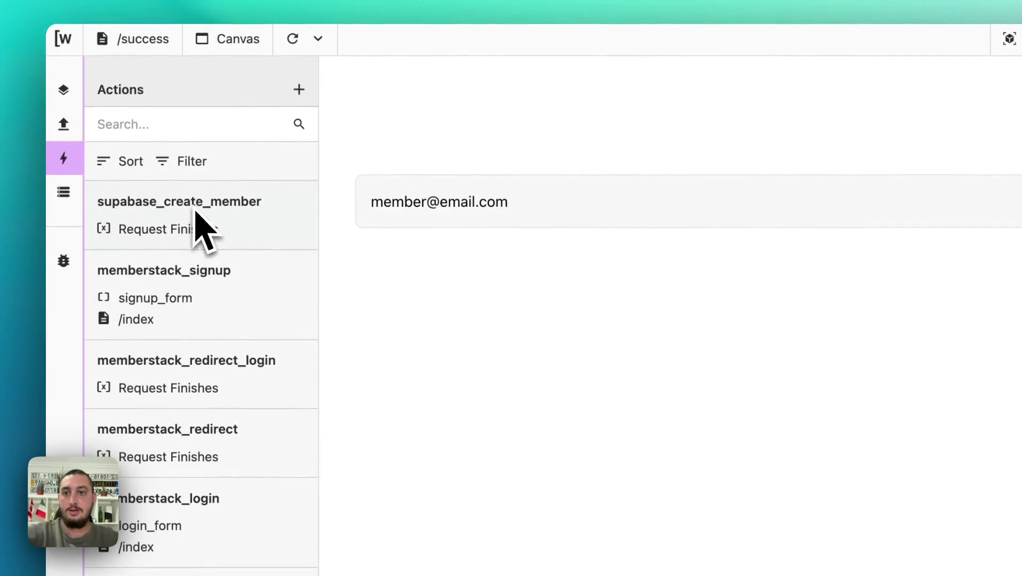
- Review supabase_create_member's condition against the Data Store entries, then open the memberstack_signup action
left_click(101, 211)
left_click(707, 575)
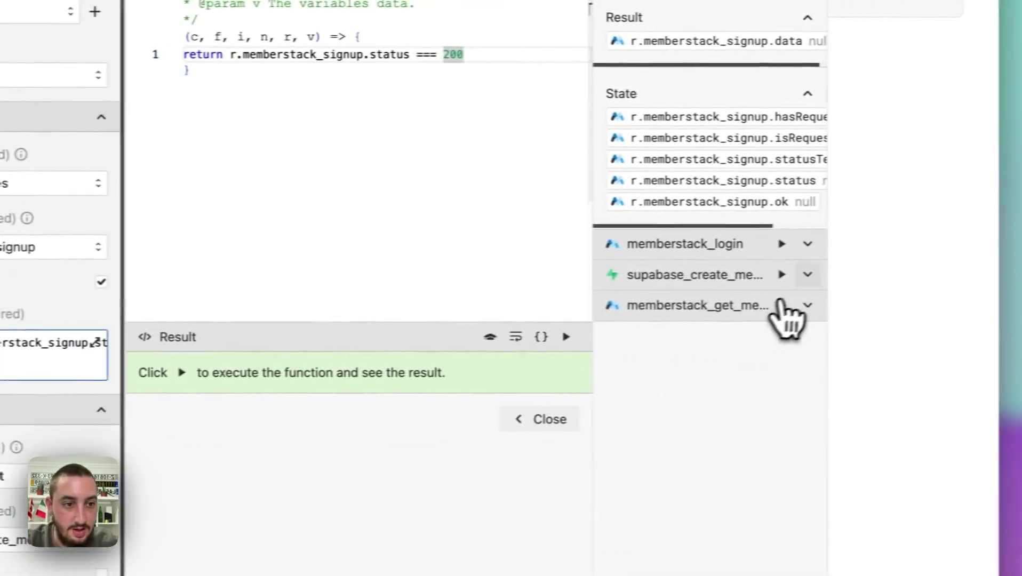
left_click(1021, 575)
scroll(765, 320, "down", 5)
left_click(785, 193)
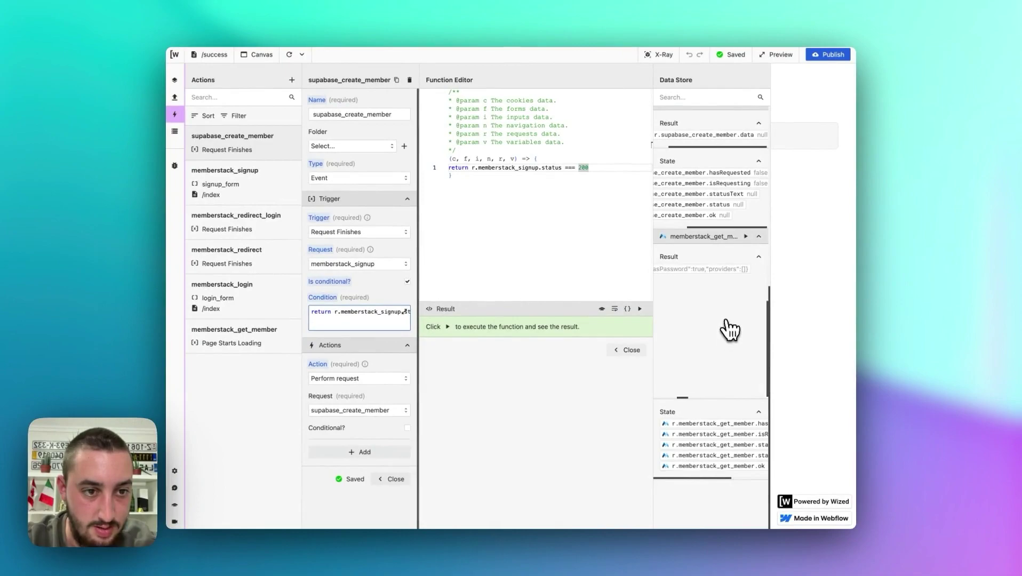
scroll(726, 315, "up", 3)
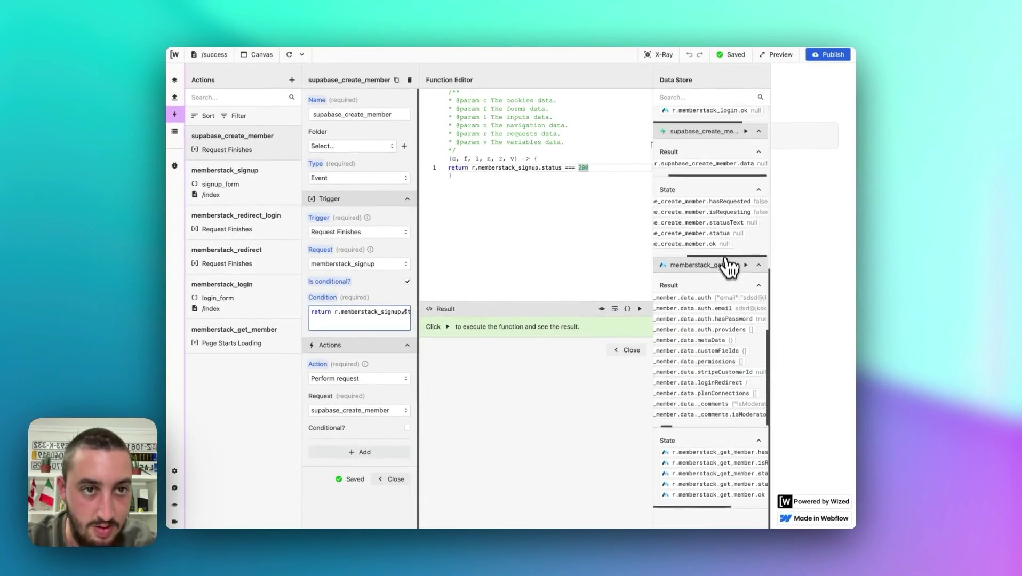
scroll(698, 197, "up", 3)
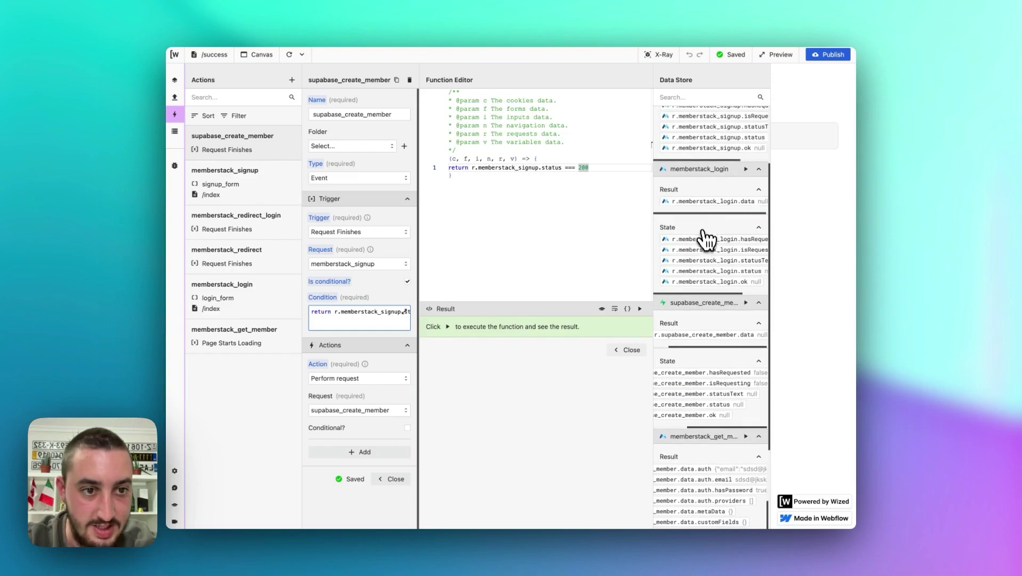
scroll(706, 250, "up", 3)
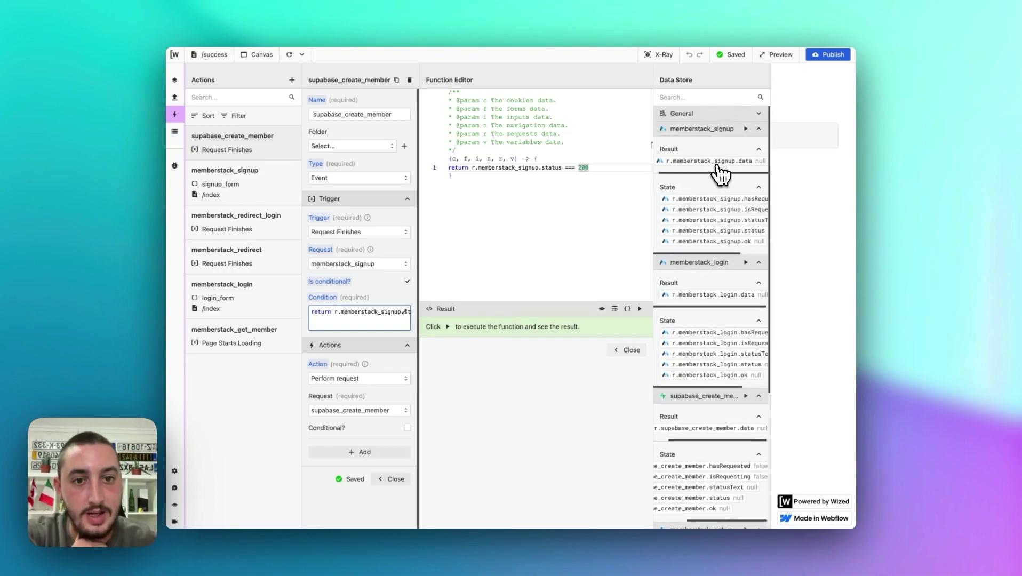
left_click(283, 181)
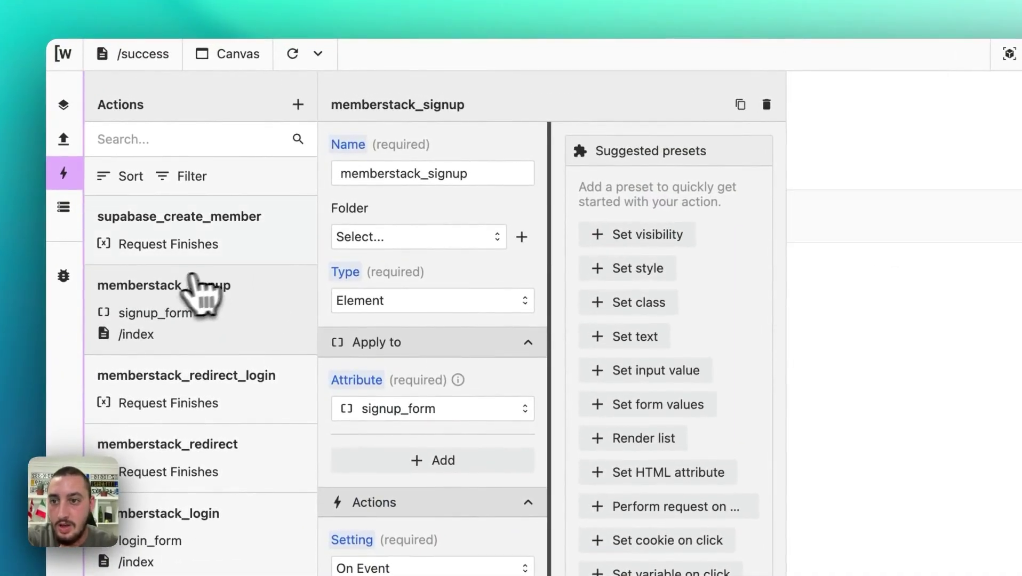
- Run another test signup from /index with a new email, landing on /success
left_click(77, 209)
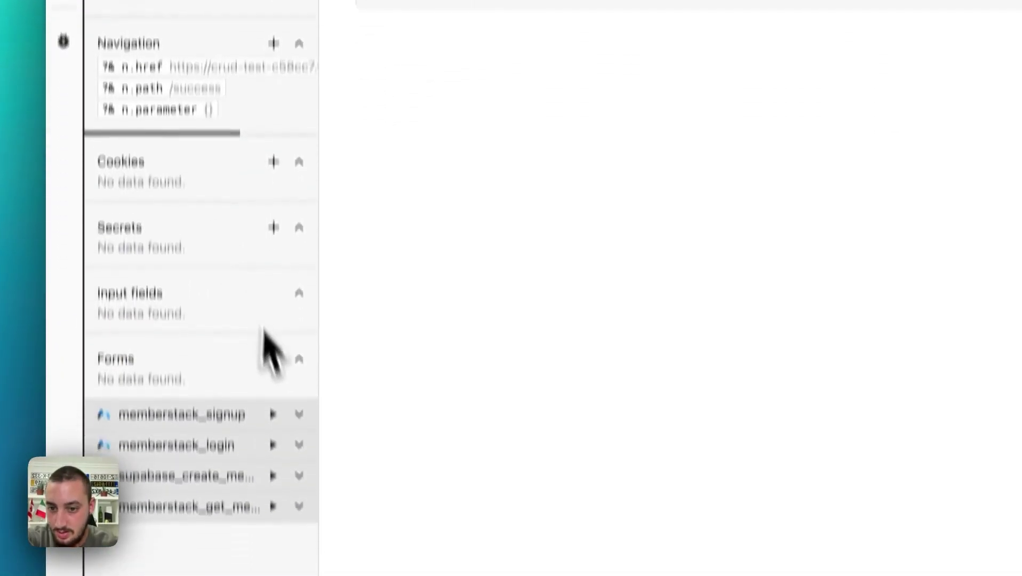
left_click(296, 393)
scroll(302, 394, "down", 3)
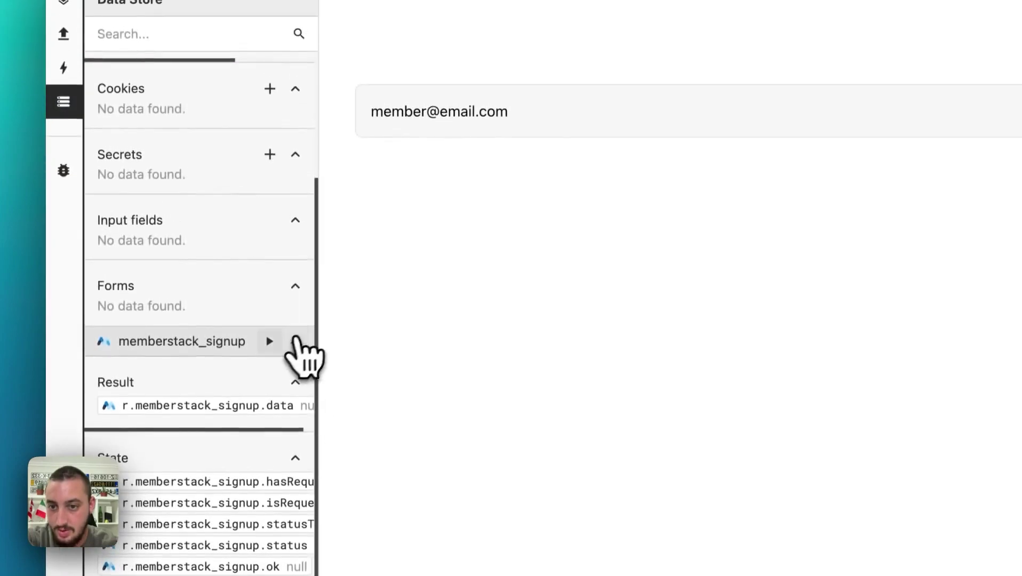
left_click(144, 63)
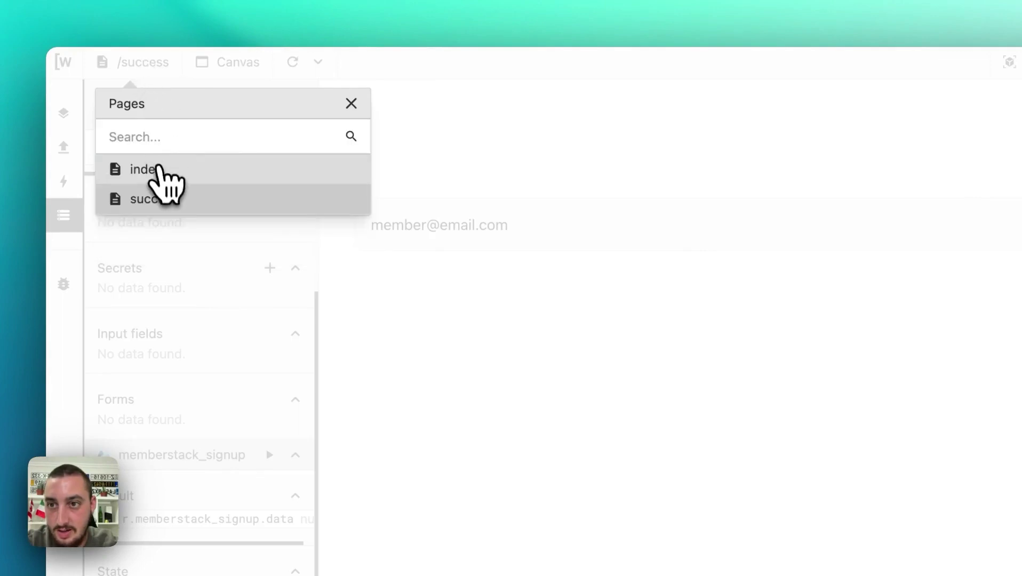
left_click(156, 170)
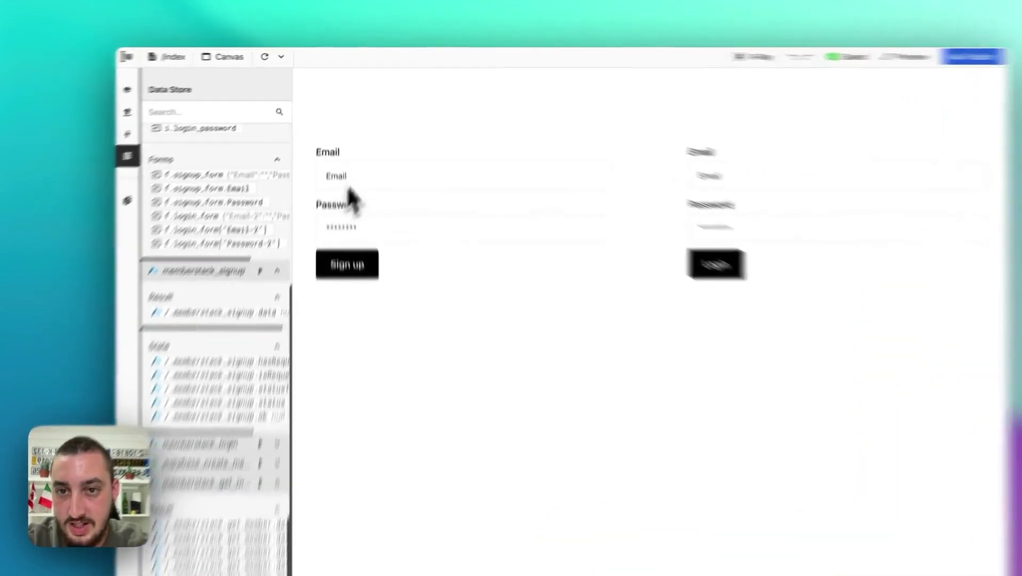
left_click(371, 152)
type("sdsdcs@Jjsdj.com")
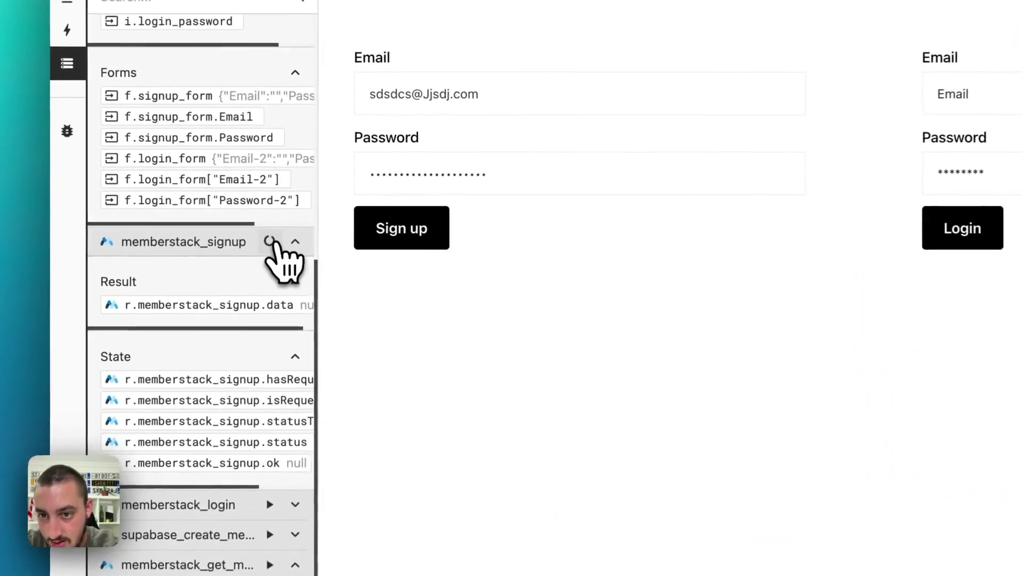
left_click(278, 222)
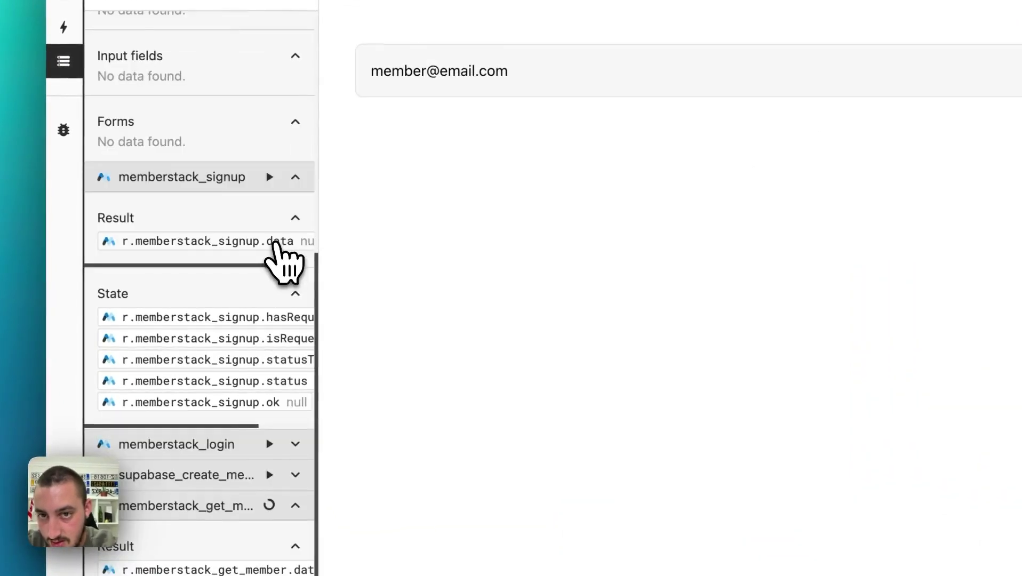
scroll(278, 288, "down", 3)
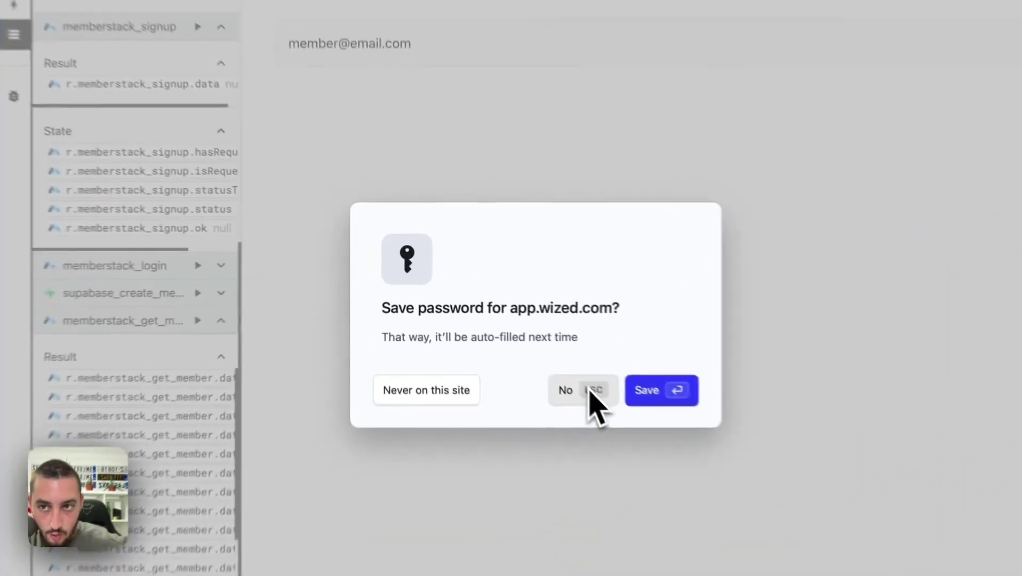
- Make memberstack_redirect fire when supabase_create_member finishes
left_click(495, 329)
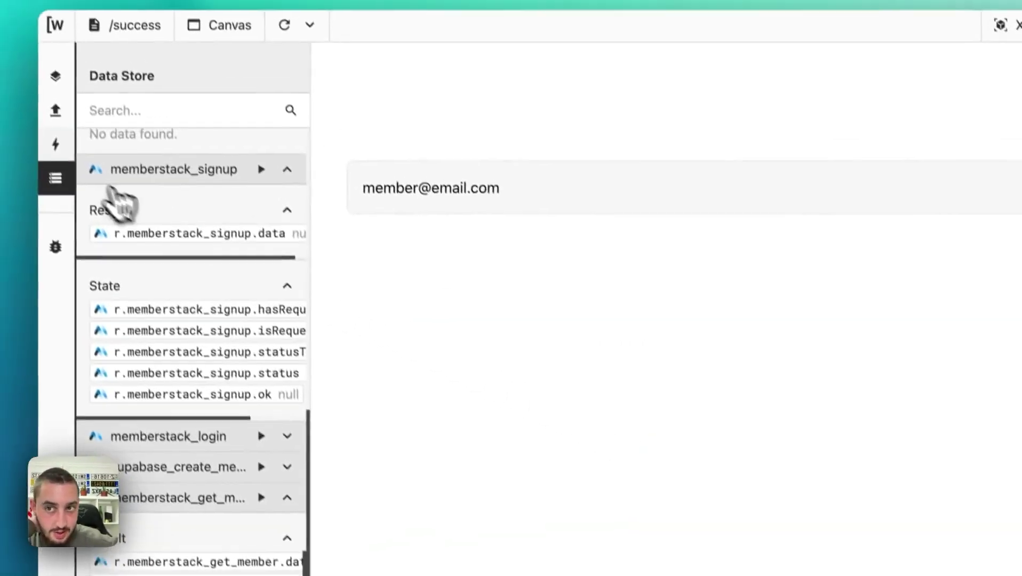
left_click(55, 151)
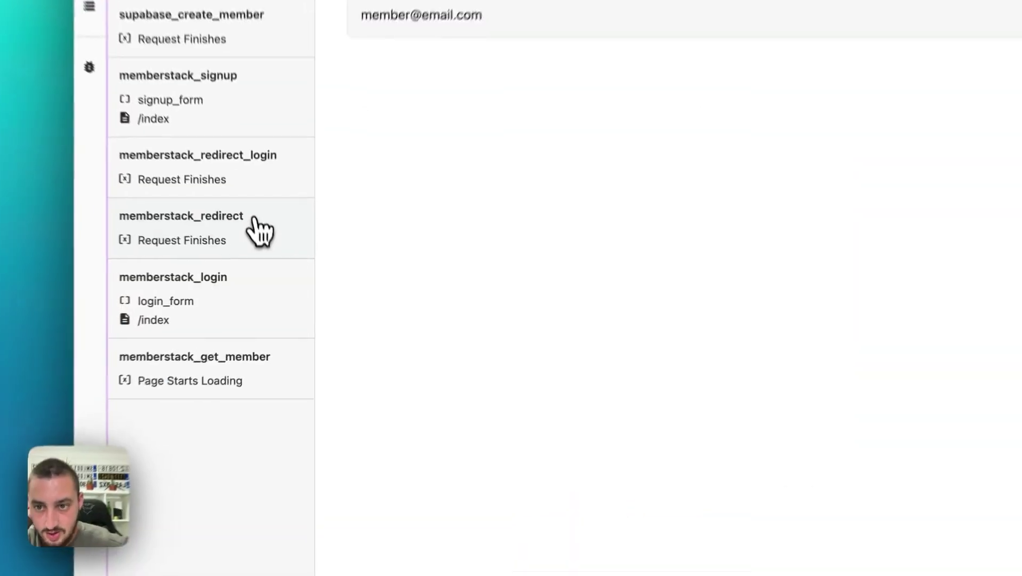
left_click(259, 229)
left_click(398, 240)
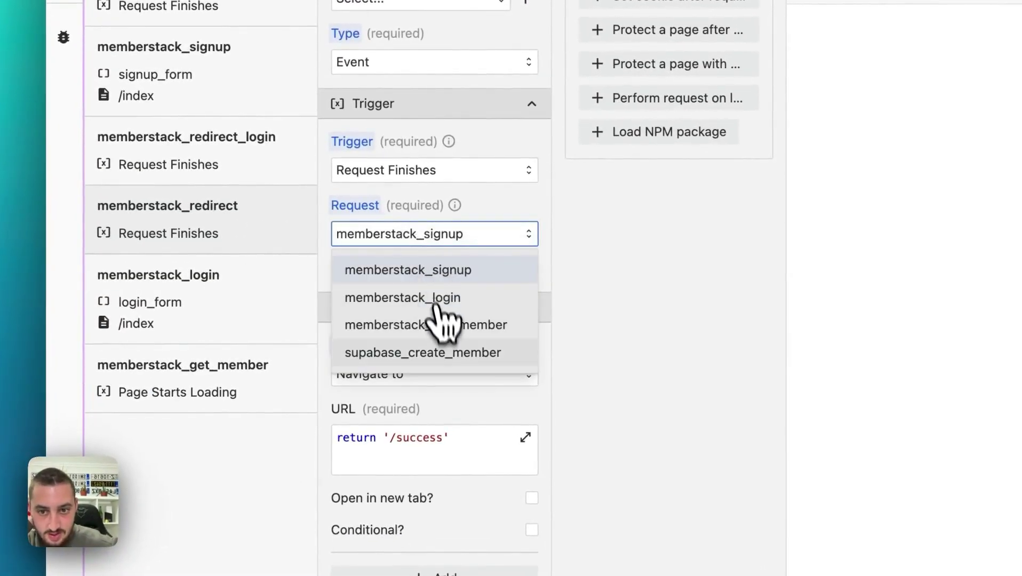
left_click(443, 350)
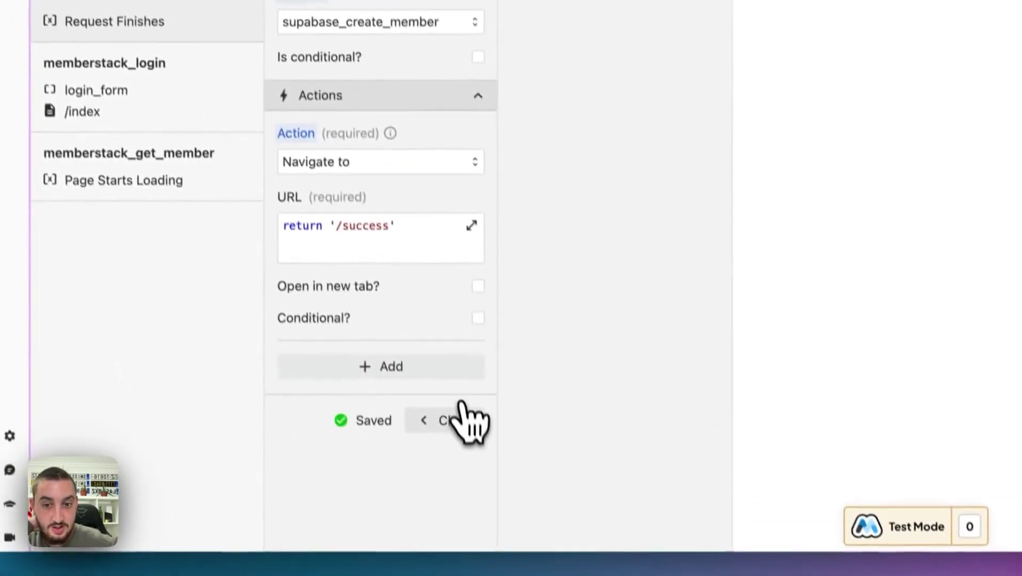
left_click(456, 404)
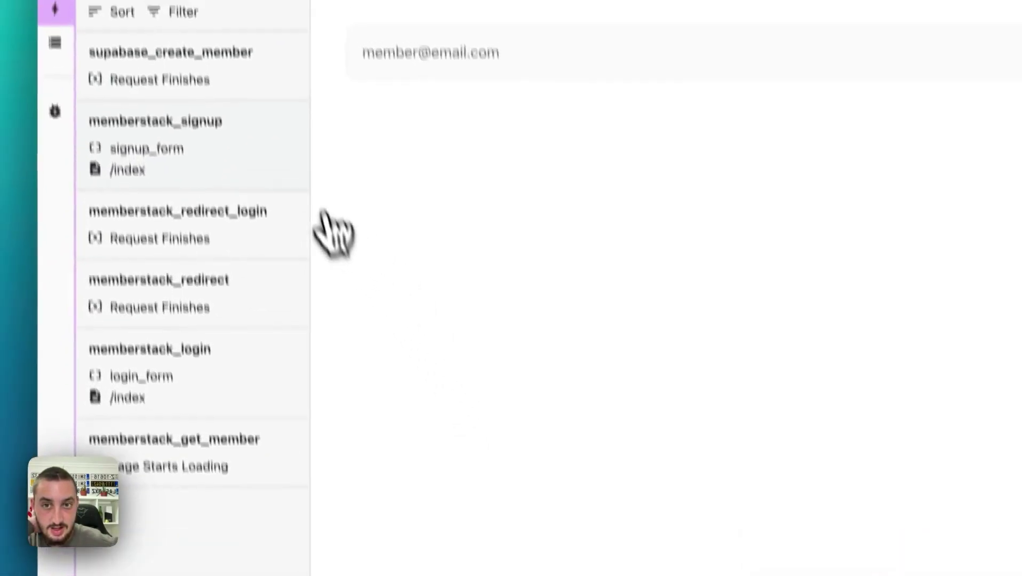
- Re-test the signup from /index and inspect the supabase_create_member results in the Data Store
left_click(147, 59)
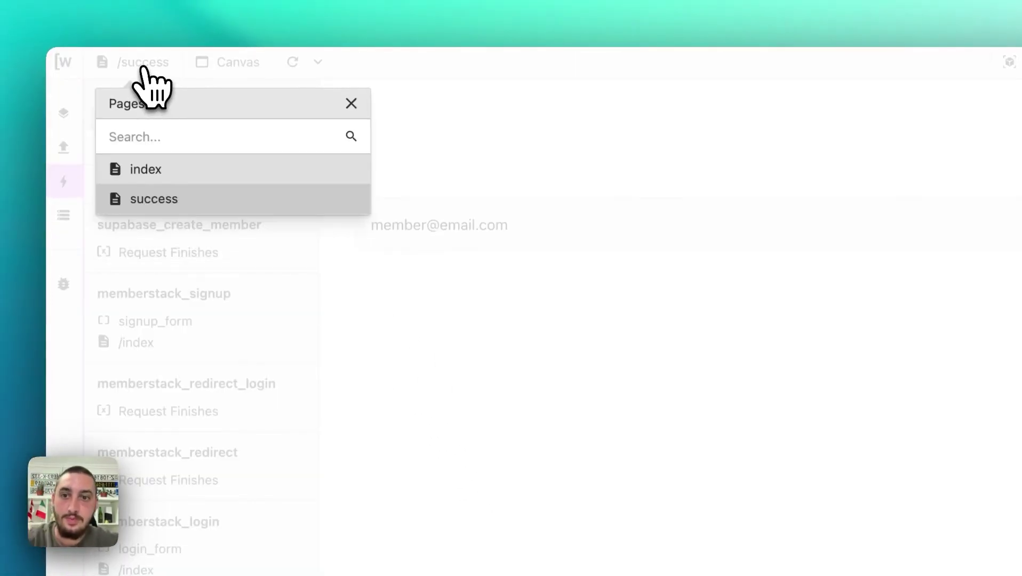
left_click(155, 170)
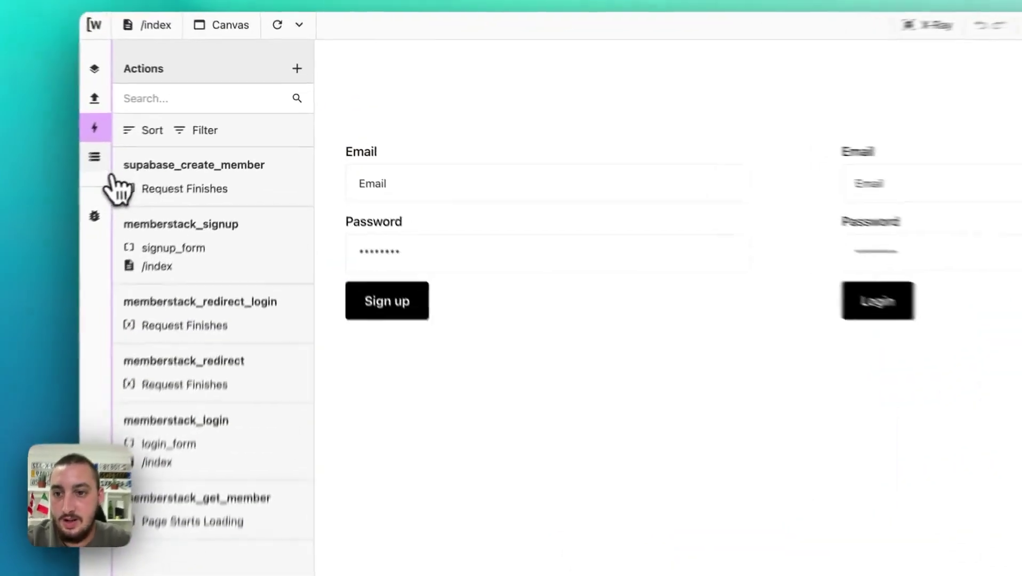
left_click(173, 133)
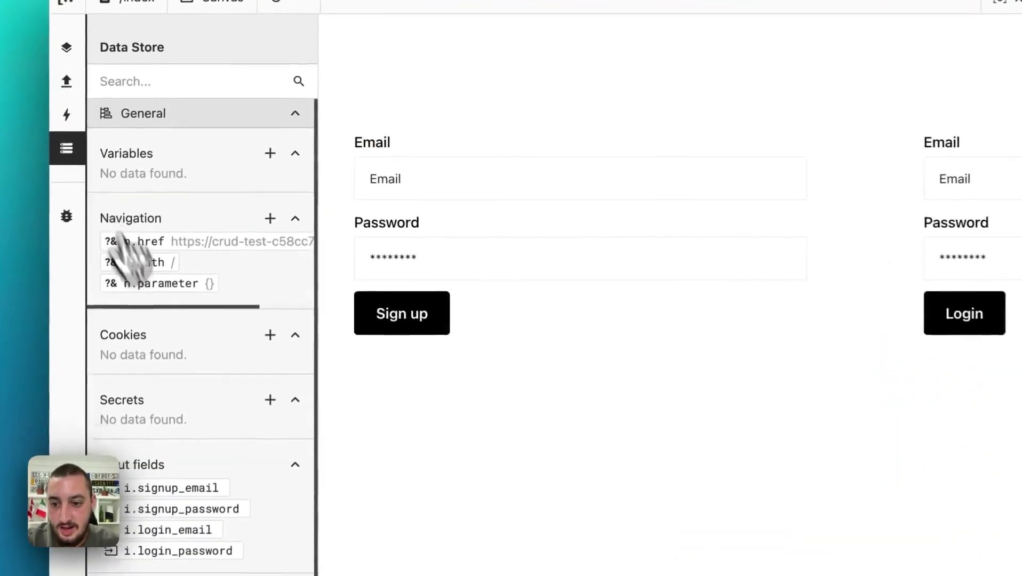
left_click(294, 422)
scroll(278, 422, "down", 10)
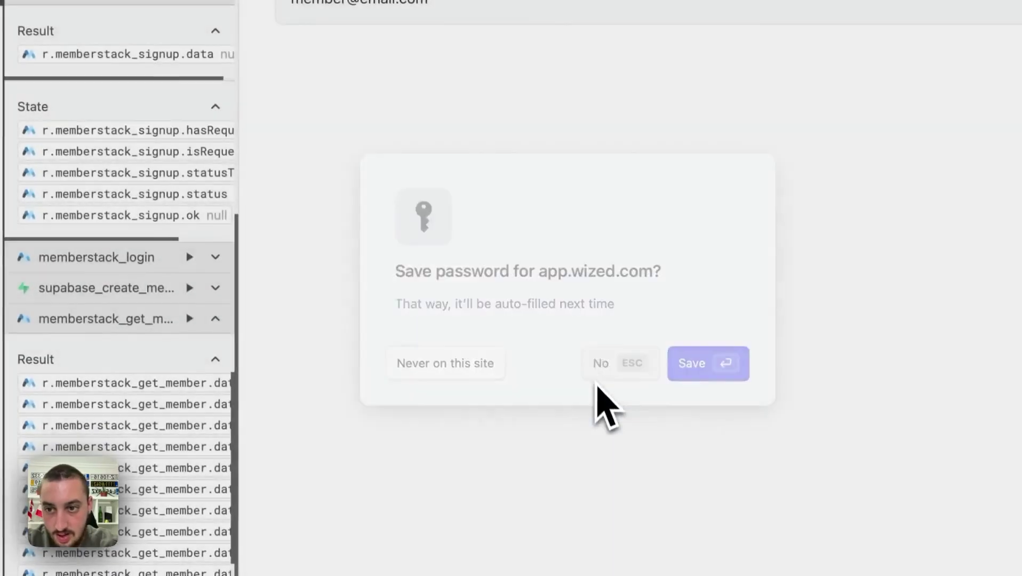
left_click(598, 374)
left_click(215, 288)
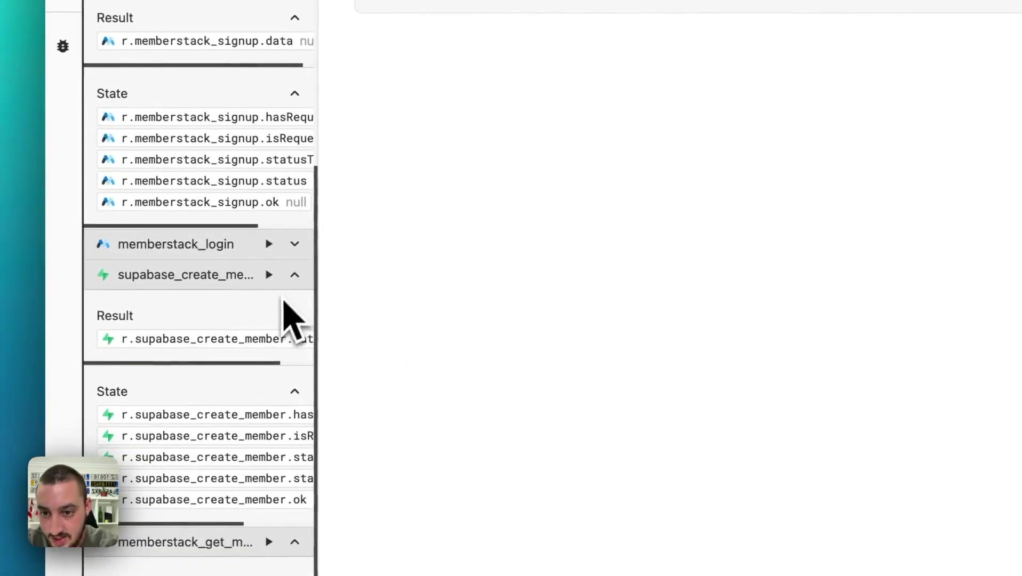
scroll(182, 352, "down", 2)
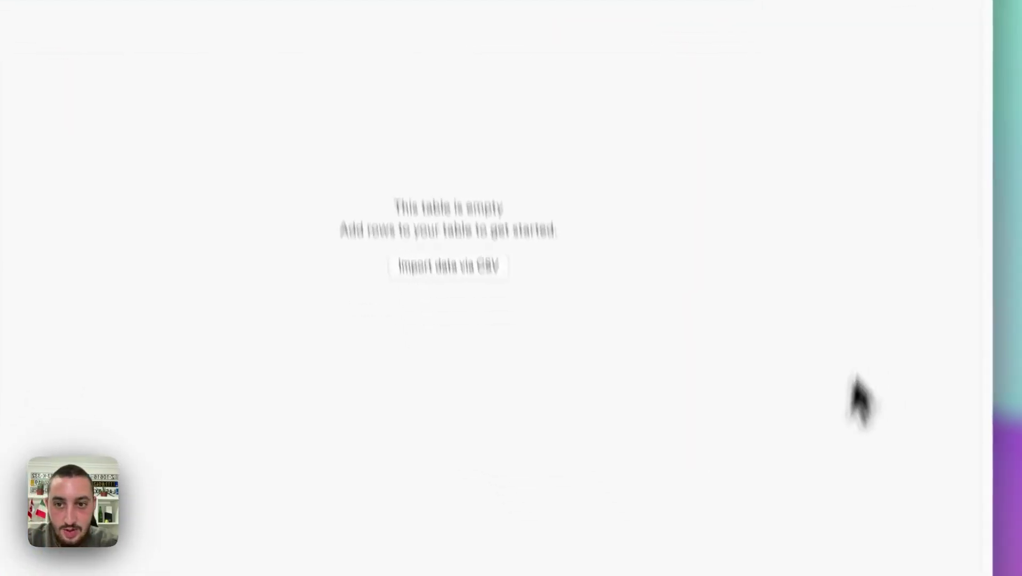
left_click(763, 533)
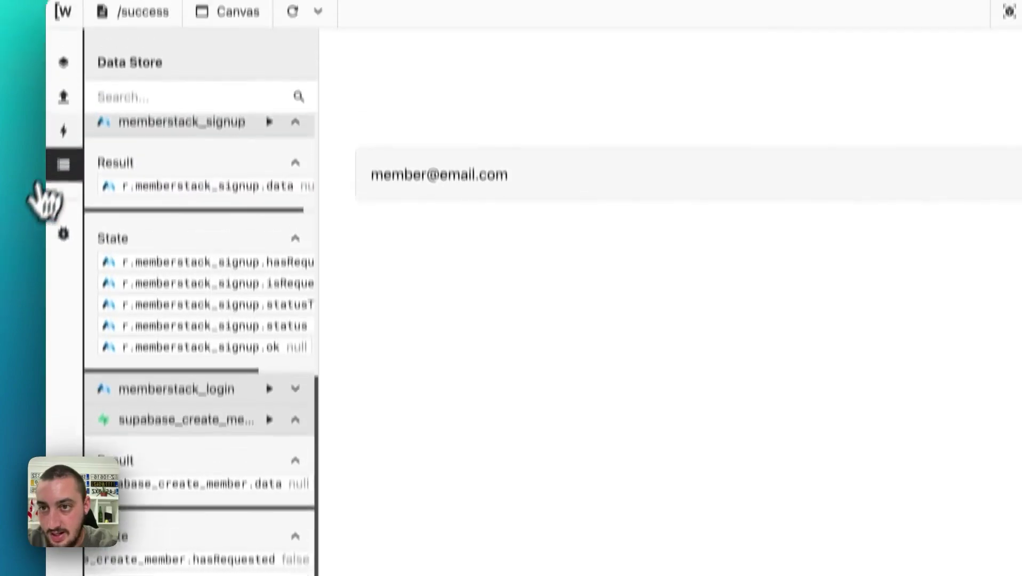
left_click(64, 181)
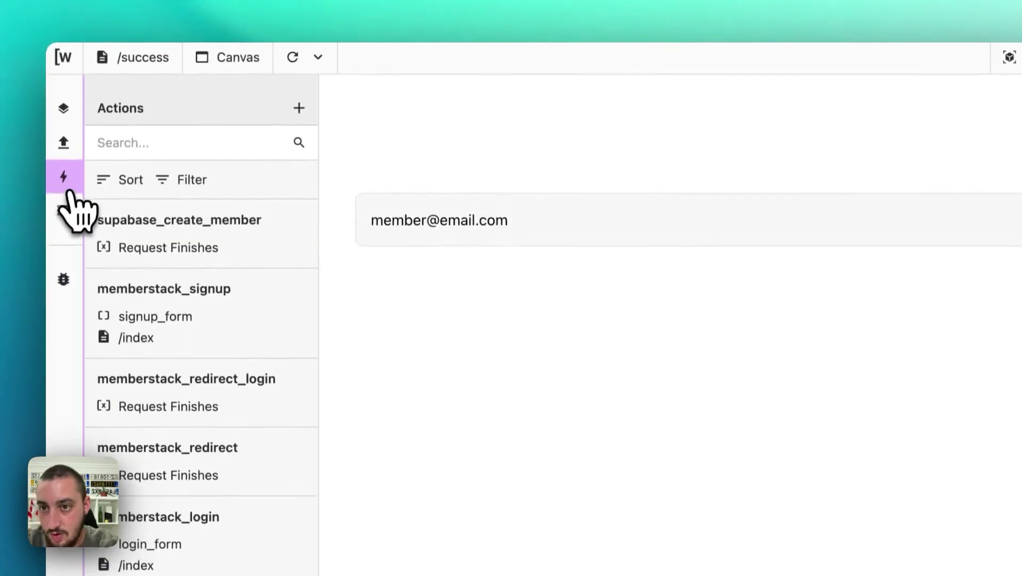
- Reset the memberstack_redirect_login trigger, open memberstack_redirect, then switch the editor to the index page
left_click(170, 383)
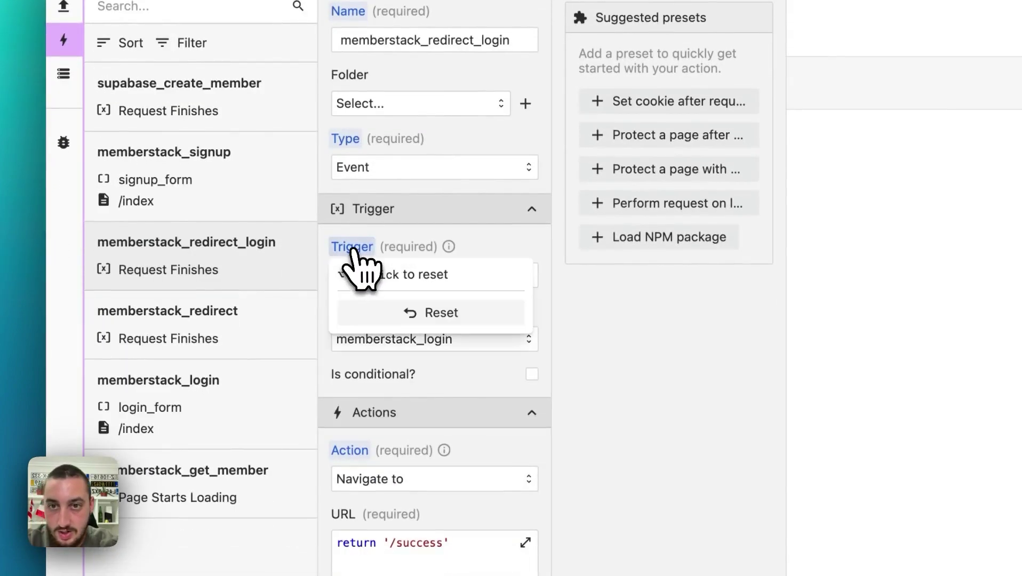
left_click(373, 315)
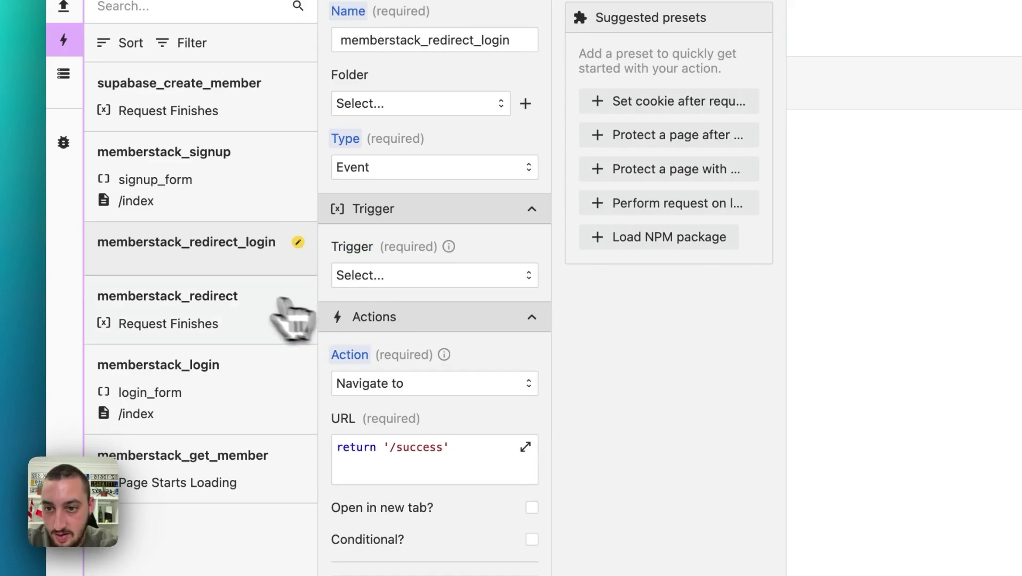
left_click(218, 320)
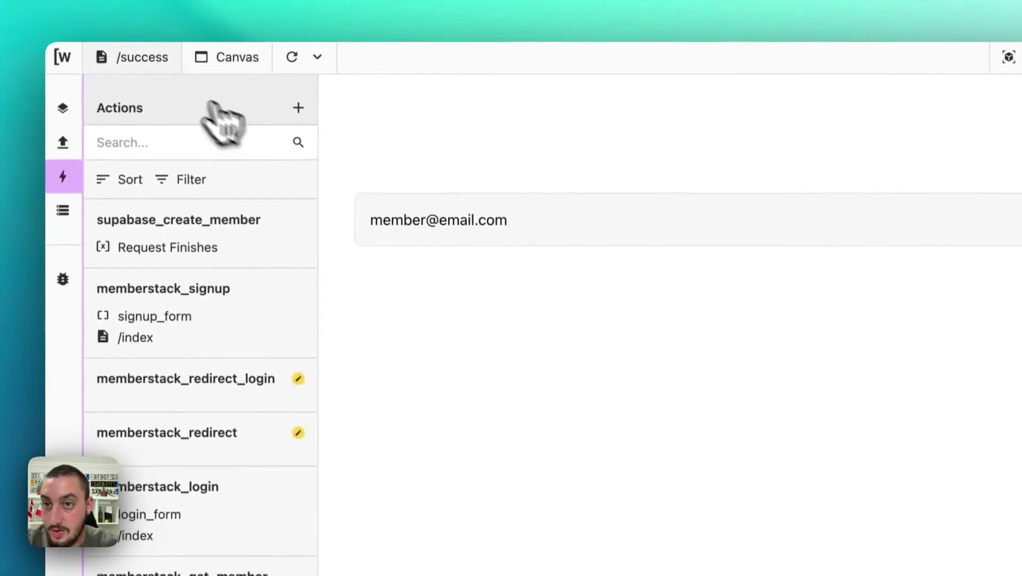
left_click(136, 64)
left_click(168, 172)
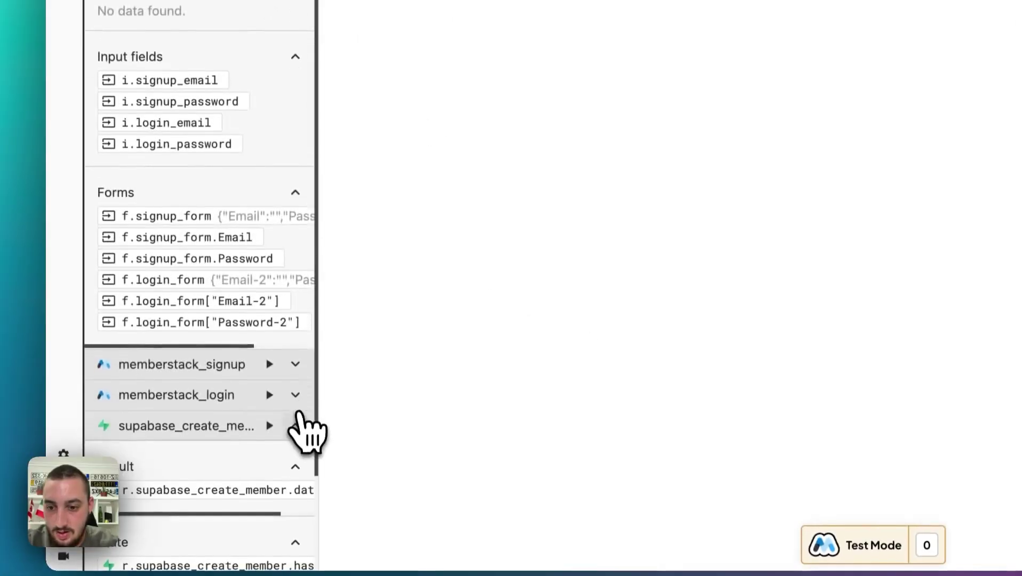
- Expand memberstack_signup in Data Store, then submit a test email through the index signup form
scroll(300, 421, "down", 5)
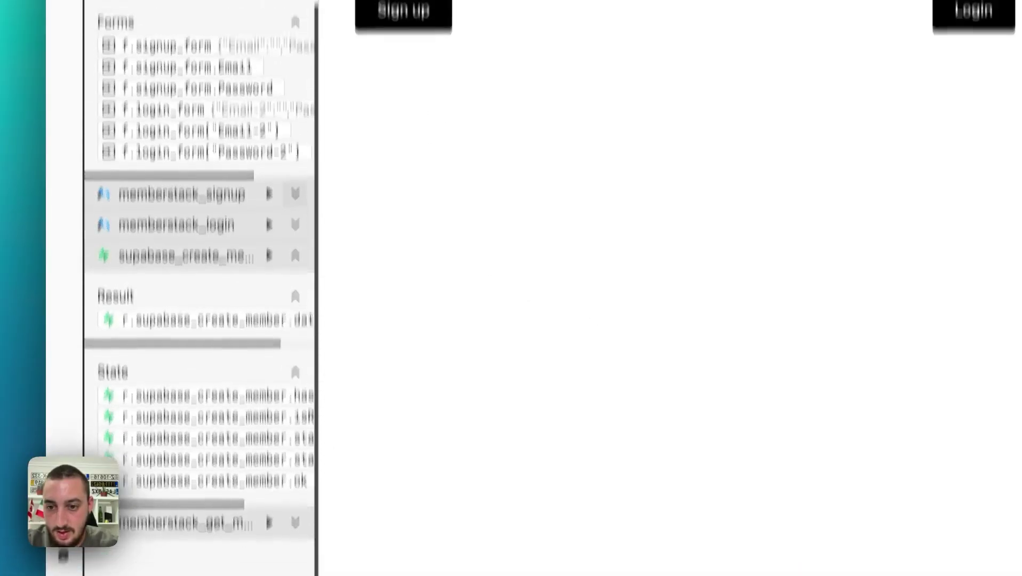
left_click(295, 336)
scroll(302, 350, "down", 5)
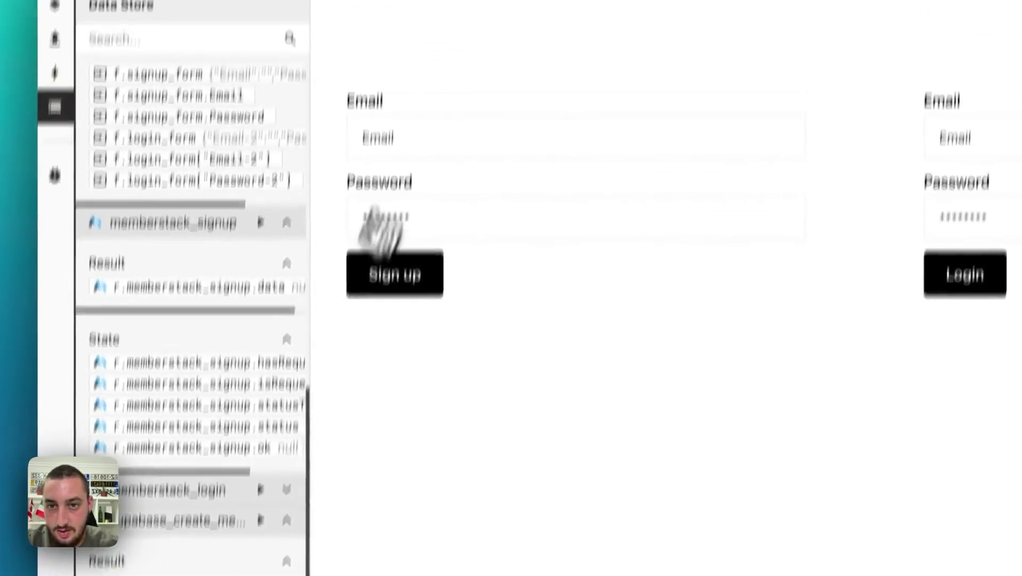
left_click(445, 26)
type("scddc@hjsdjk.com")
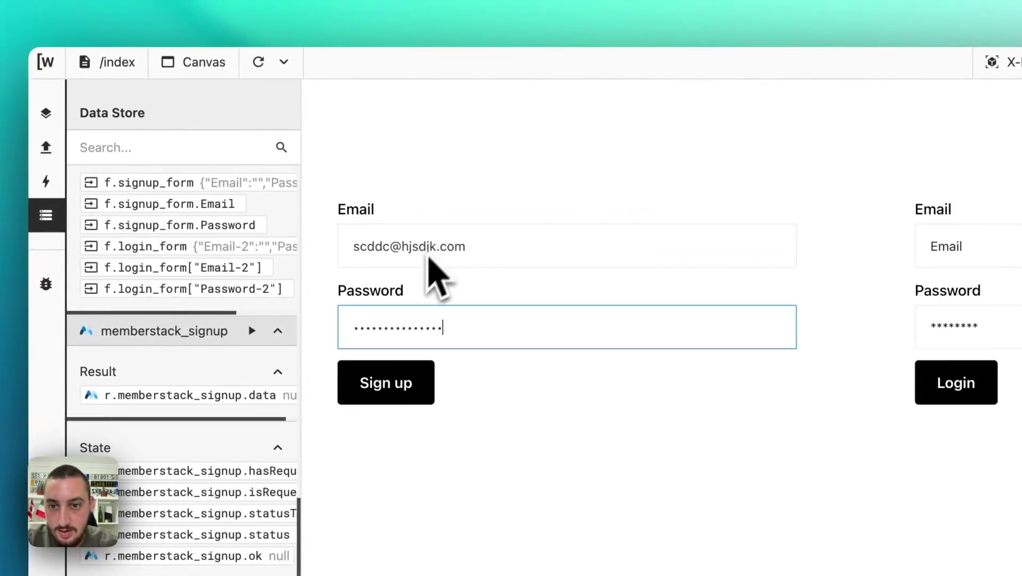
key("Return")
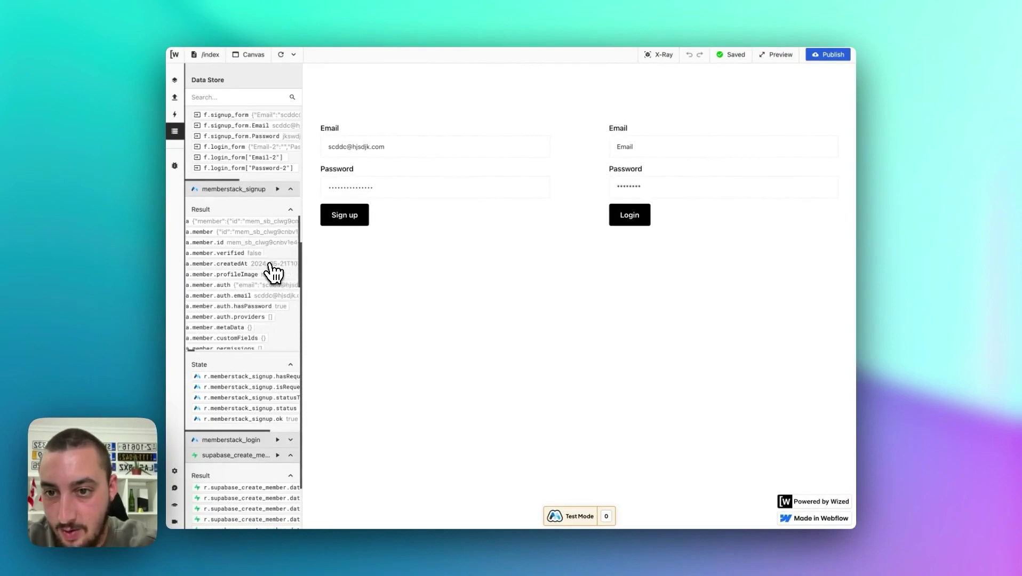
scroll(240, 432, "down", 5)
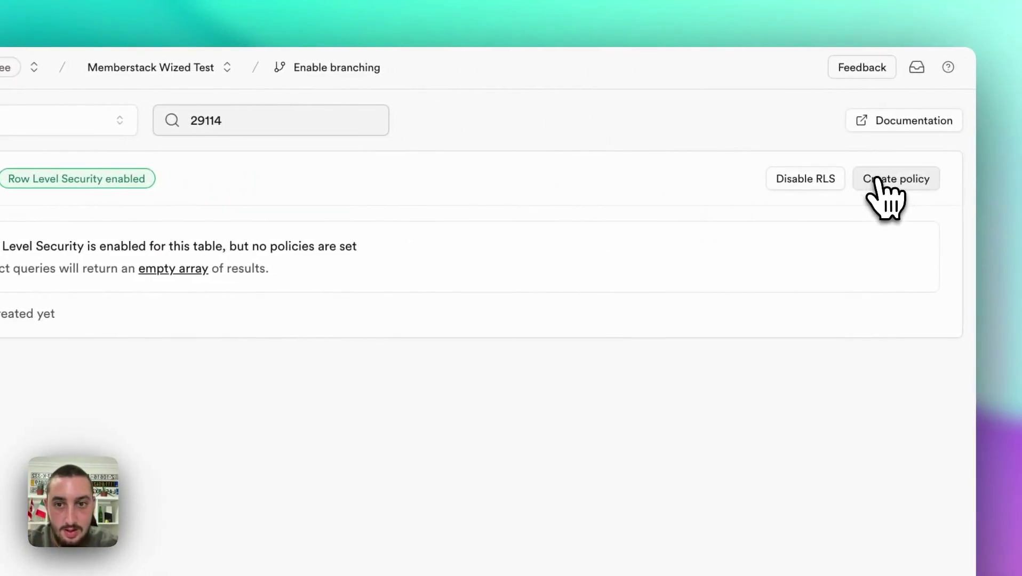
- Add a permissive ALL policy named allow_u to members with USING expression true
left_click(878, 183)
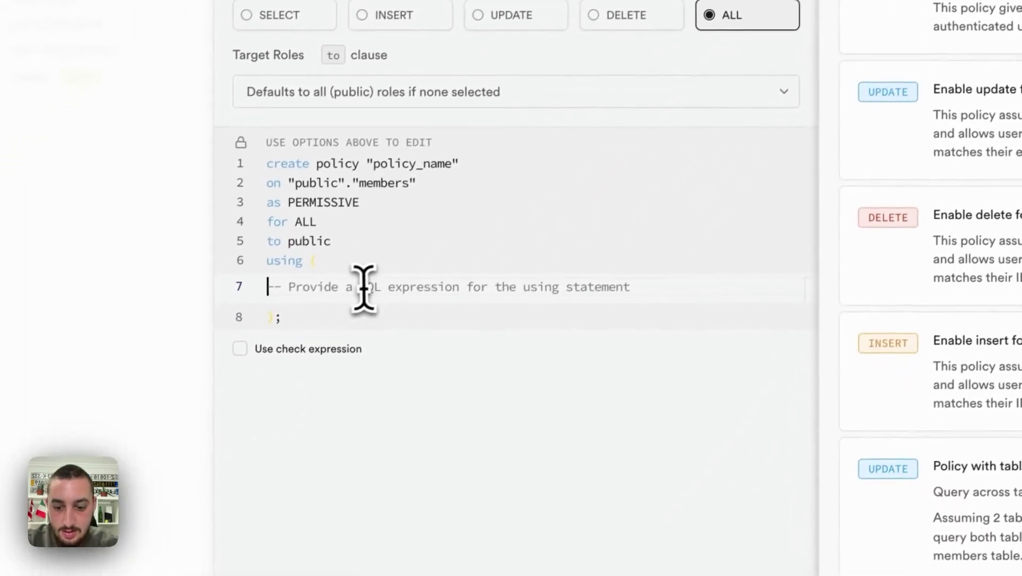
left_click(174, 507)
type("true")
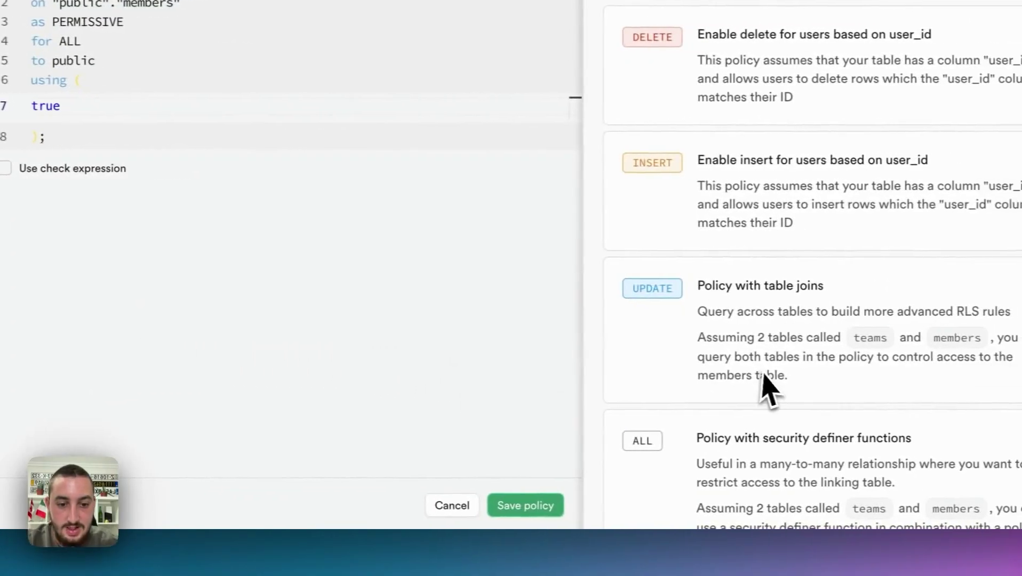
left_click(535, 506)
type("A")
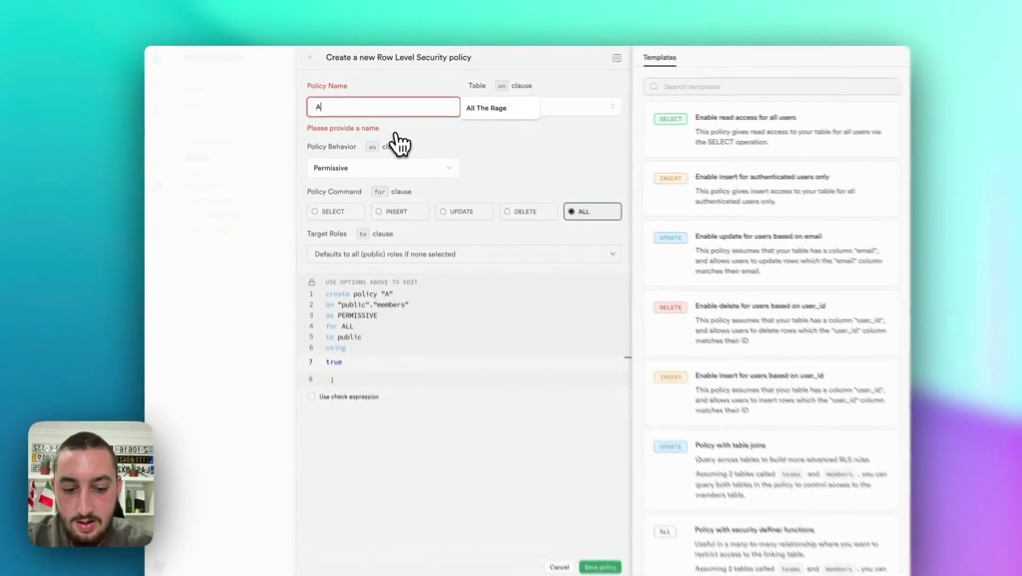
type("llow ")
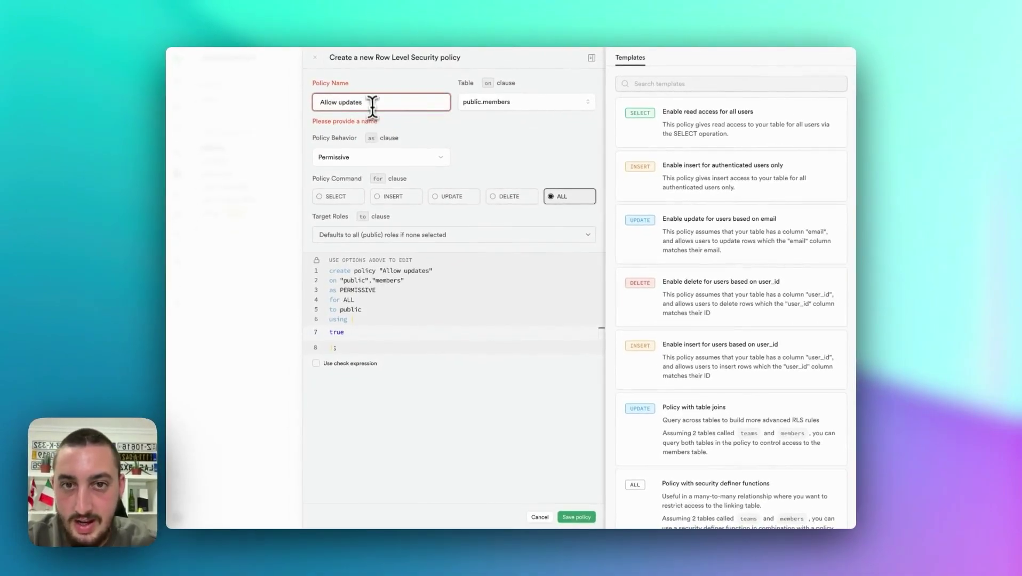
type("updates")
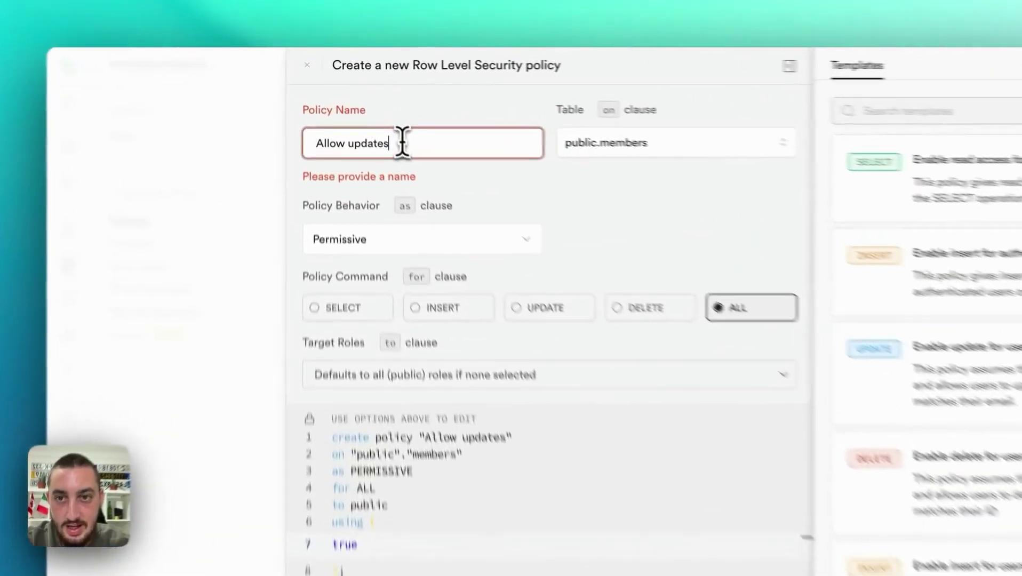
key("ctrl+a")
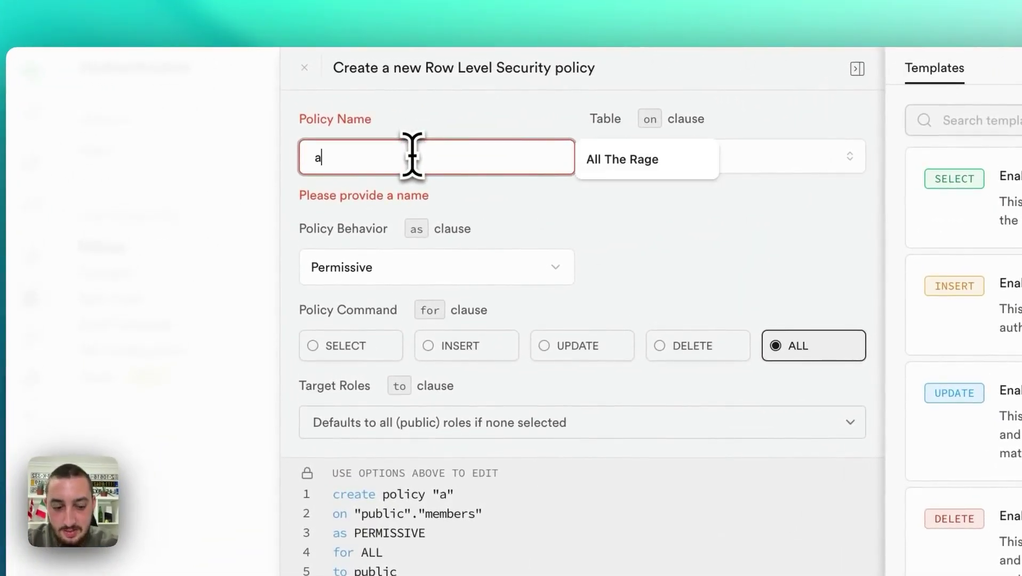
type("allow_updates")
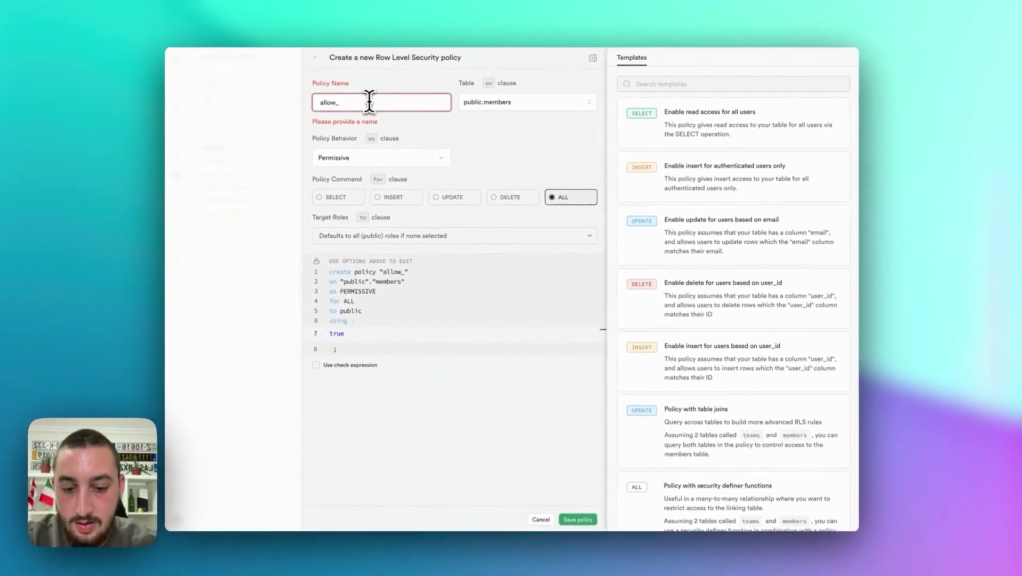
left_click(578, 518)
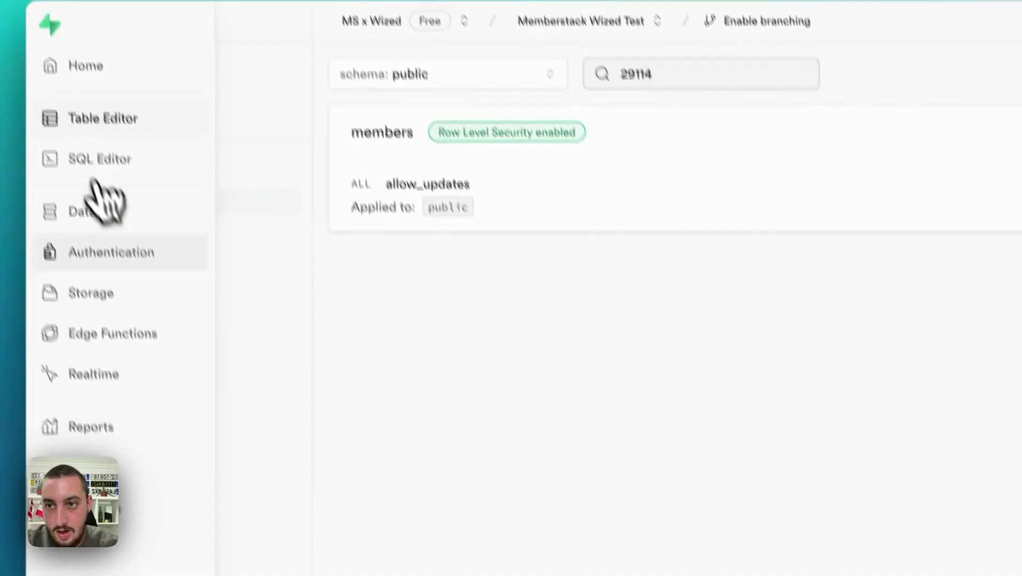
left_click(80, 117)
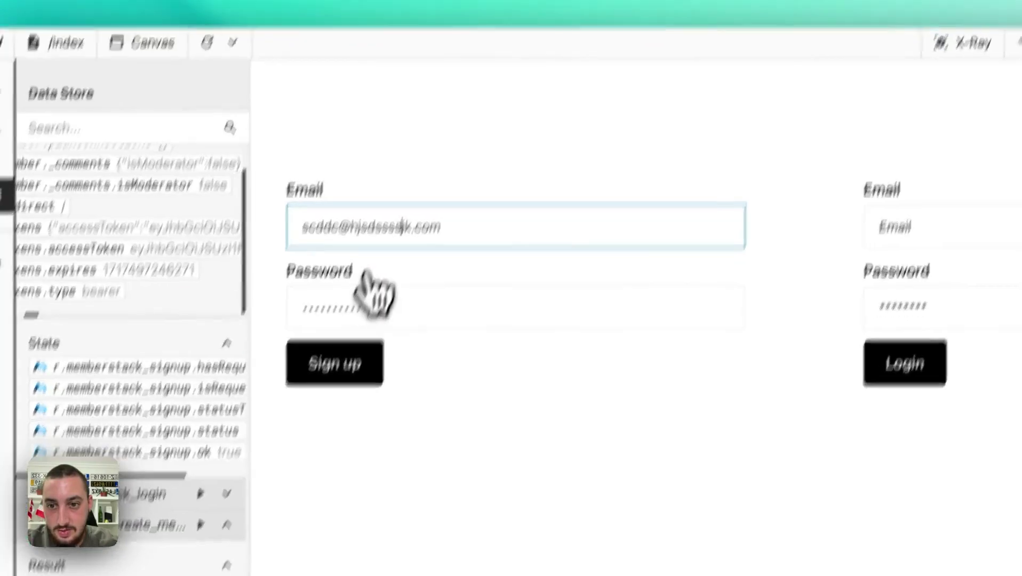
- Submit another test signup, then open the supabase_create_member request
left_click(334, 385)
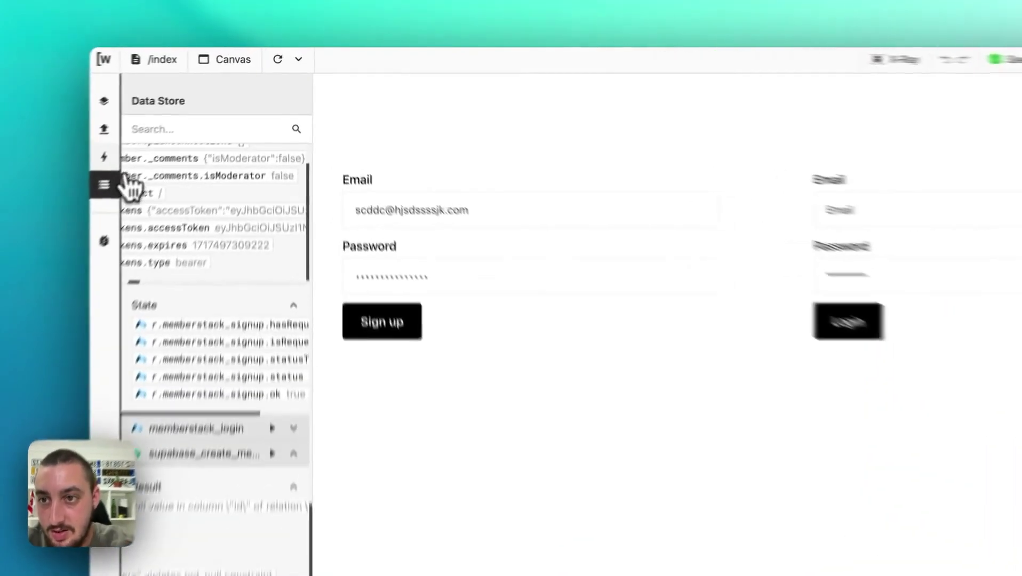
left_click(174, 114)
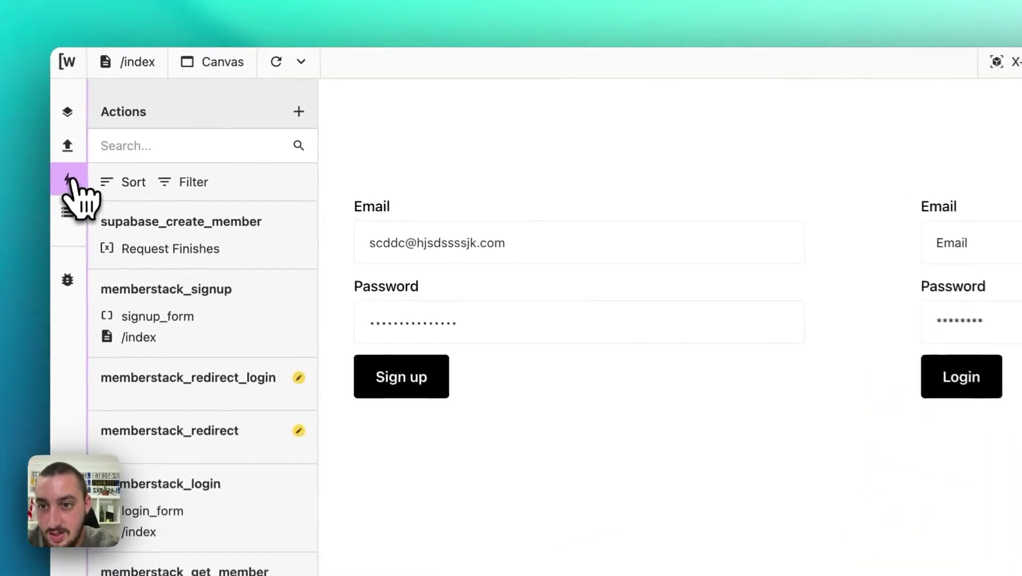
left_click(63, 148)
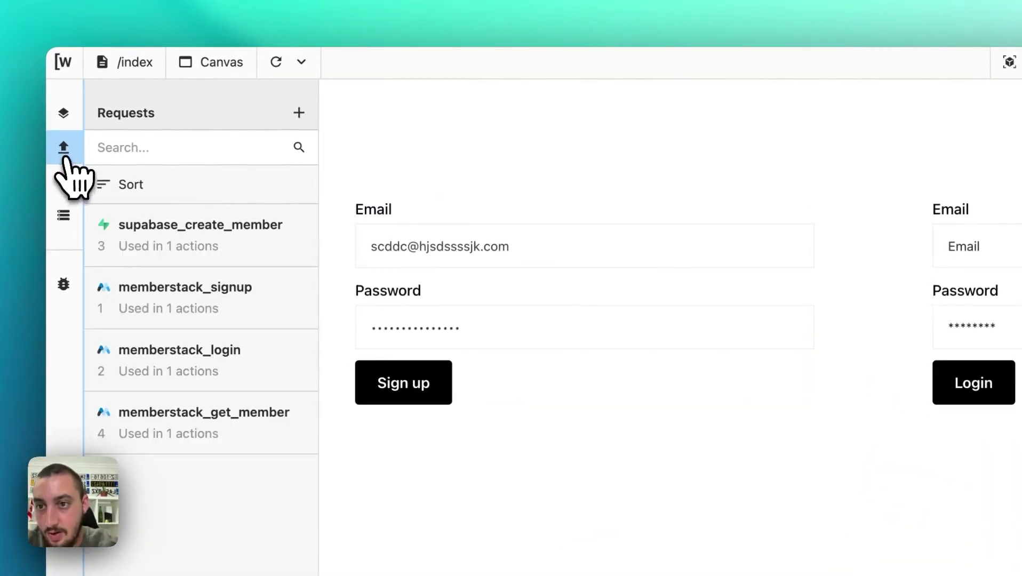
left_click(165, 225)
- Replace the id value with r.memberstack_signup.data.member.id
left_click(443, 571)
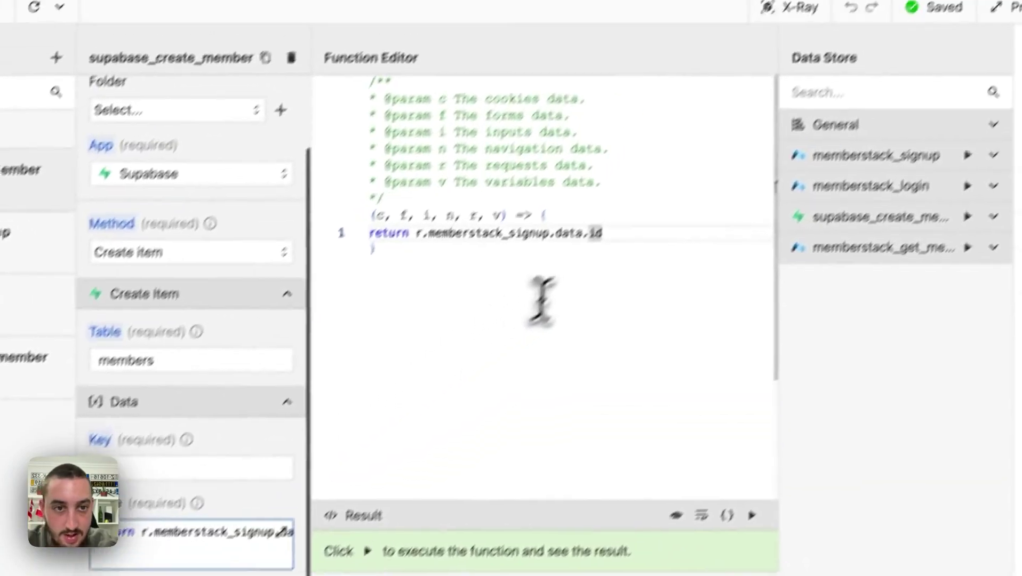
left_click_drag(601, 233, 416, 239)
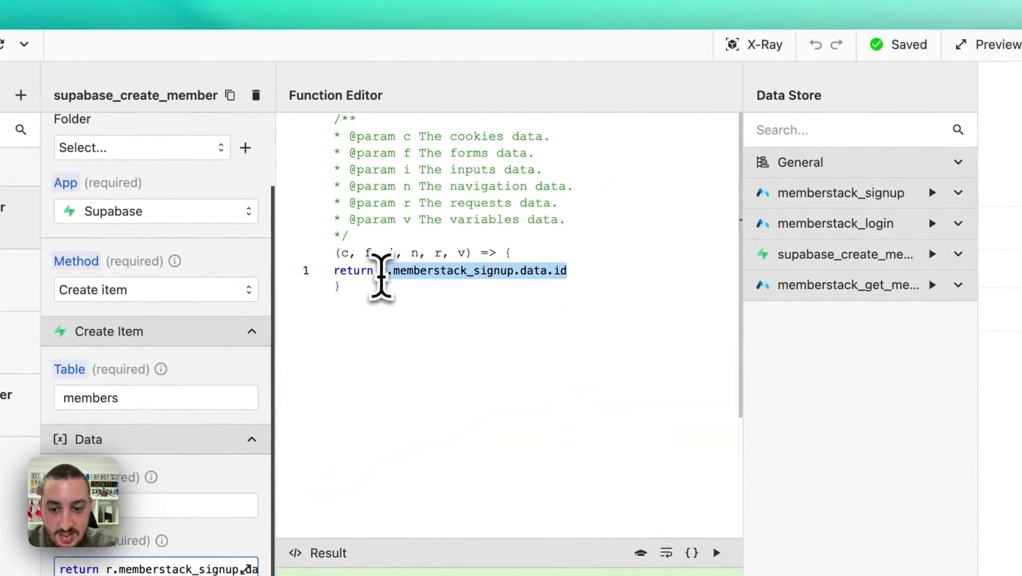
key("BackSpace")
left_click(958, 192)
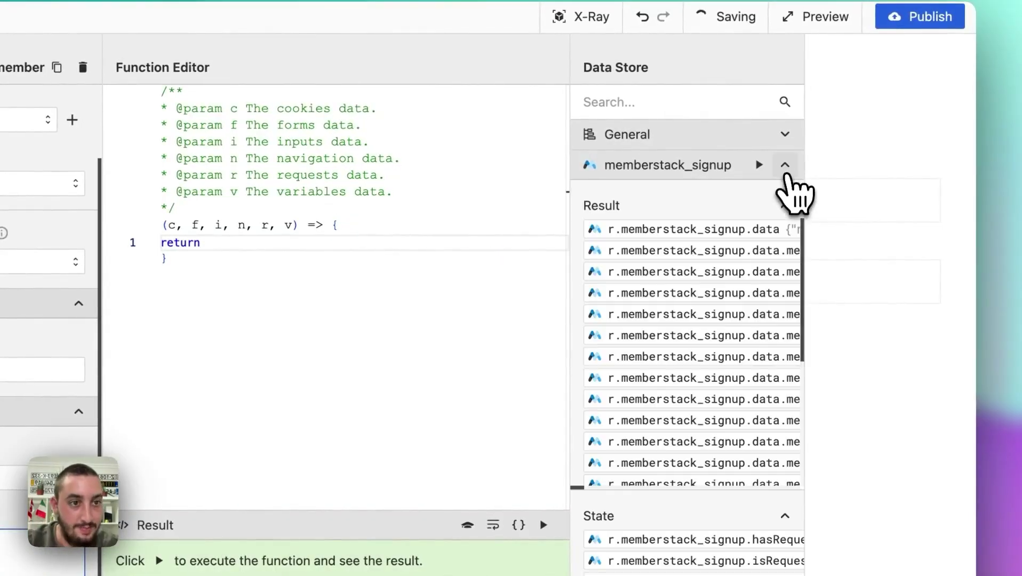
scroll(741, 292, "right", 5)
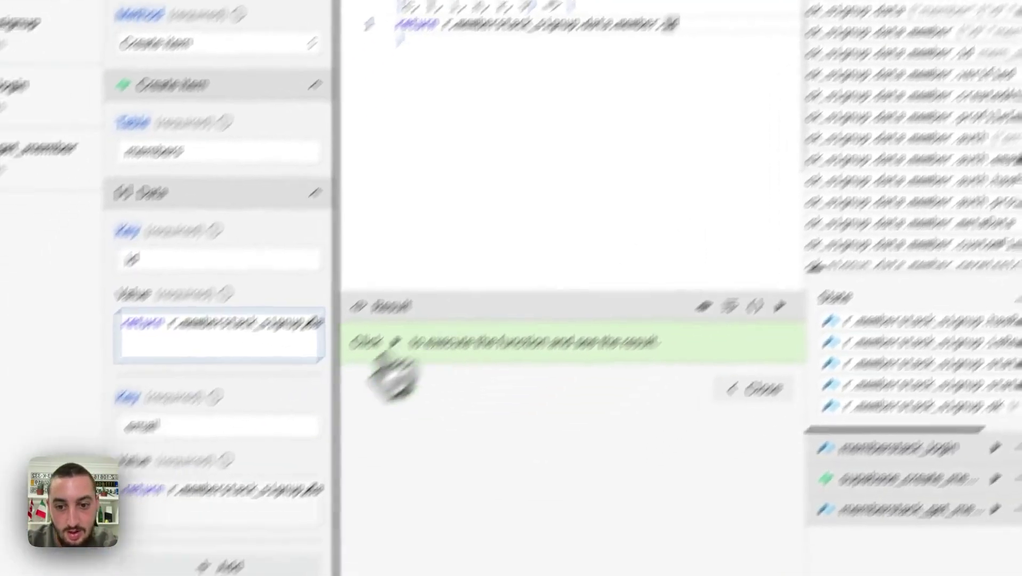
- Replace the email value with the memberstack_signup data.member.auth.email path and close the request
left_click(365, 397)
left_click_drag(596, 272, 388, 279)
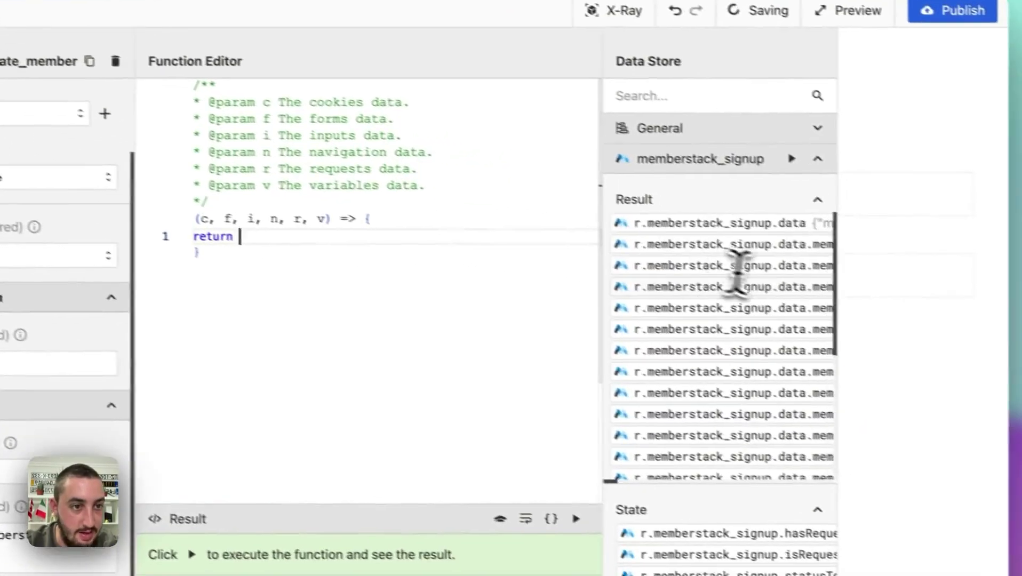
scroll(934, 339, "right", 5)
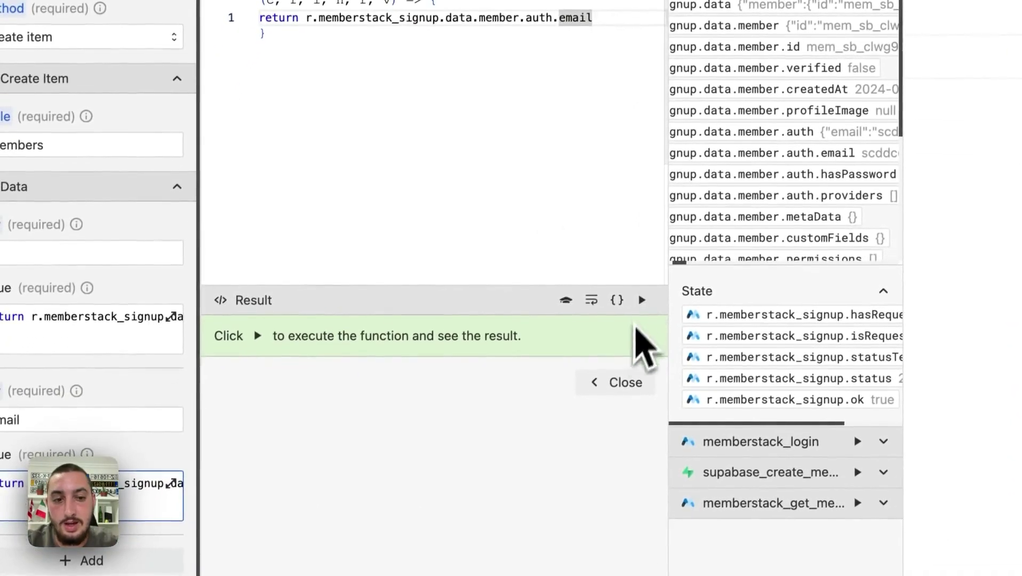
left_click(621, 388)
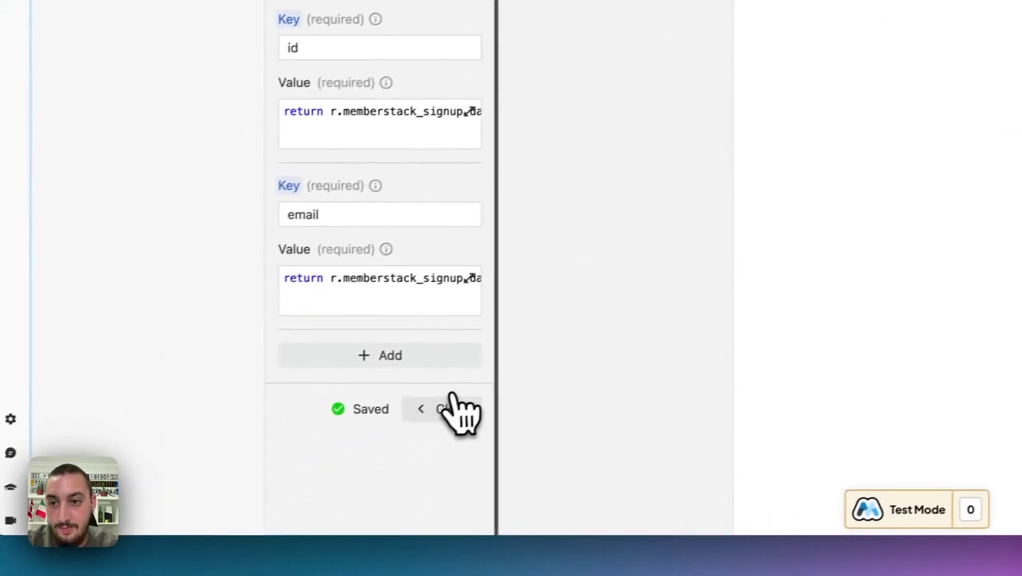
left_click(447, 406)
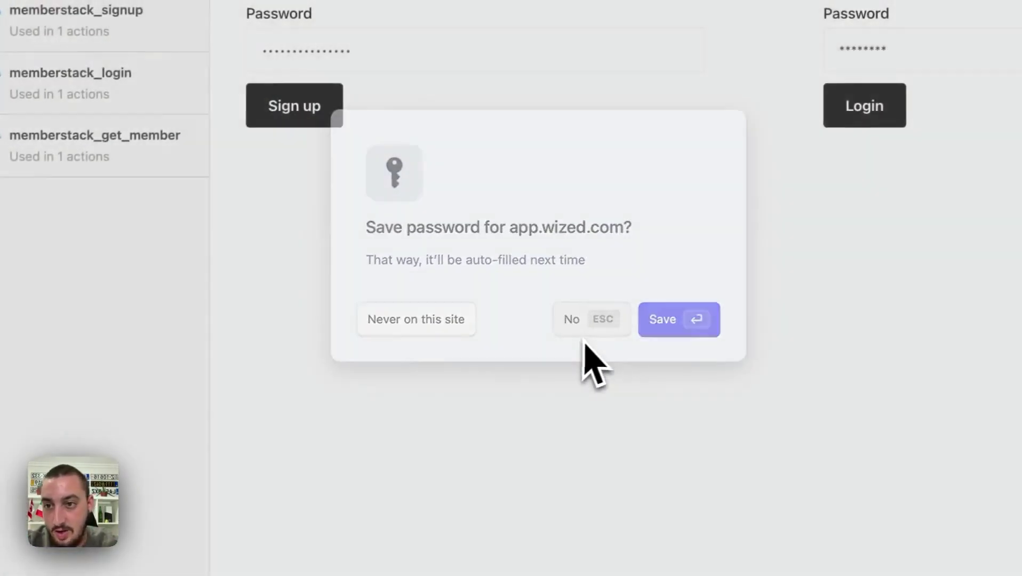
- Dismiss the password prompt and resubmit the signup with an altered, unique test email
left_click(624, 315)
left_click(63, 200)
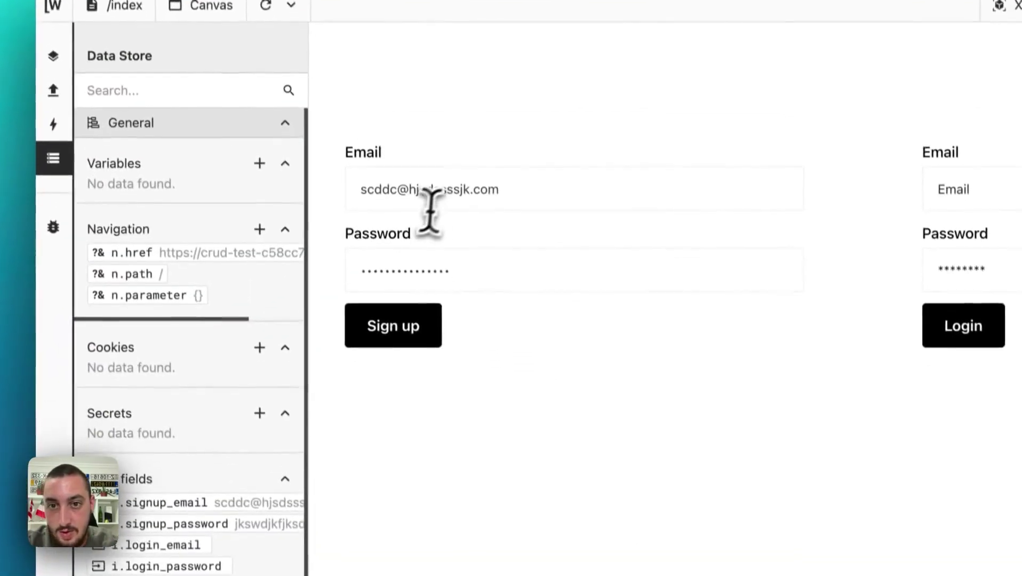
left_click(449, 244)
type("wdwsds")
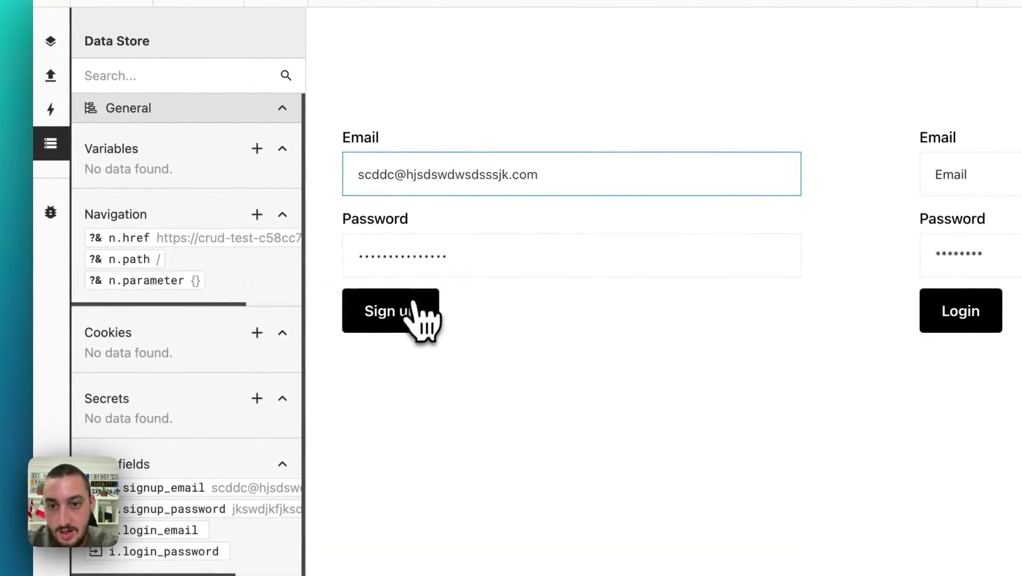
left_click(410, 320)
scroll(269, 341, "down", 10)
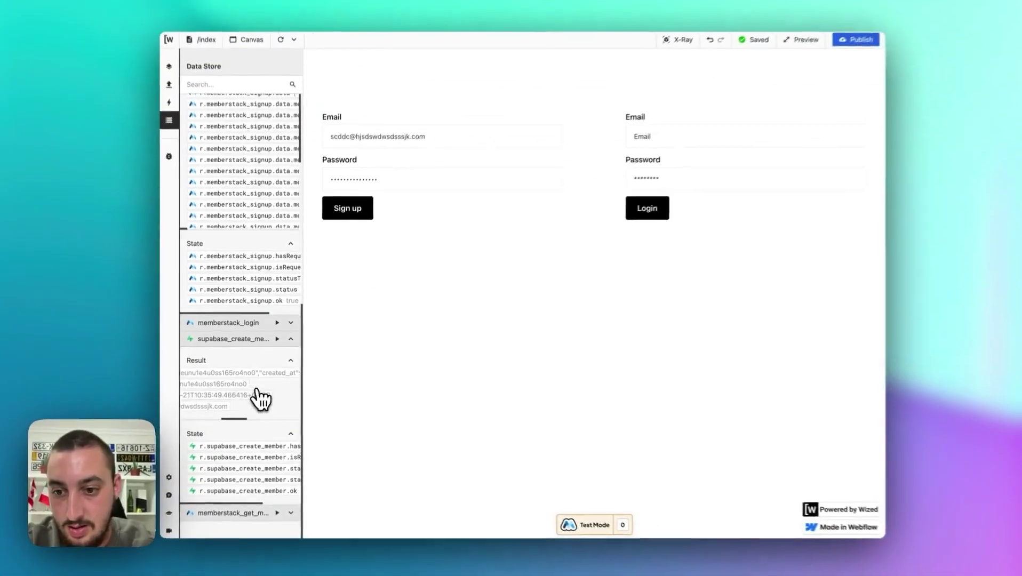
scroll(260, 398, "left", 3)
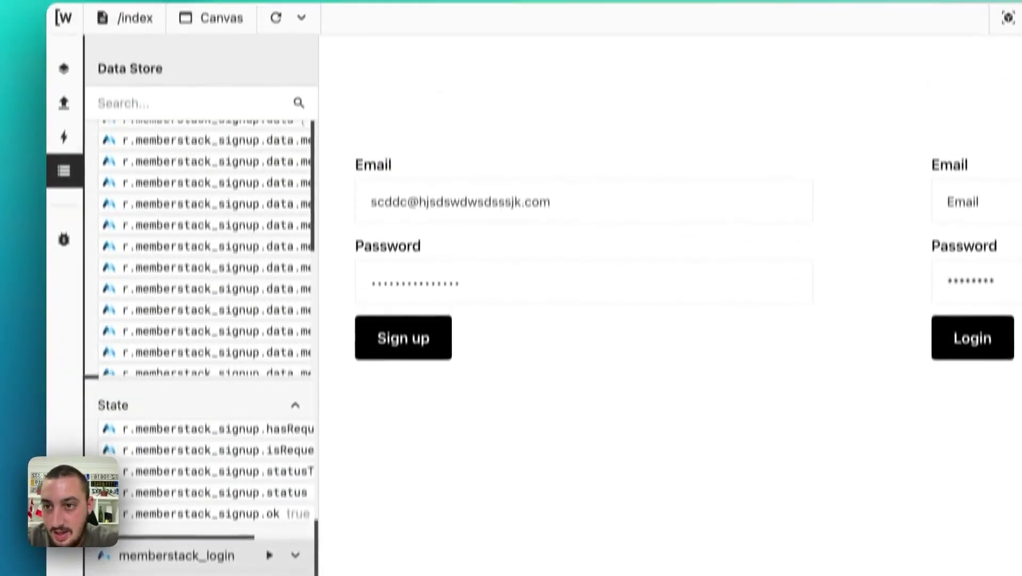
left_click(63, 137)
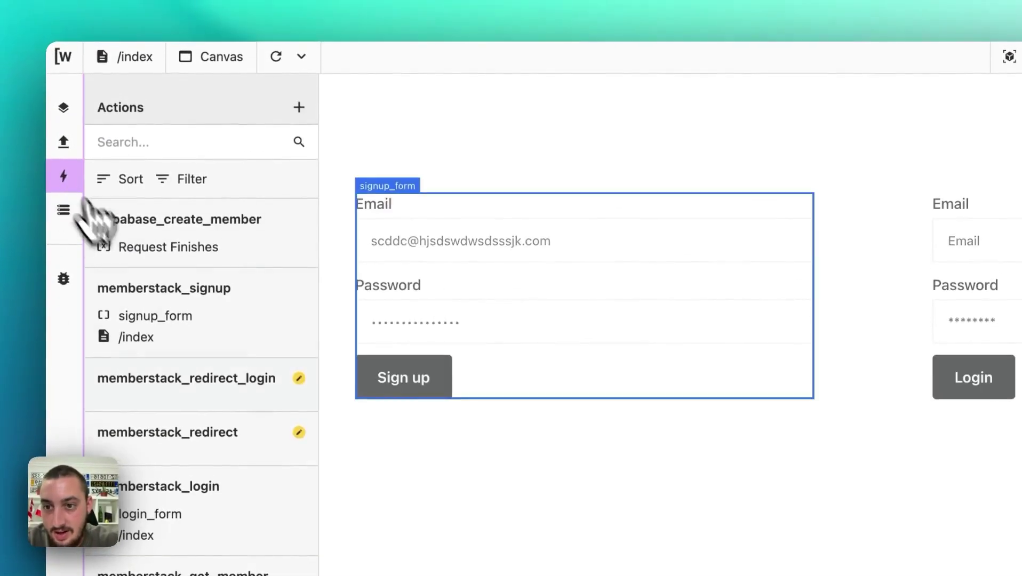
- Make memberstack_redirect_login trigger on Request Finishes for memberstack_login
left_click(192, 331)
left_click(413, 368)
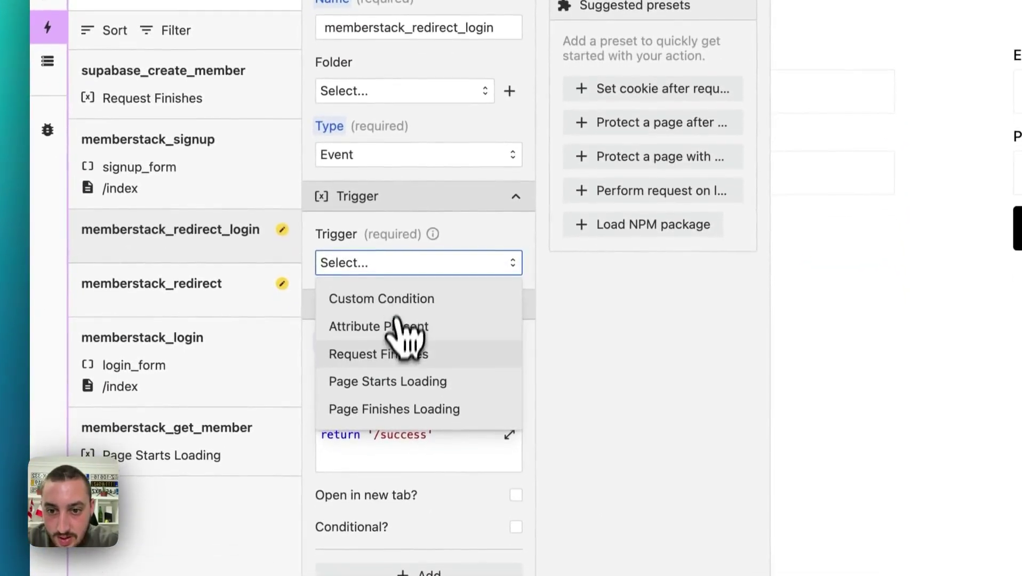
left_click(400, 353)
left_click(411, 323)
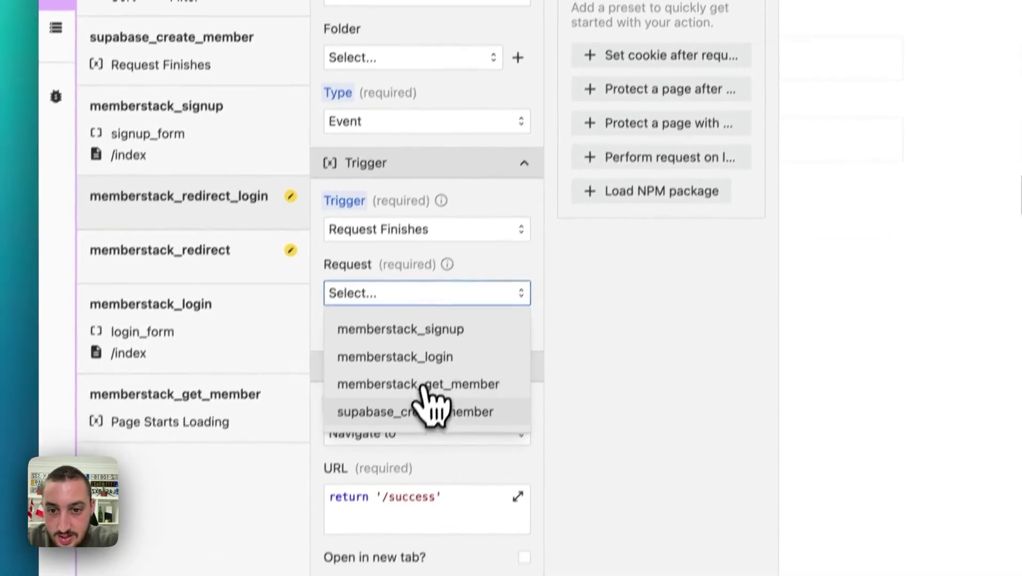
left_click(419, 363)
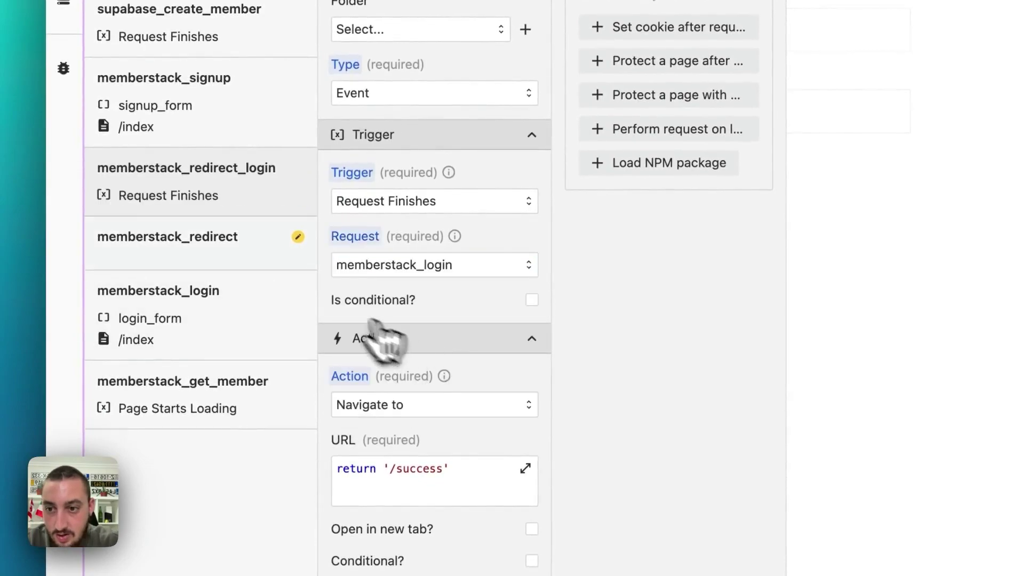
- Make memberstack_redirect trigger on Request Finishes for supabase_create_member, then switch to the index page
left_click(229, 272)
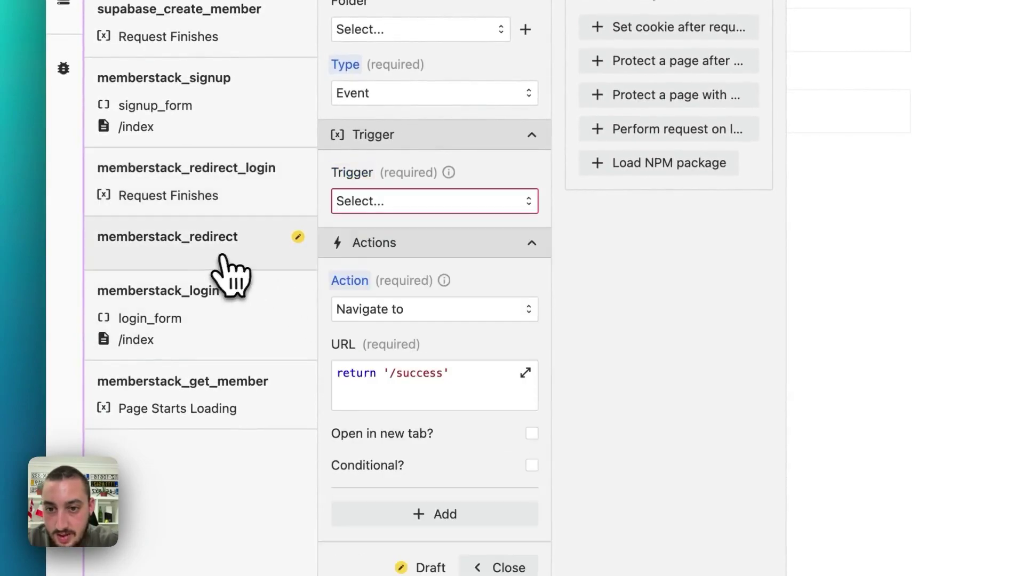
left_click(395, 203)
left_click(416, 292)
left_click(408, 266)
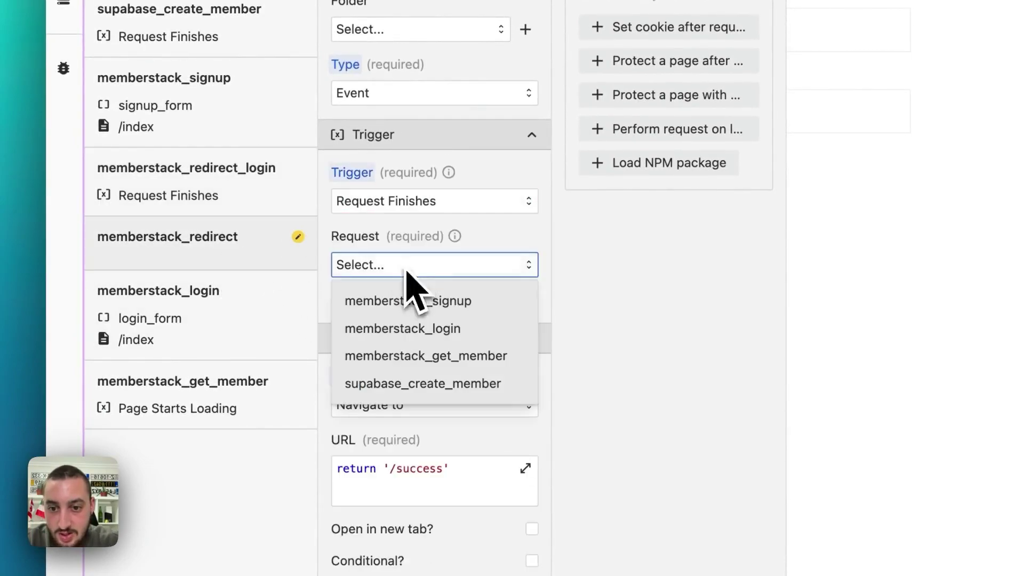
left_click(418, 381)
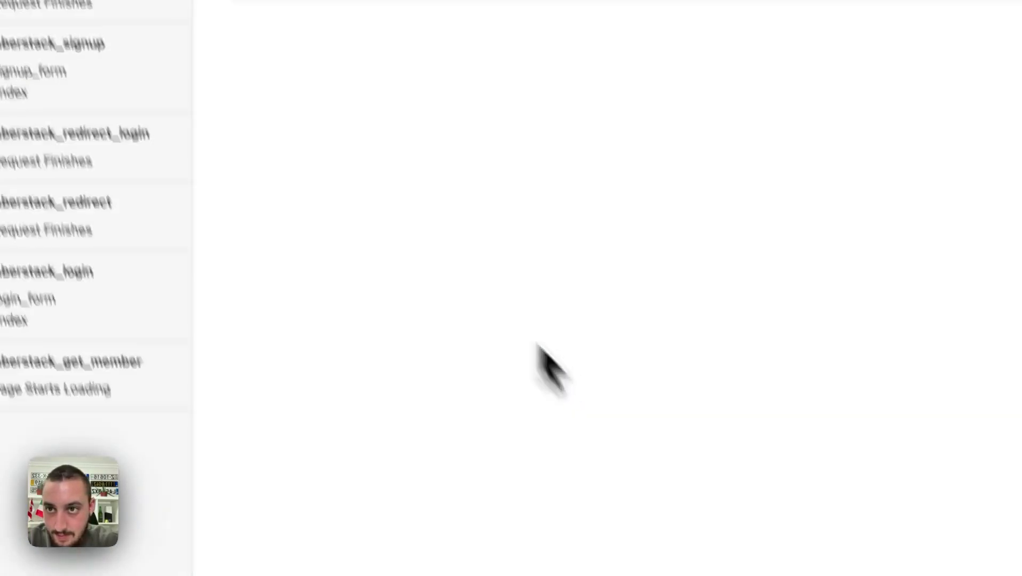
left_click(107, 35)
left_click(133, 133)
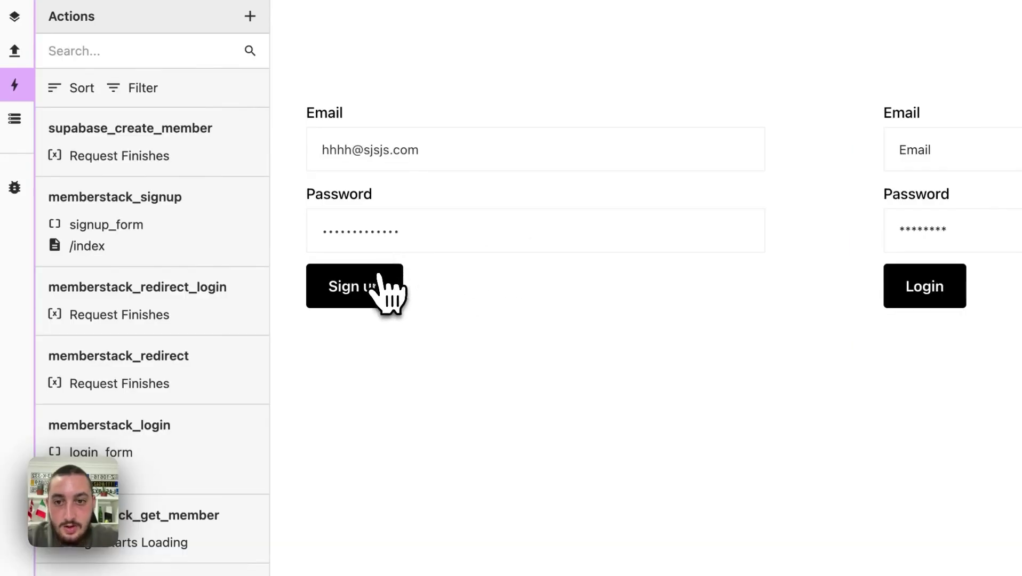
- Submit the signup form on the /index canvas to test the redirect
left_click(380, 288)
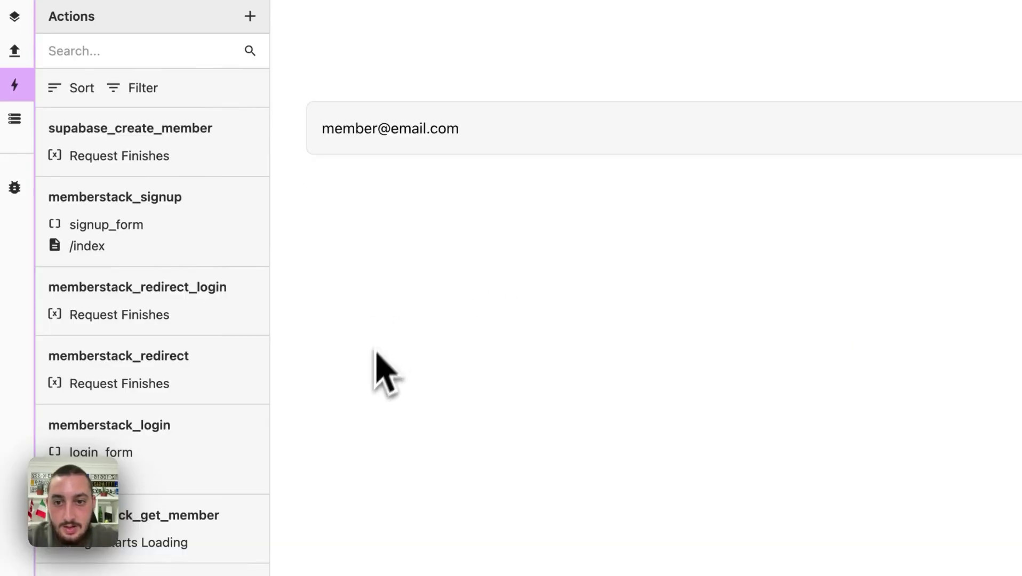
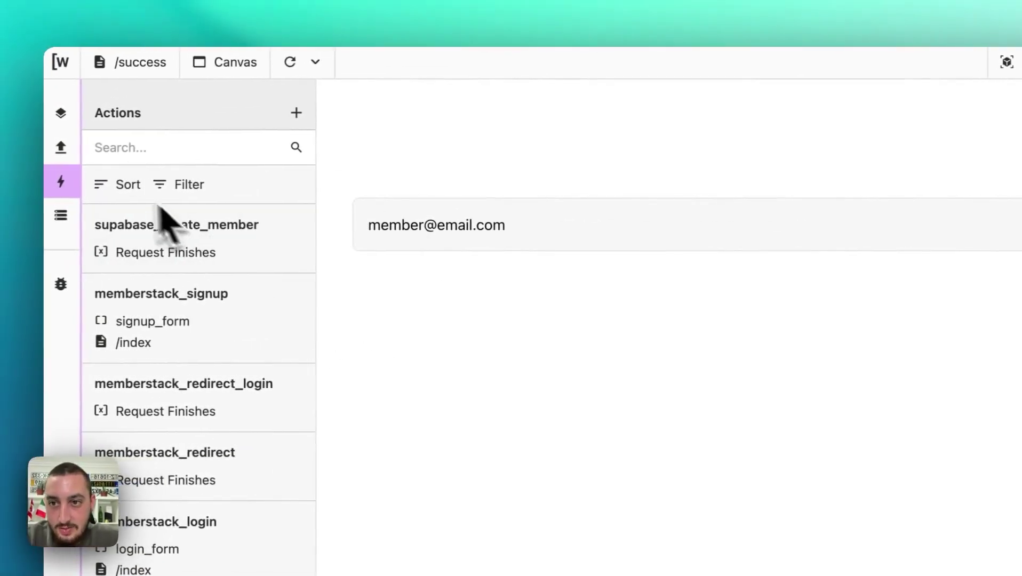
- Create a Supabase request named supabase_get_members using the Get list method
left_click(63, 215)
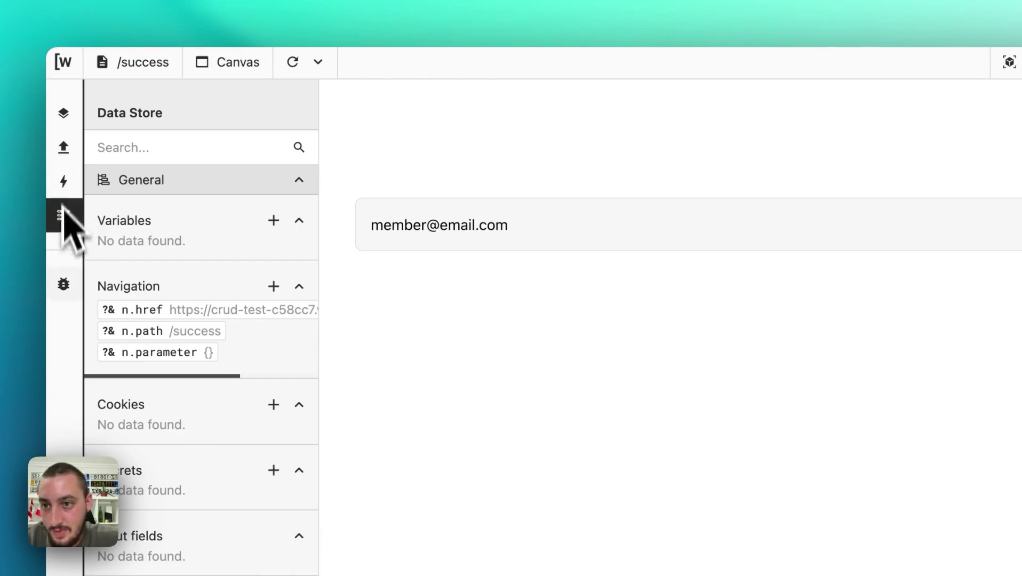
left_click(64, 148)
left_click(298, 112)
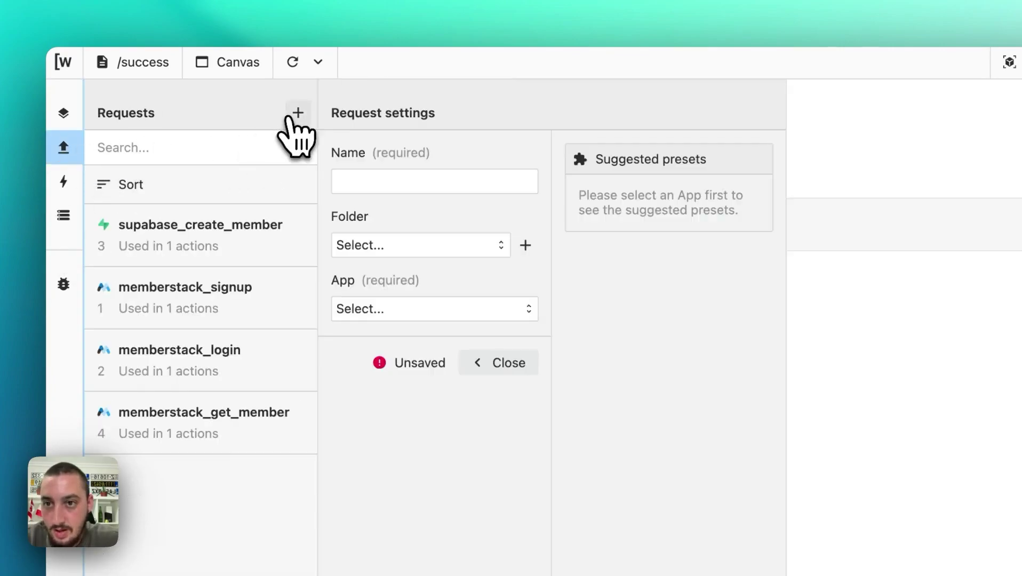
left_click(424, 182)
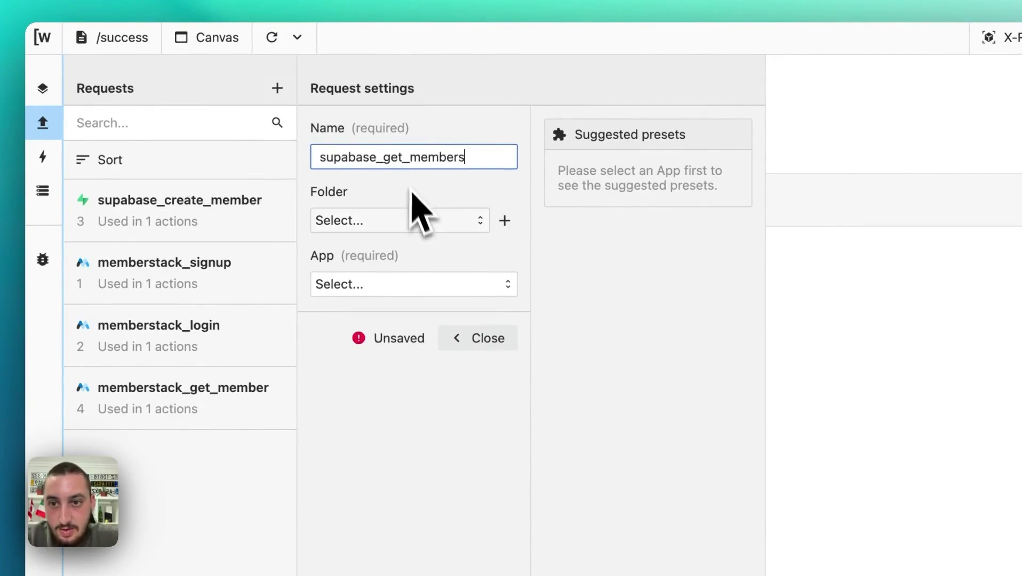
left_click(400, 363)
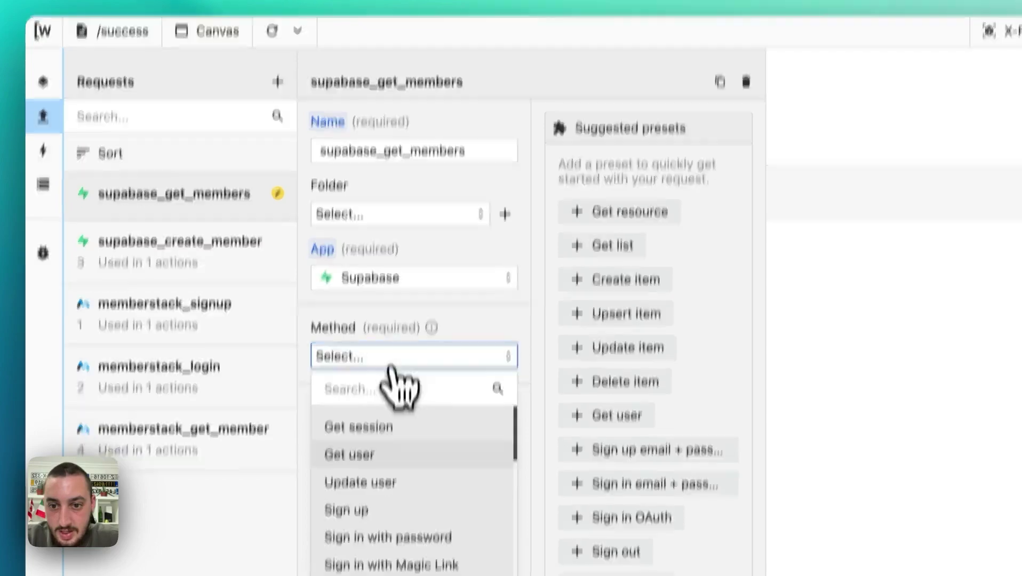
scroll(406, 496, "down", 5)
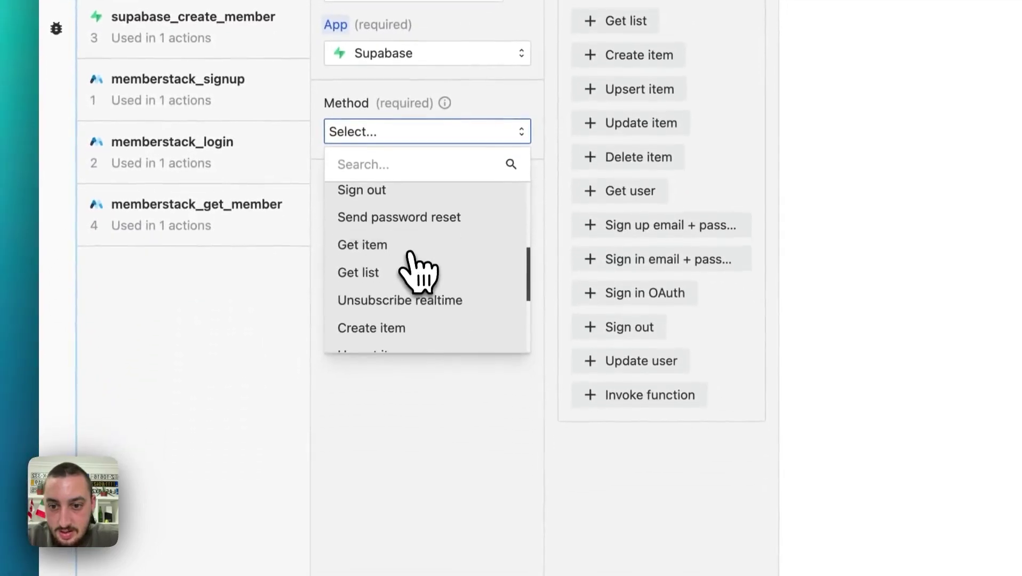
scroll(413, 262, "down", 1)
left_click(417, 270)
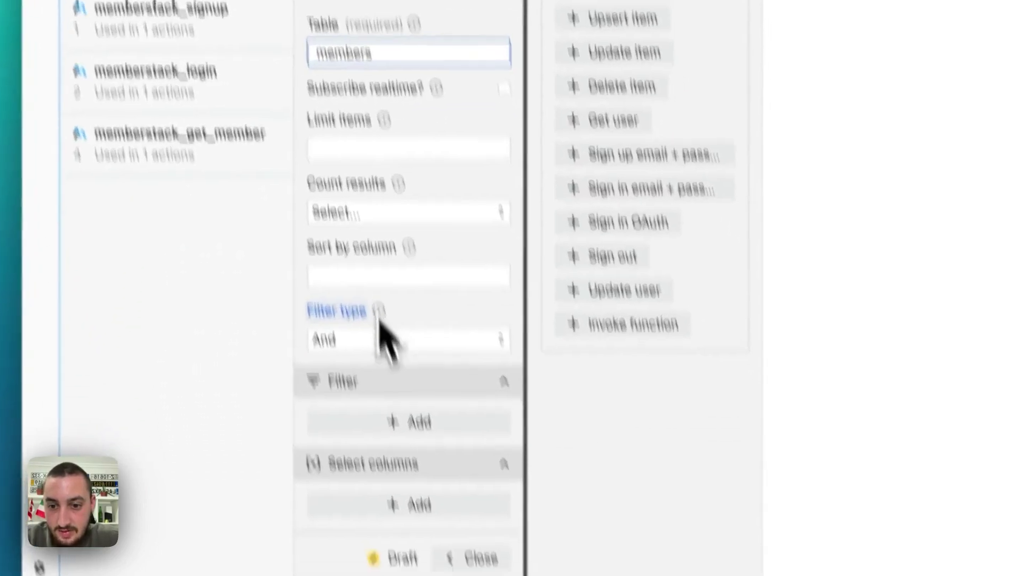
- Add the email column from members, save, and check the response's member rows
left_click(344, 349)
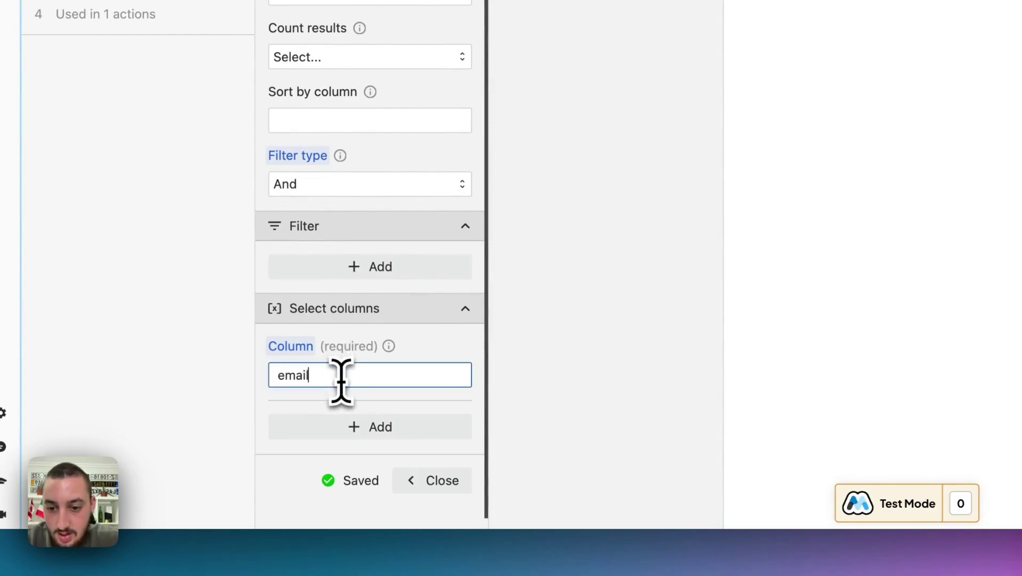
left_click(426, 486)
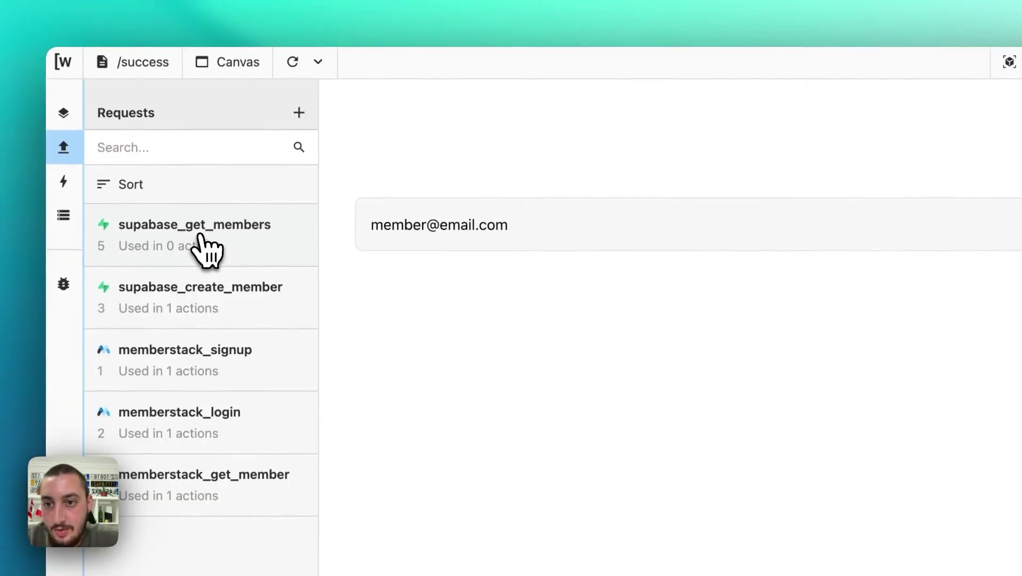
left_click(207, 248)
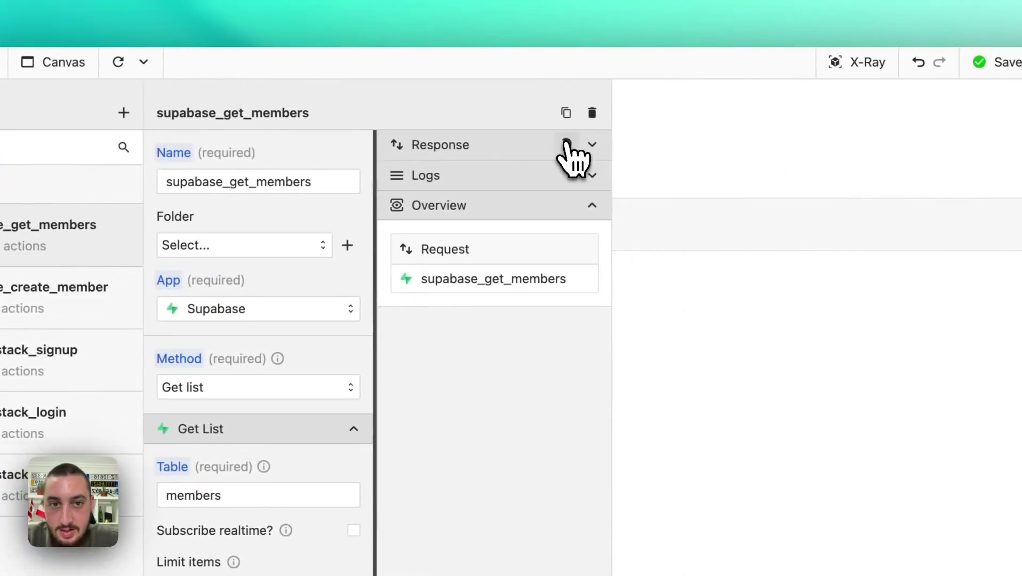
left_click(592, 146)
scroll(575, 267, "right", 10)
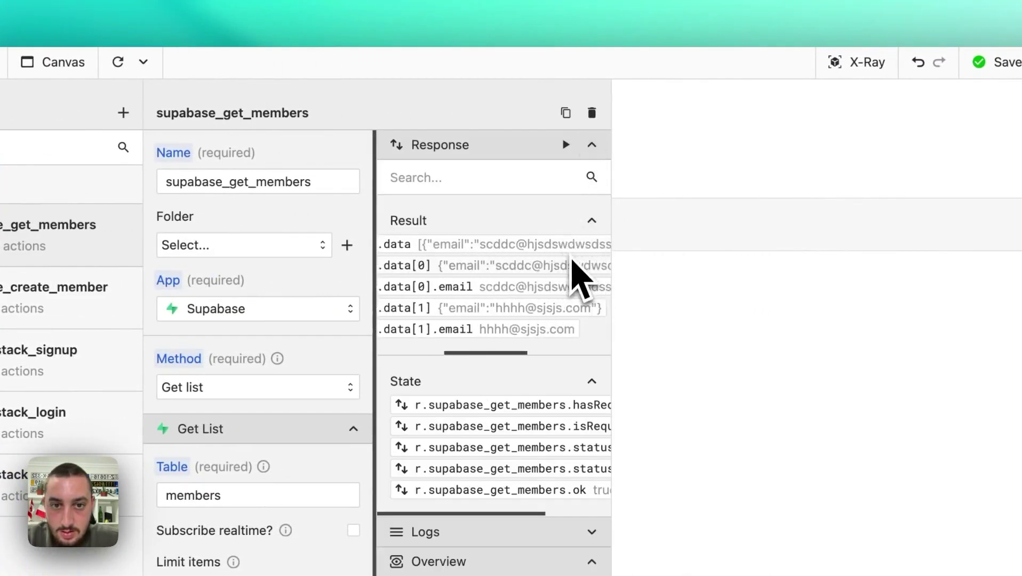
scroll(544, 259, "left", 10)
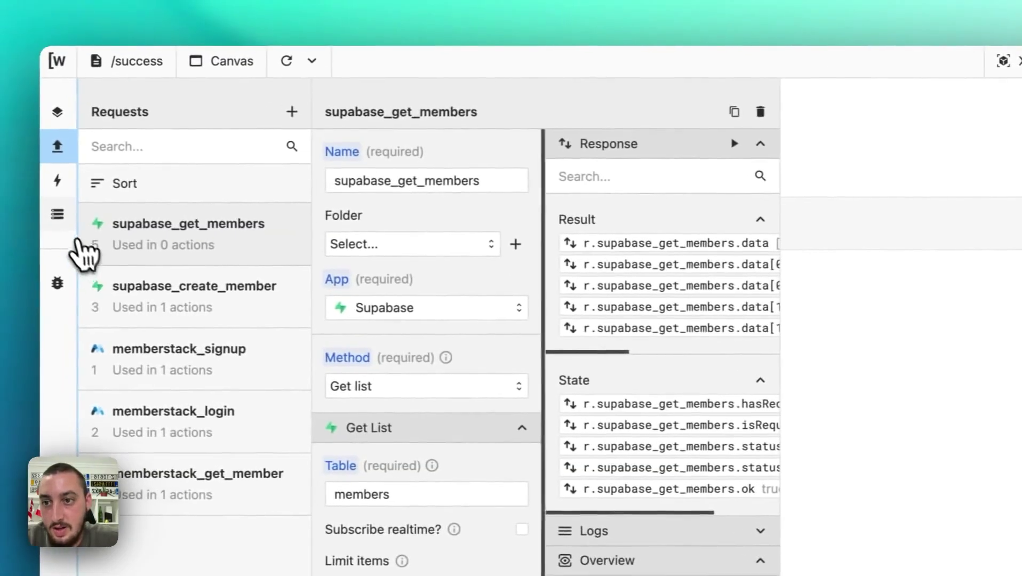
left_click(68, 226)
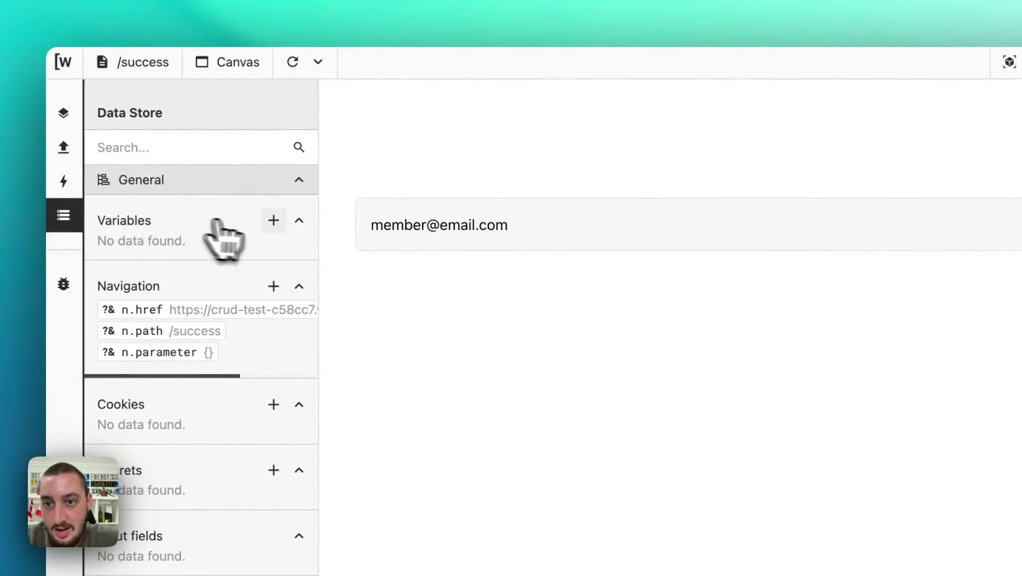
- Add Data Store variable i whose initial-value function returns 0
left_click(273, 220)
left_click(390, 182)
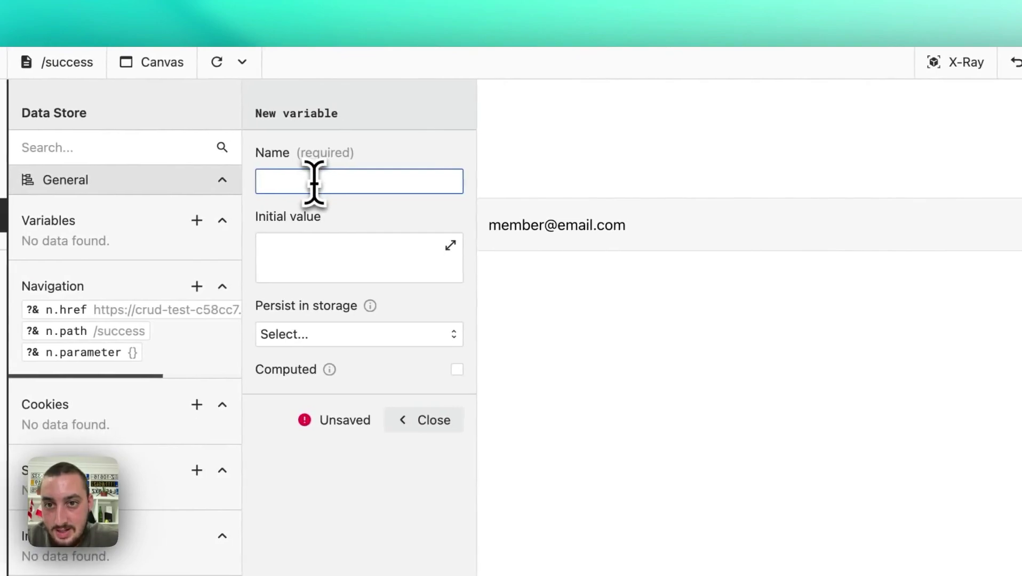
type("i")
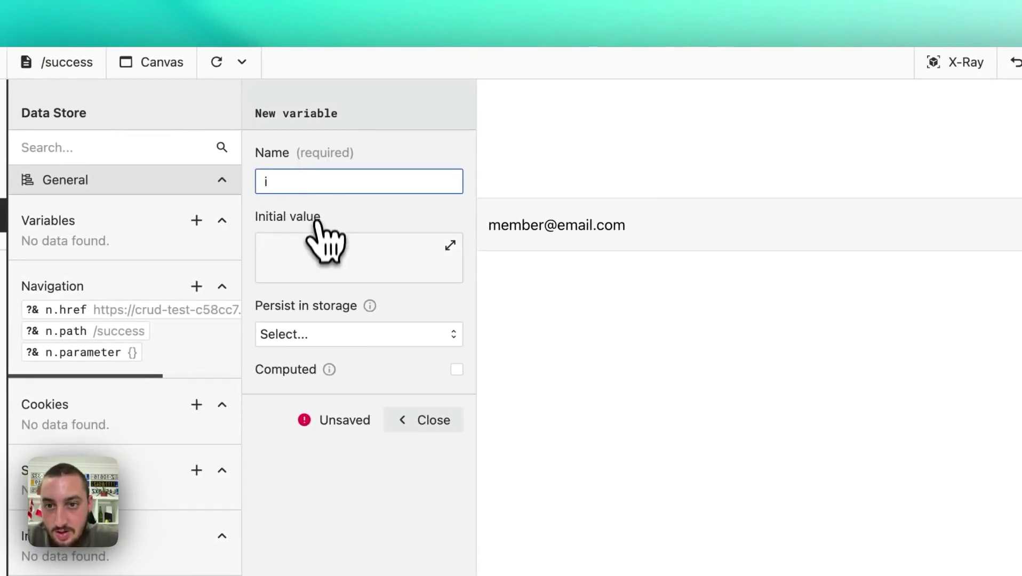
left_click(315, 244)
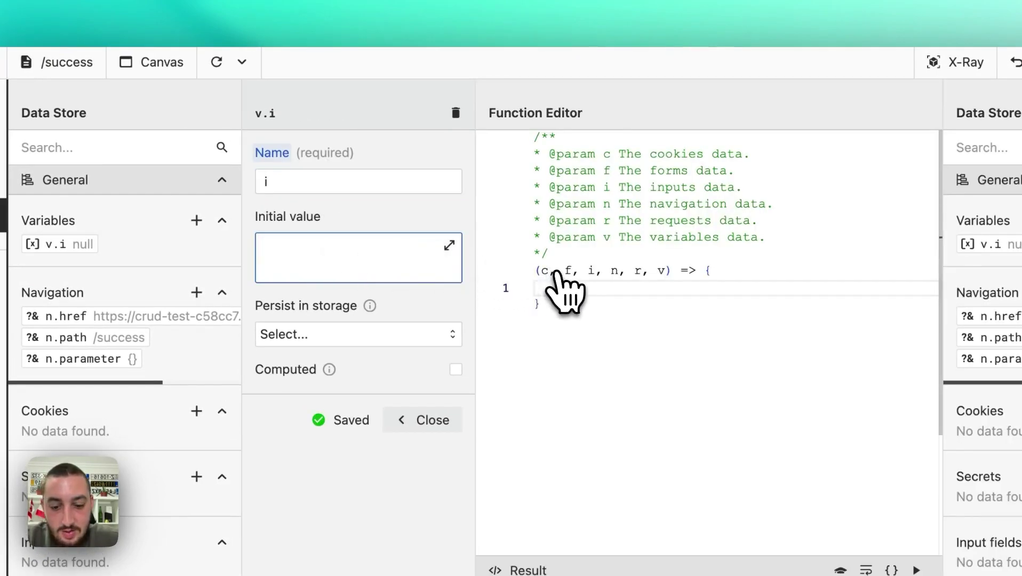
type("return")
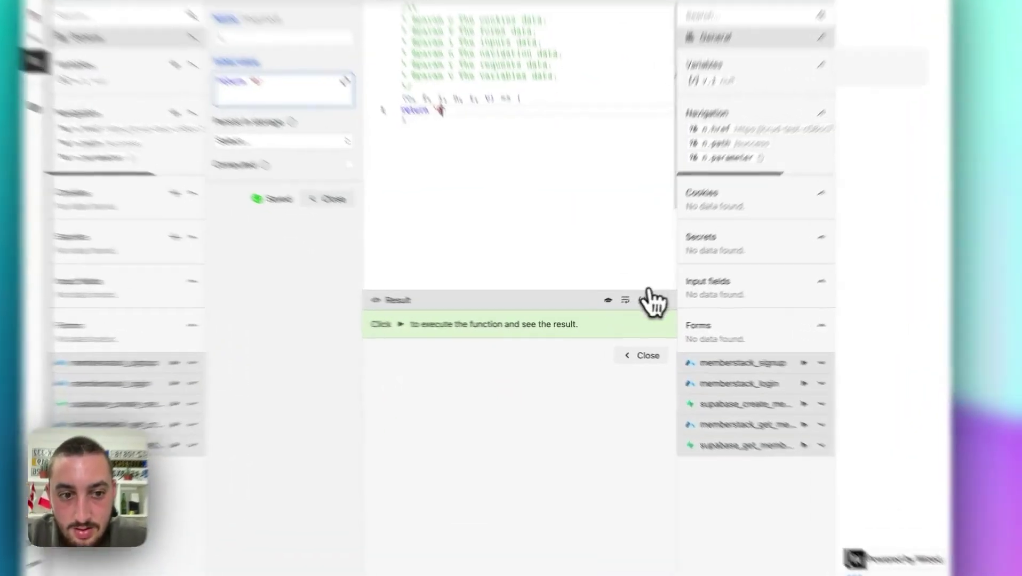
left_click(639, 308)
left_click(676, 368)
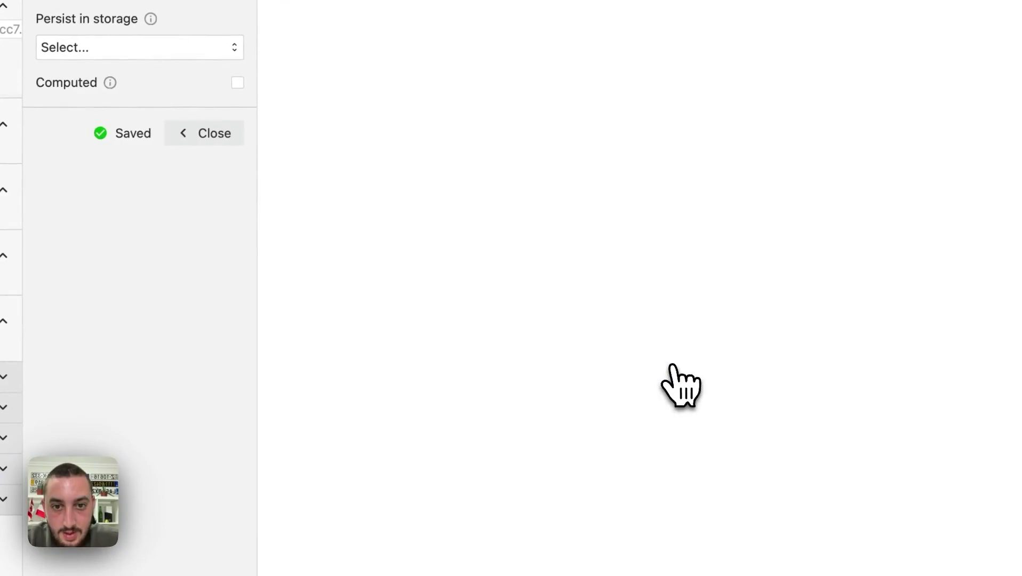
left_click(208, 134)
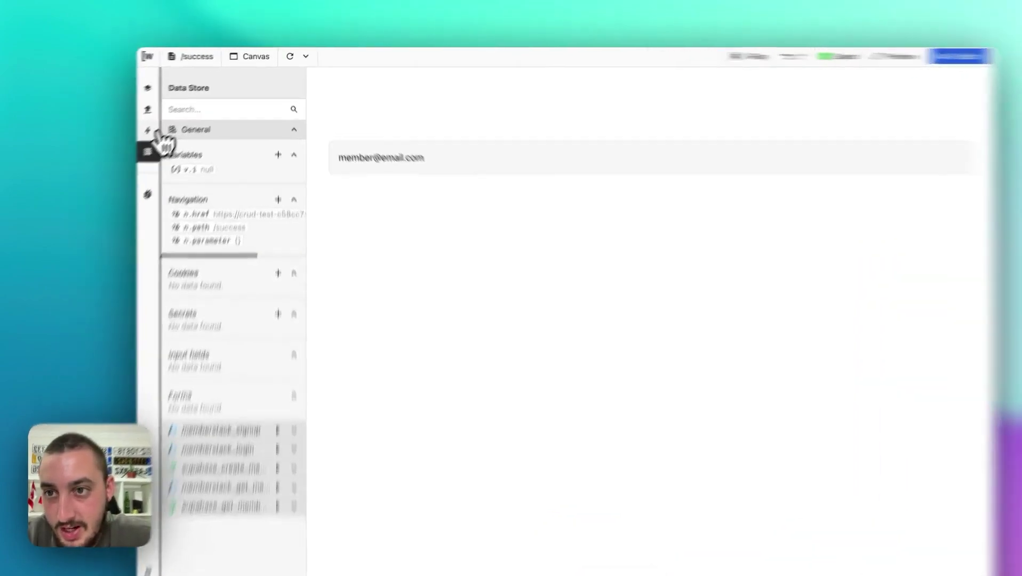
- Create event action members_list_render, triggered on Request Finishes for supabase_get_members
left_click(174, 115)
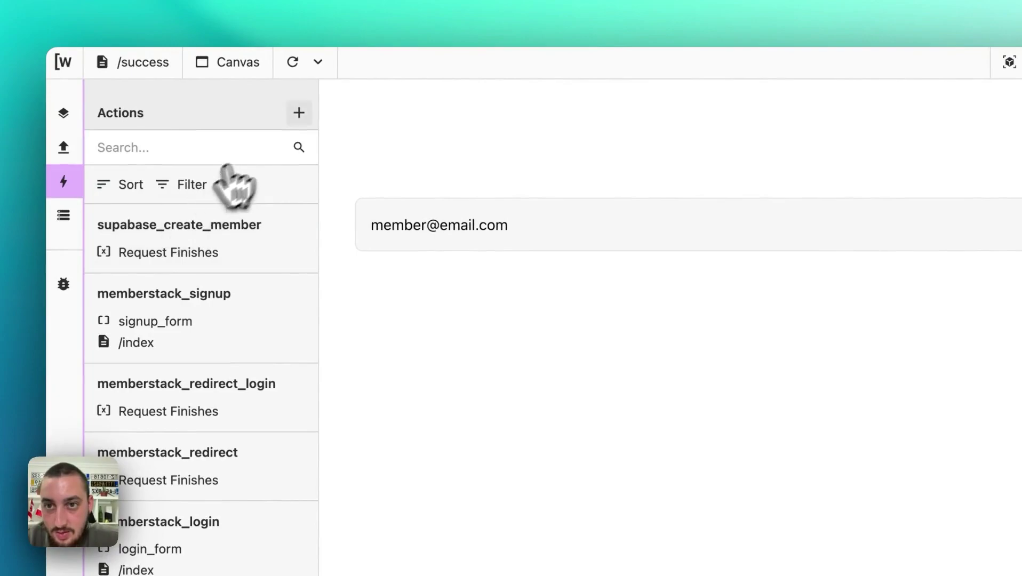
left_click(299, 113)
type("members")
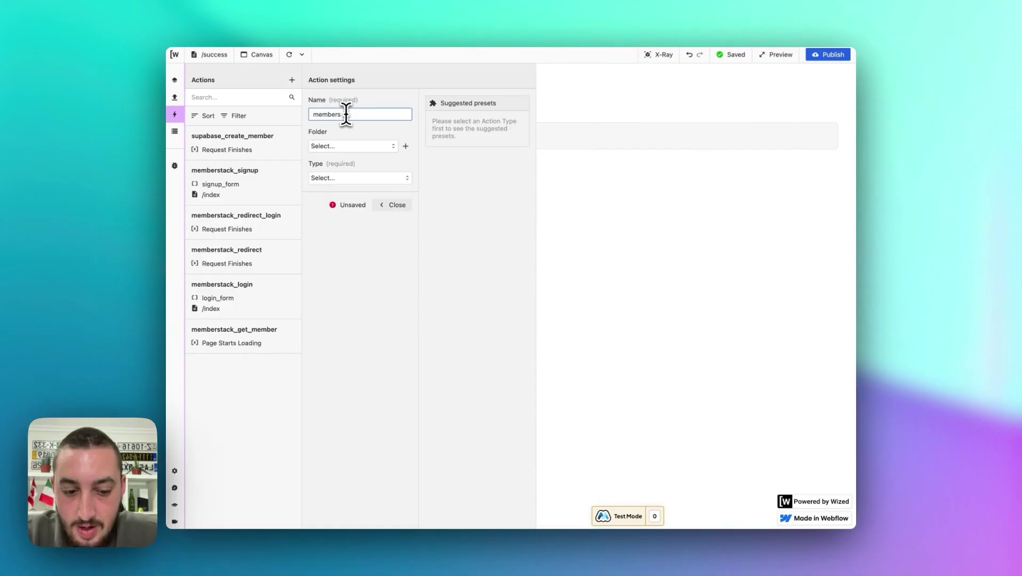
type("_list")
type("_render")
left_click(360, 178)
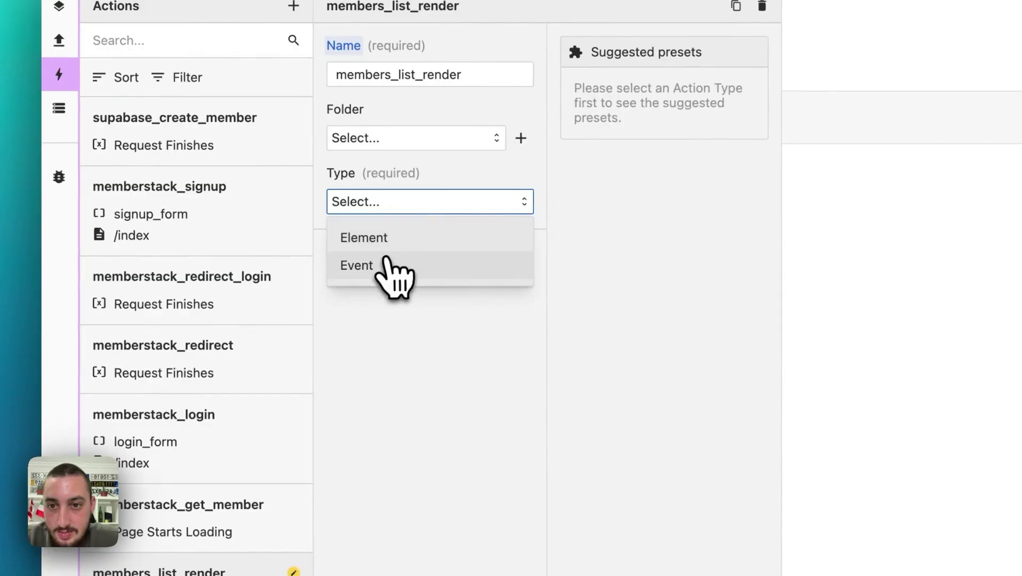
left_click(382, 265)
left_click(380, 309)
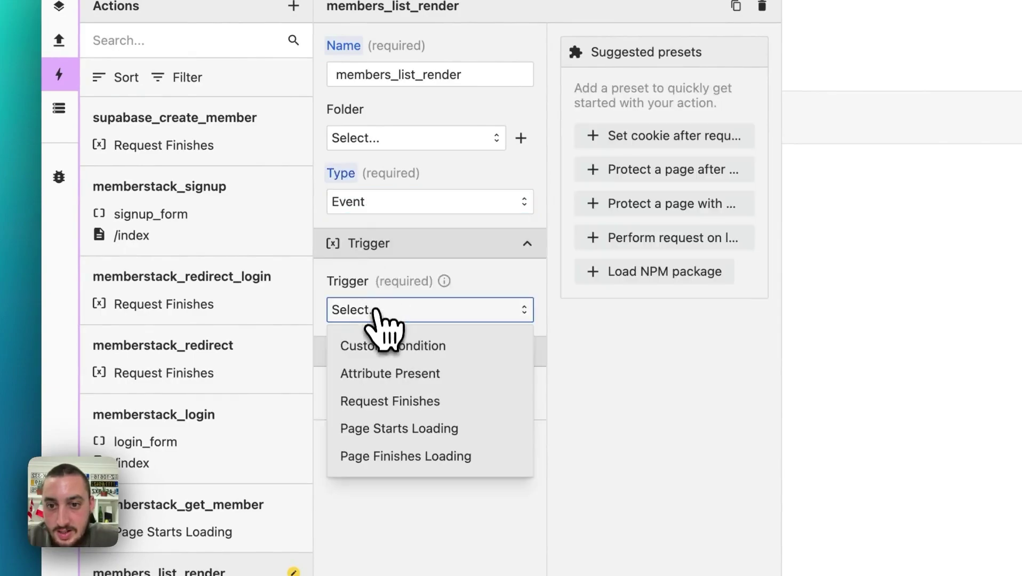
left_click(405, 399)
left_click(417, 376)
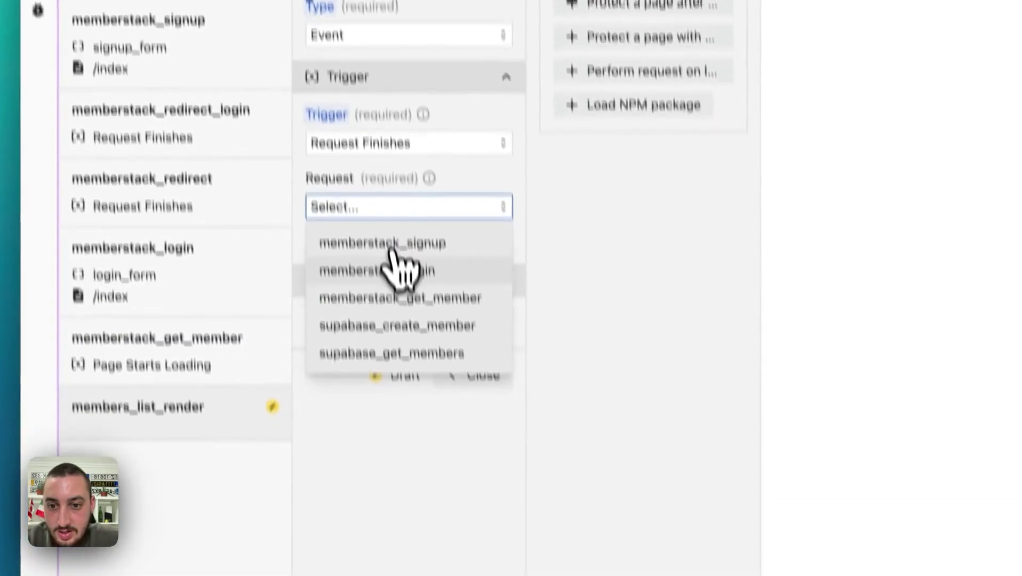
left_click(390, 290)
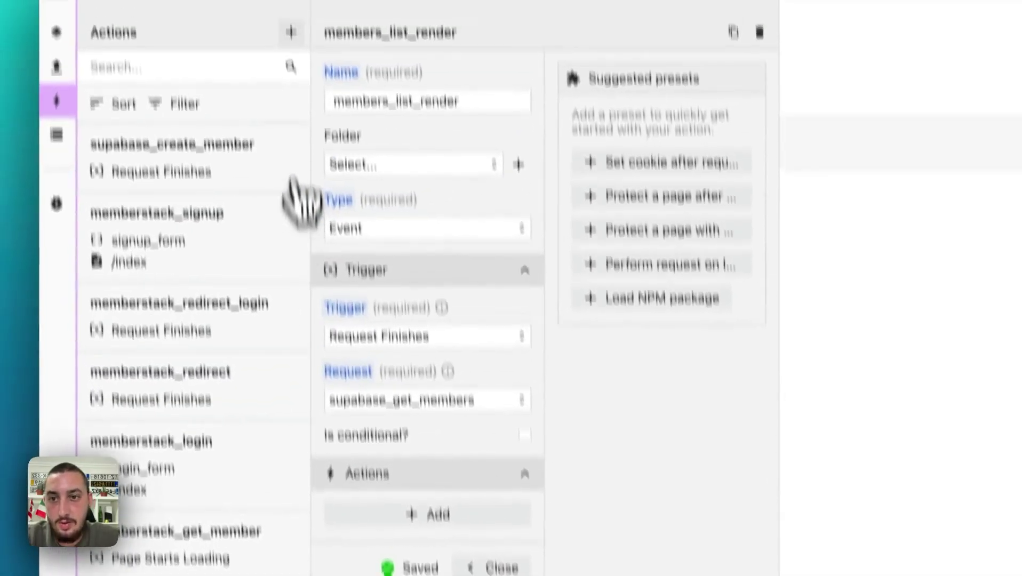
left_click(286, 30)
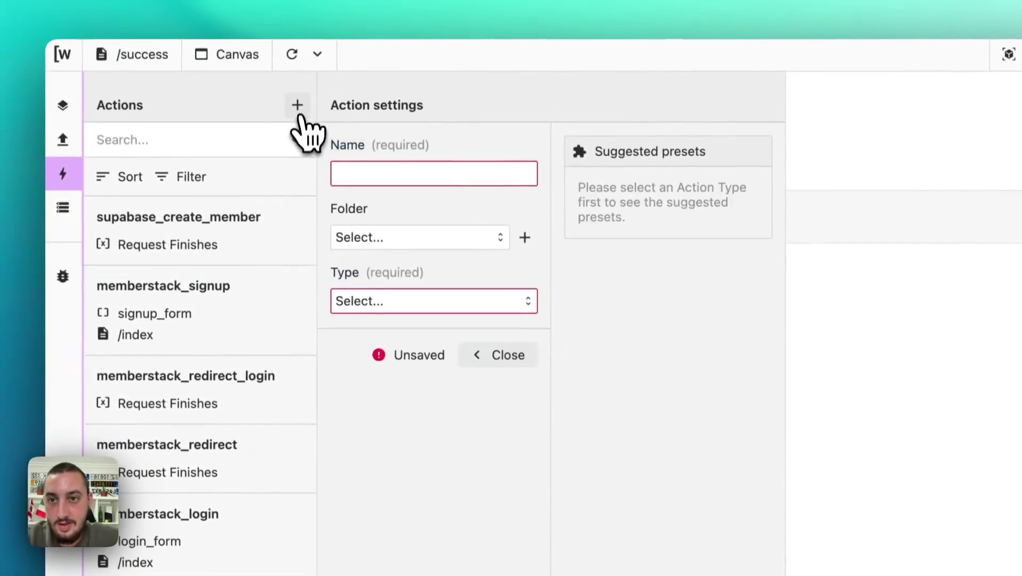
- Name a new event action supabase_get_members, triggered when the page starts loading
left_click(394, 182)
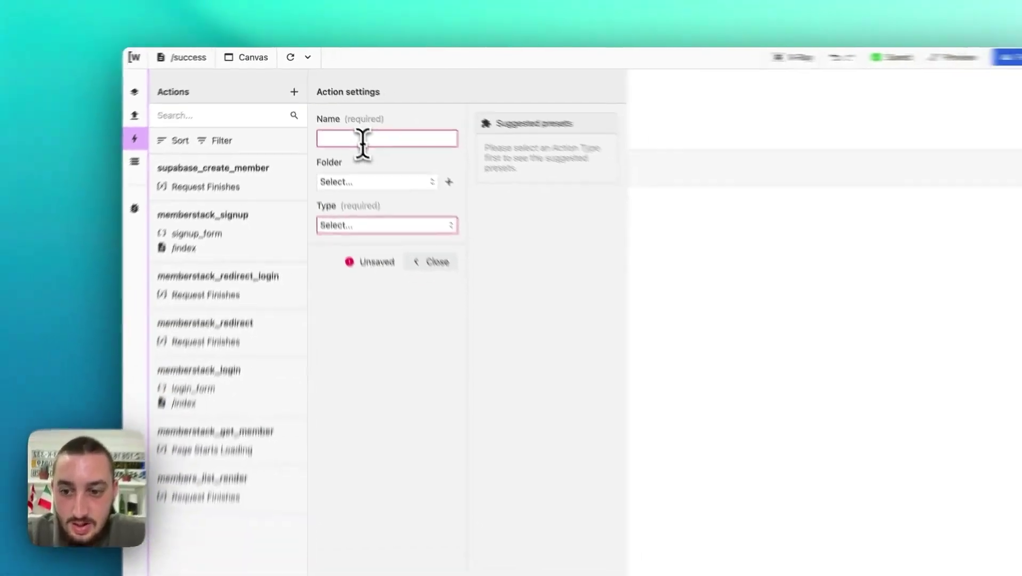
type("m")
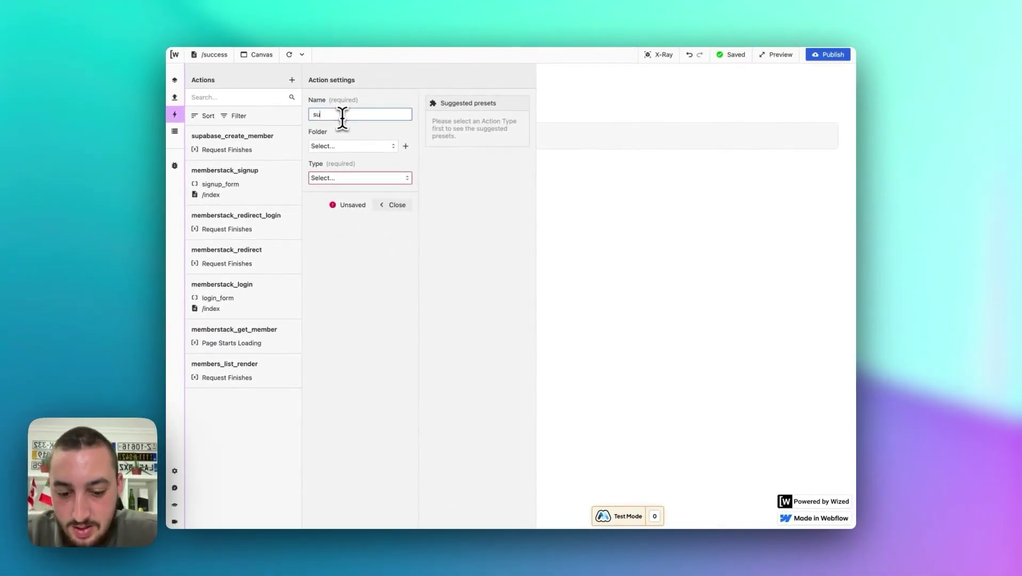
type("upabase_get_members")
left_click(352, 177)
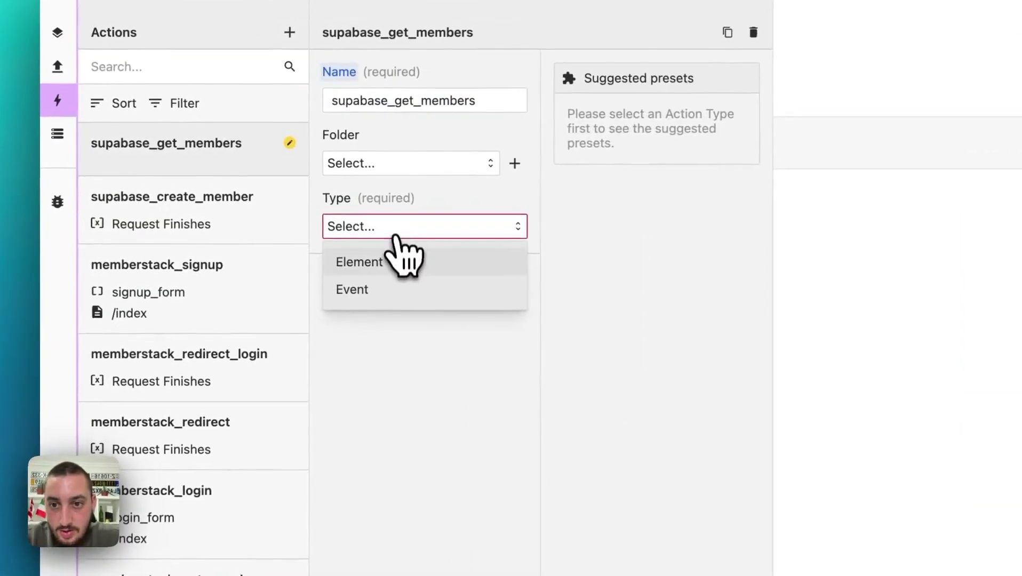
left_click(339, 209)
left_click(395, 335)
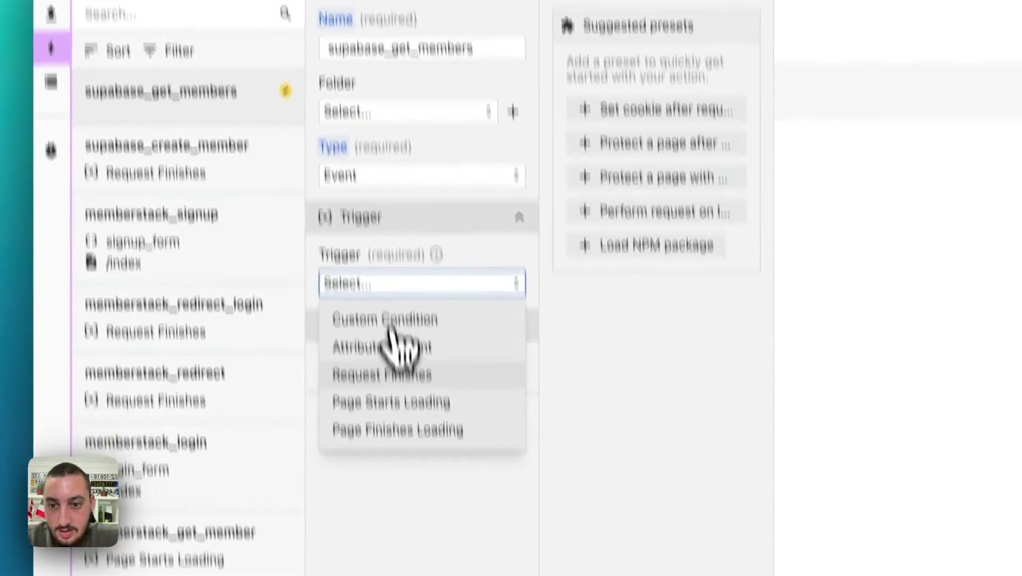
left_click(396, 454)
- Make its step Perform request supabase_get_members, save, and reopen members_list_render
left_click(412, 245)
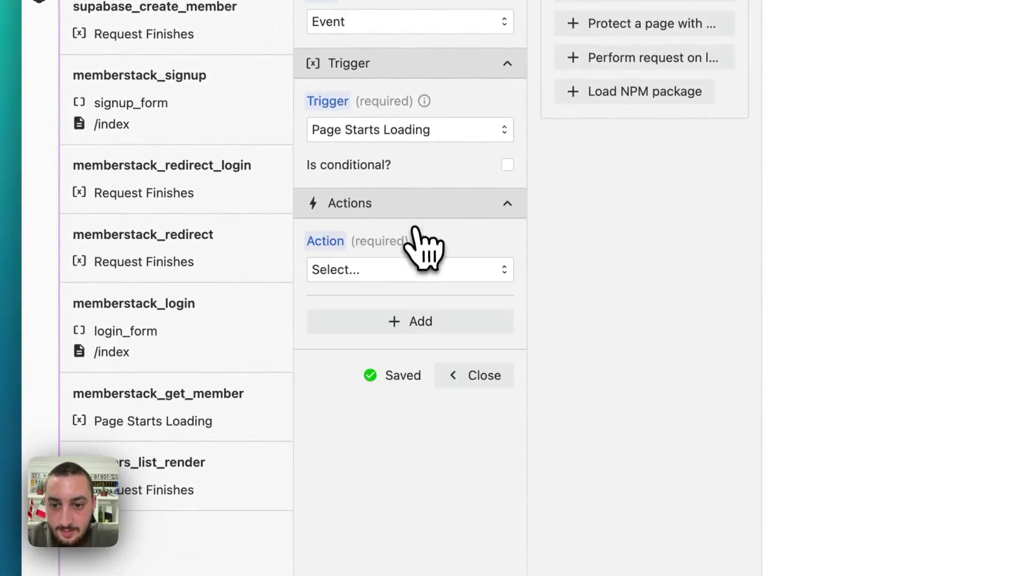
left_click(408, 272)
left_click(397, 418)
left_click(393, 368)
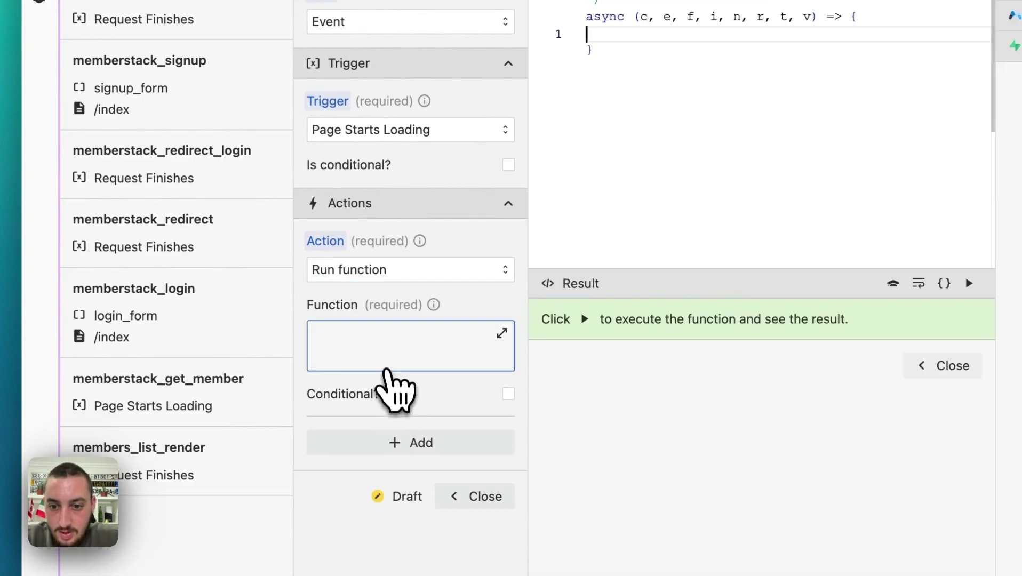
left_click(397, 272)
left_click(395, 305)
left_click(395, 333)
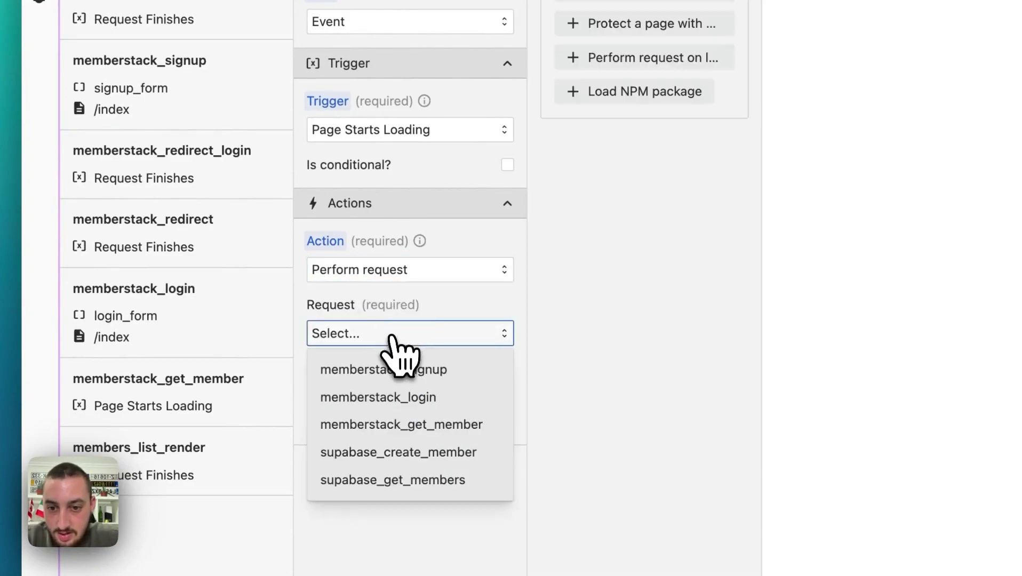
left_click(398, 480)
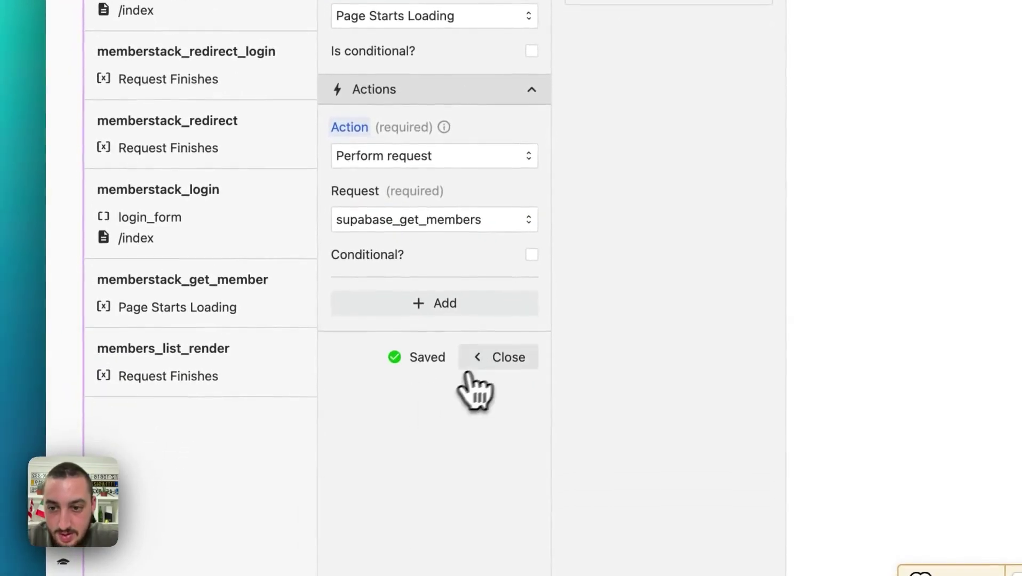
left_click(463, 457)
left_click(280, 379)
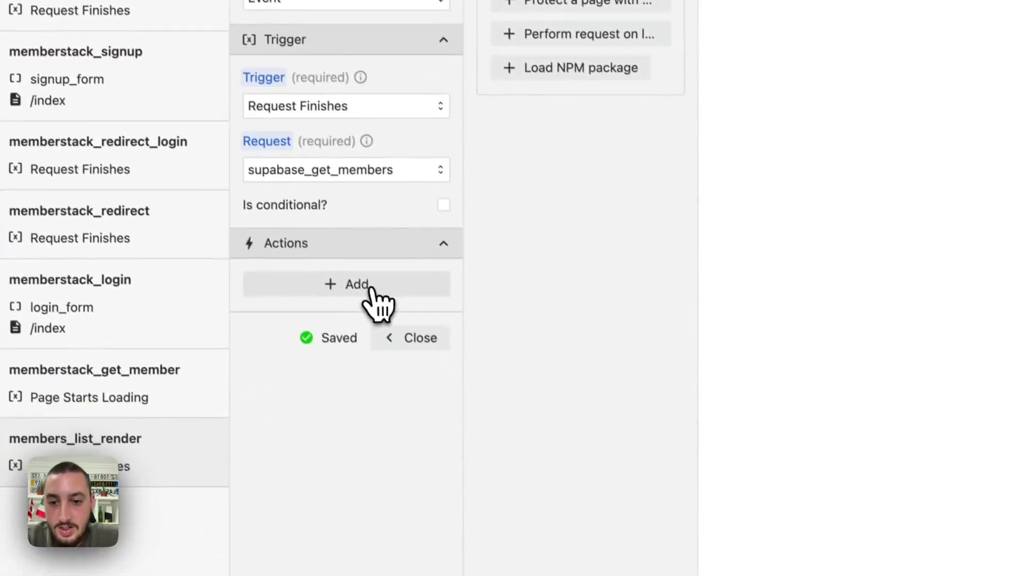
- Make members_list_render an Element action on member_item with the Render list setting
left_click(372, 288)
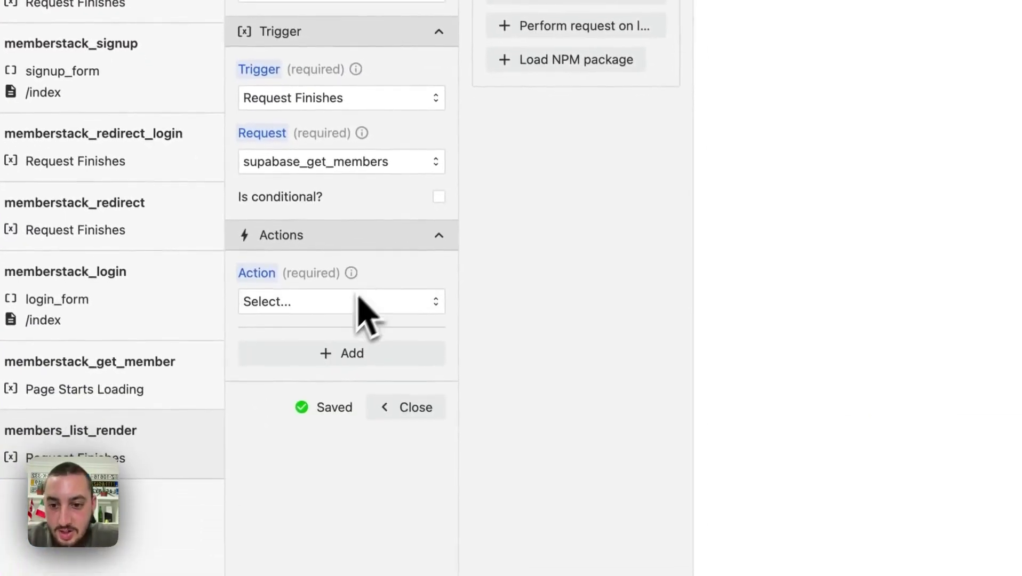
left_click(336, 314)
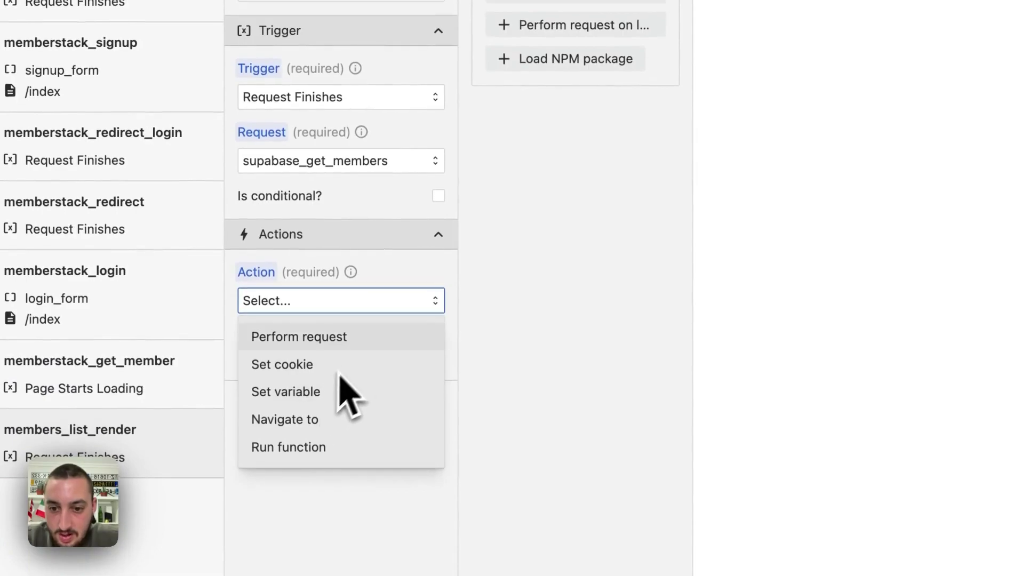
left_click(534, 395)
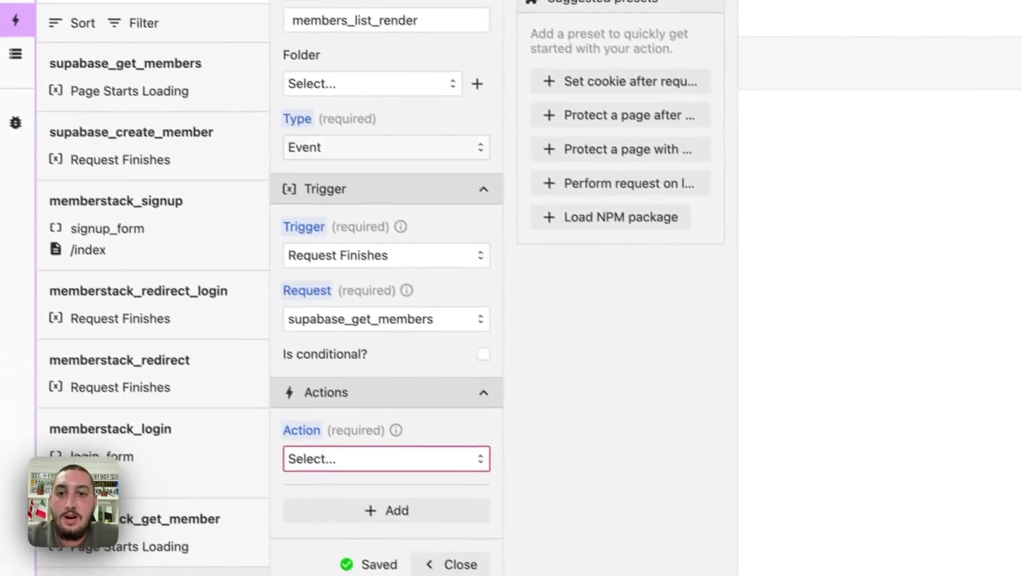
left_click(394, 170)
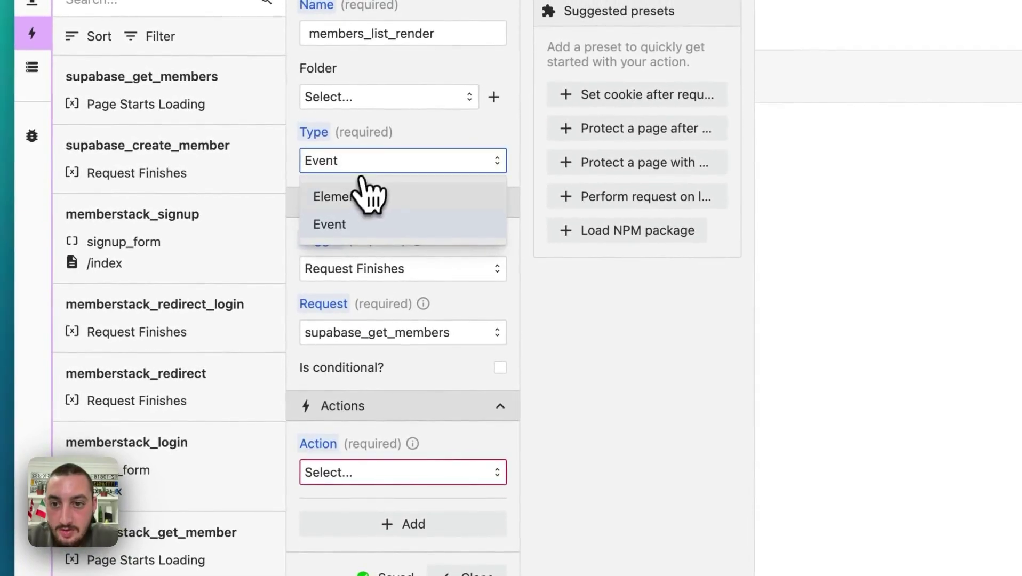
left_click(365, 196)
left_click(354, 269)
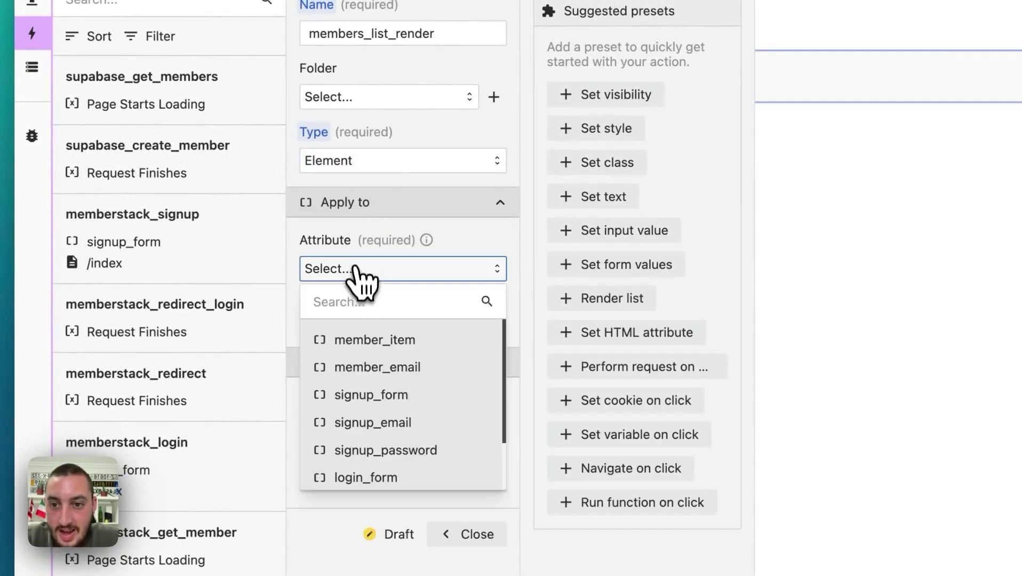
left_click(403, 346)
left_click(373, 429)
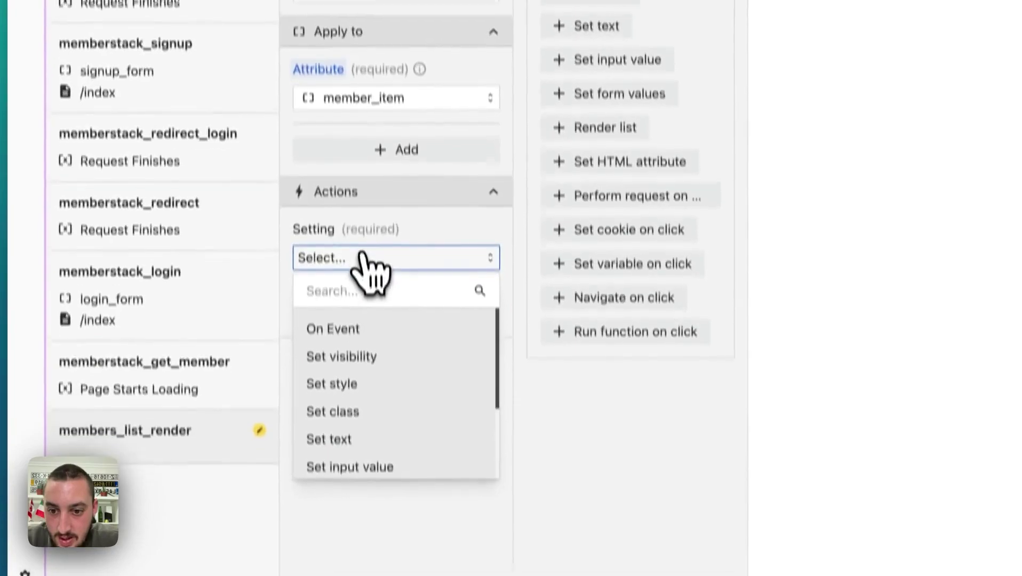
scroll(360, 374, "down", 1)
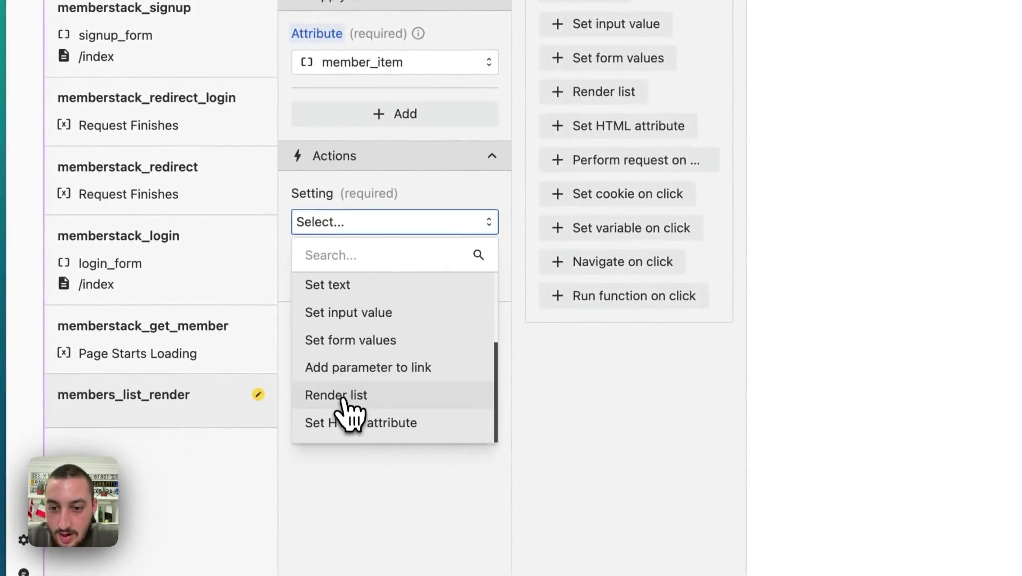
left_click(341, 397)
- Set the list source to return r.supabase_get_members.data and test it
left_click(371, 328)
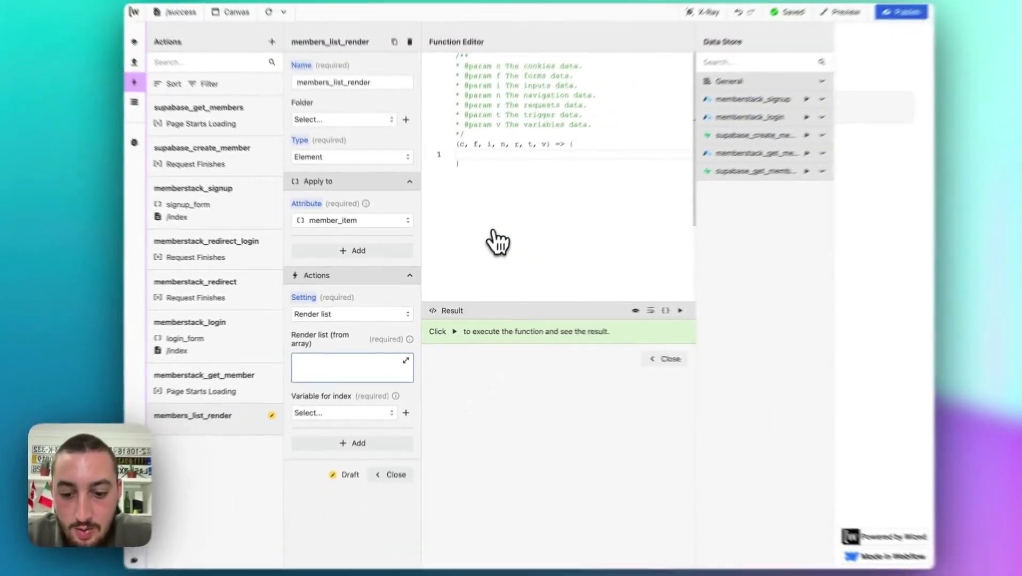
type("return")
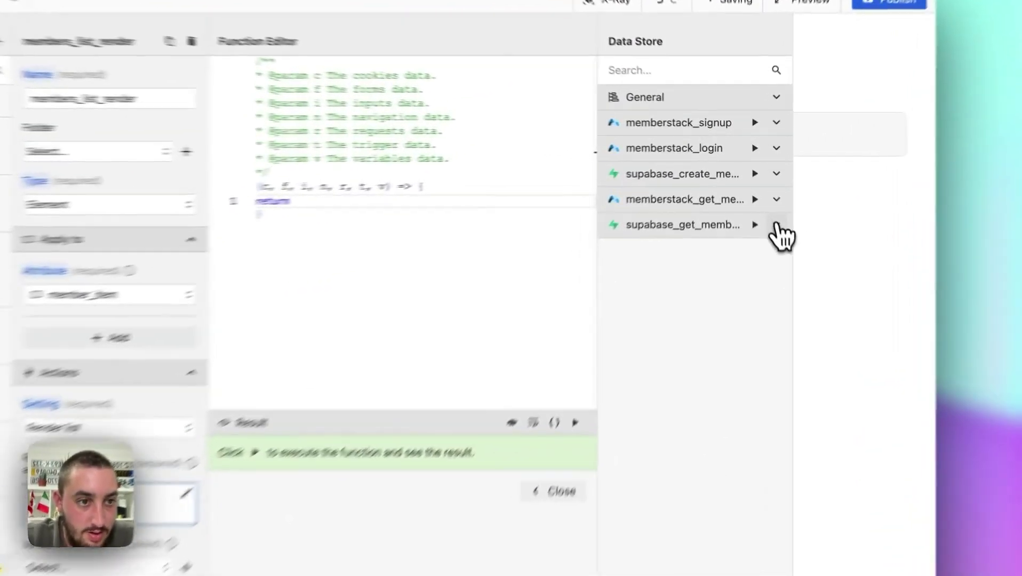
left_click(760, 190)
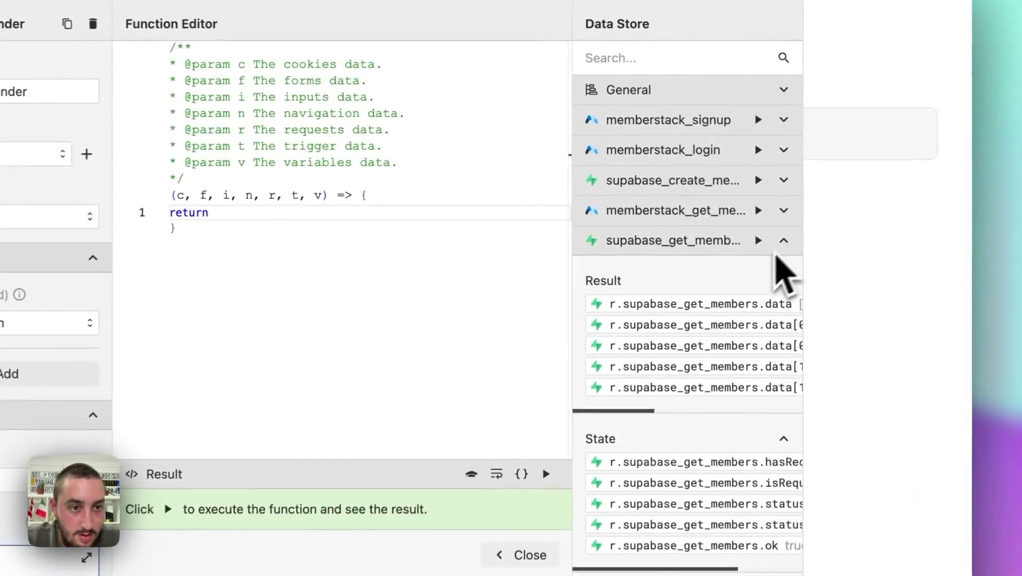
scroll(714, 352, "right", 10)
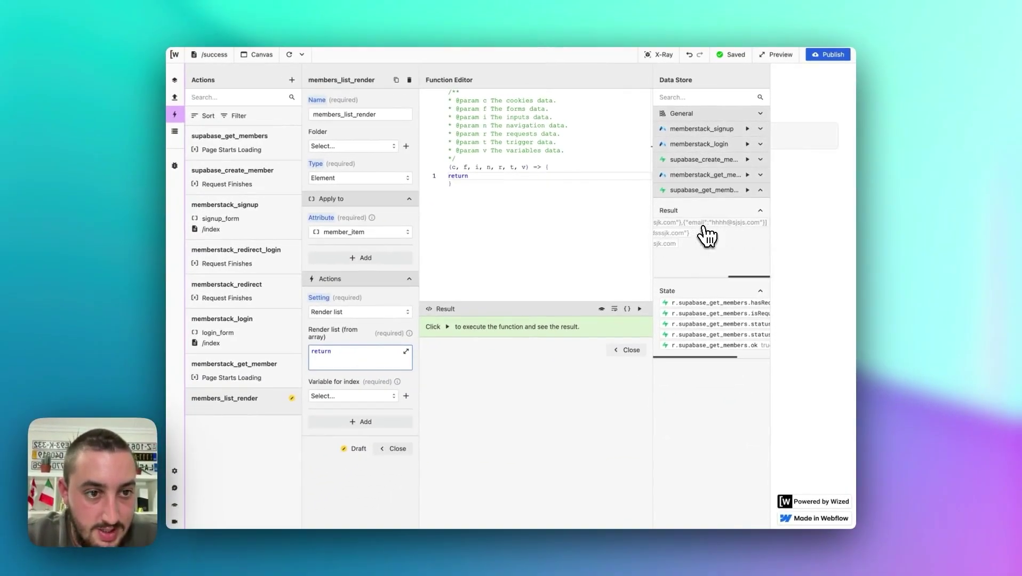
left_click(703, 224)
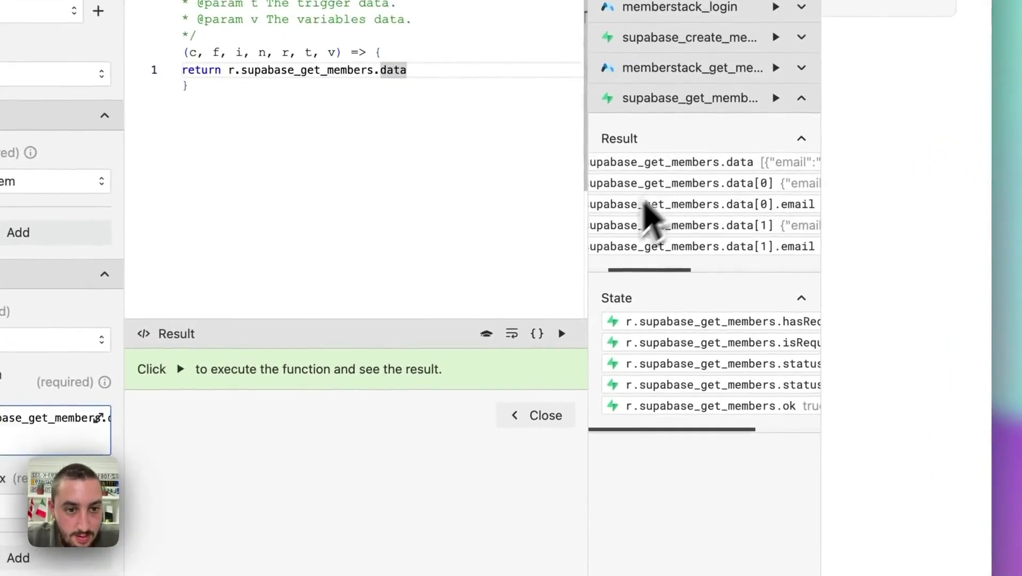
left_click(640, 309)
left_click(535, 431)
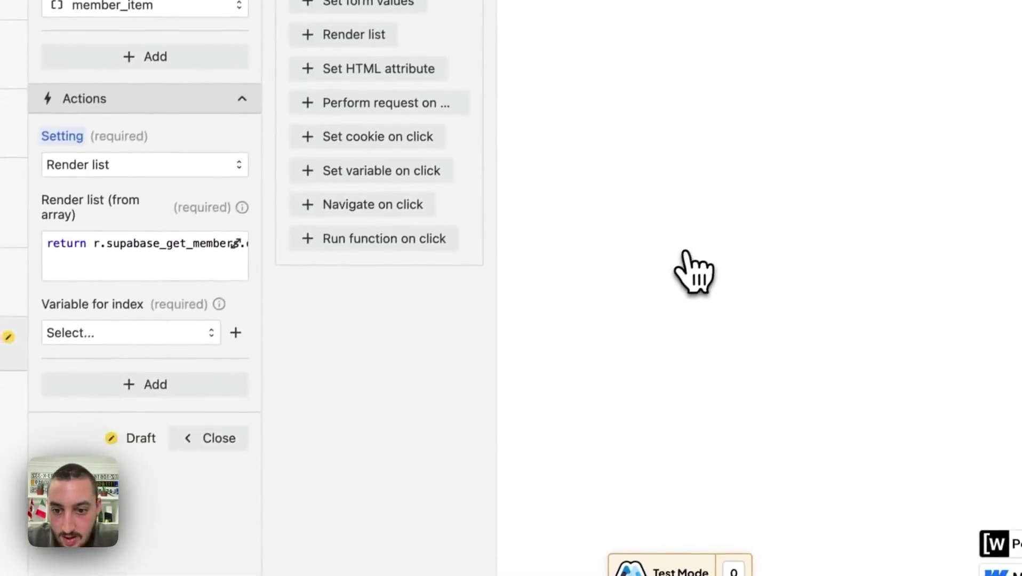
- Use v.i as the index, save, and refresh the canvas to show two member rows
left_click(31, 507)
left_click(360, 301)
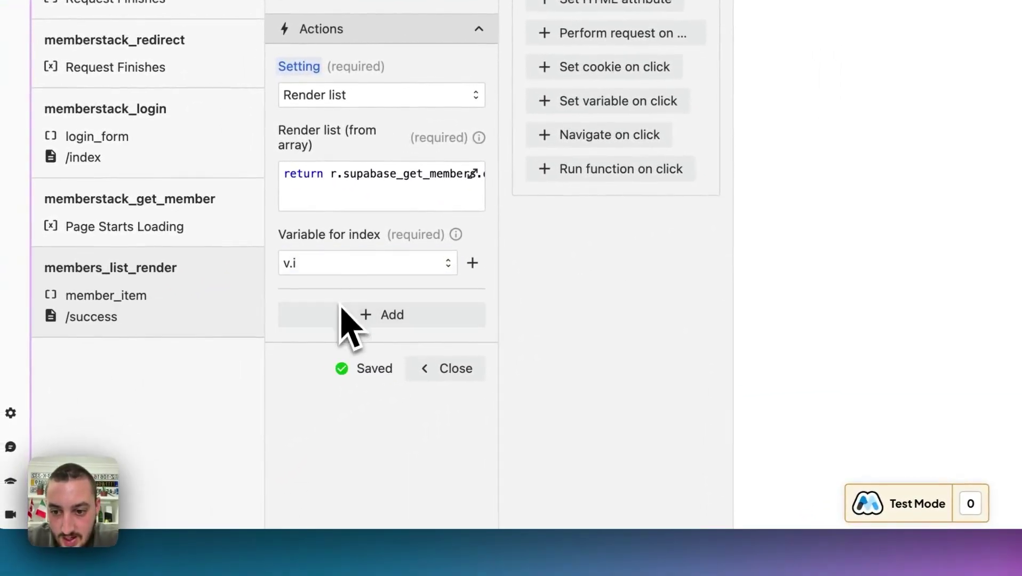
left_click(443, 362)
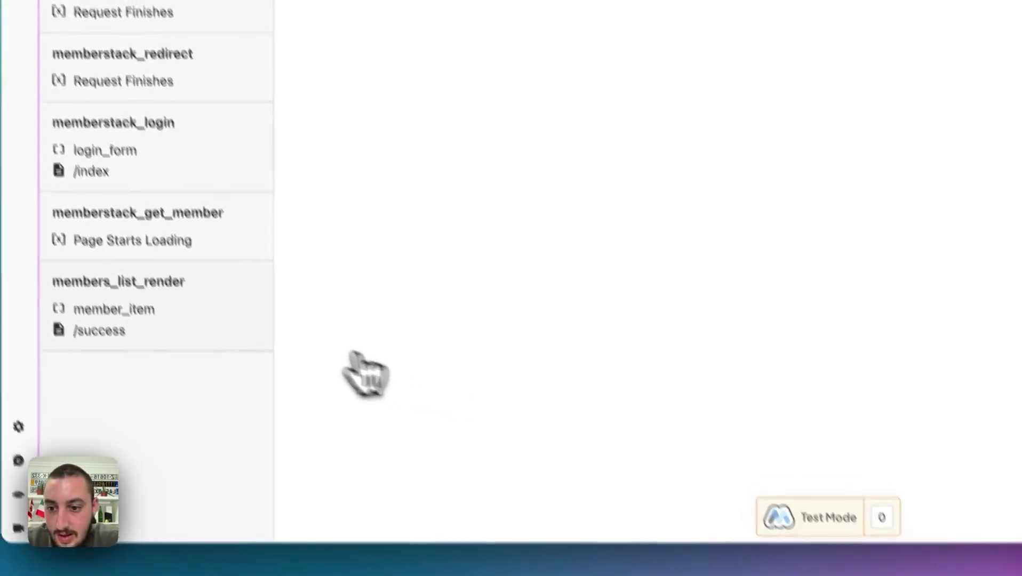
left_click(298, 49)
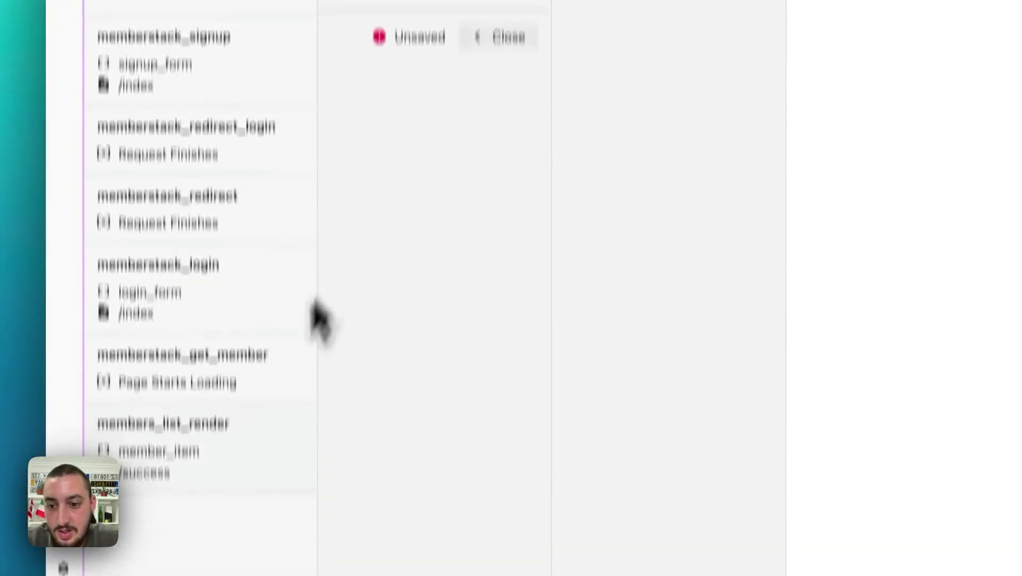
left_click(80, 197)
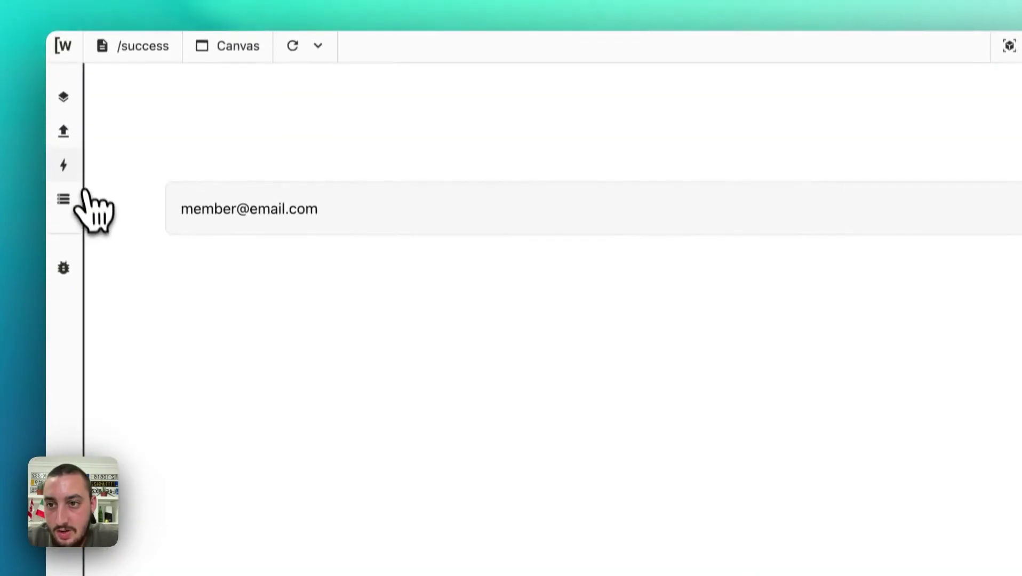
left_click(283, 61)
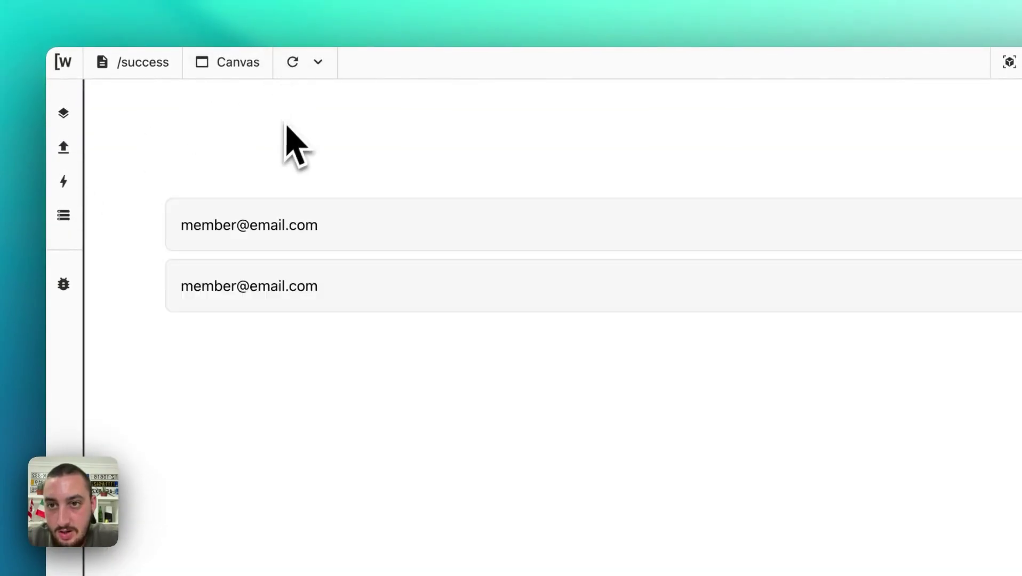
left_click(65, 181)
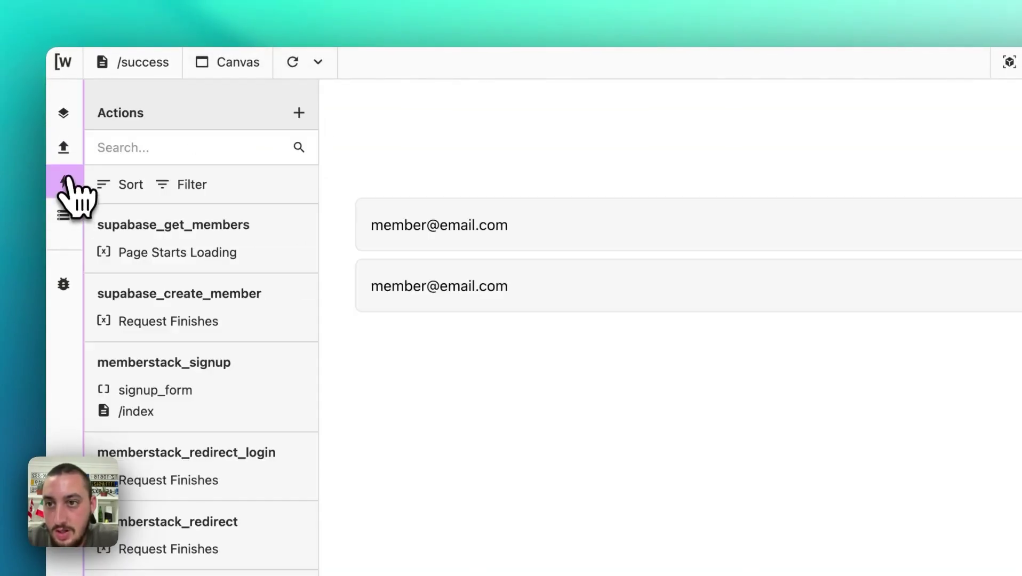
- Create Element action members_render_email that sets member_email's text
left_click(298, 113)
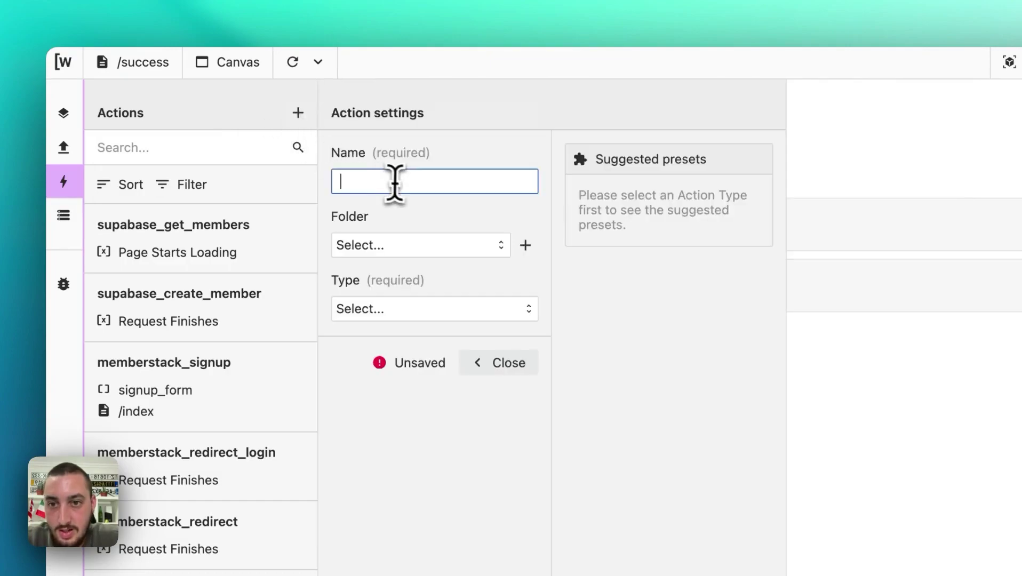
type("members_")
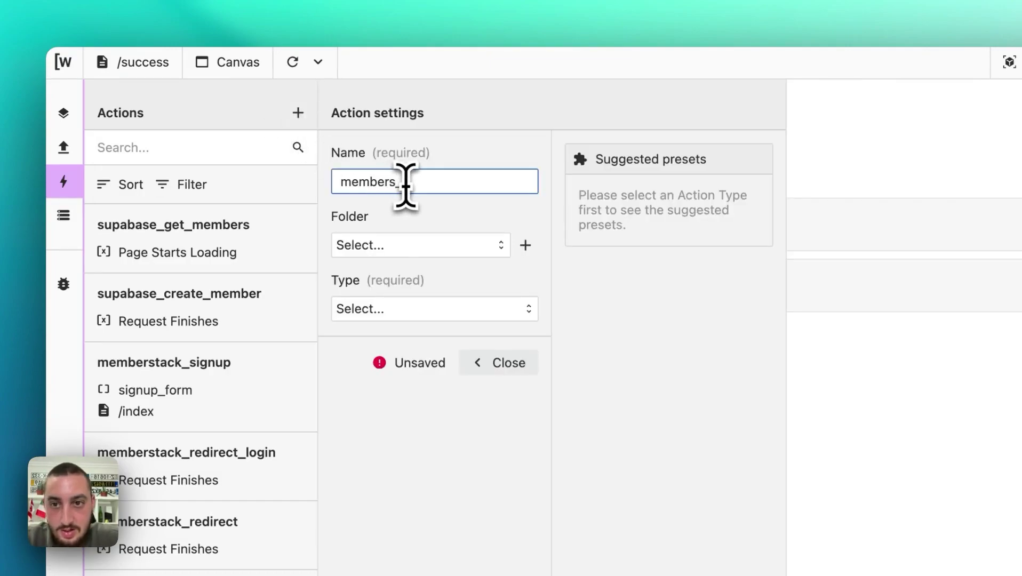
type("render_email")
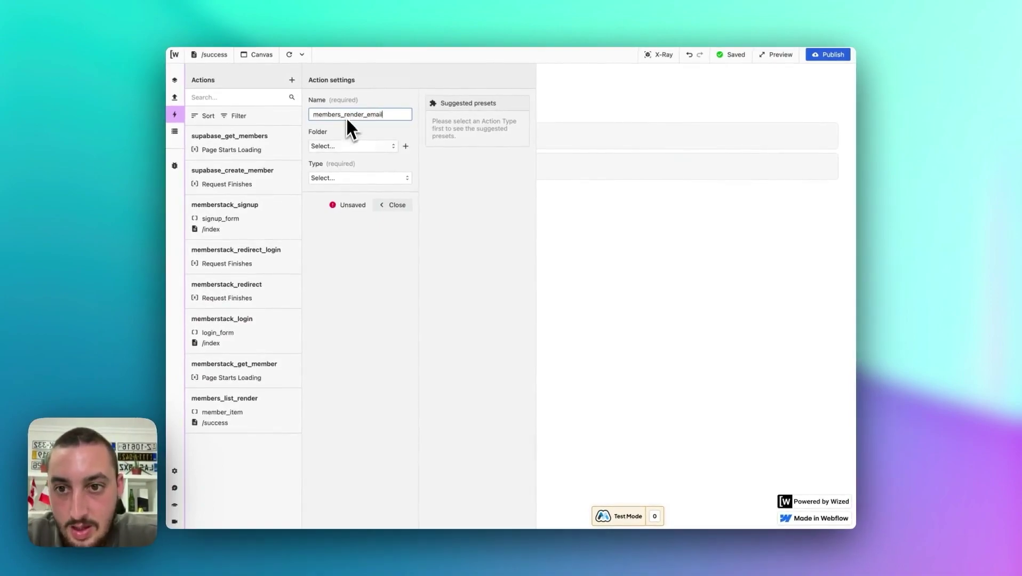
left_click(350, 178)
left_click(342, 212)
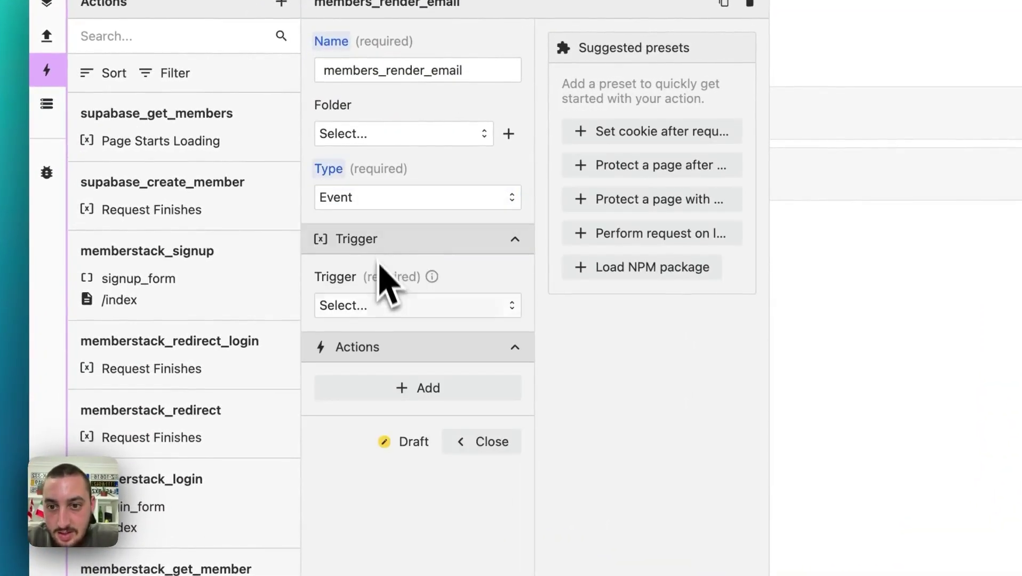
left_click(384, 307)
left_click(397, 202)
left_click(399, 235)
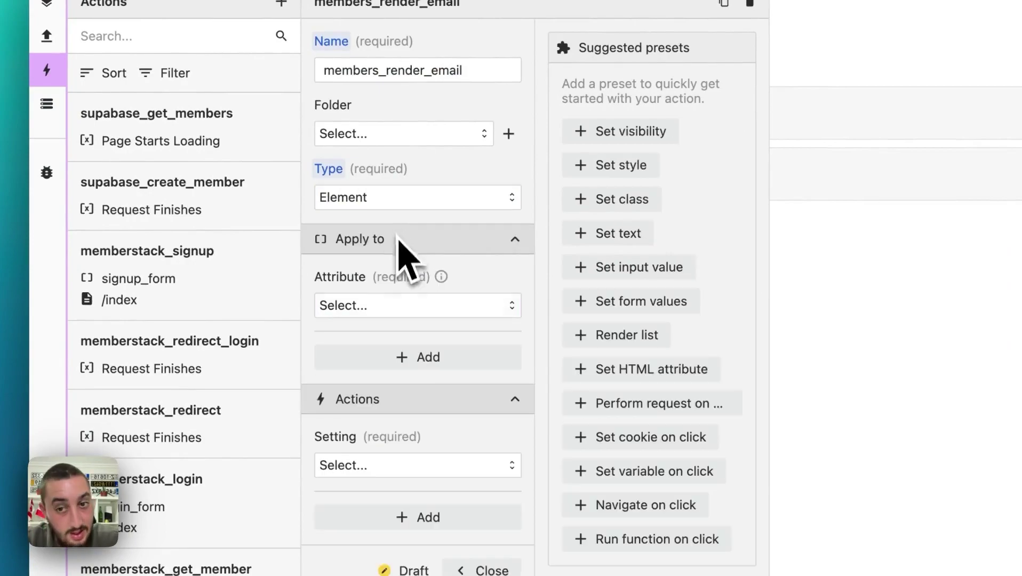
left_click(400, 308)
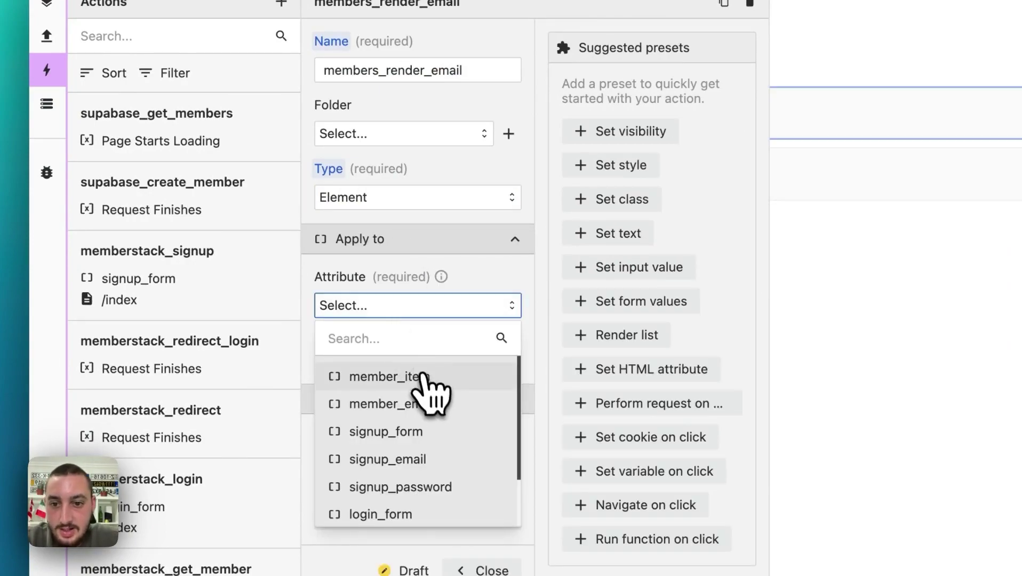
left_click(422, 404)
left_click(416, 465)
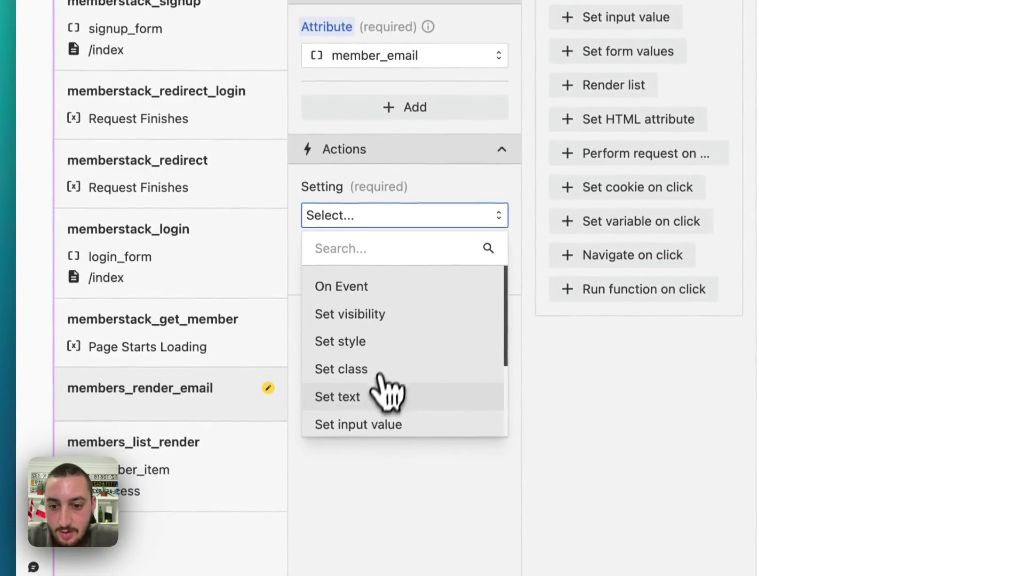
left_click(378, 395)
- Make the text return the indexed item's email from supabase_get_members data, then test and save
left_click(388, 352)
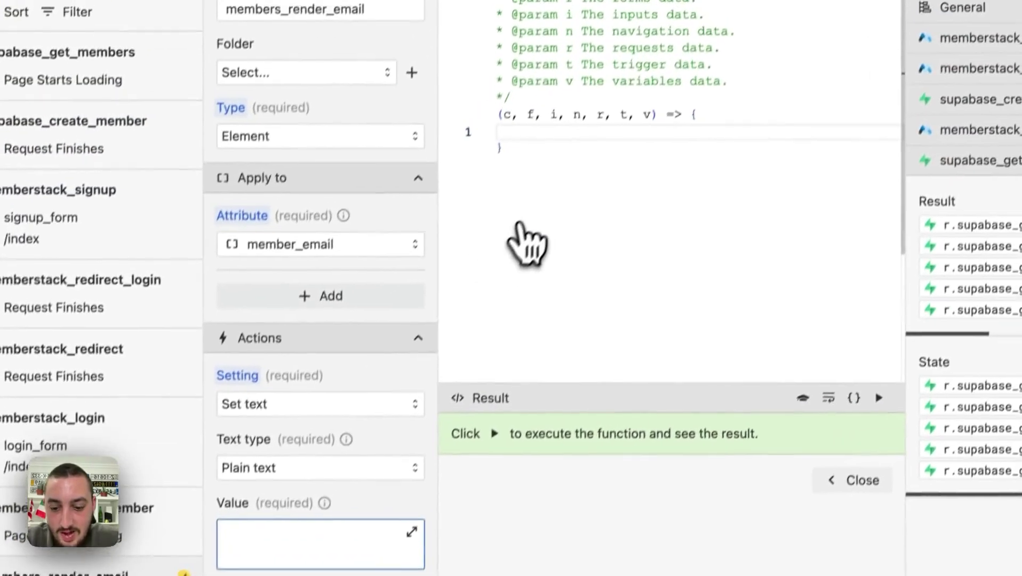
type("return")
key("Escape")
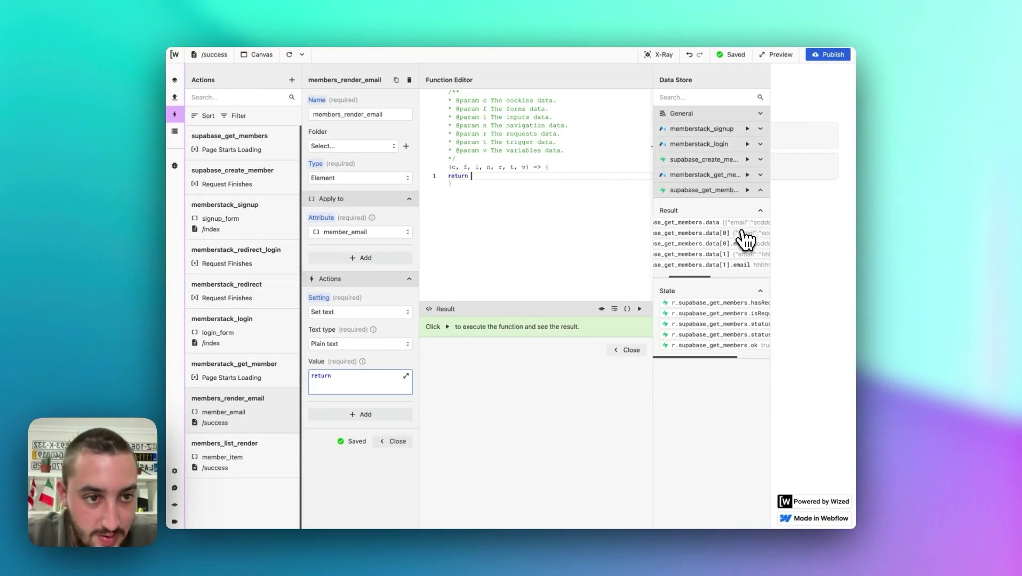
left_click(745, 242)
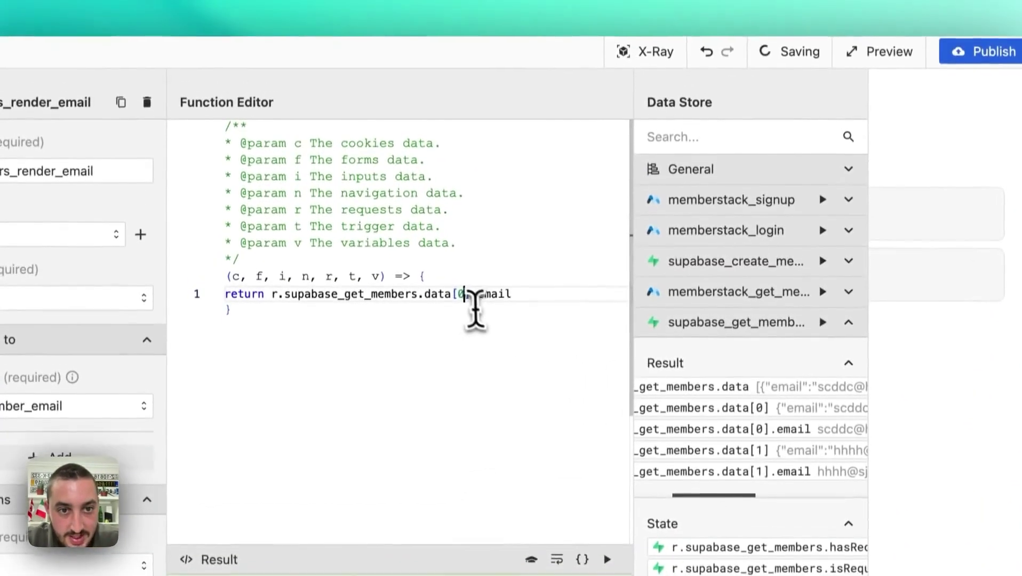
left_click(465, 304)
key("BackSpace")
left_click(832, 180)
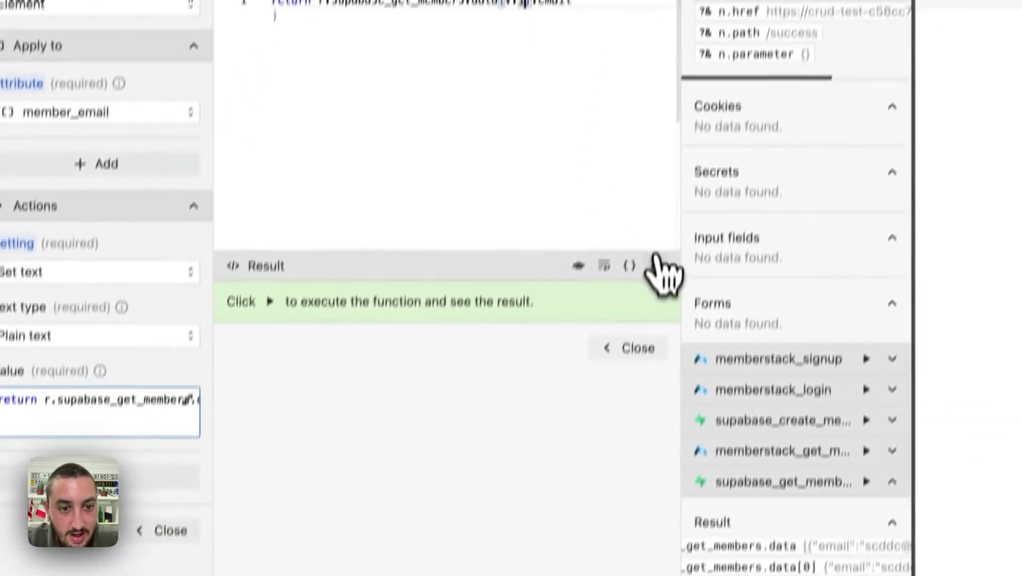
left_click(554, 569)
left_click(635, 302)
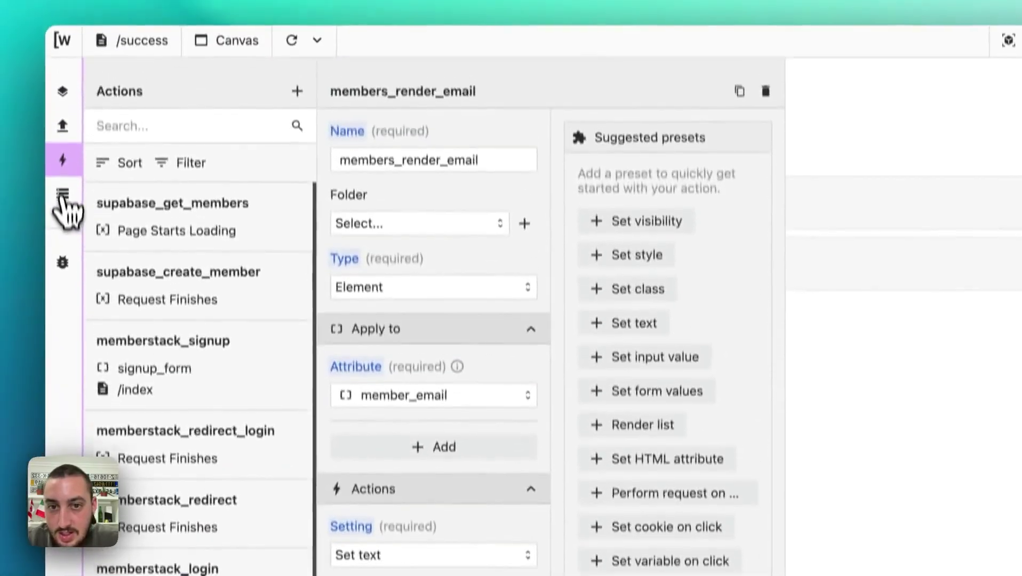
left_click(63, 160)
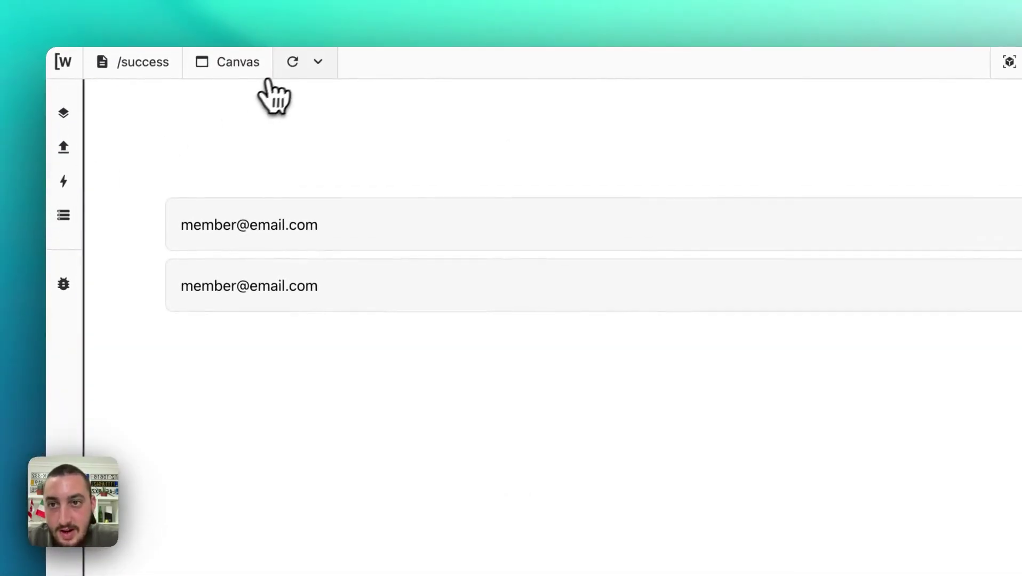
- Refresh the canvas to show real member emails, then switch to the /index page
left_click(291, 65)
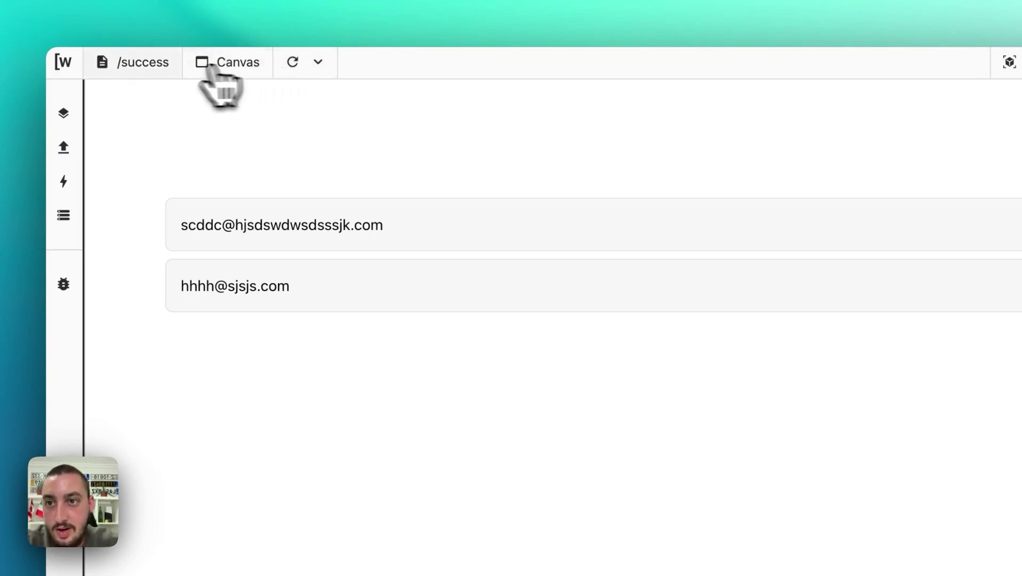
left_click(137, 63)
left_click(198, 176)
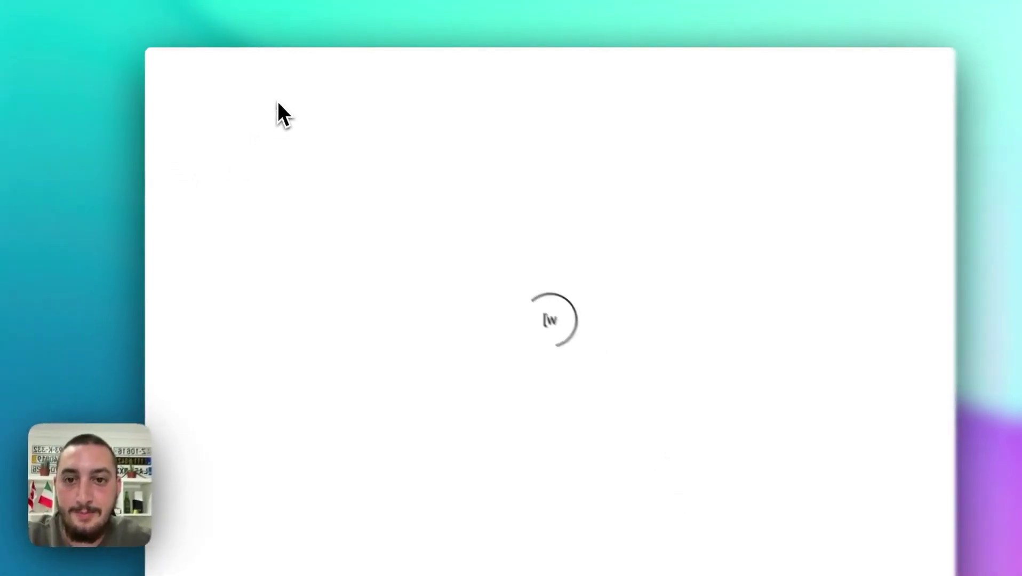
- Sign up a new test member with an email and password, declining password saving
left_click(260, 238)
type("sdds")
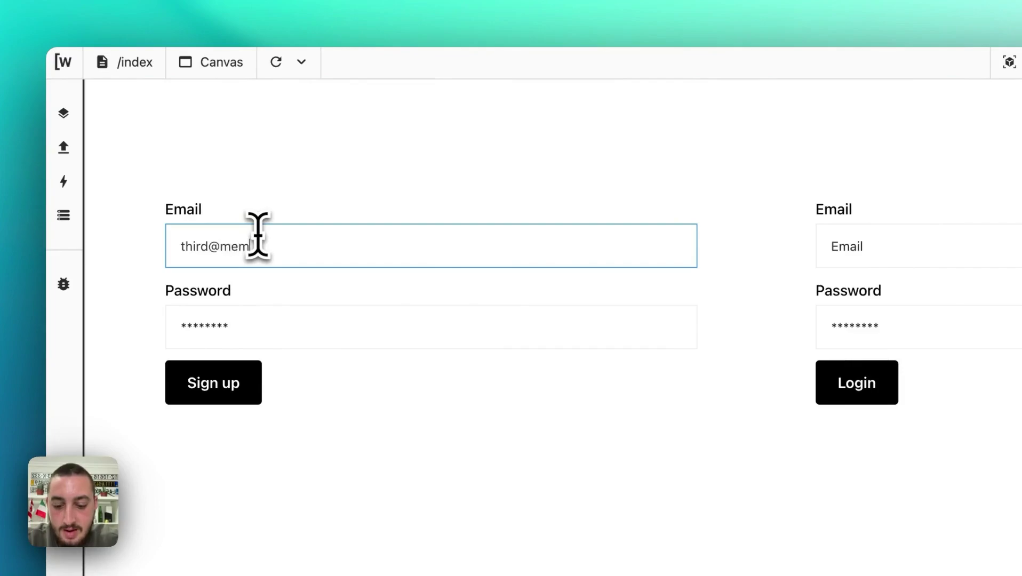
type("ber.com")
key("Tab")
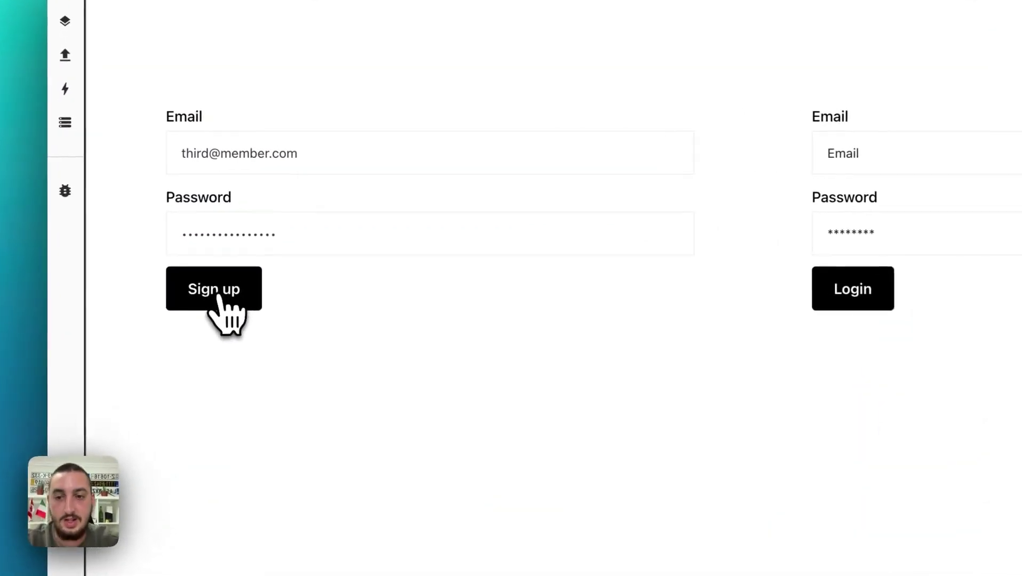
left_click(250, 214)
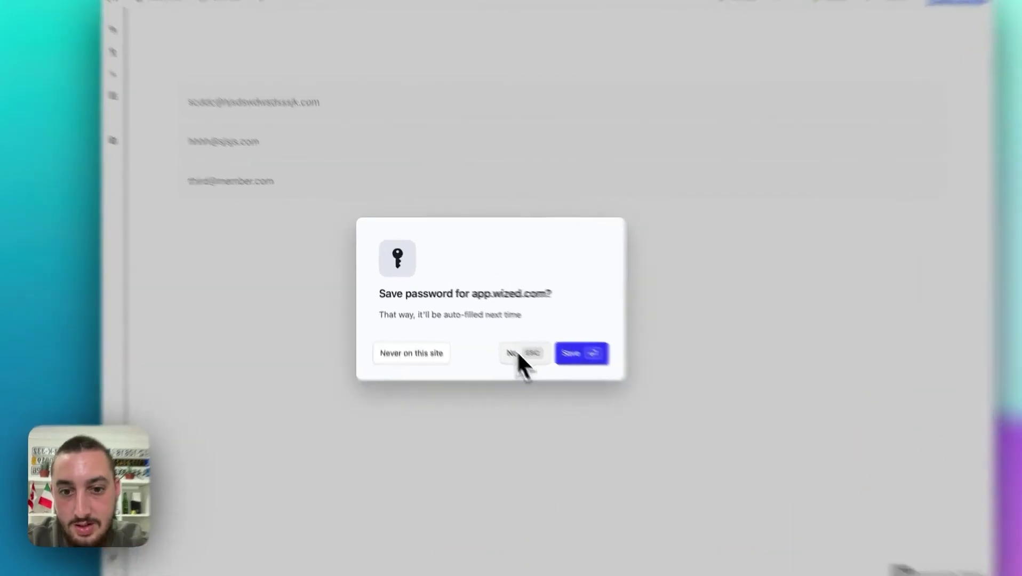
left_click(490, 332)
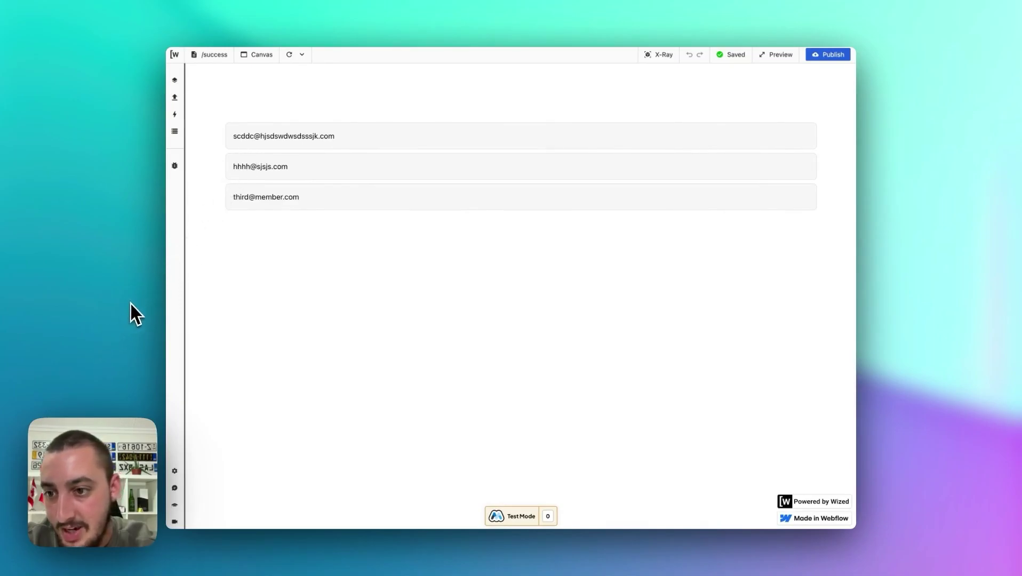
left_click(178, 130)
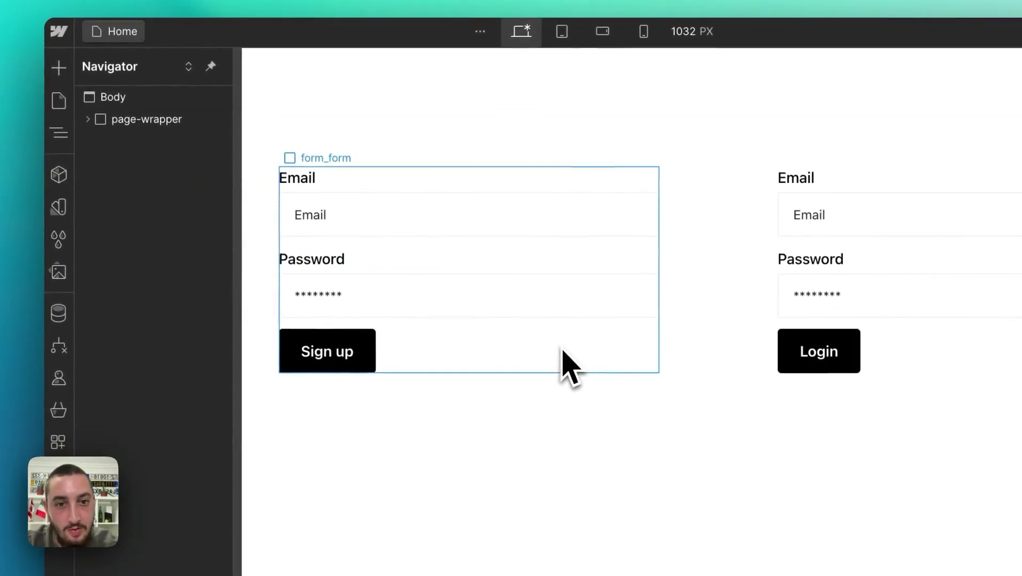
- Copy the sign-up form and paste it into the Success page's member-list container
left_click(569, 368)
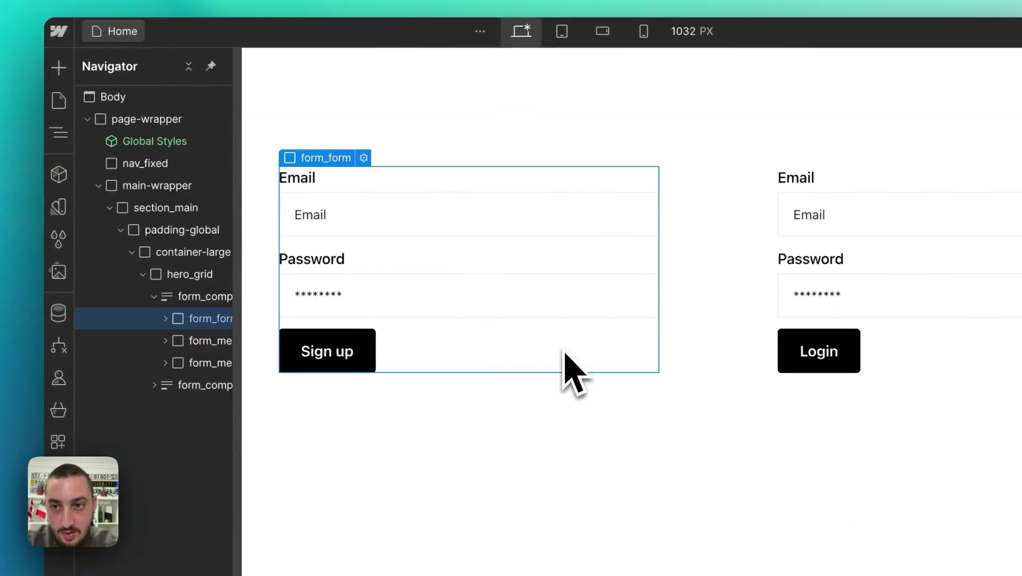
left_click(204, 296)
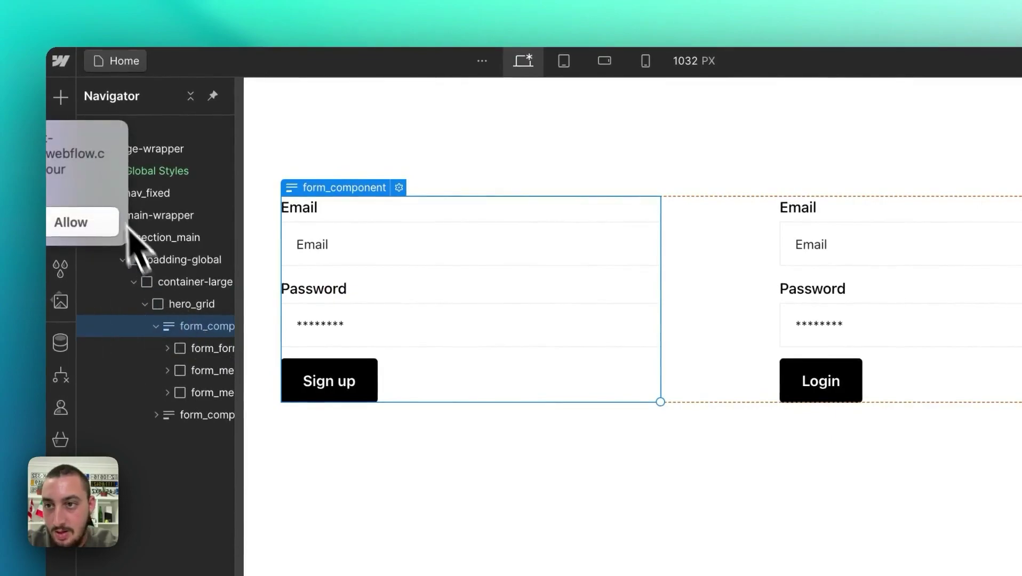
left_click(109, 201)
left_click(61, 130)
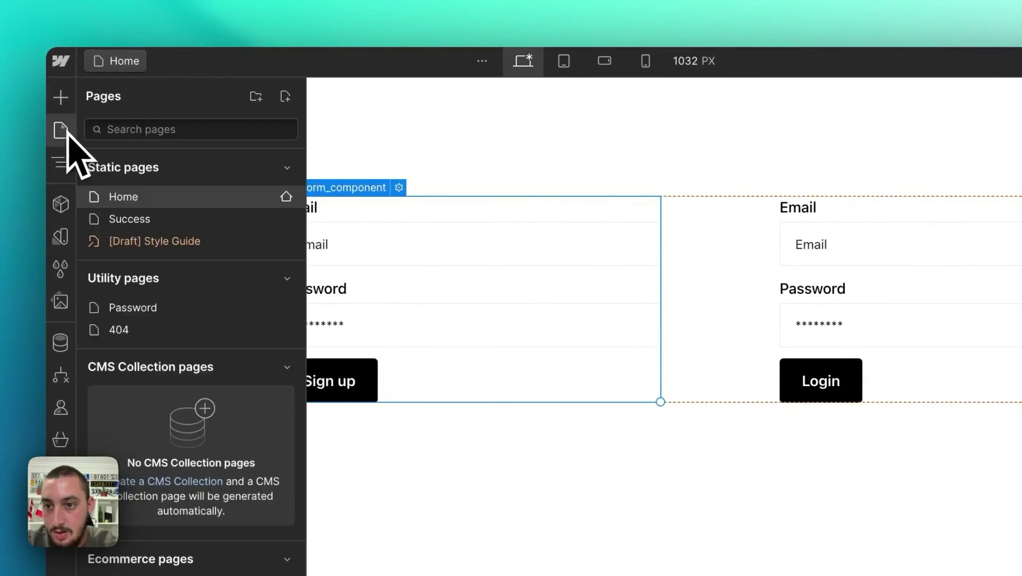
left_click(125, 197)
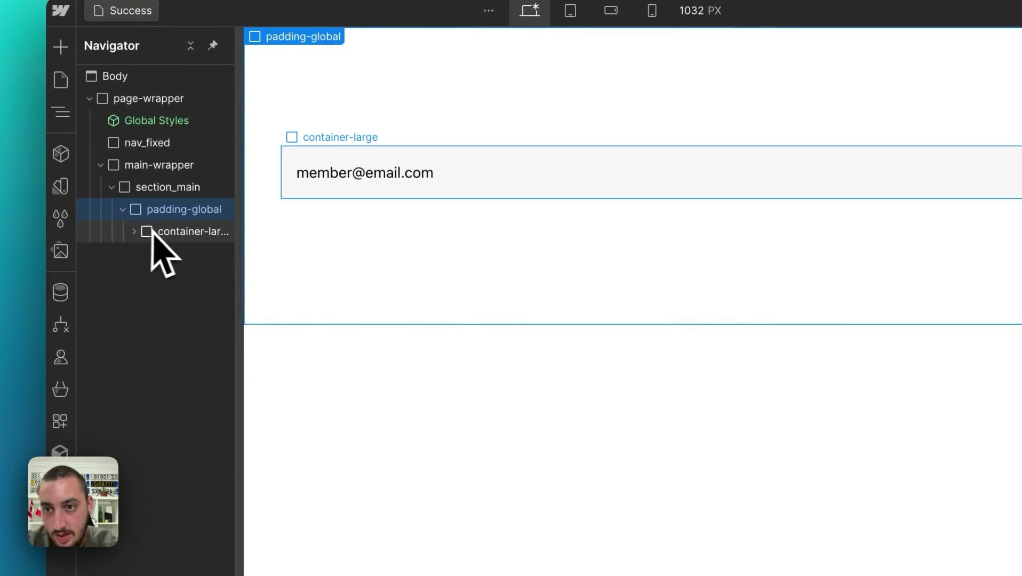
left_click(194, 234)
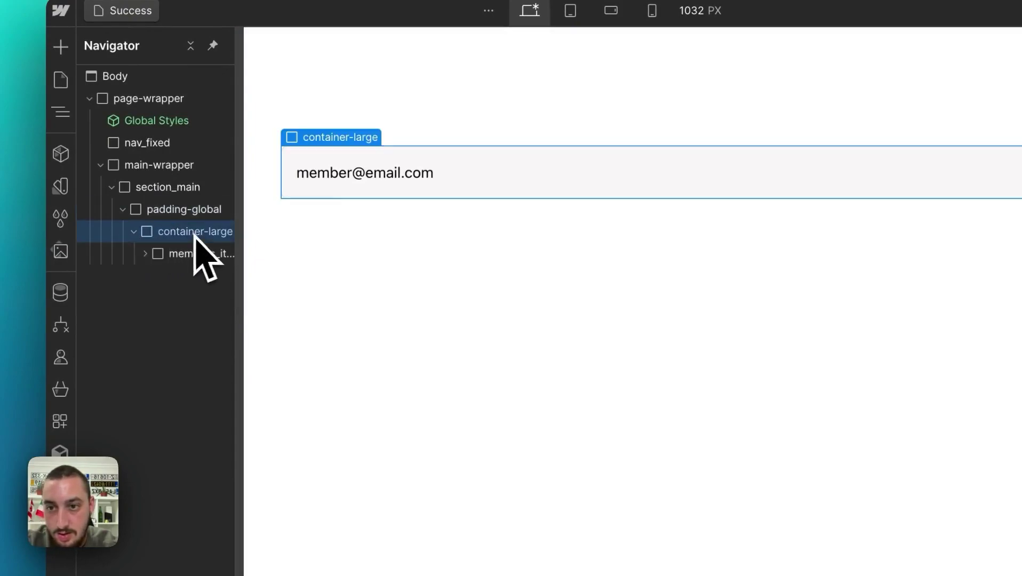
key("ctrl+v")
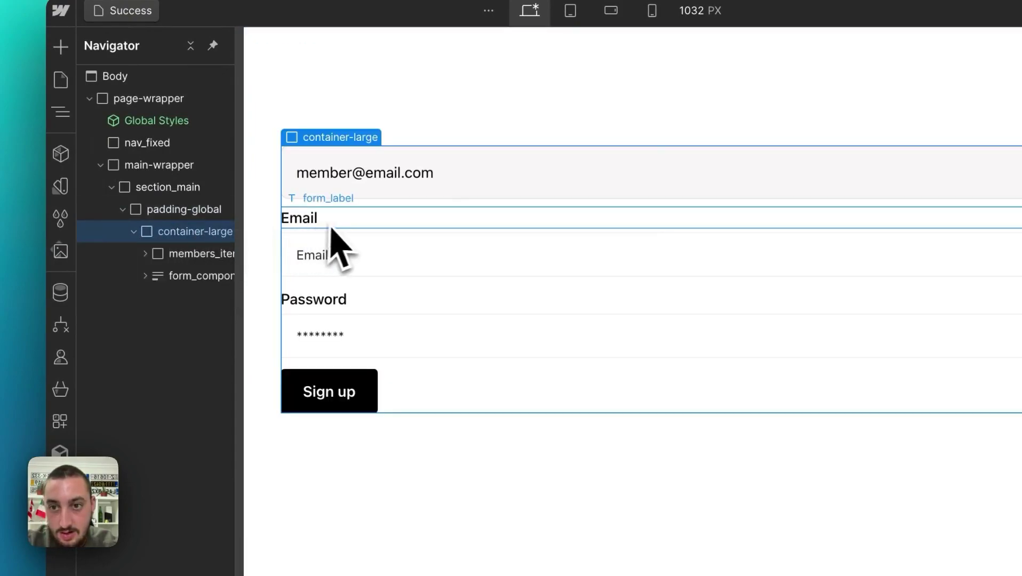
- Delete the Password field and relabel the submit button 'Update Email'
left_click(327, 332)
key("Delete")
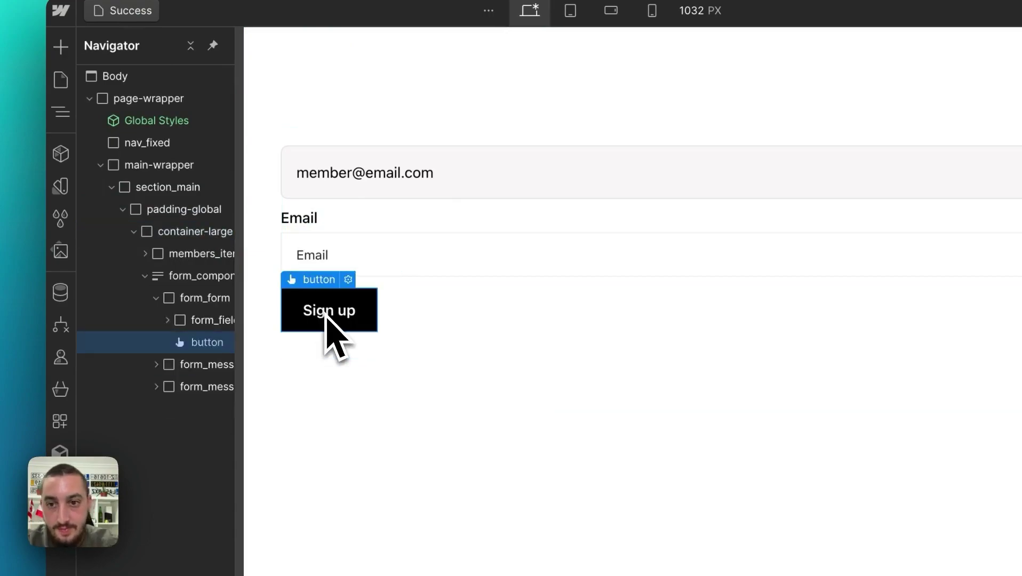
left_click(318, 253)
double_click(335, 319)
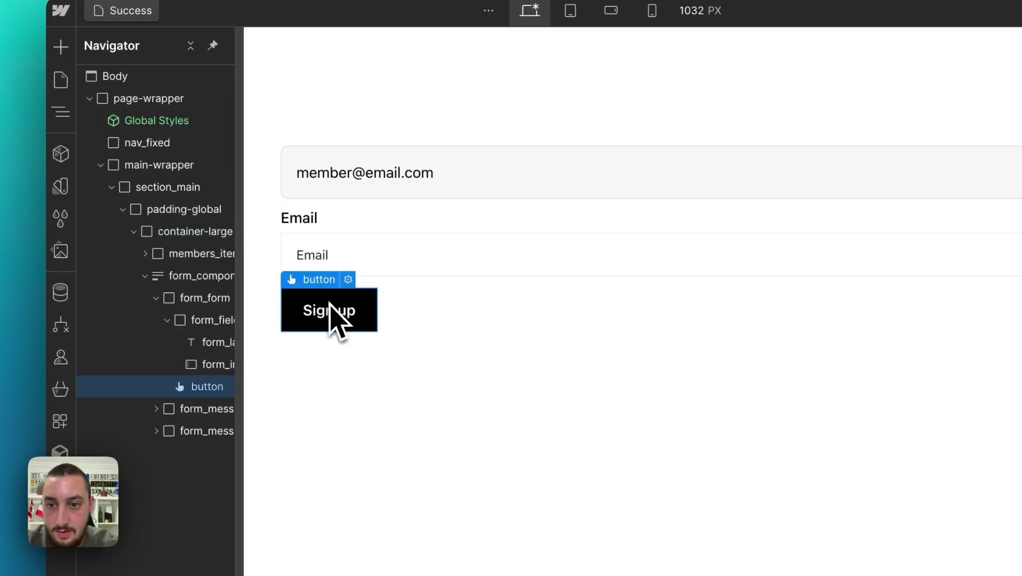
type("update")
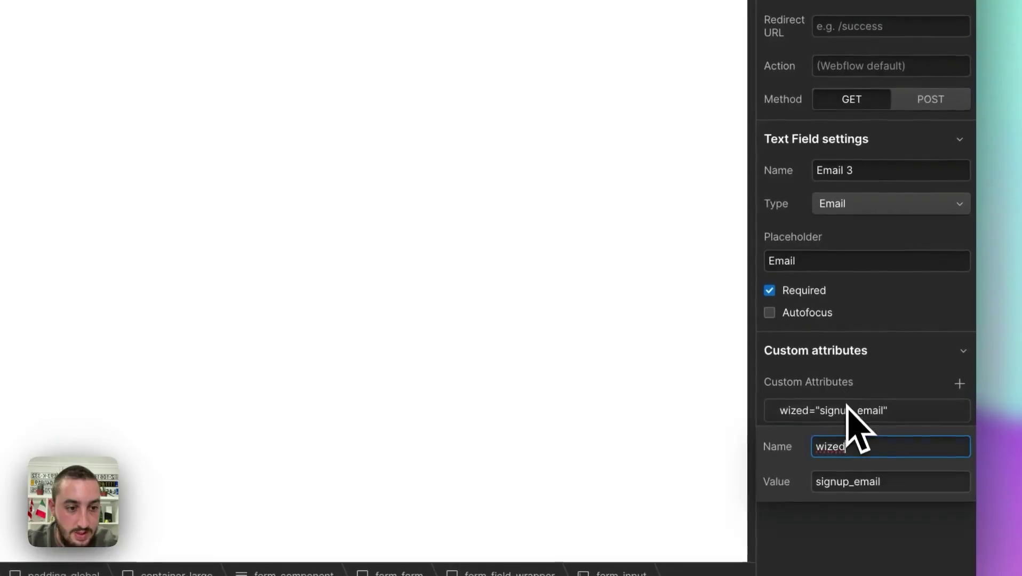
- Set the wized attributes update_email_input on the email field and update_email_form on the form
left_click_drag(848, 425, 790, 427)
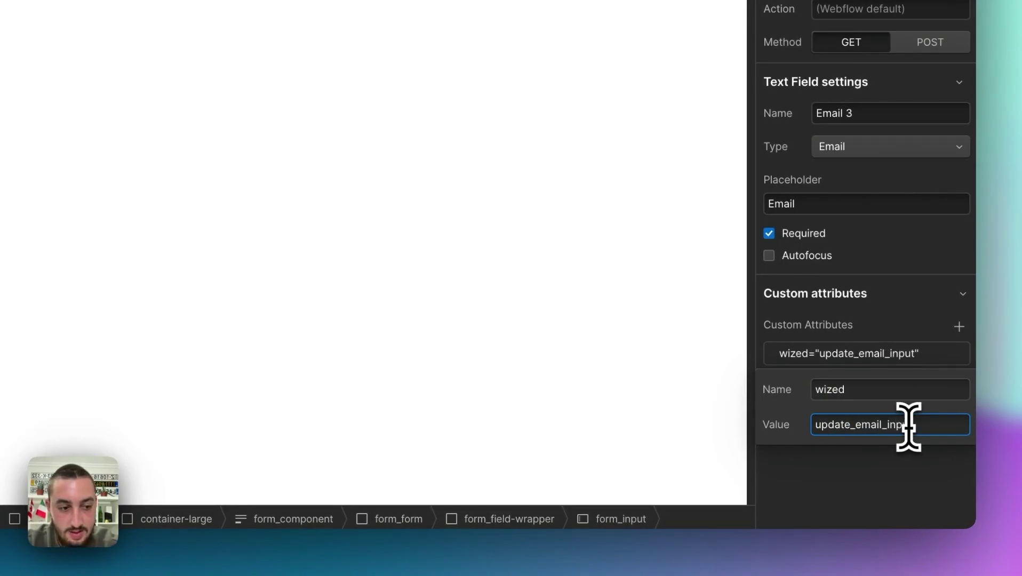
left_click(400, 243)
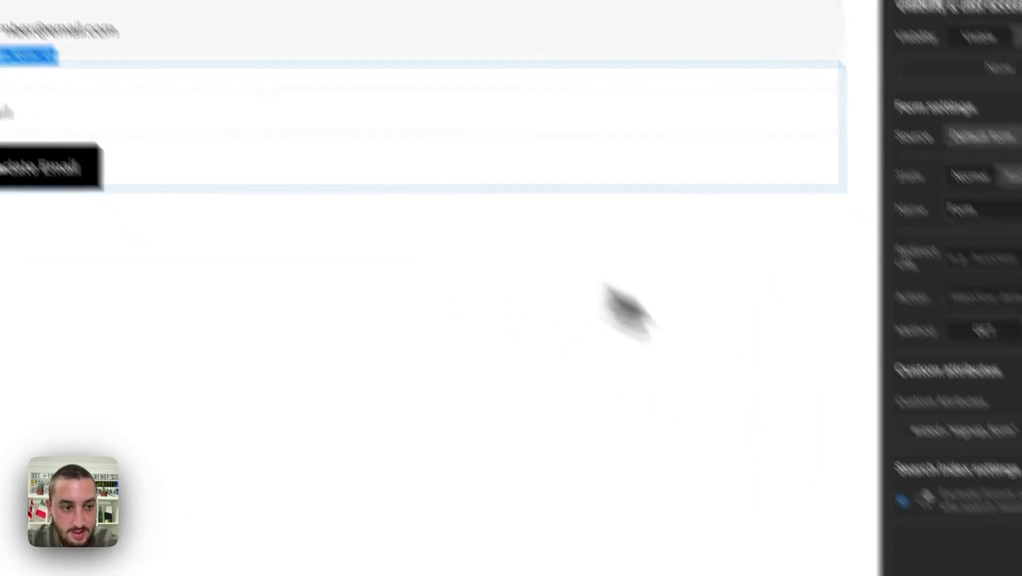
left_click(835, 309)
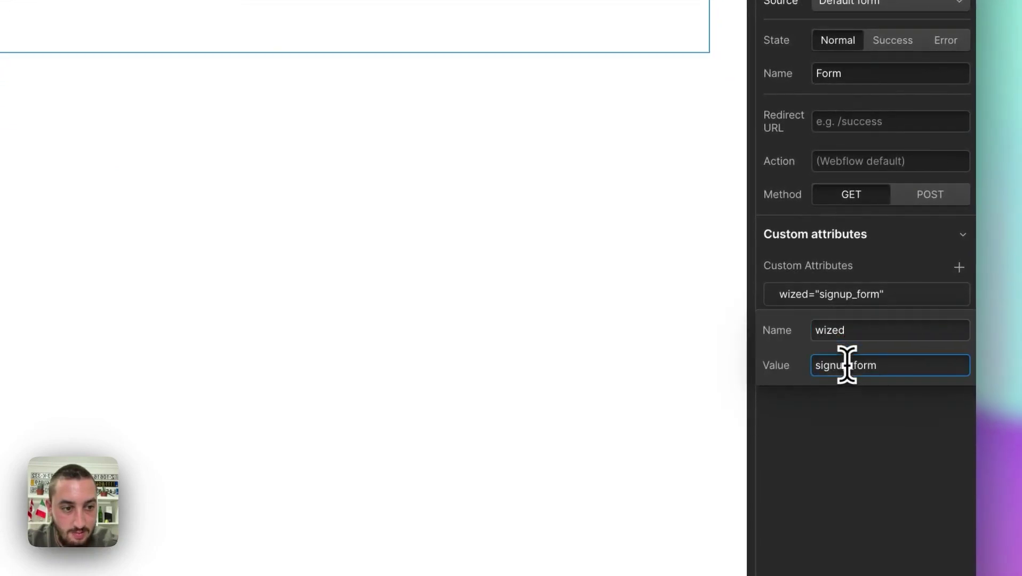
type("pdate_email")
key("Return")
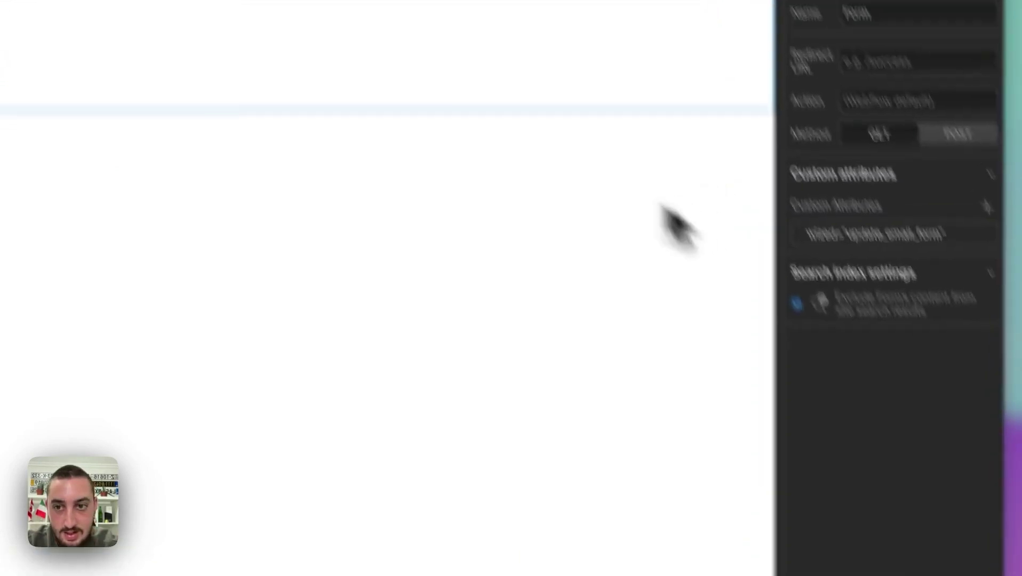
left_click(341, 264)
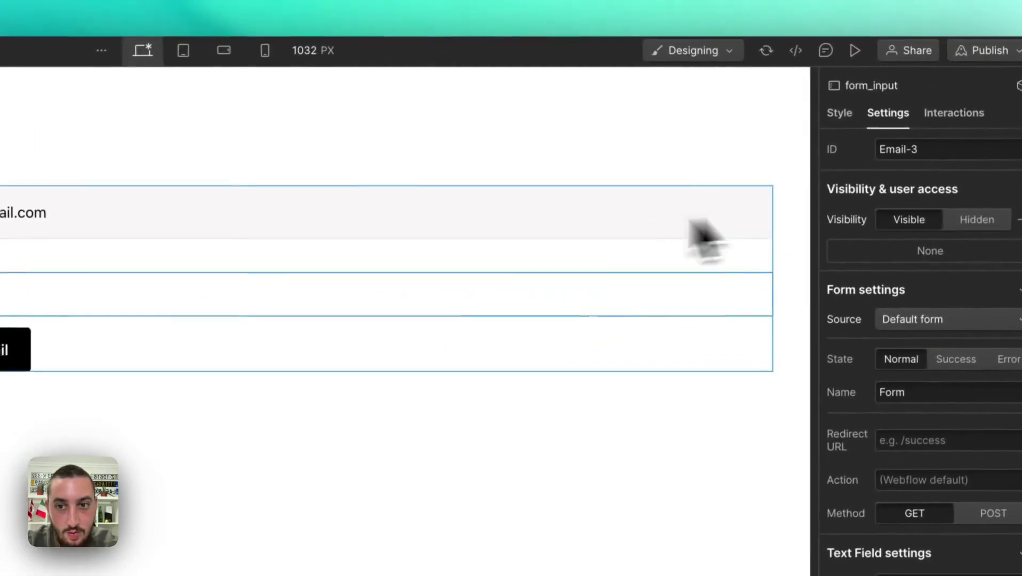
- Publish the site to the selected domains and refresh the Wized canvas
left_click(984, 51)
left_click(883, 294)
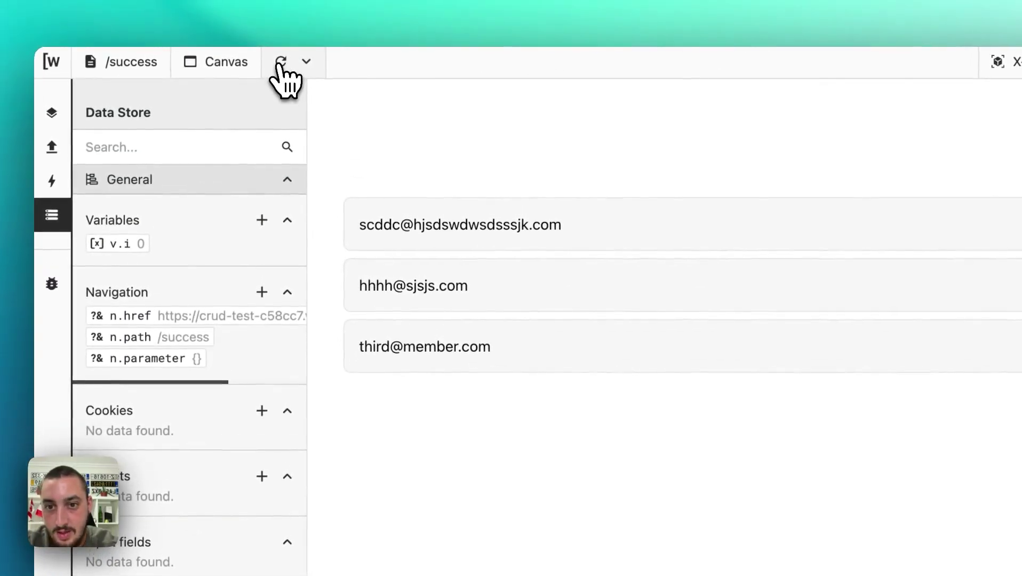
left_click(279, 63)
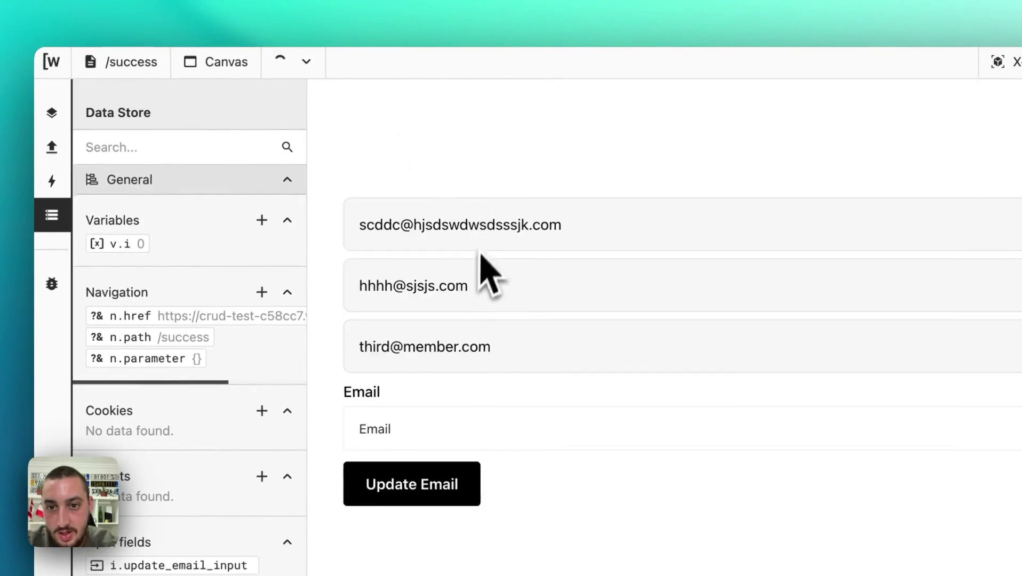
- Create a new action named memberstack_set_email and make it an Element action
left_click(63, 168)
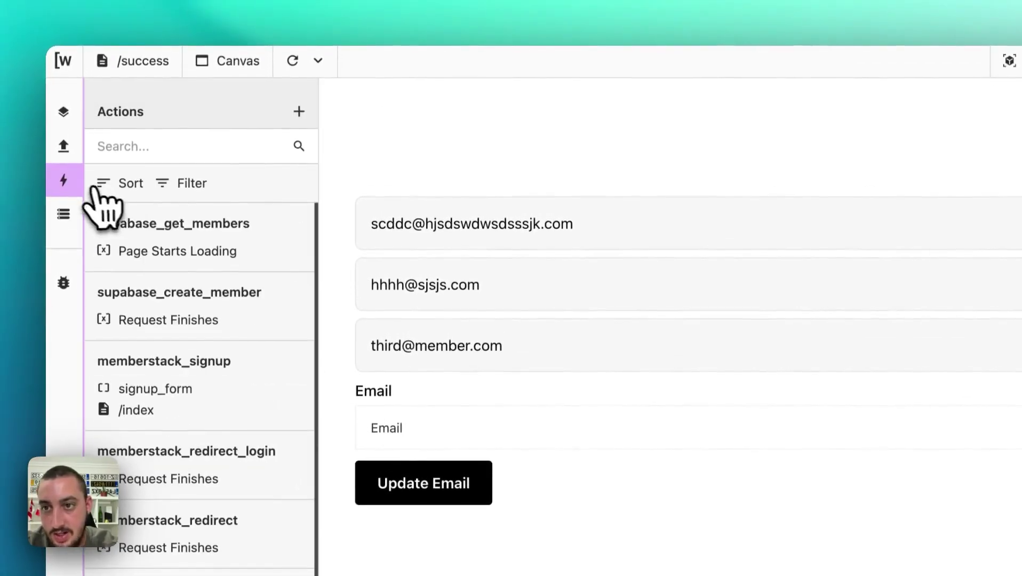
left_click(298, 100)
left_click(400, 182)
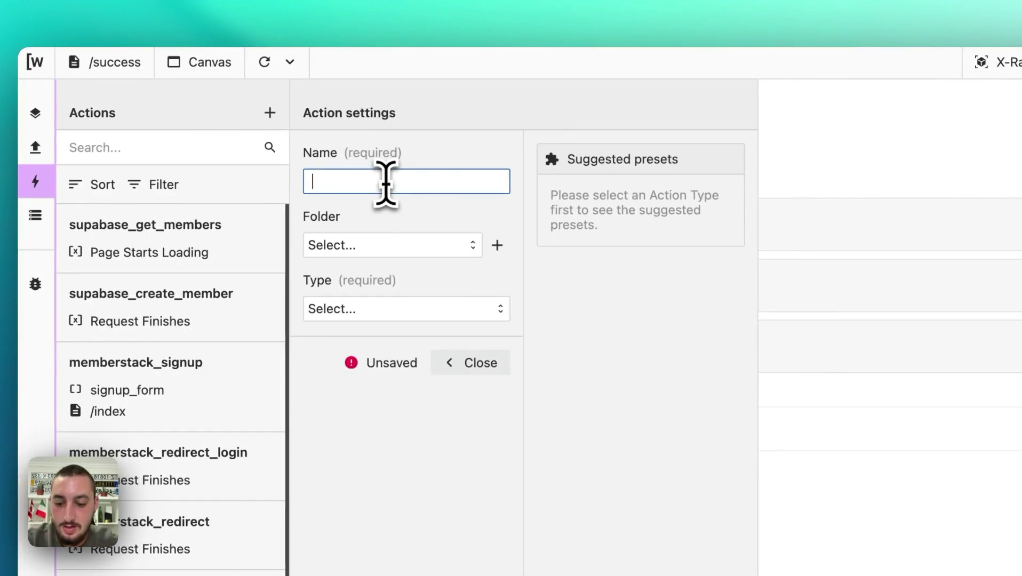
type("memberstack_set_emai")
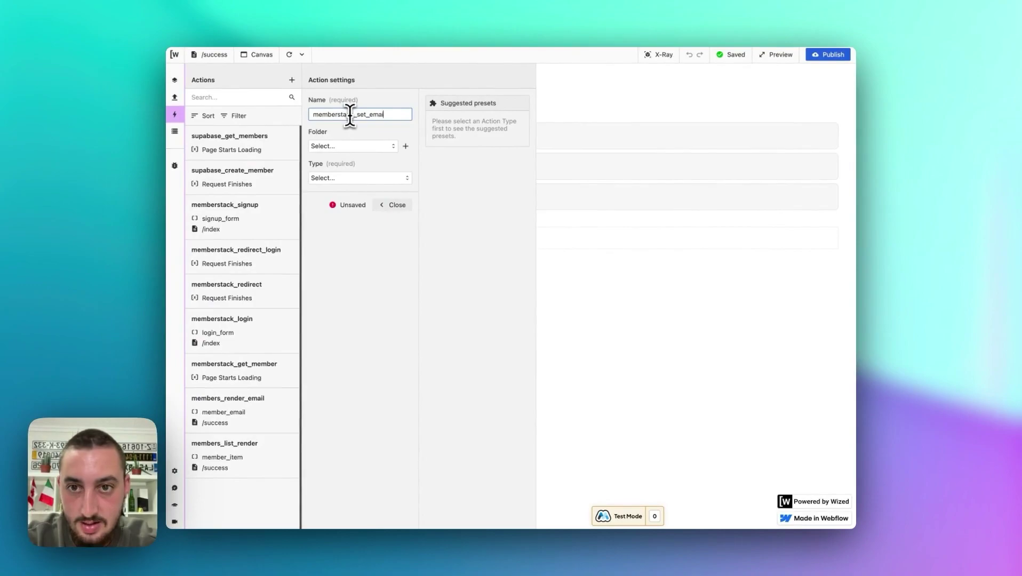
type("l")
left_click(368, 178)
left_click(325, 210)
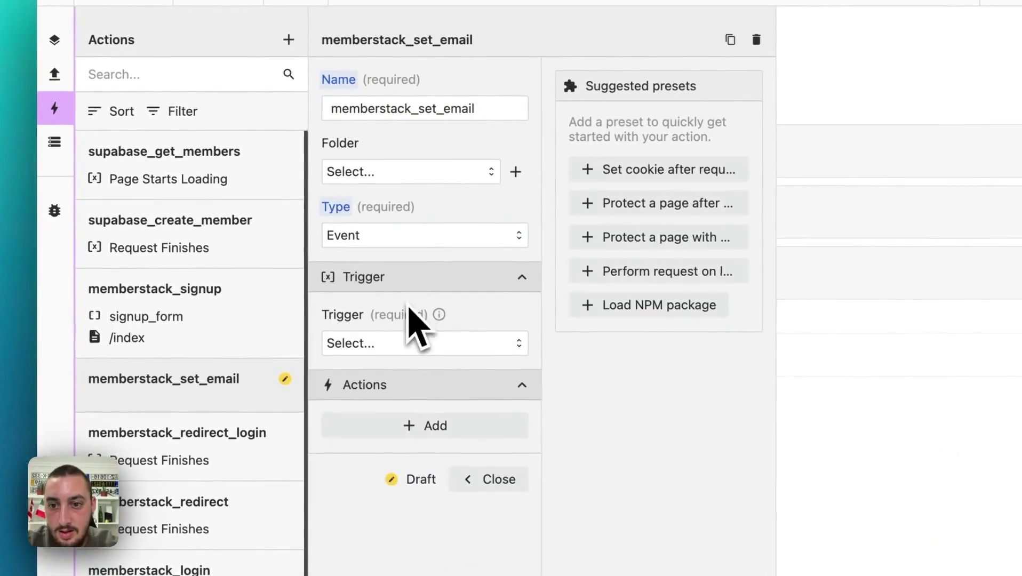
left_click(394, 235)
left_click(387, 270)
- Target the update_email_input element with a Set HTML attribute setting
left_click(386, 342)
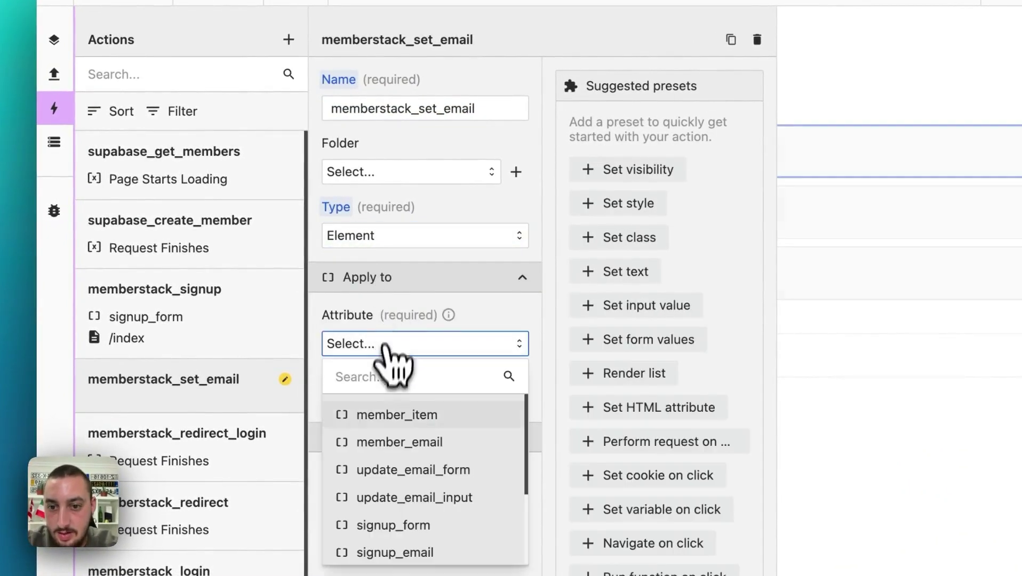
scroll(390, 235, "down", 2)
left_click(405, 247)
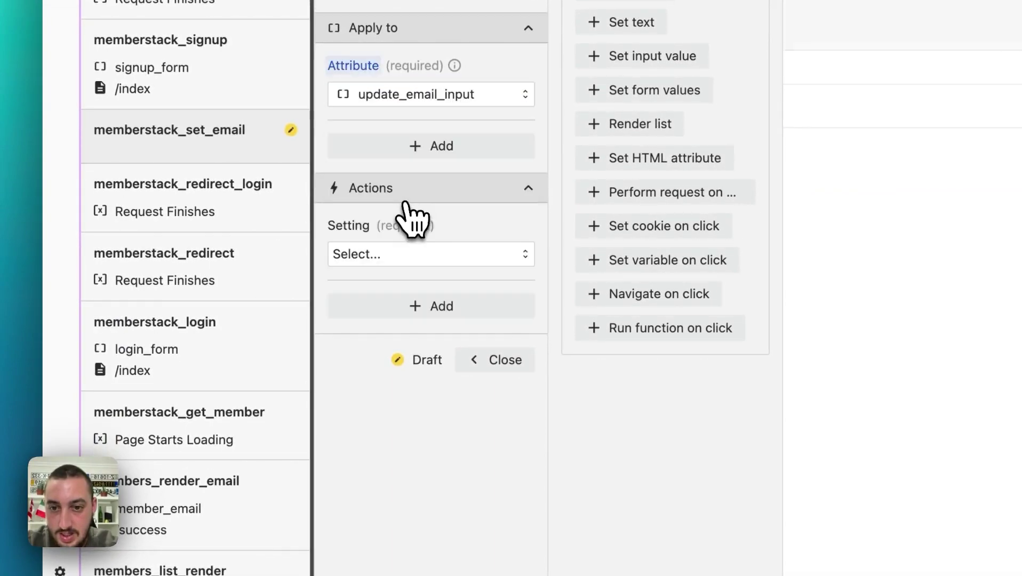
left_click(409, 254)
scroll(411, 357, "down", 3)
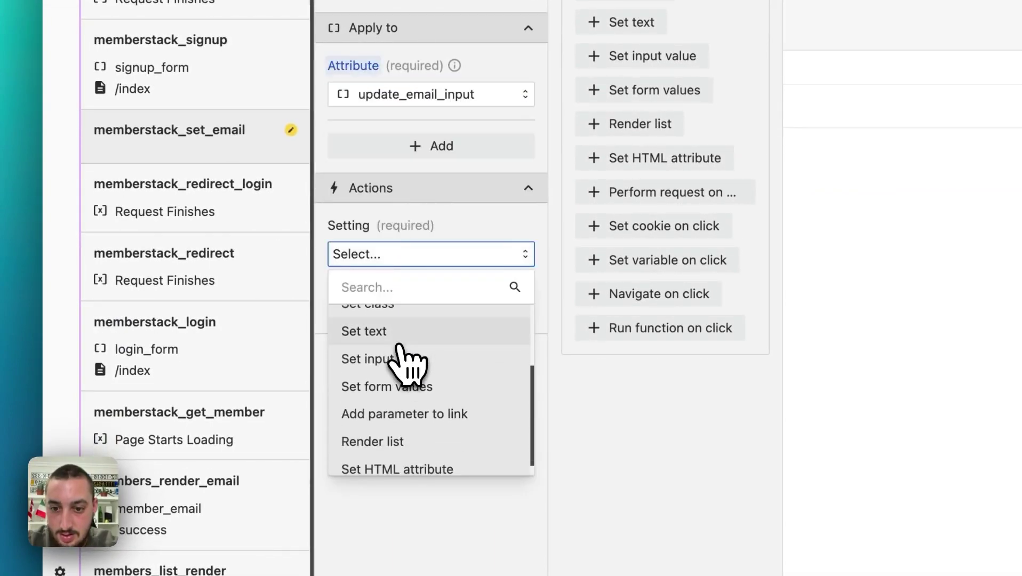
left_click(397, 454)
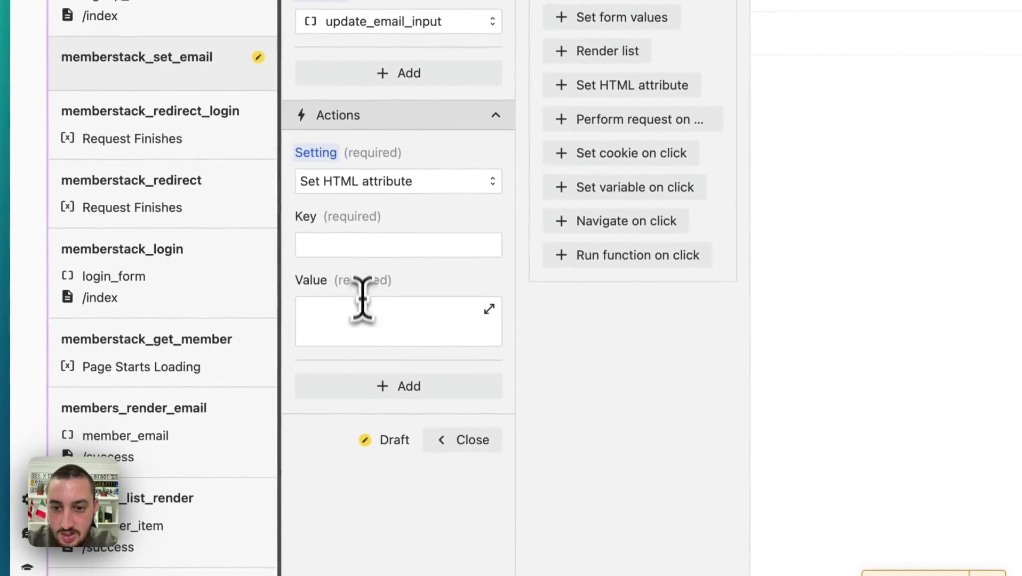
- Set attribute key 'value' to return r.memberstack_get_member.data.auth.email
left_click(363, 244)
type("value")
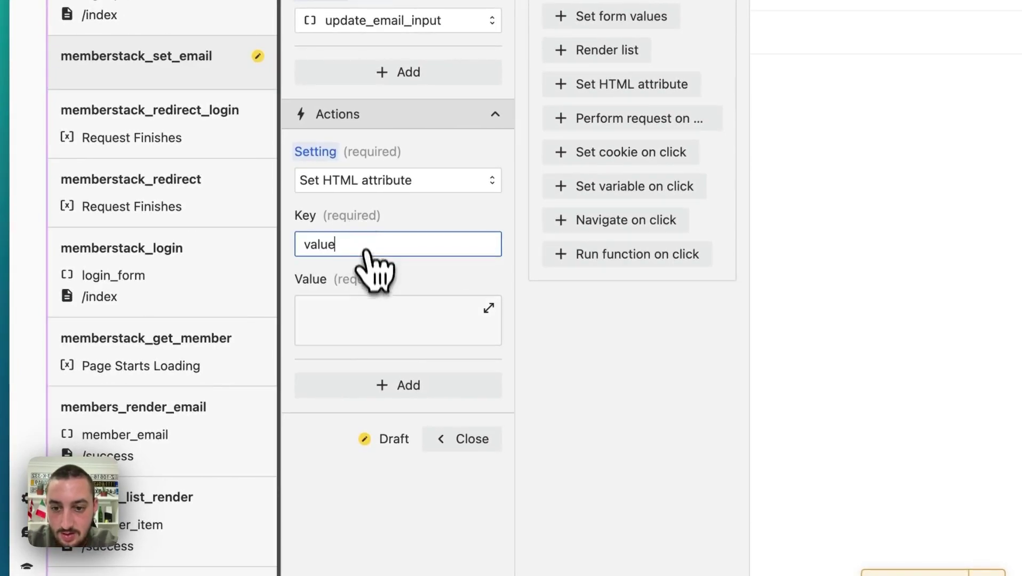
left_click(373, 328)
type("return")
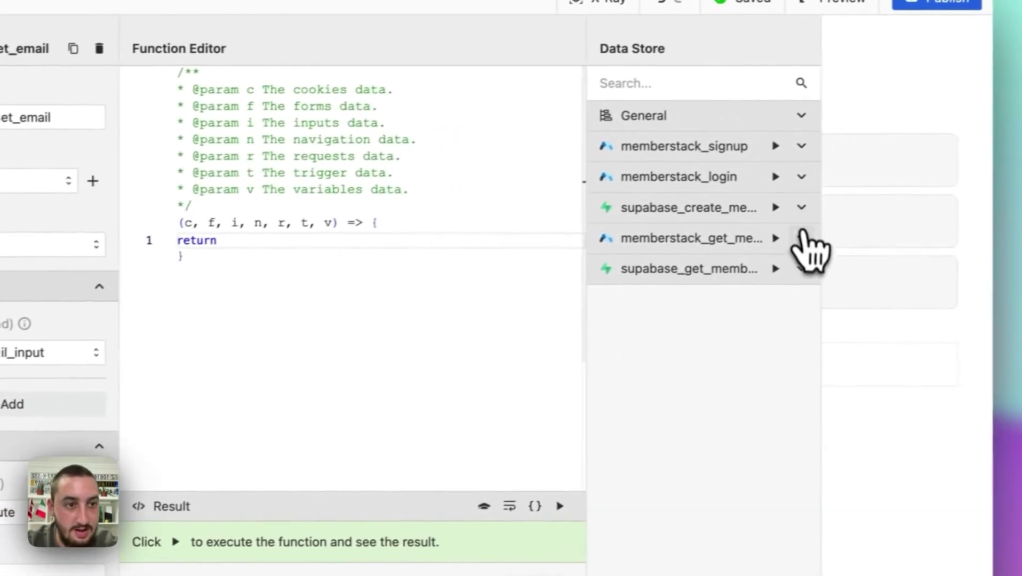
left_click(800, 237)
scroll(736, 373, "right", 5)
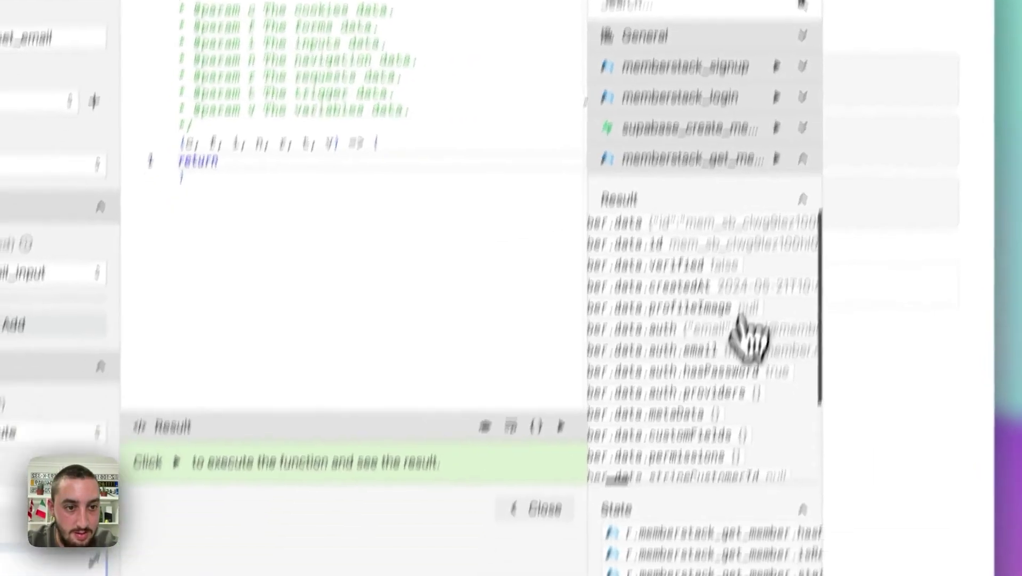
left_click(724, 432)
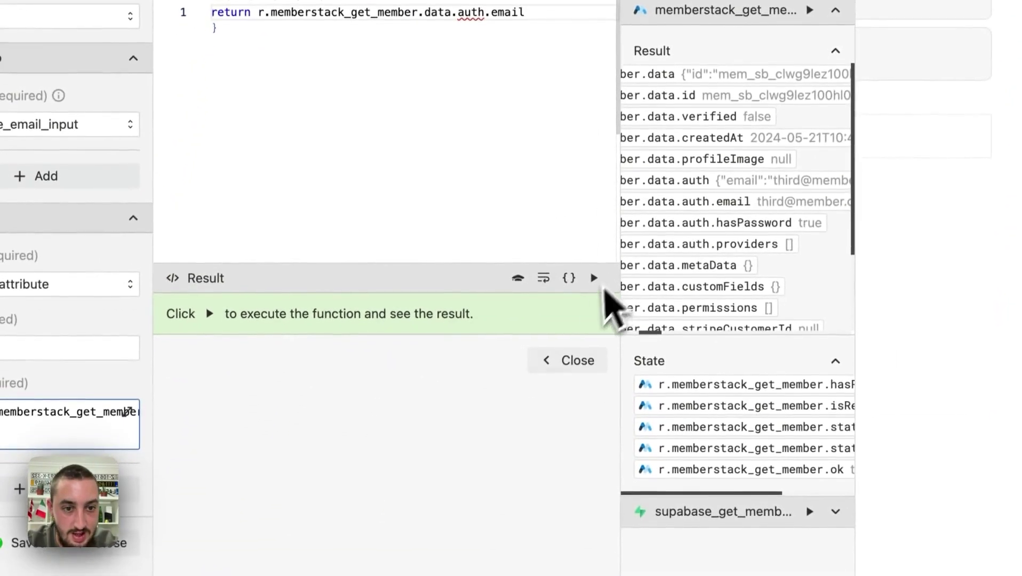
left_click(576, 376)
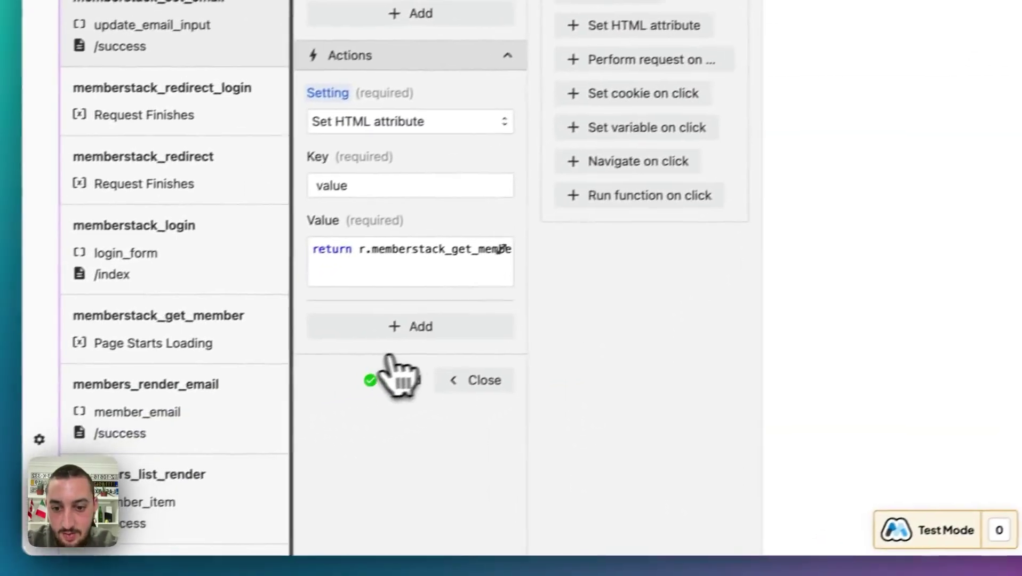
- Close the action, reload the preview to check the prefilled email, and show Requests
left_click(401, 380)
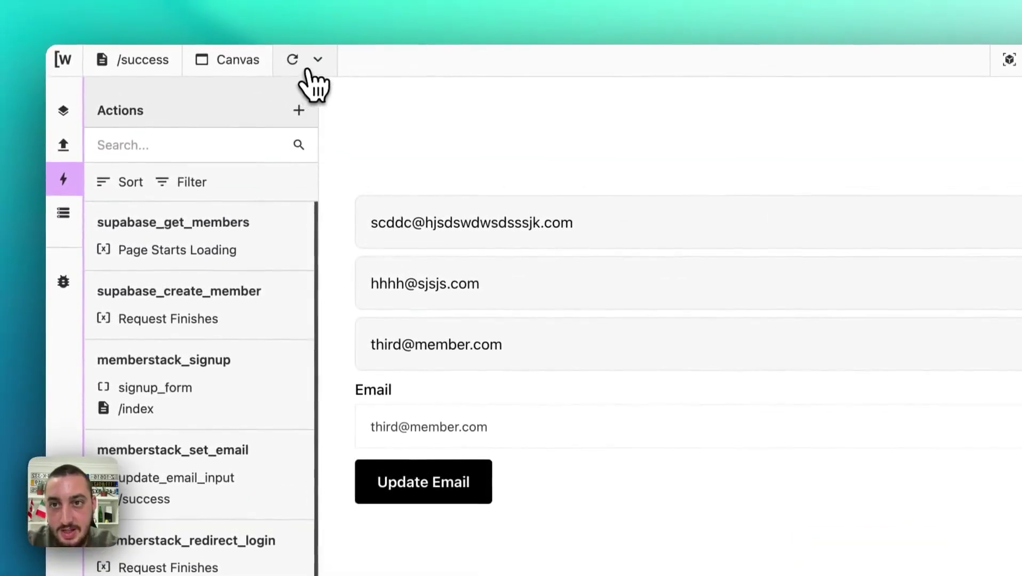
left_click(288, 38)
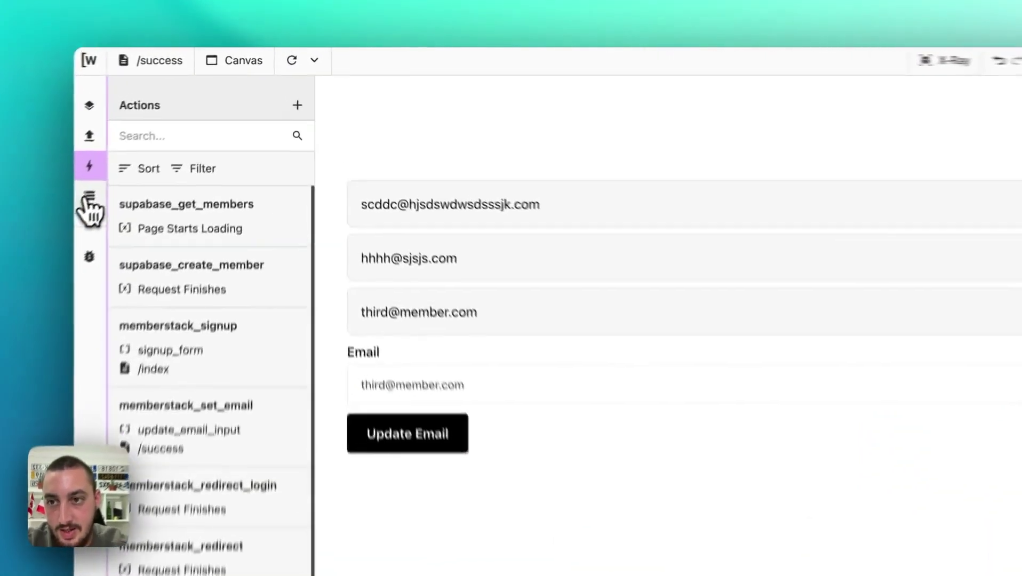
left_click(175, 98)
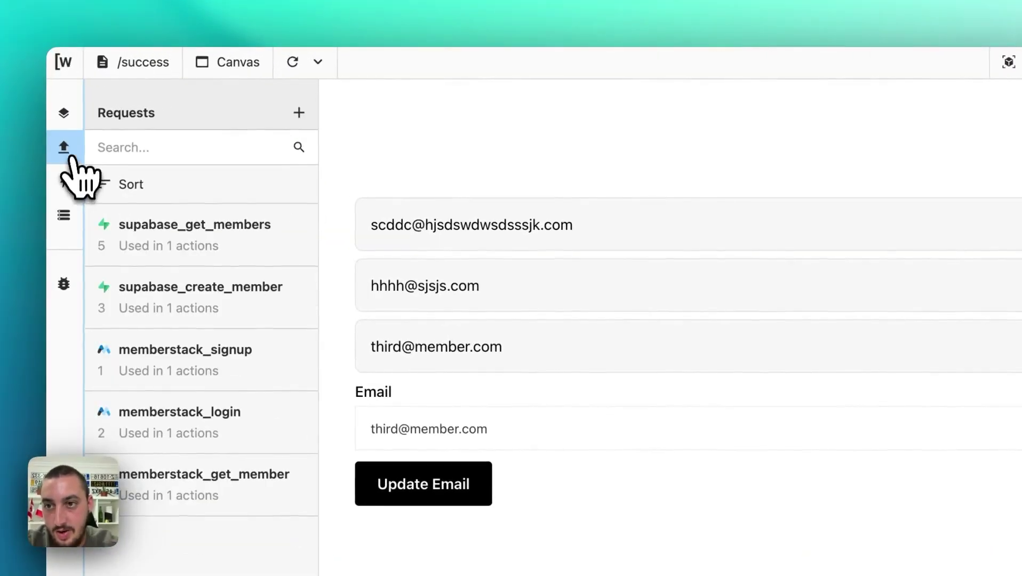
- Add a new request named memberstack_update_email
left_click(299, 113)
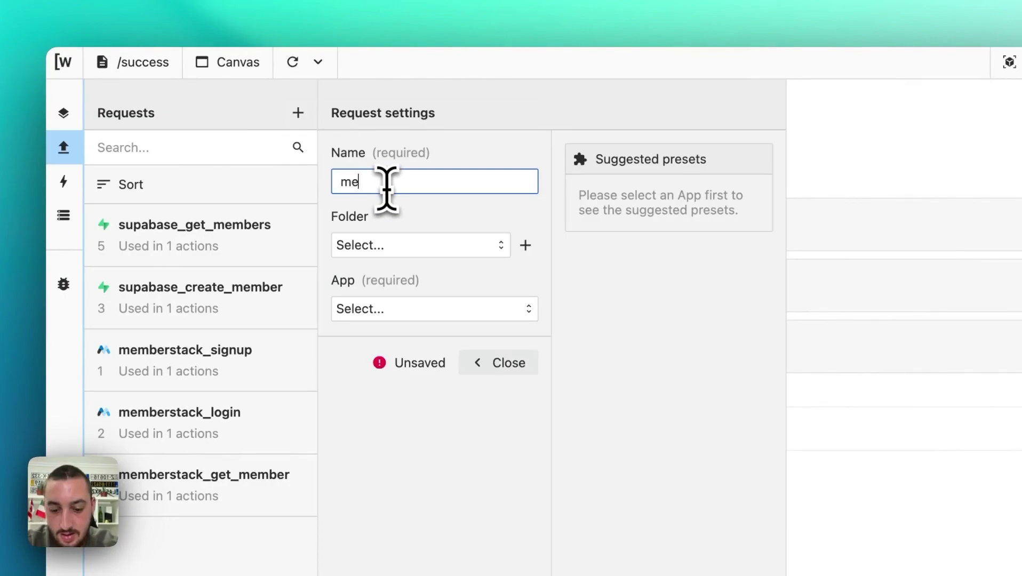
type("_update_email")
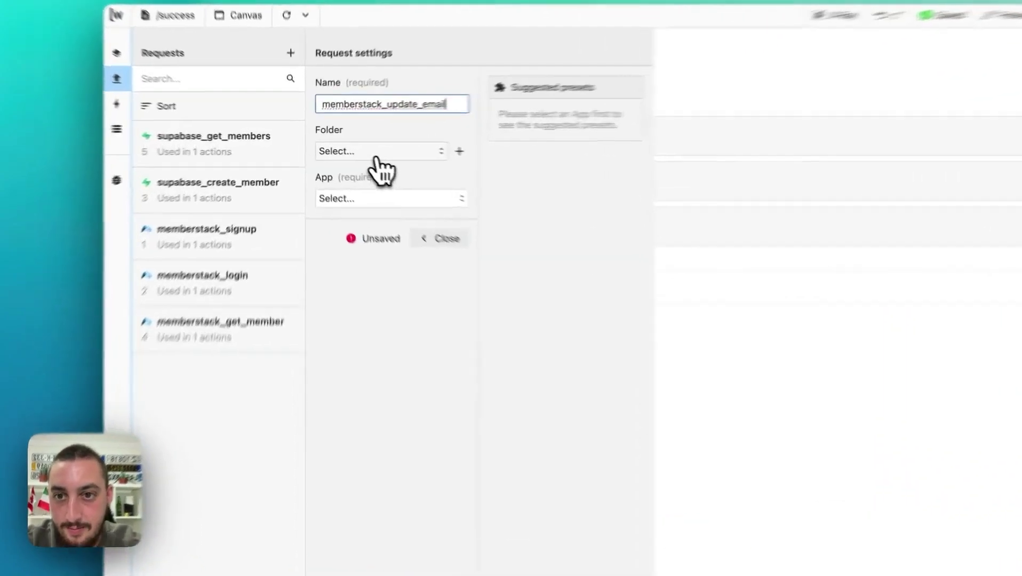
left_click(347, 148)
left_click(348, 149)
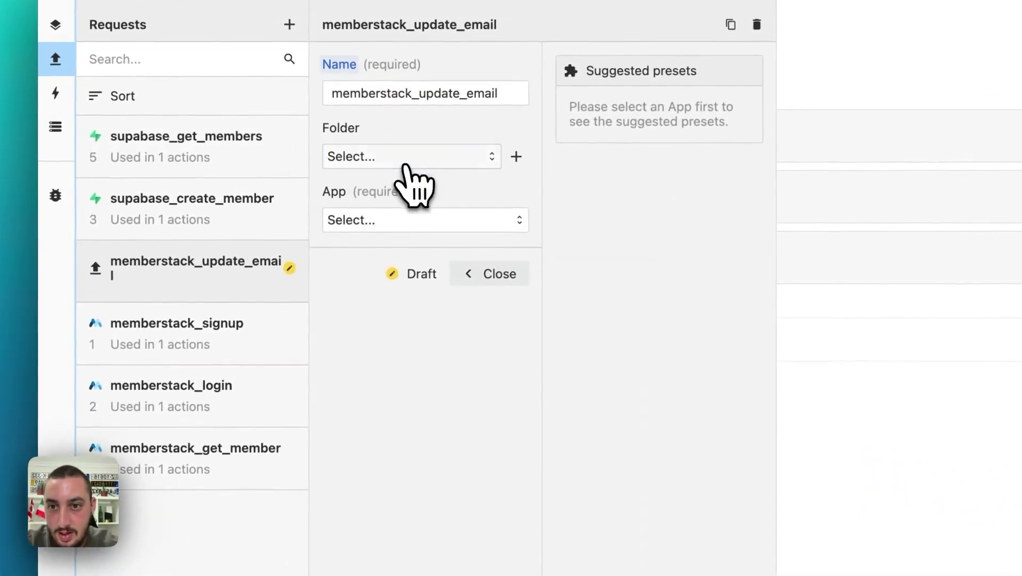
- Set the request's app to Memberstack with the Update member email method
left_click(394, 227)
left_click(390, 255)
left_click(390, 297)
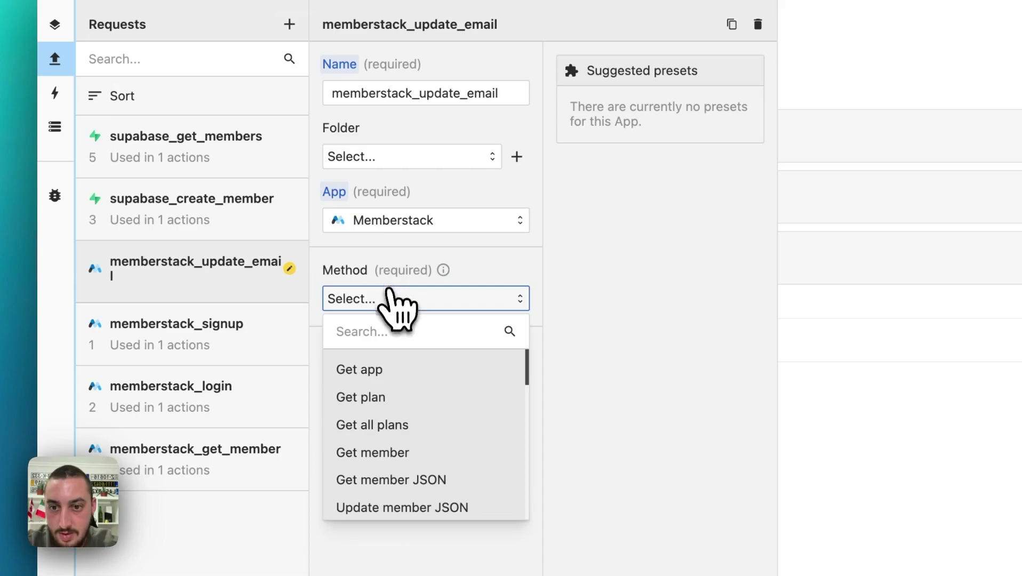
scroll(400, 405, "down", 5)
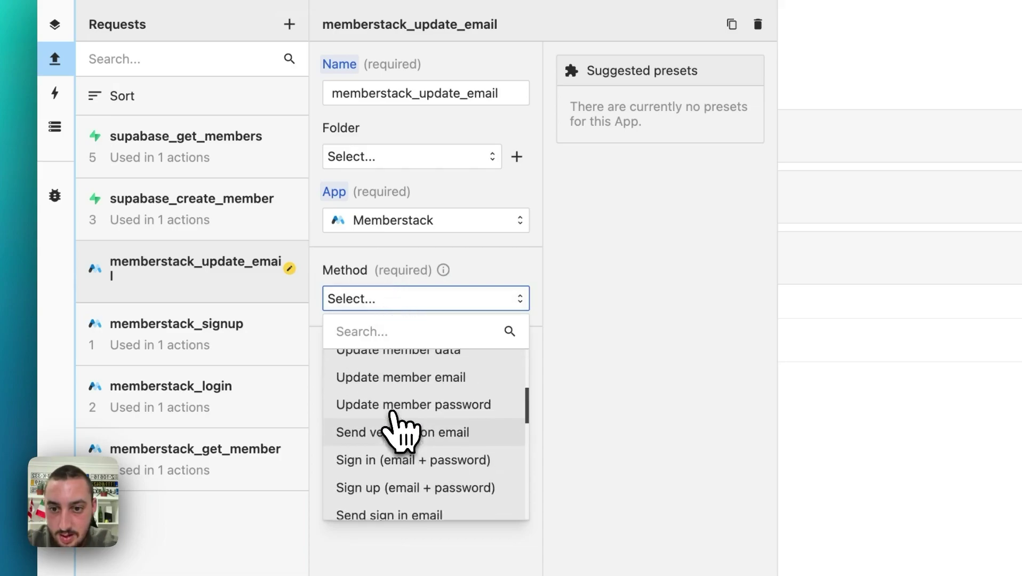
scroll(396, 403, "up", 1)
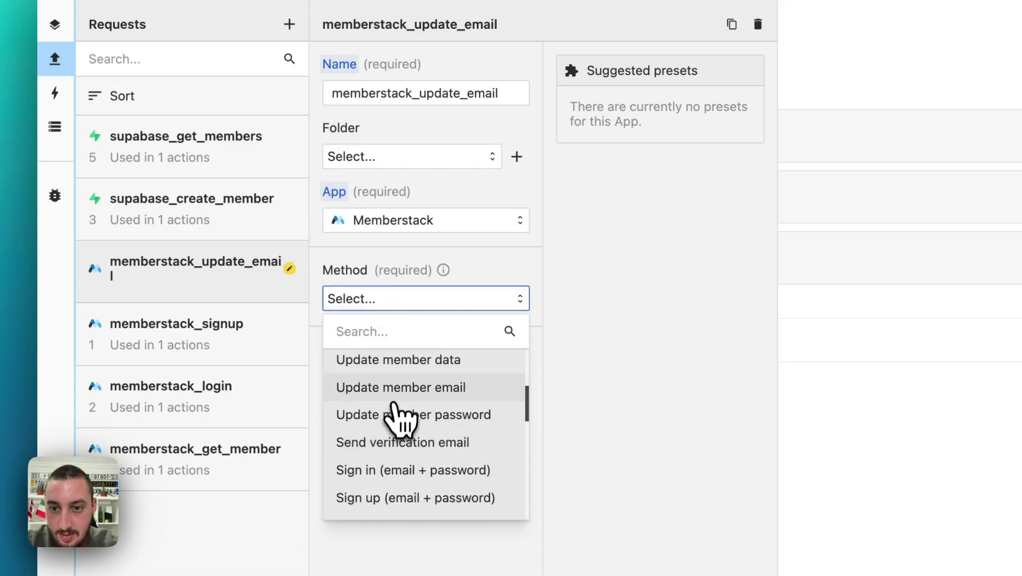
left_click(396, 396)
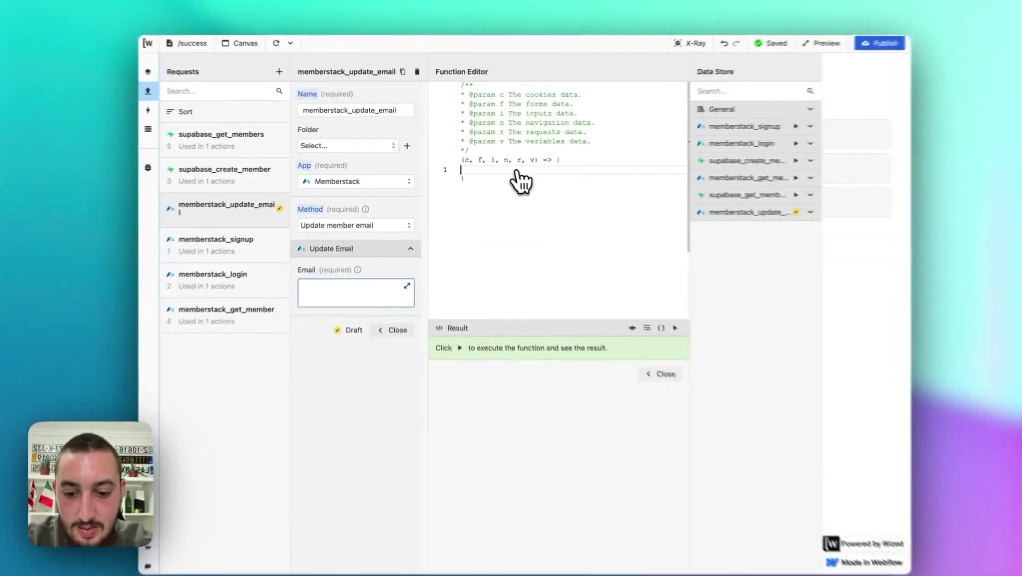
- Make the Email parameter return i.update_email_input and test the function
type("return")
left_click(760, 113)
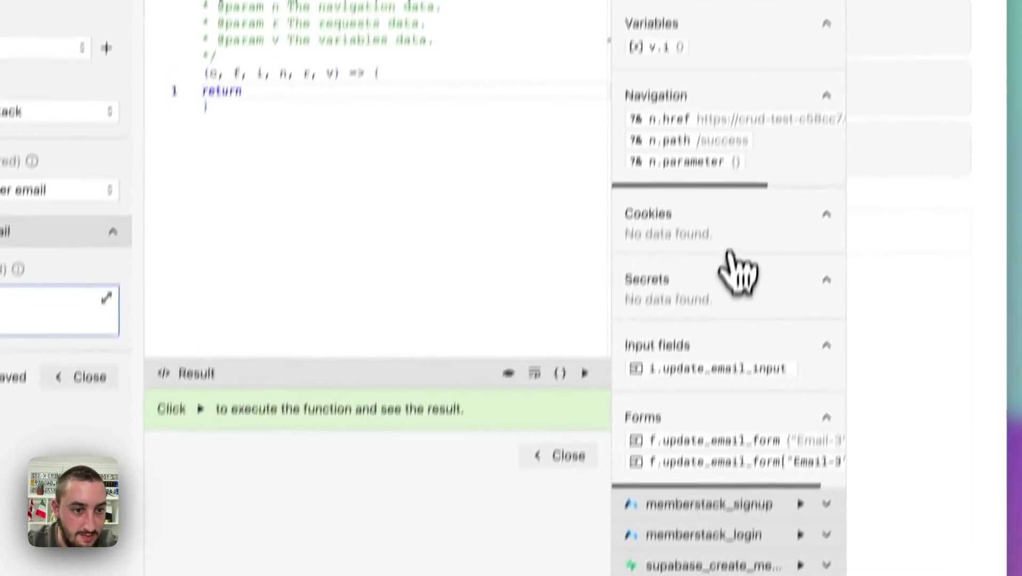
left_click(712, 368)
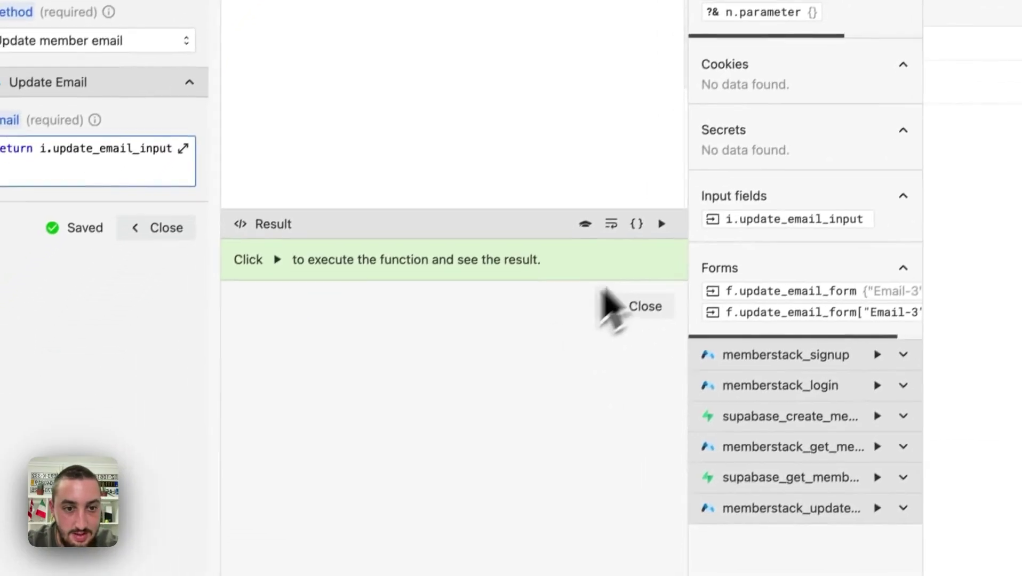
left_click(662, 223)
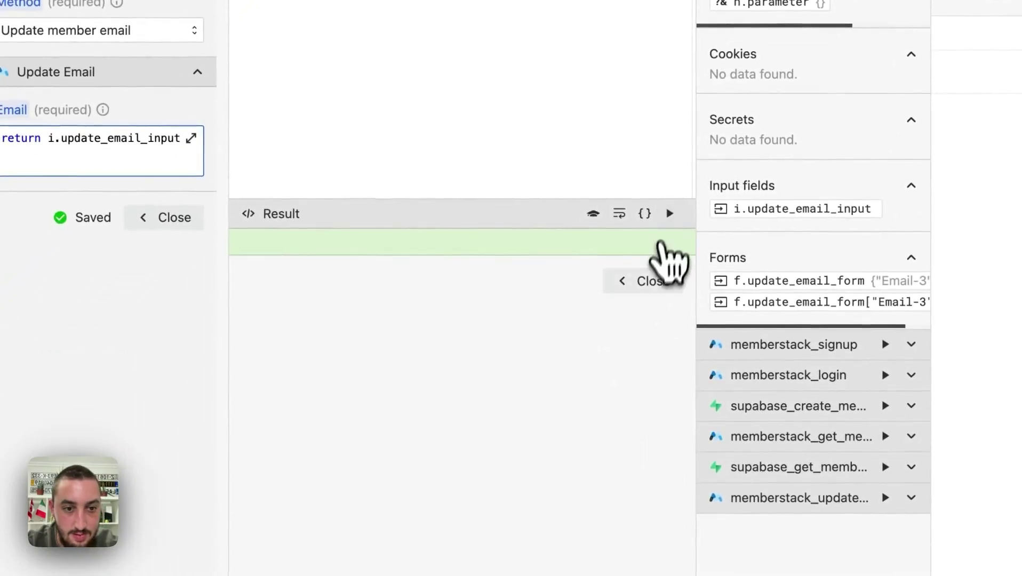
left_click(650, 288)
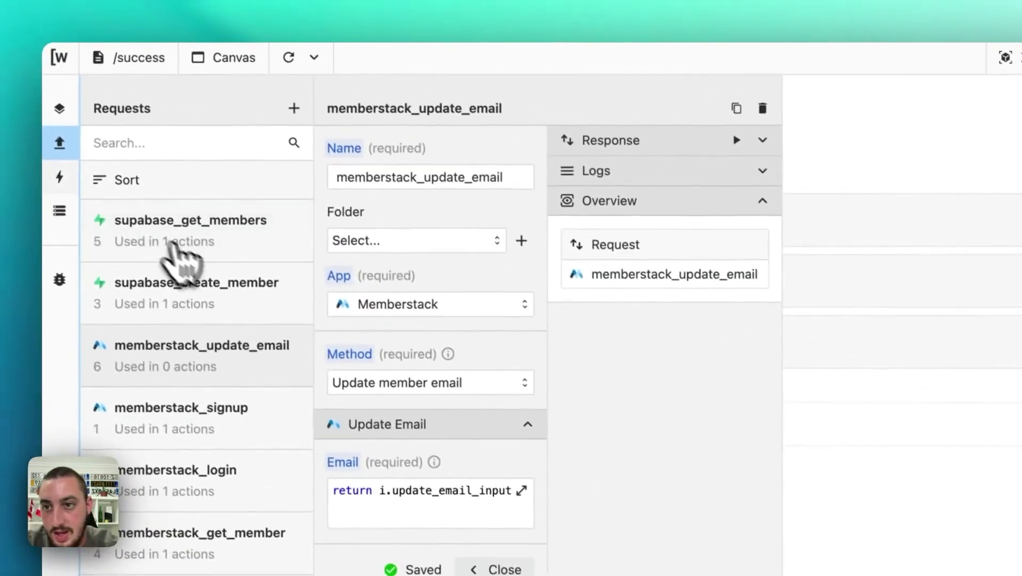
left_click(76, 189)
left_click(297, 113)
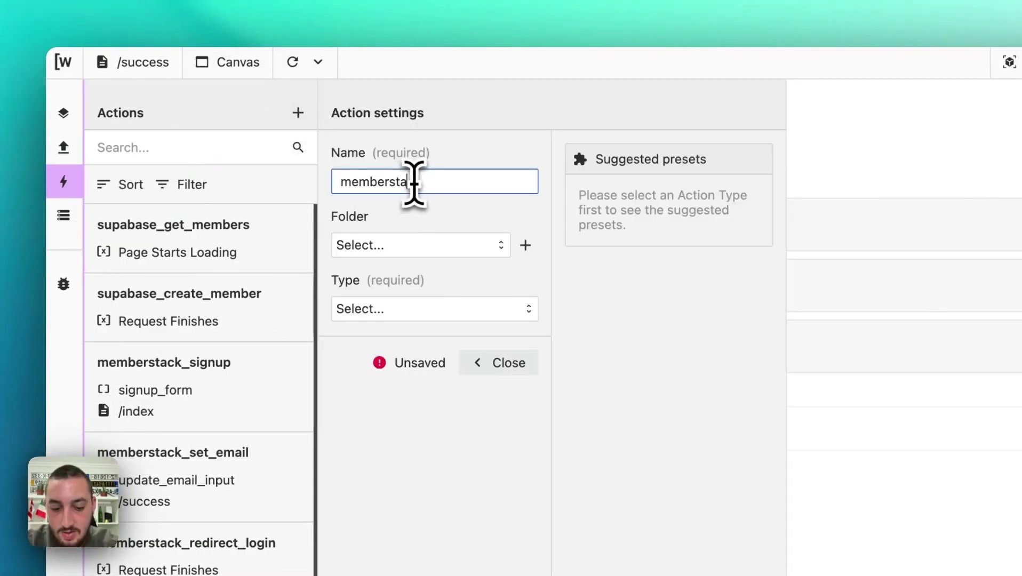
- Name the action memberstack_update_email and target the update_email_form element
type("membersta")
type("ck_update_e")
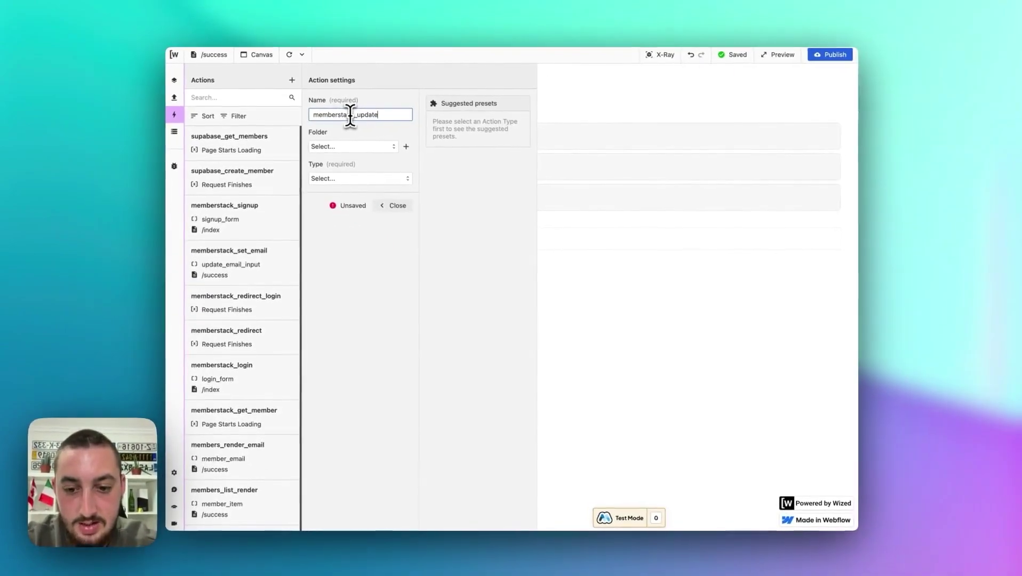
type("mail")
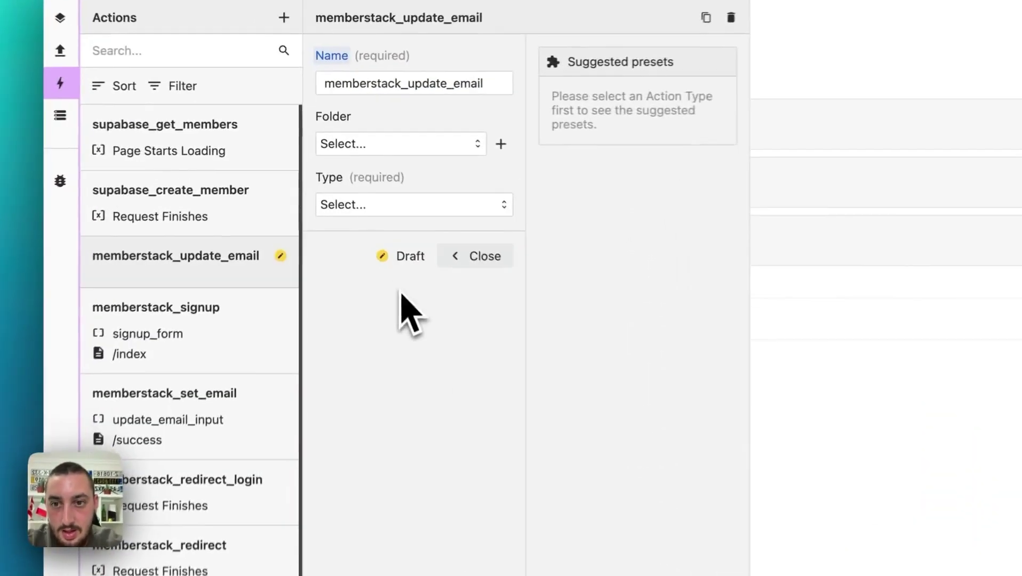
left_click(349, 179)
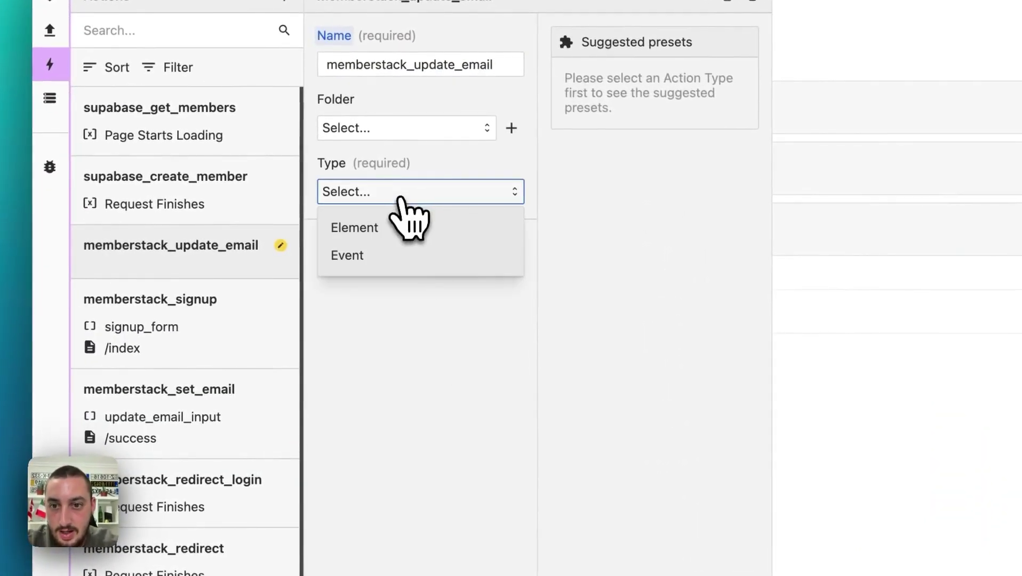
left_click(385, 235)
left_click(380, 297)
left_click(421, 425)
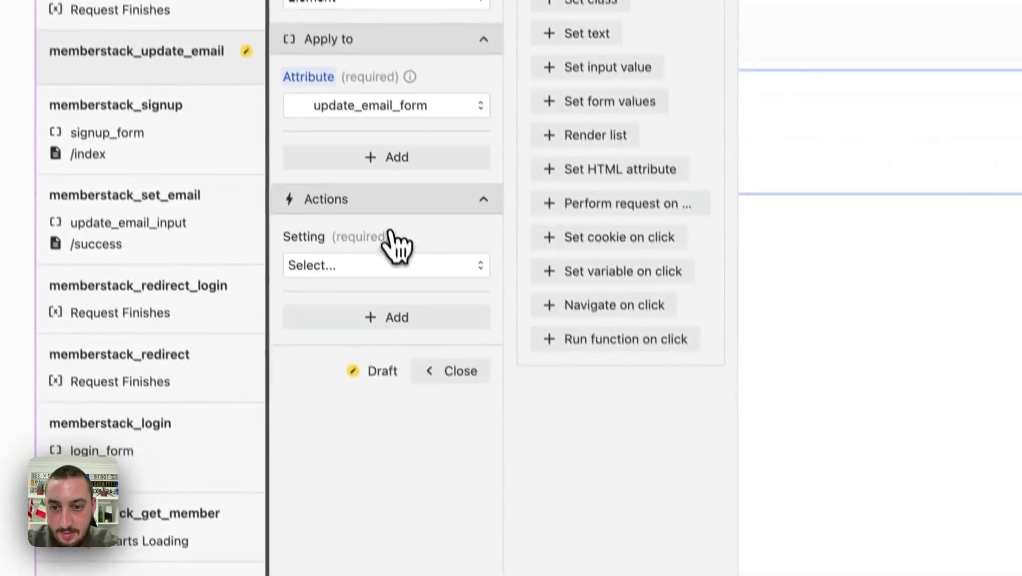
- Trigger the action On Event submit with Prevent default checked
left_click(397, 265)
left_click(387, 328)
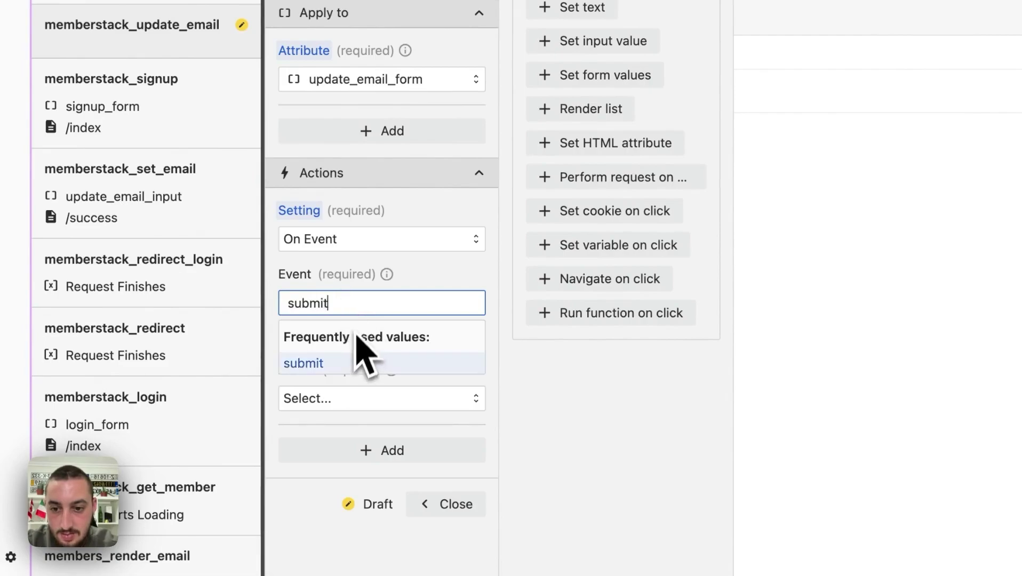
left_click(354, 363)
left_click(478, 337)
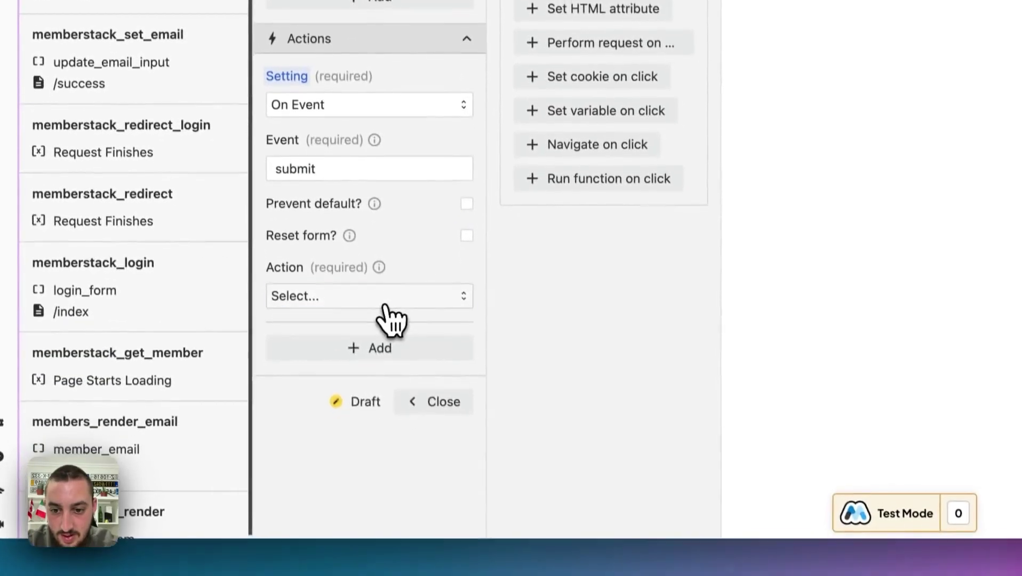
- Have the submit perform the memberstack_update_email request, then close the action
left_click(389, 431)
left_click(383, 321)
left_click(336, 351)
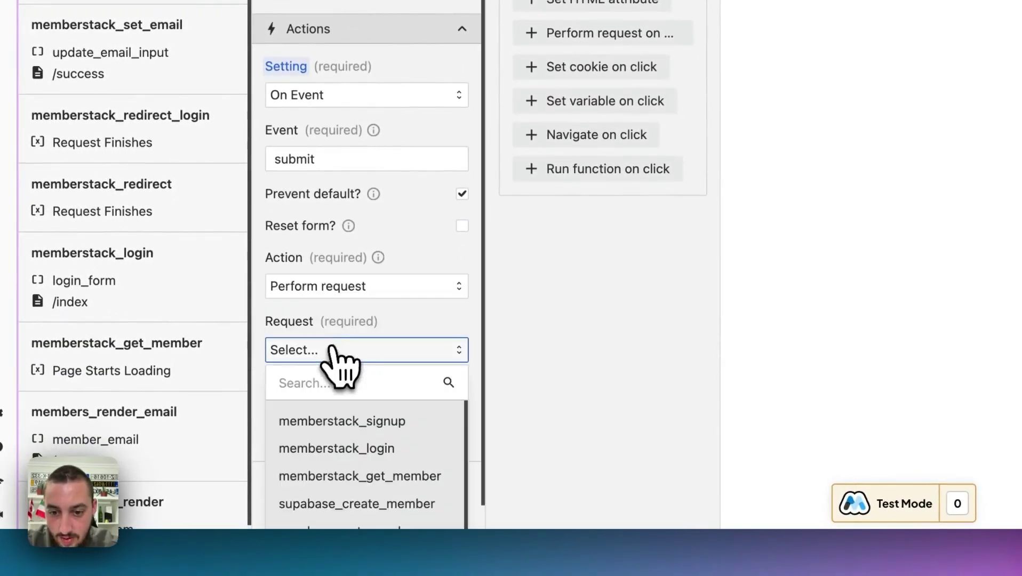
scroll(392, 400, "down", 3)
left_click(405, 465)
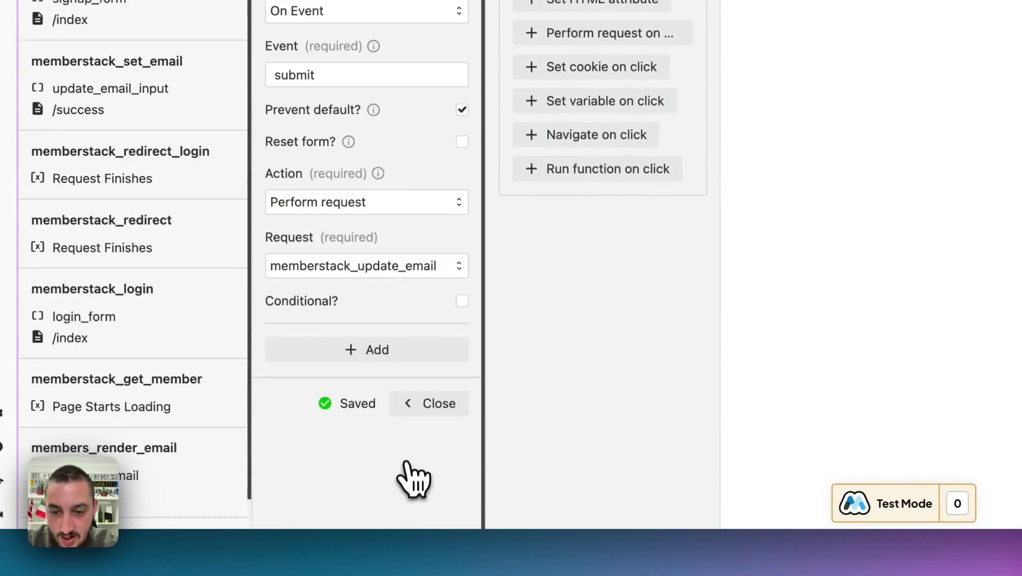
left_click(479, 421)
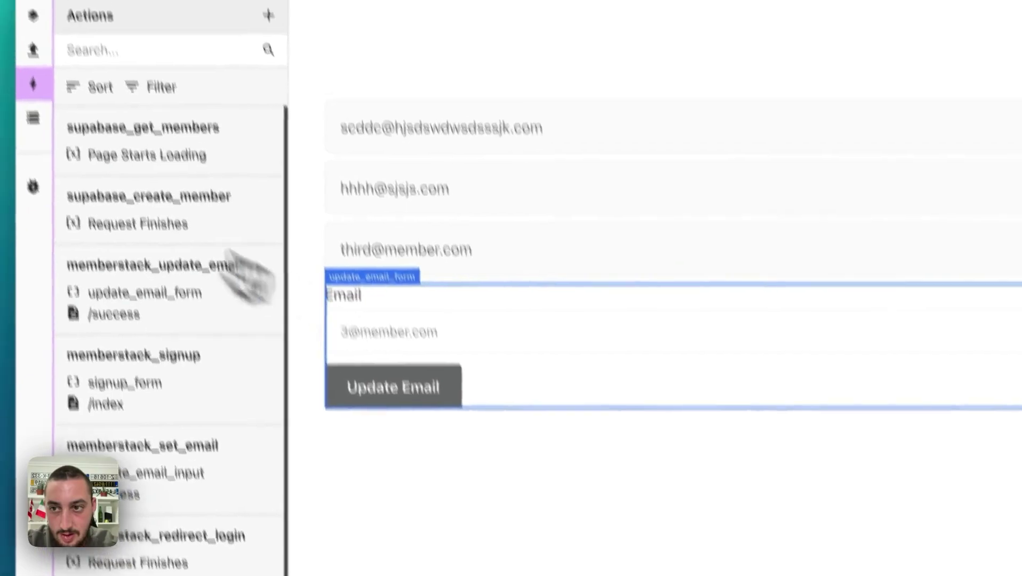
- Inspect the memberstack_update_email request's returned data in the Data Store
left_click(16, 72)
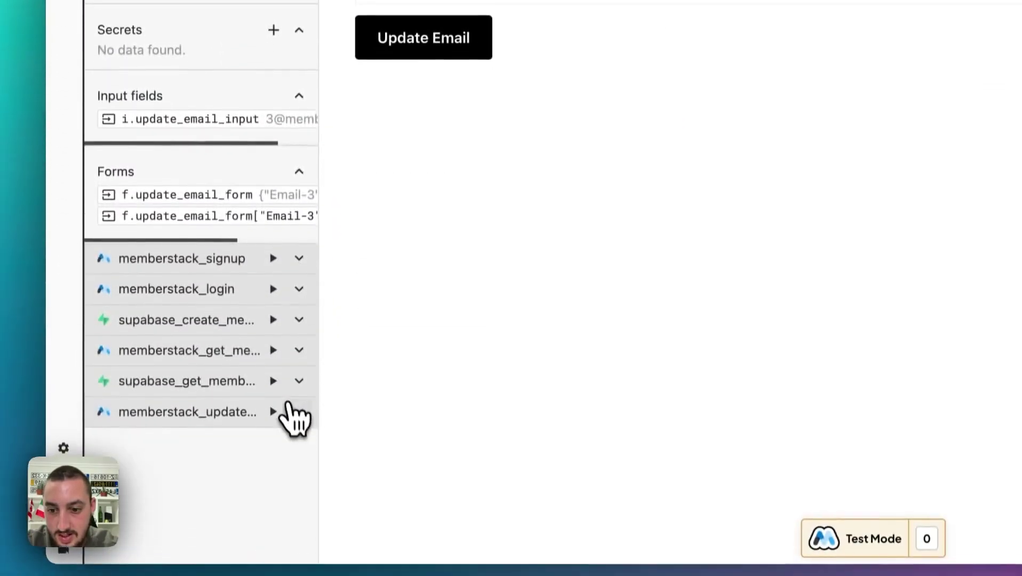
left_click(299, 501)
scroll(301, 526, "down", 8)
scroll(264, 310, "right", 2)
scroll(261, 186, "right", 4)
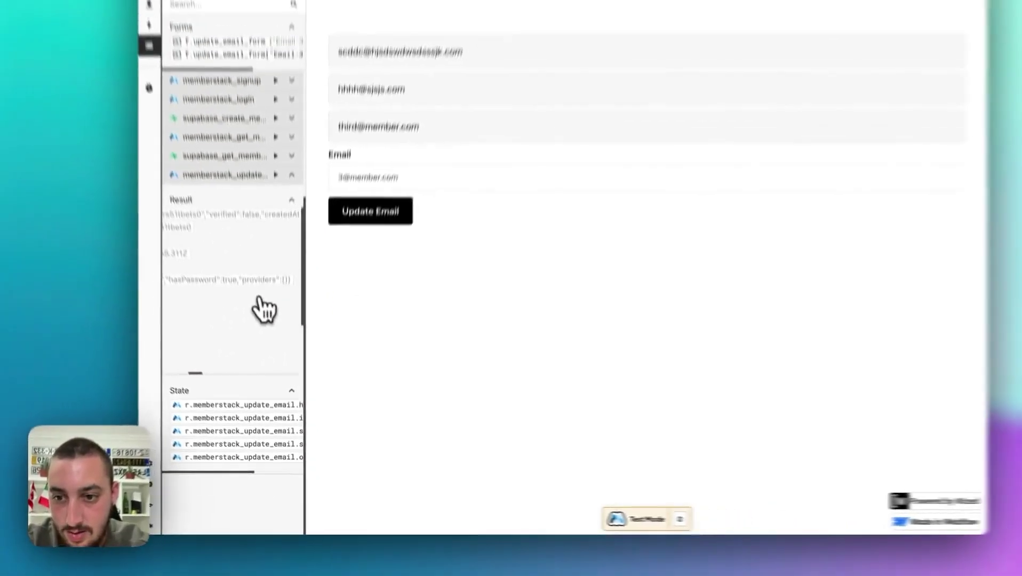
scroll(264, 192, "left", 3)
scroll(250, 340, "left", 2)
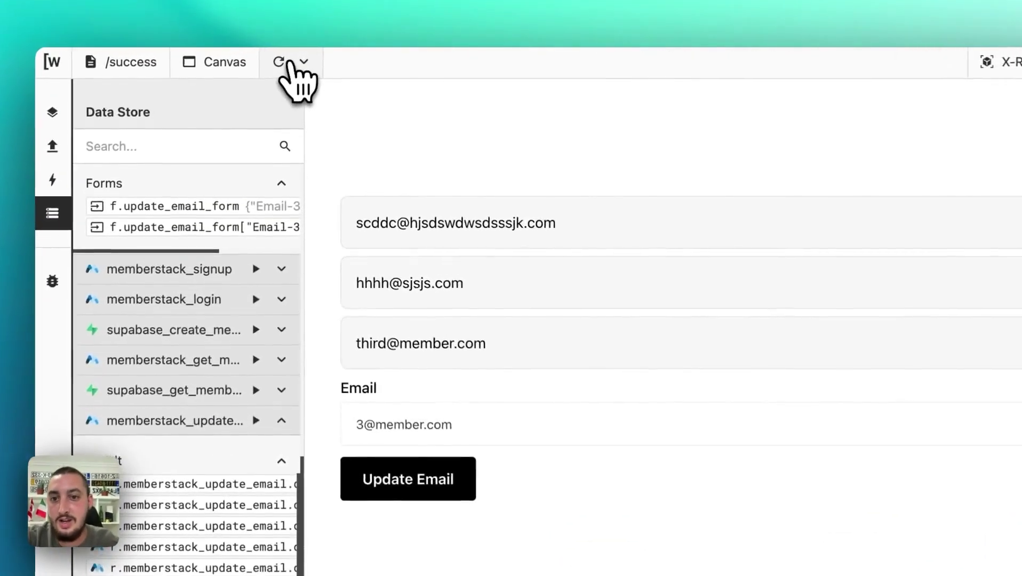
- Reload the page preview and show the Requests list
left_click(289, 54)
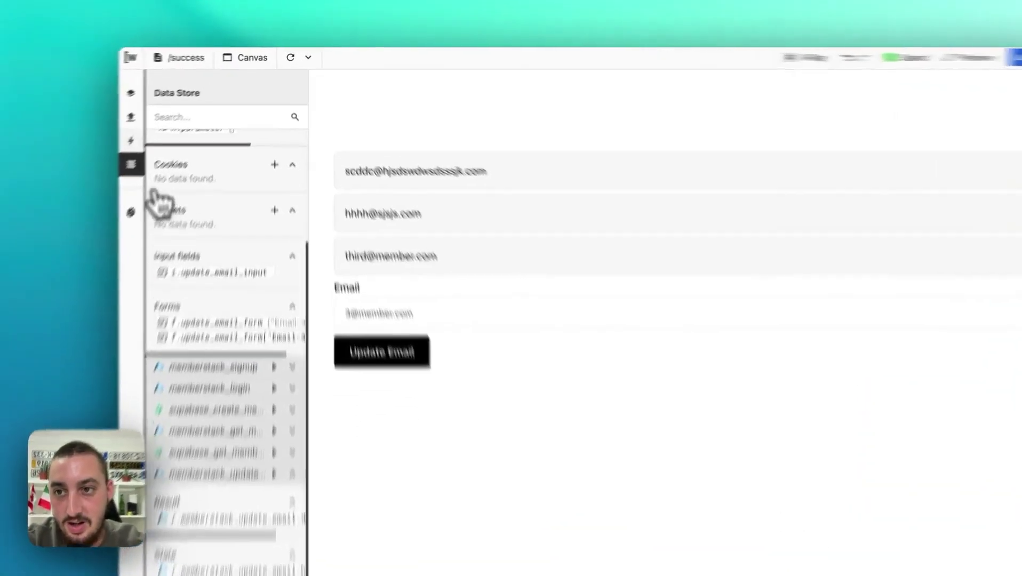
left_click(174, 115)
left_click(175, 98)
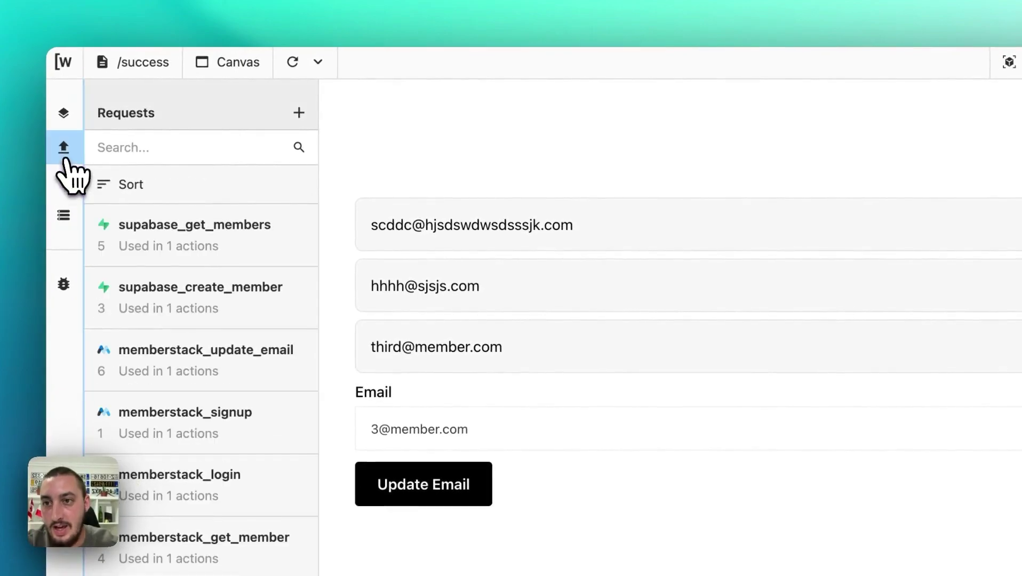
- Create a Supabase request named supabase_update_members using the Update item method
left_click(298, 112)
left_click(403, 183)
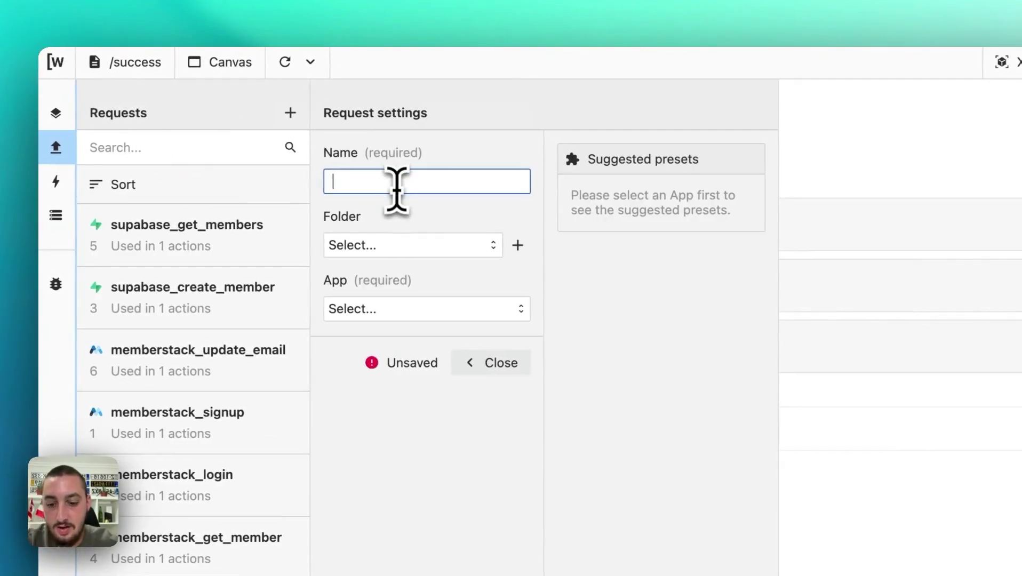
type("supa")
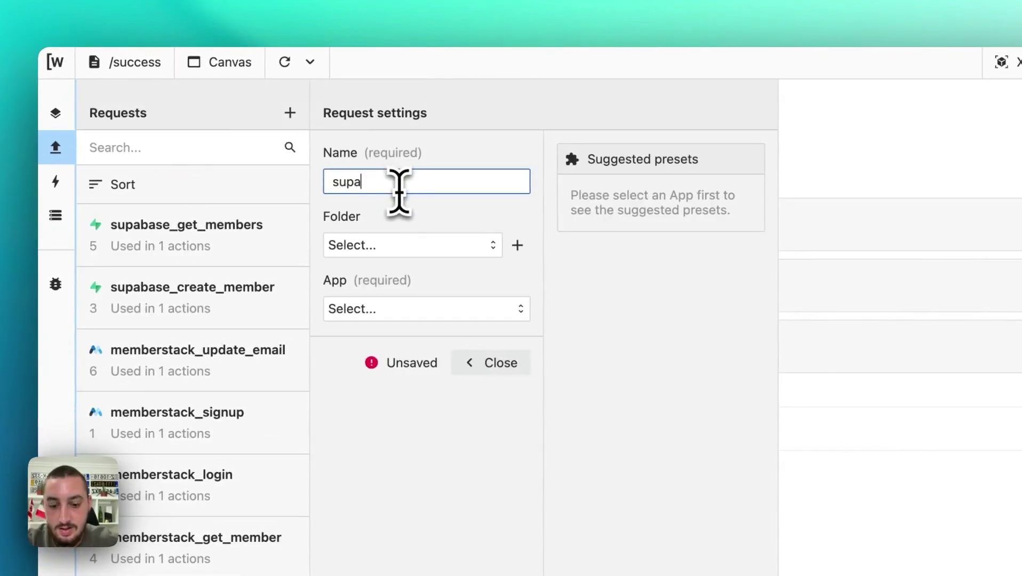
type("base_")
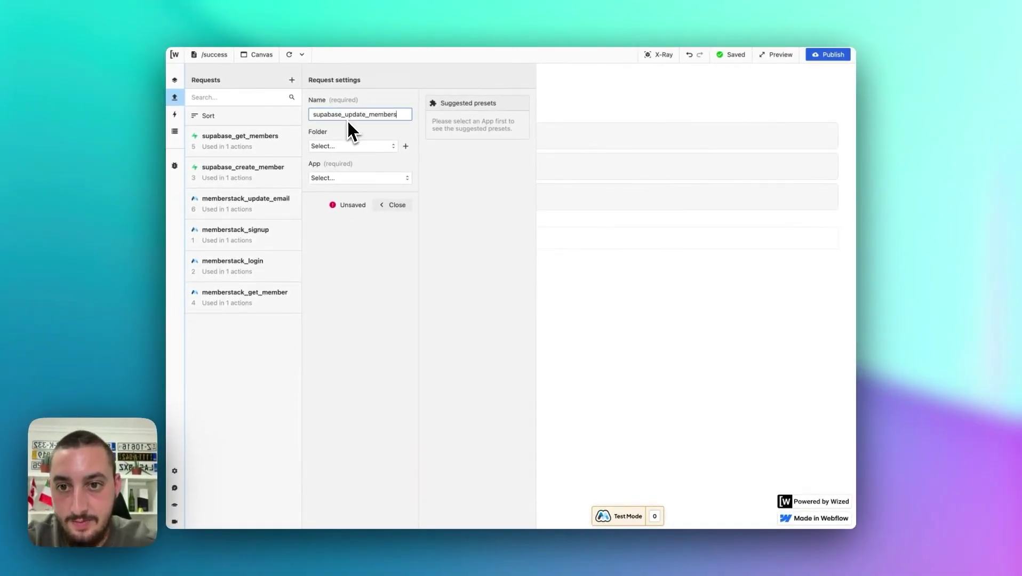
type("update_members")
left_click(353, 178)
left_click(353, 208)
left_click(342, 216)
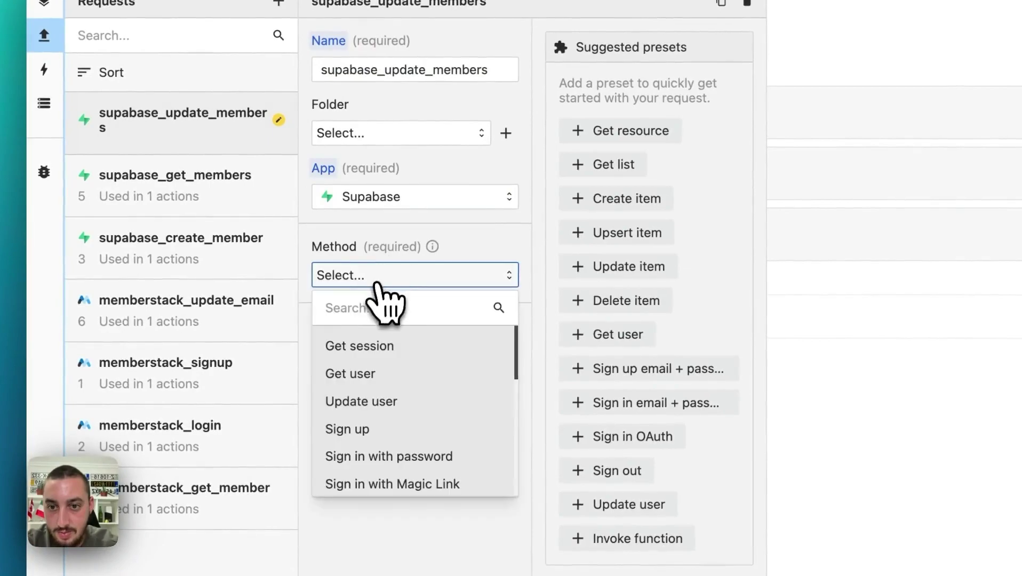
scroll(377, 347, "down", 6)
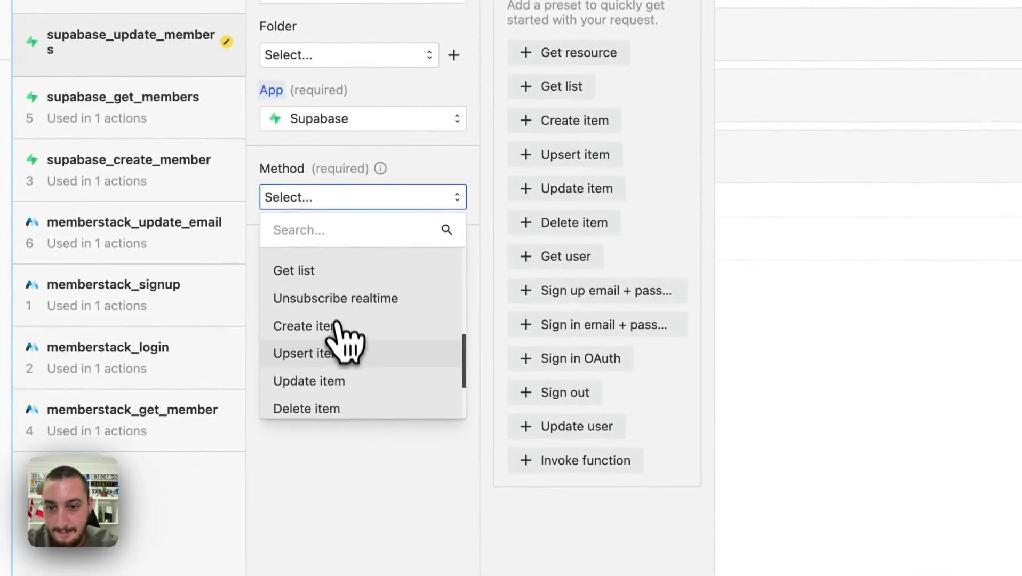
left_click(338, 370)
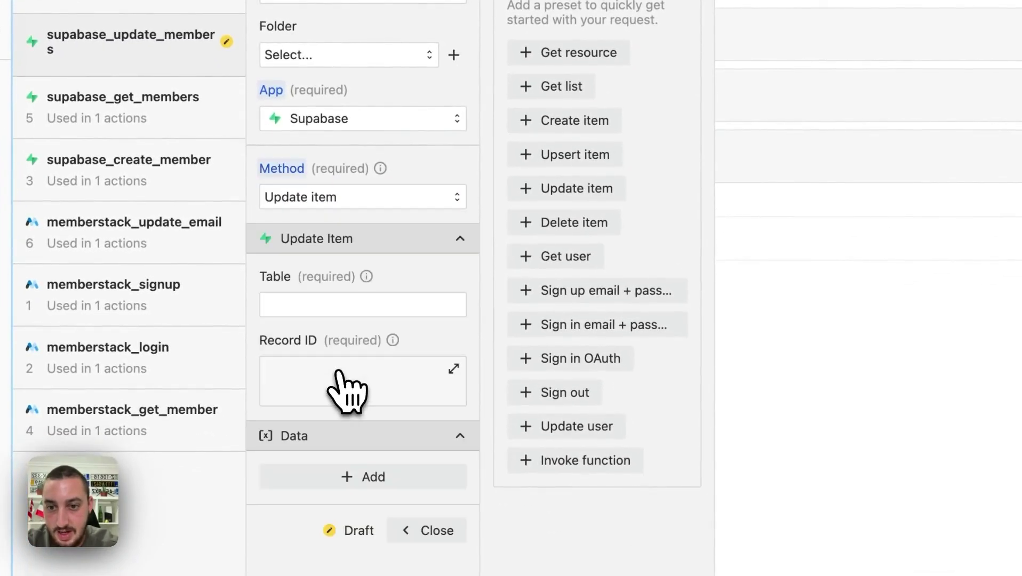
- Set table to members and Record ID to return memberstack_get_member data.id
left_click(345, 301)
type("members")
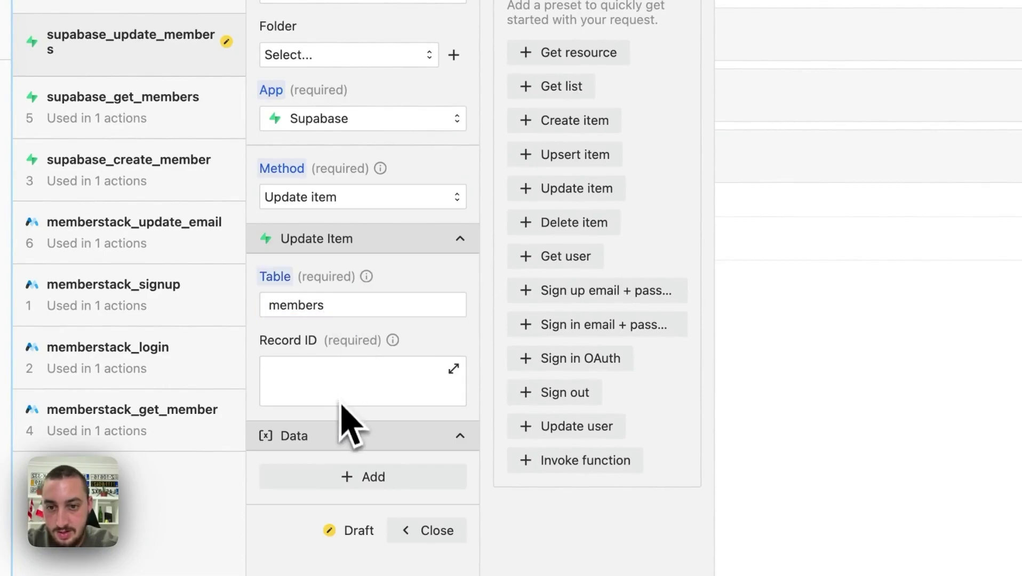
left_click(349, 384)
type("return")
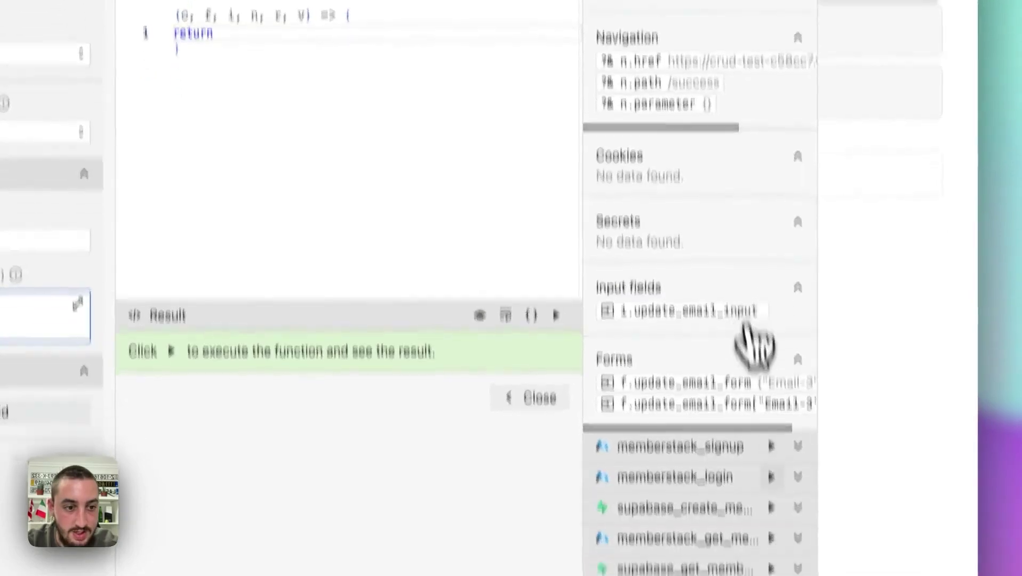
left_click(771, 381)
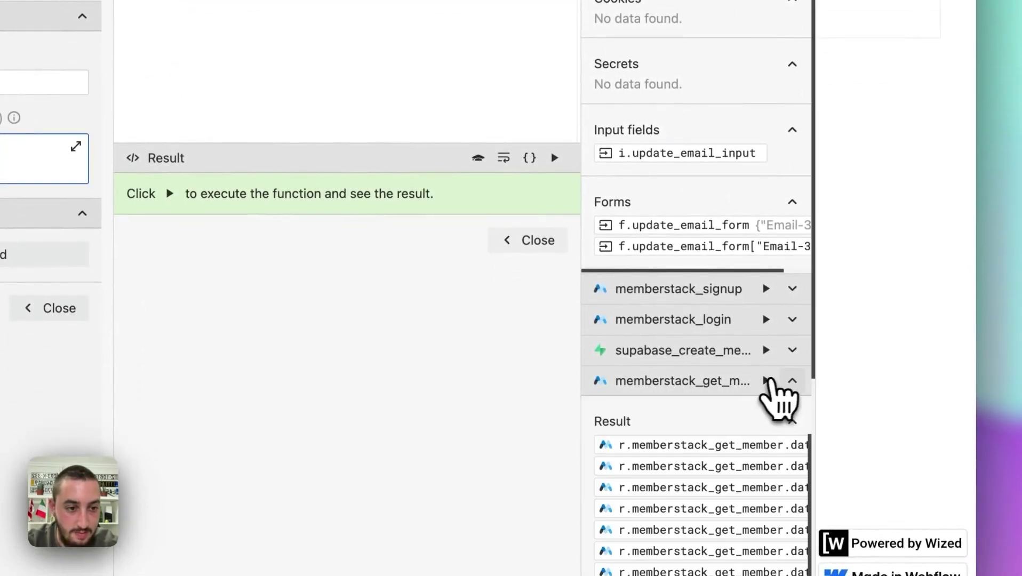
scroll(746, 416, "down", 5)
scroll(725, 331, "right", 3)
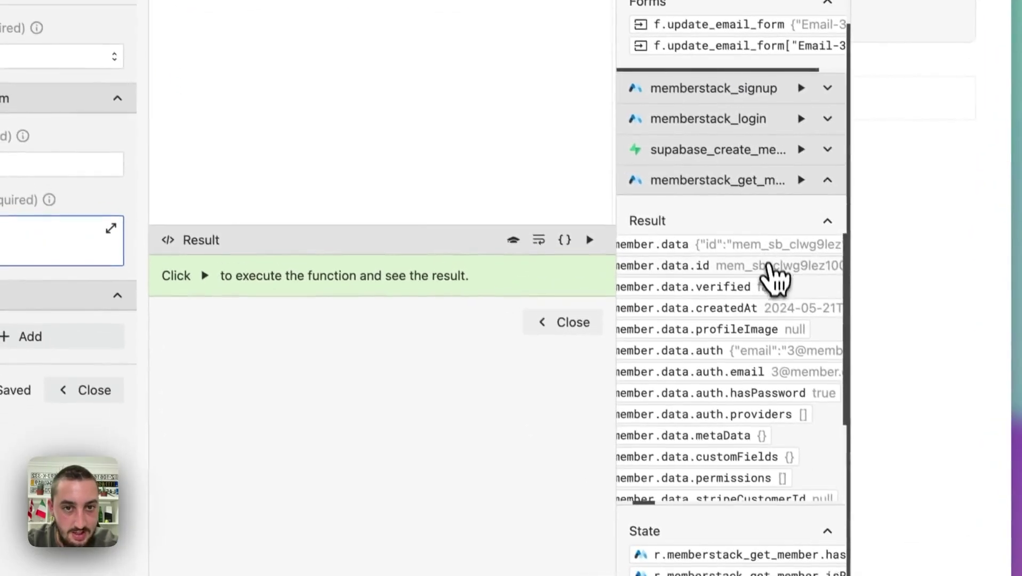
left_click(768, 266)
left_click(590, 240)
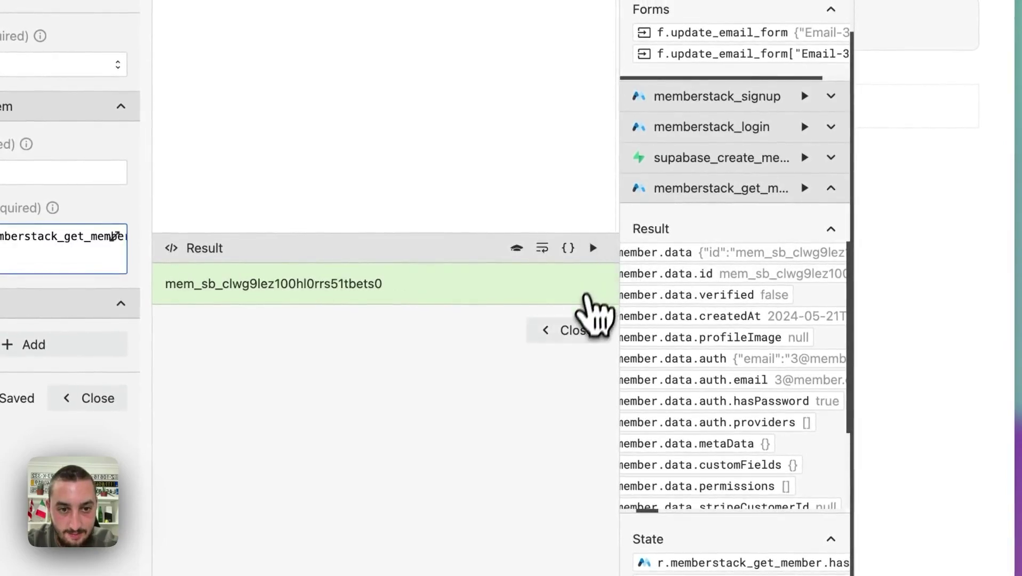
left_click(586, 326)
- Add a data key 'email' returning i.update_email_input, testing the function
left_click(32, 345)
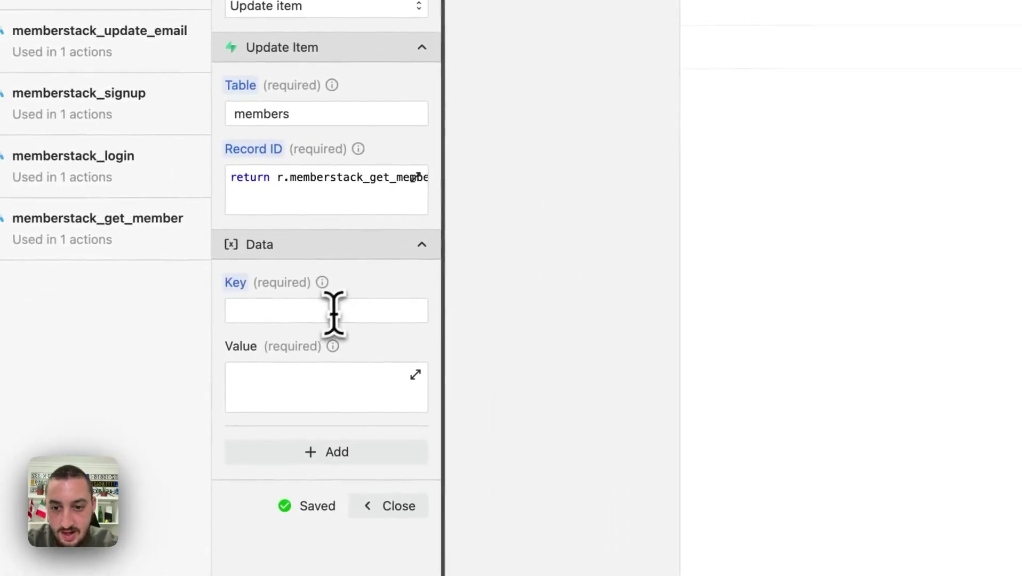
left_click(324, 318)
type("email")
left_click(320, 393)
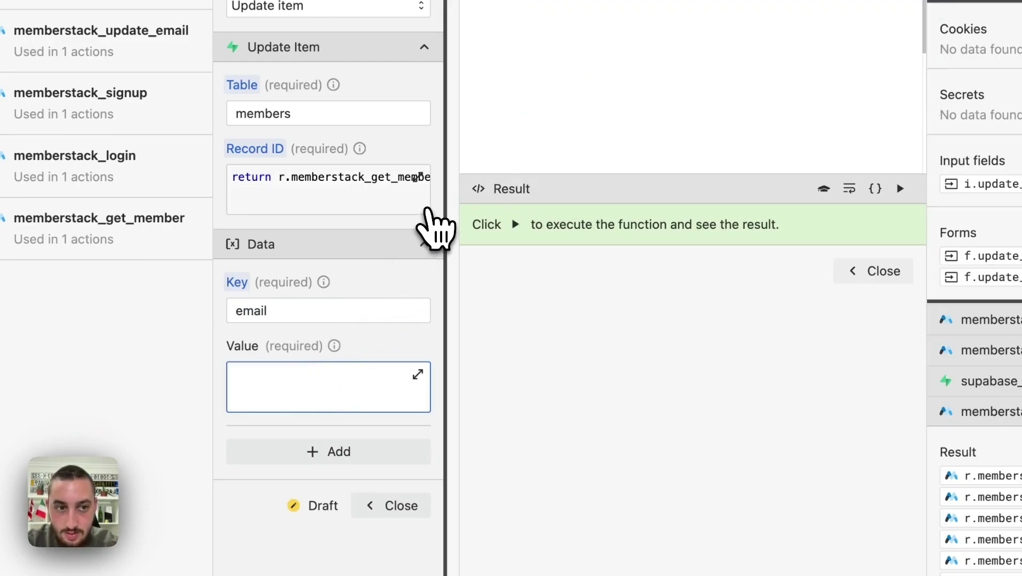
type("return")
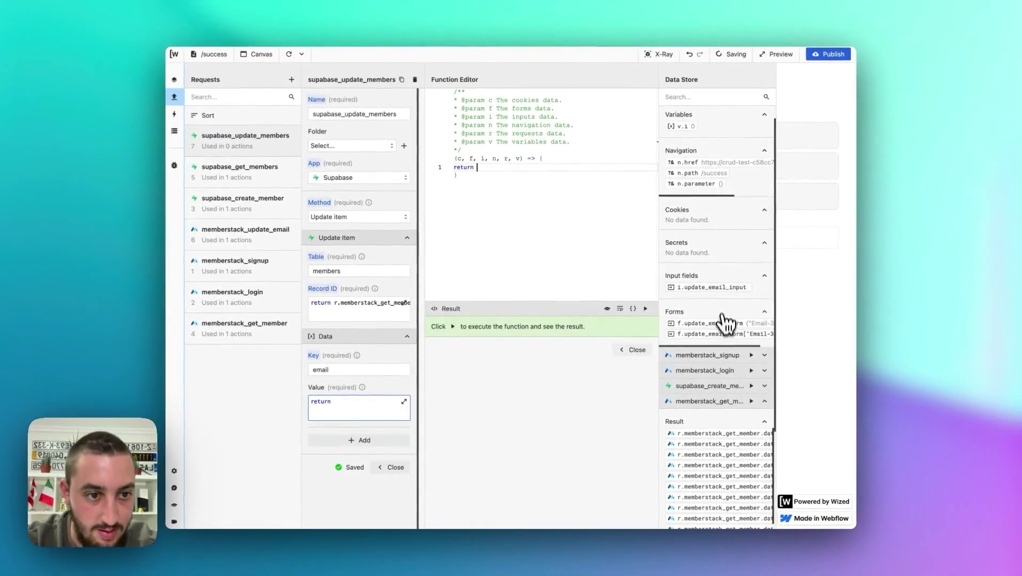
scroll(741, 314, "down", 6)
scroll(731, 459, "right", 2)
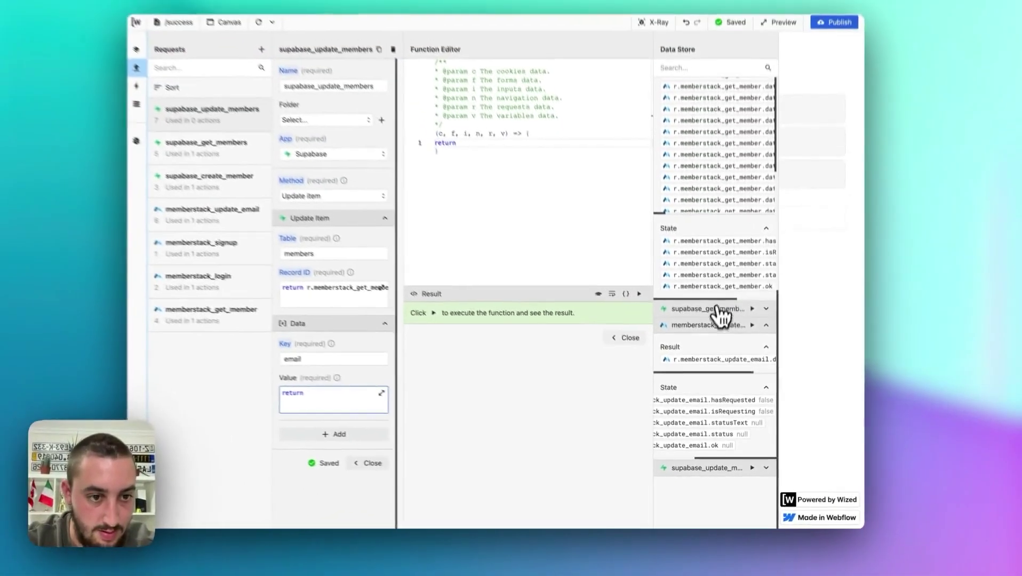
scroll(733, 326, "up", 5)
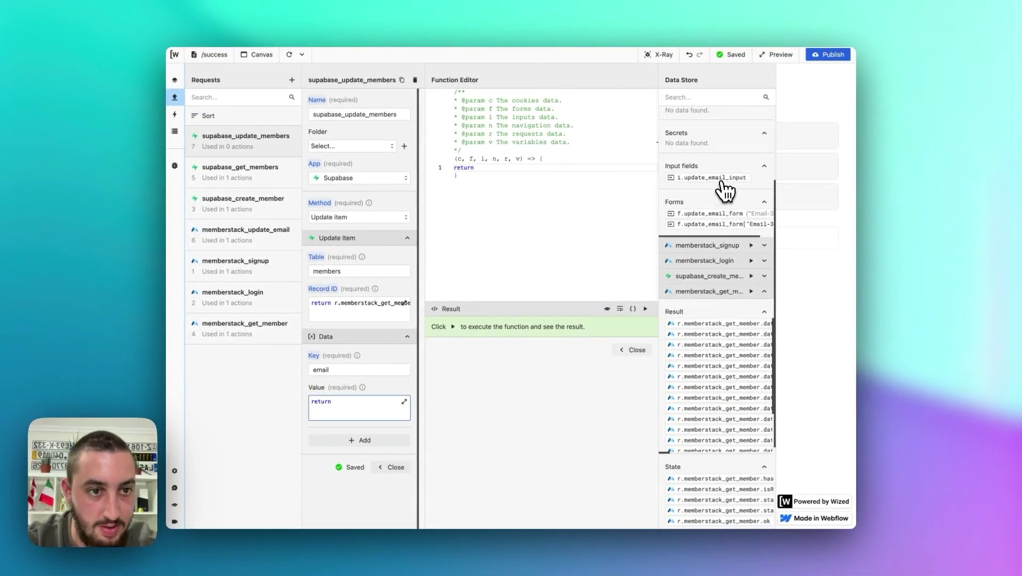
left_click(715, 178)
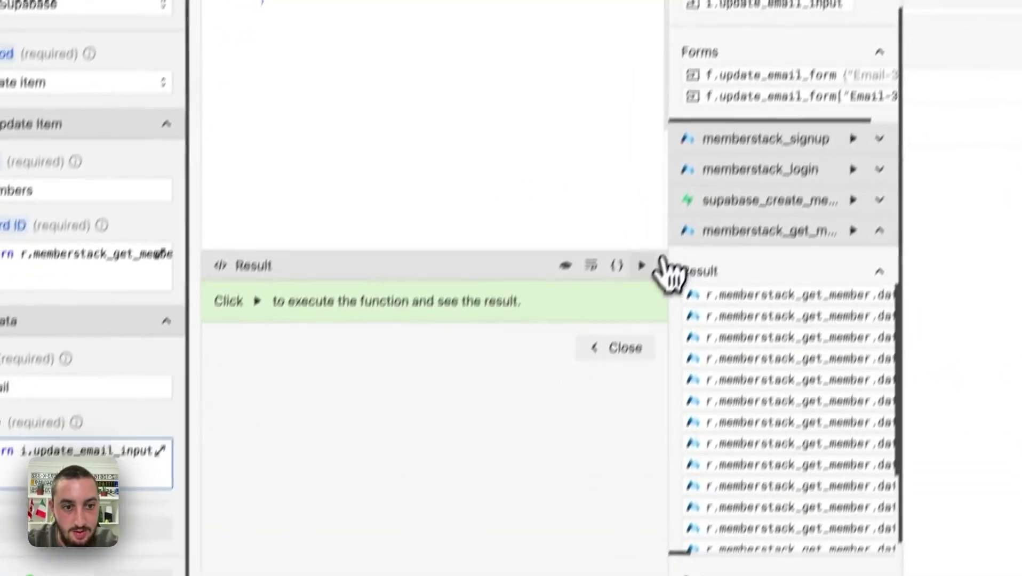
left_click(645, 309)
left_click(647, 292)
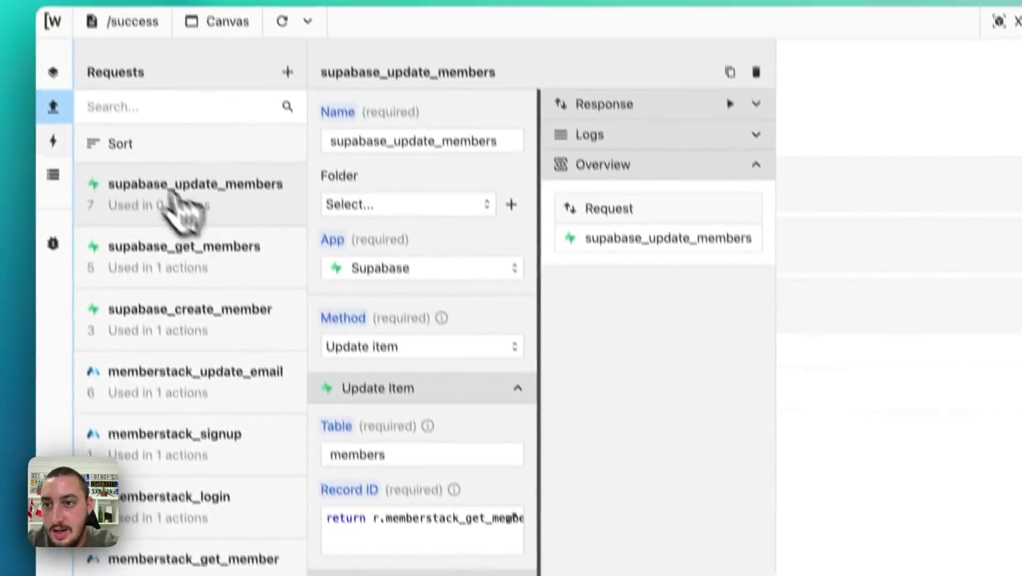
- Create Event action supabase_update_email triggered when memberstack_update_email finishes
left_click(50, 142)
left_click(298, 110)
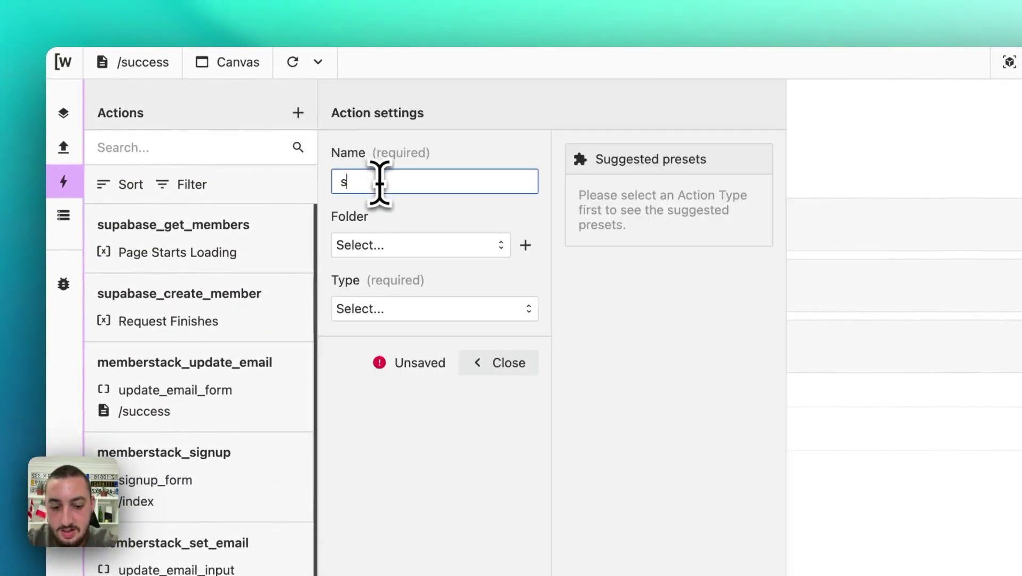
type("supabase_update_email")
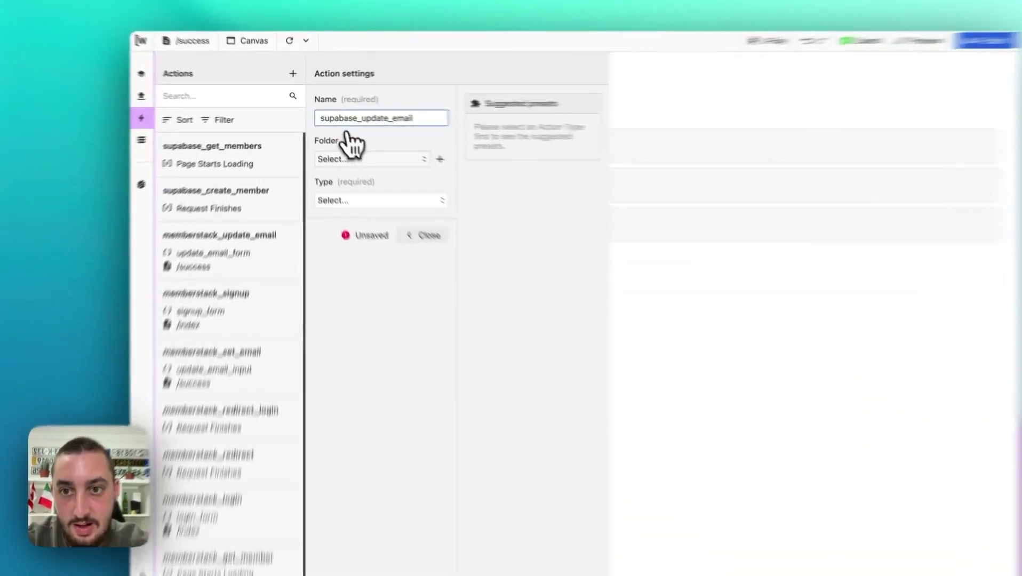
key("Return")
left_click(350, 178)
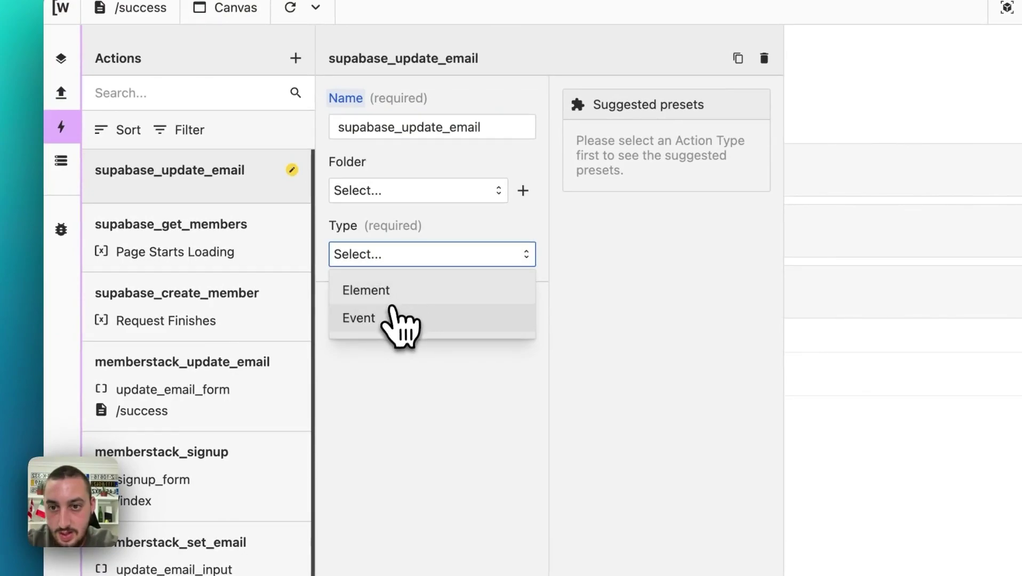
left_click(392, 318)
left_click(398, 362)
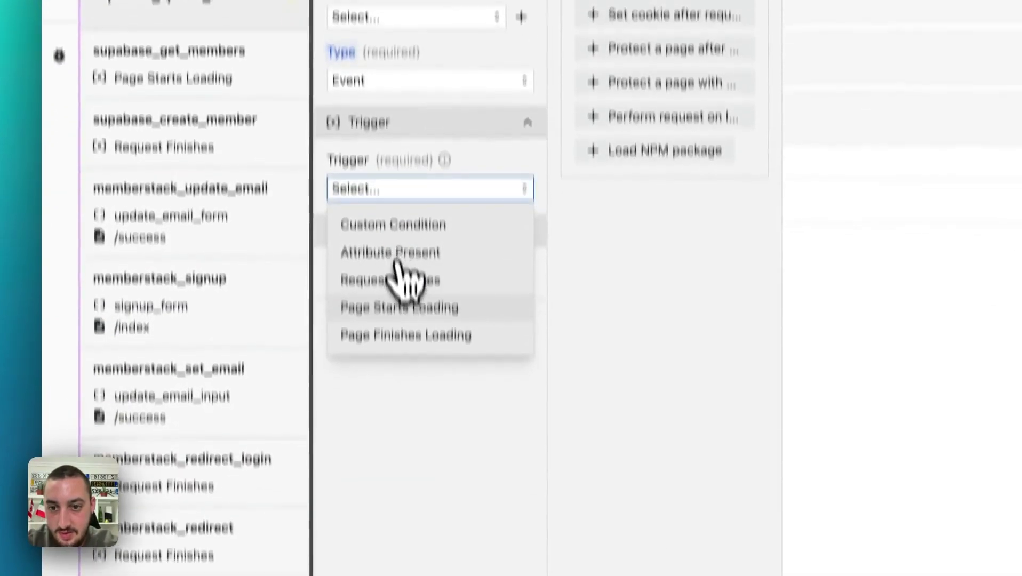
left_click(392, 453)
left_click(386, 187)
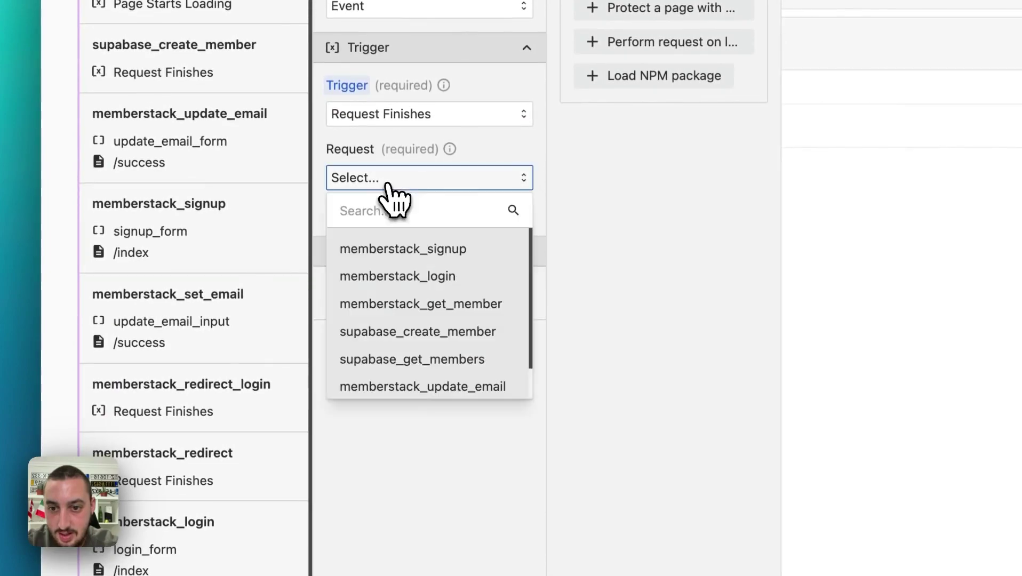
scroll(400, 312, "down", 2)
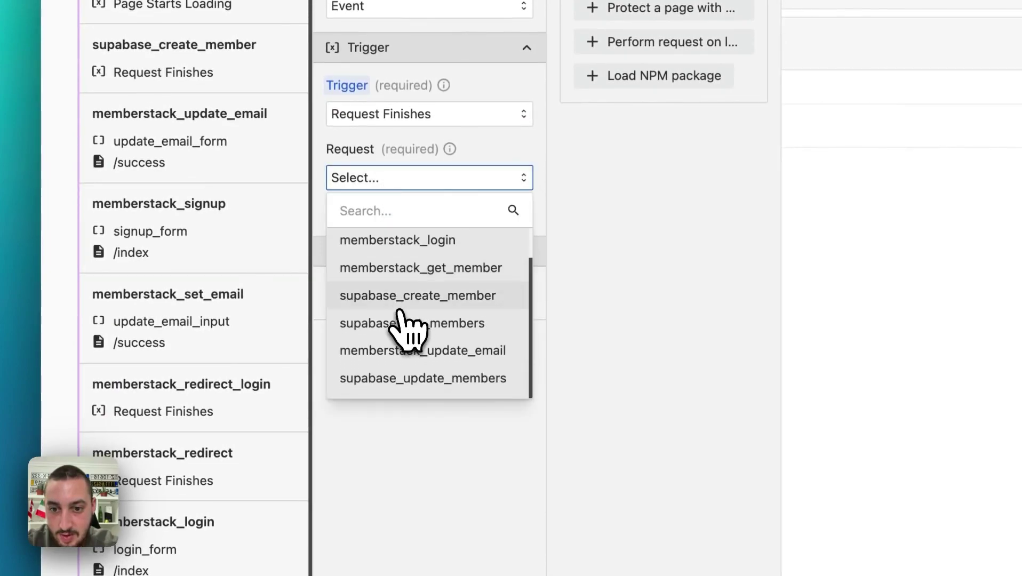
left_click(391, 351)
- Add a Perform request step running supabase_update_members, then close the action
left_click(421, 292)
left_click(403, 319)
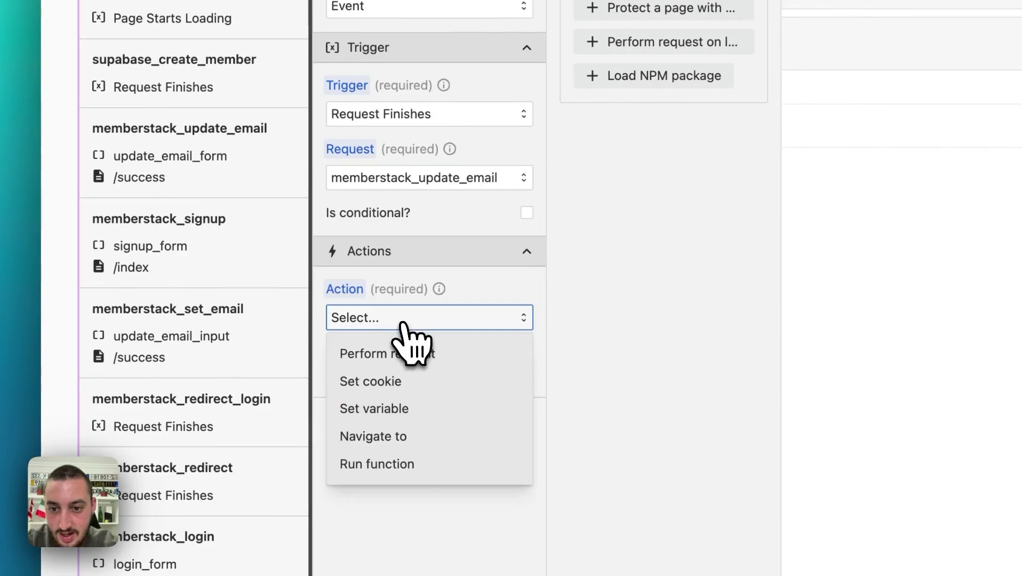
left_click(403, 344)
left_click(403, 383)
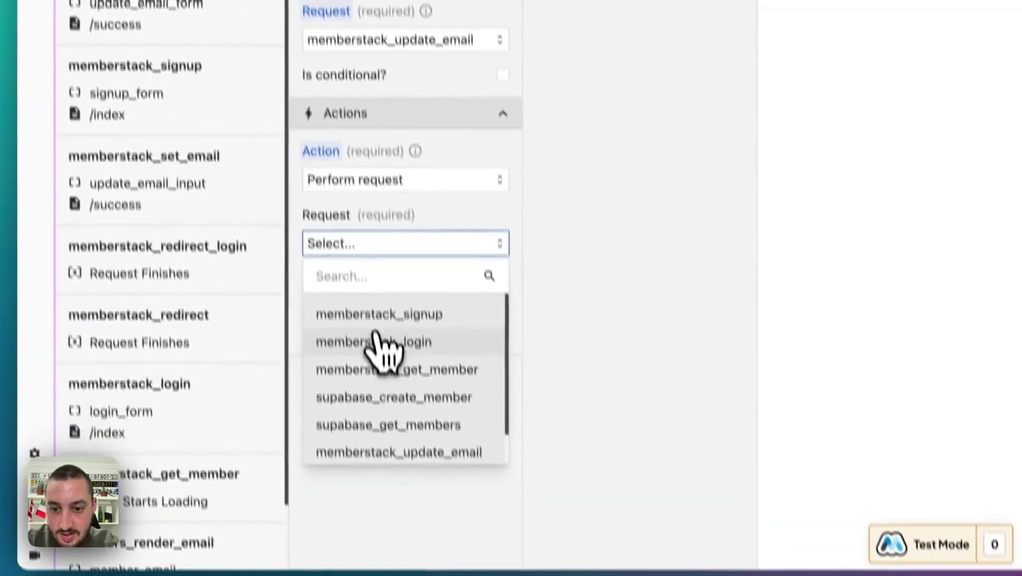
scroll(399, 493, "down", 1)
left_click(395, 411)
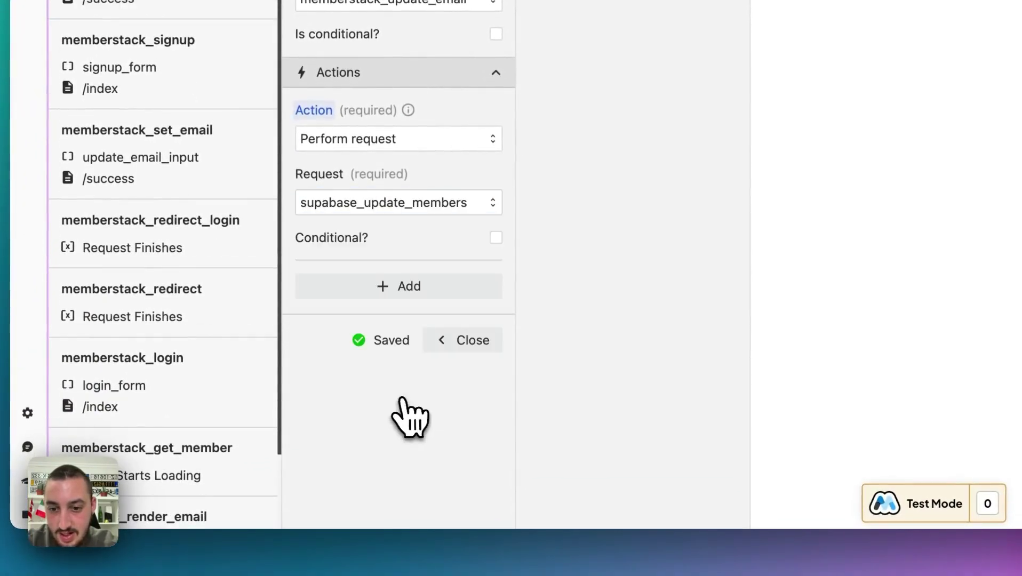
left_click(471, 346)
- Change the Email field to a new test address and submit it with Update Email
left_click(61, 131)
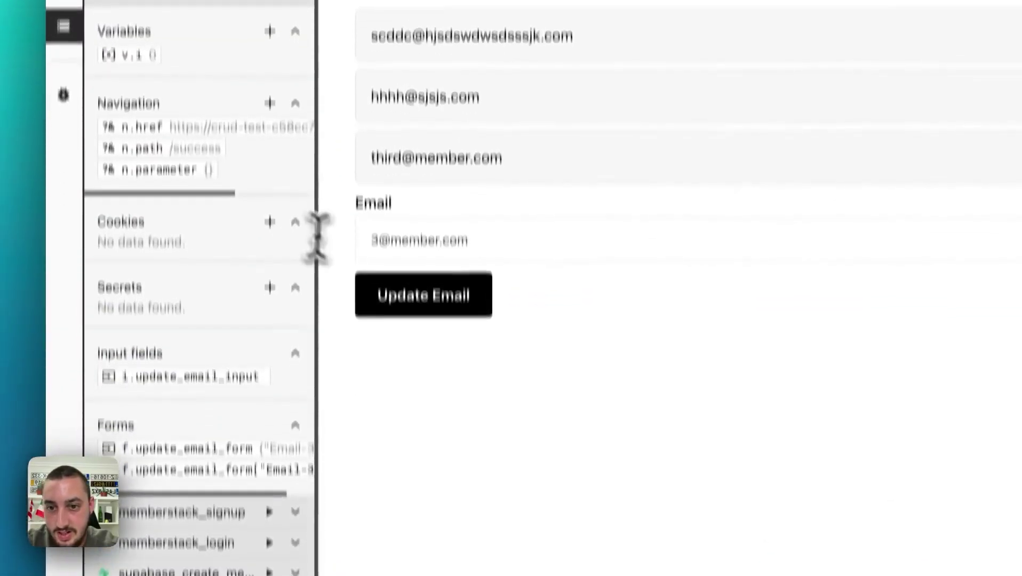
left_click(378, 240)
type("3")
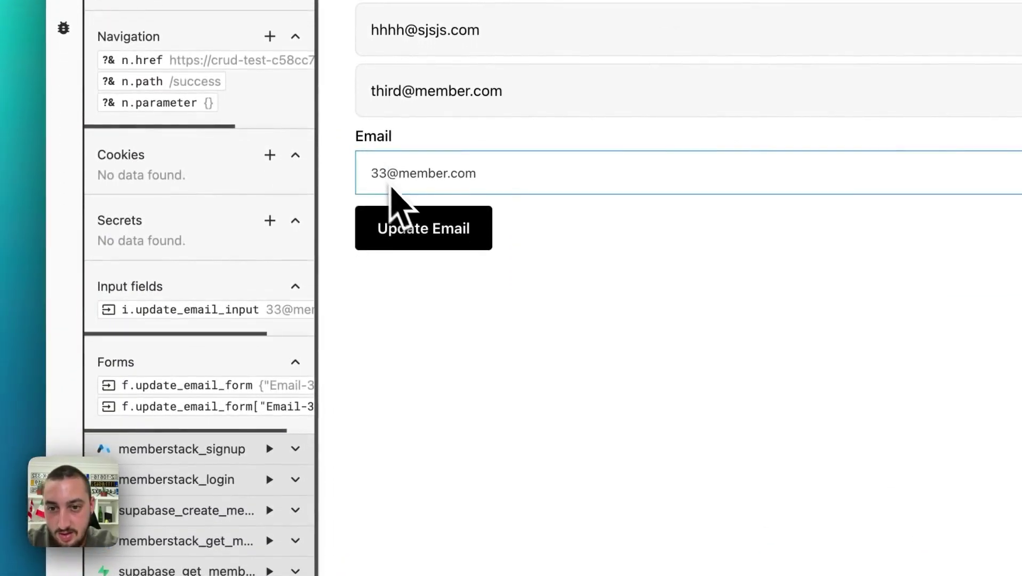
left_click(399, 219)
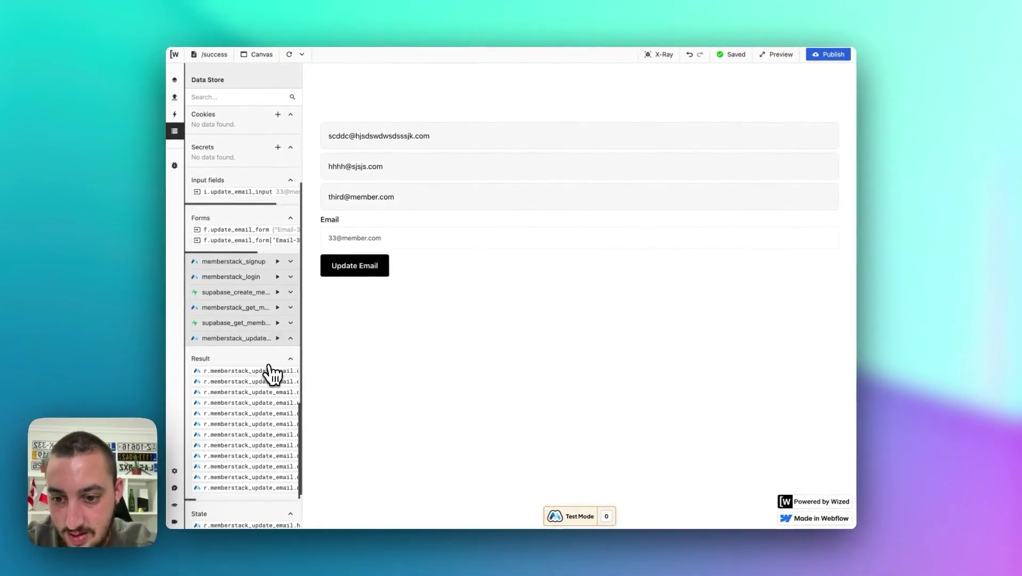
- Check the supabase_update_members result in the Data Store, then reload the preview
scroll(272, 375, "down", 3)
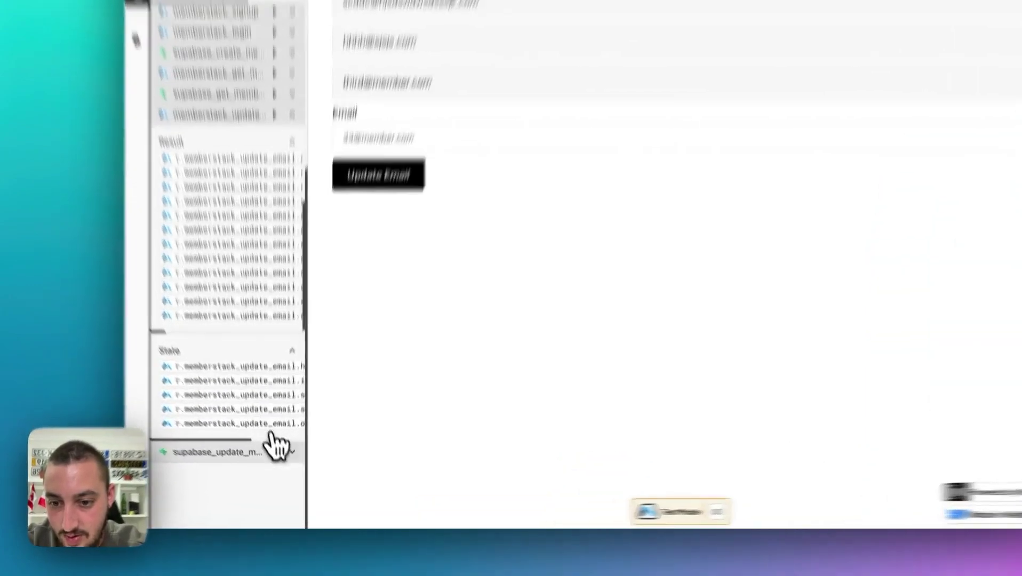
left_click(287, 472)
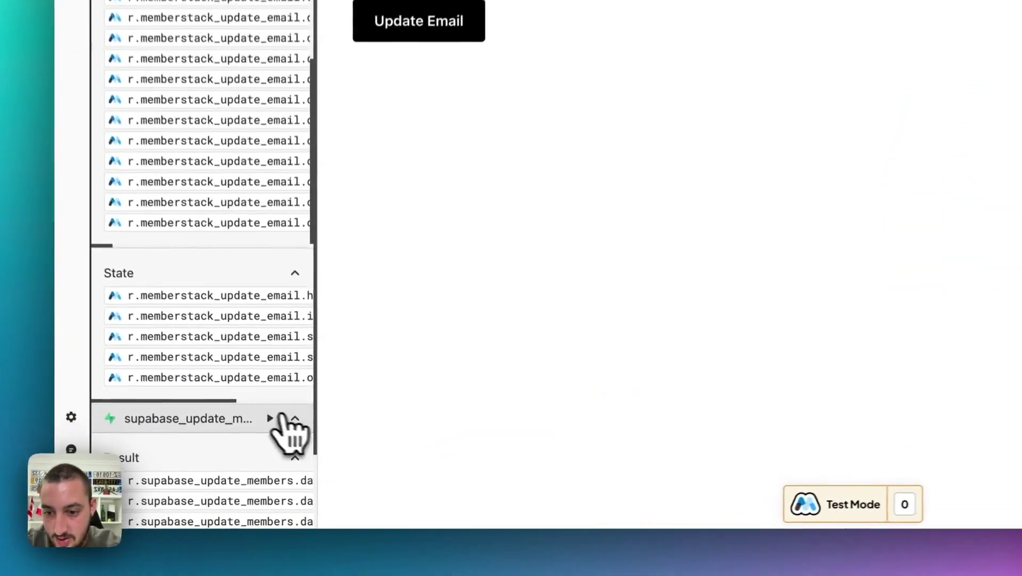
scroll(258, 469, "down", 3)
scroll(235, 238, "right", 5)
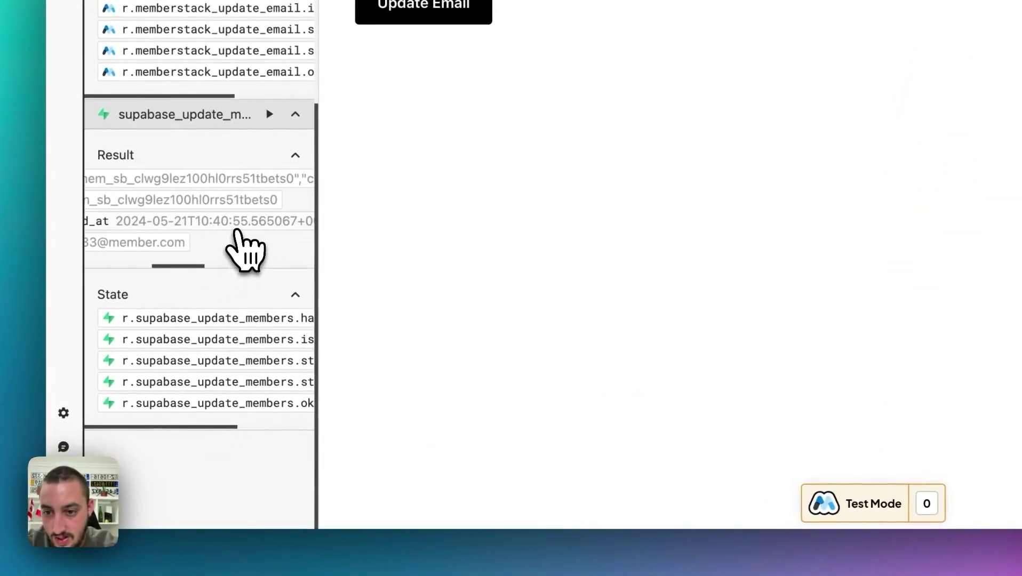
scroll(246, 251, "left", 5)
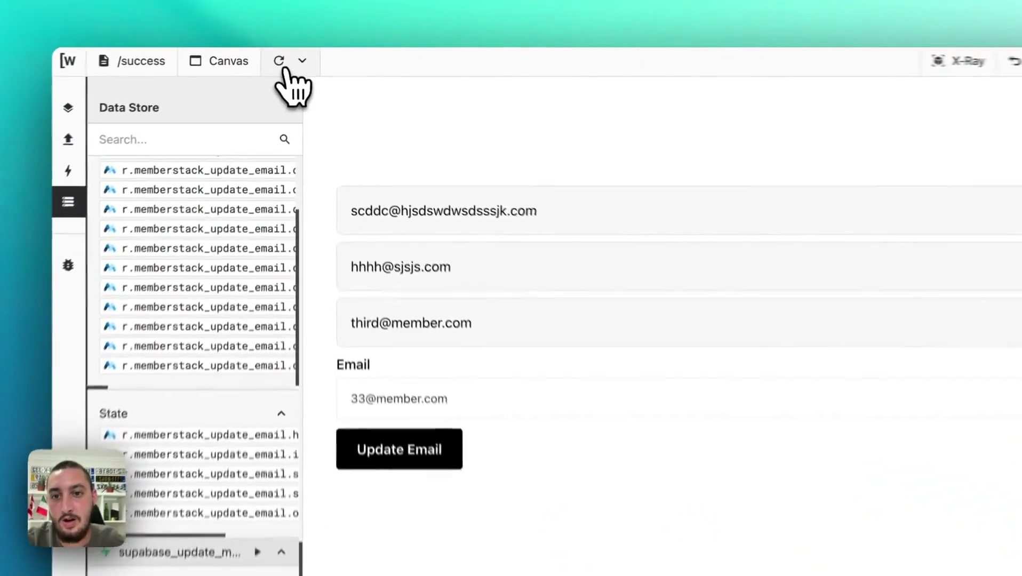
left_click(288, 55)
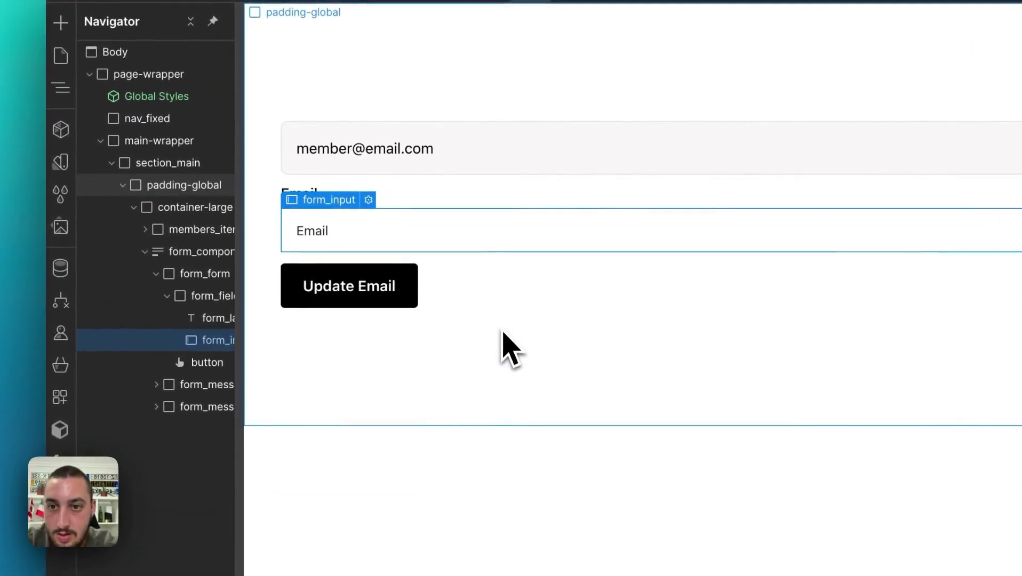
- Insert a Button into container-large below the email form
left_click(504, 288)
left_click(424, 288)
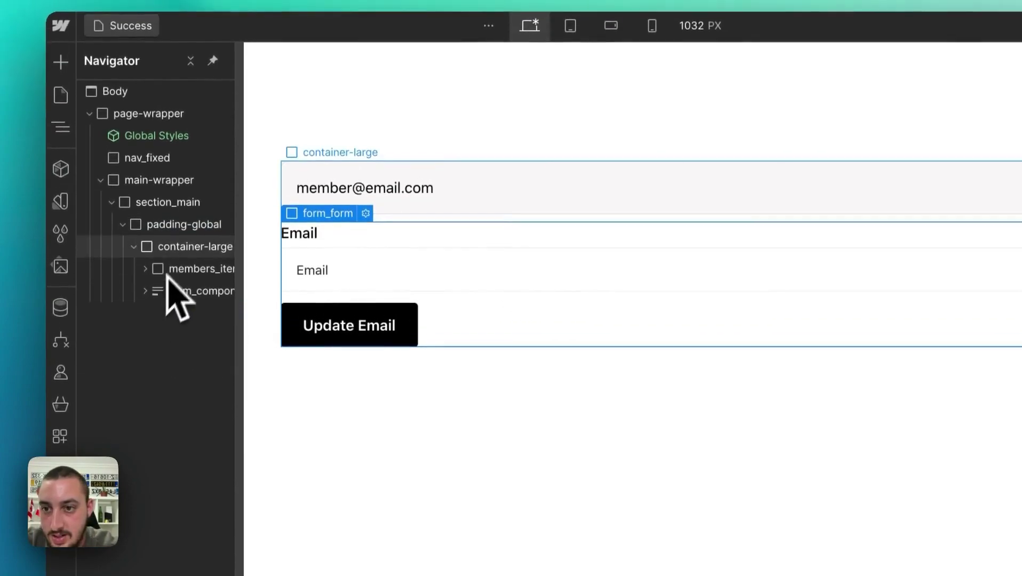
left_click(184, 233)
key("super+k")
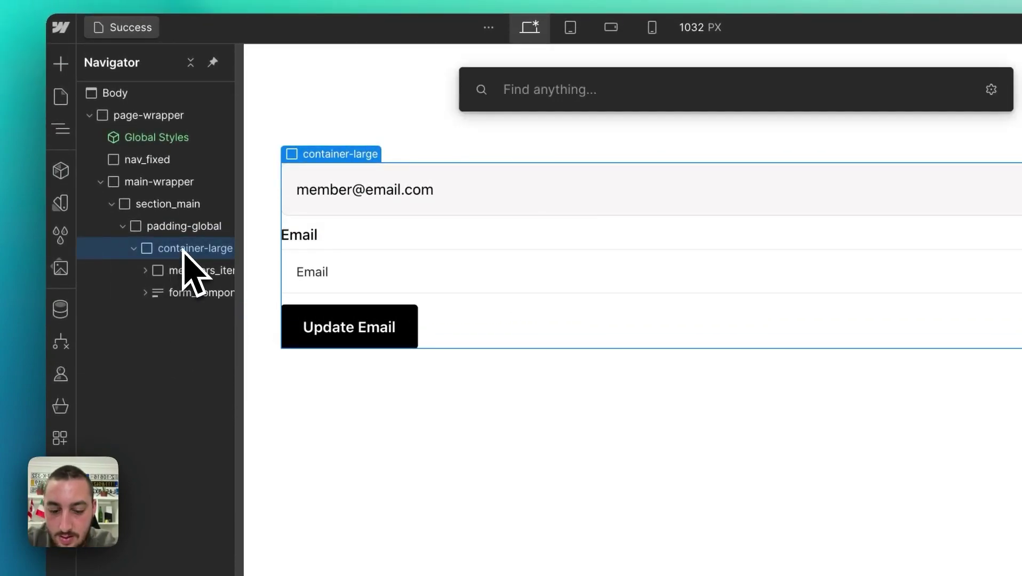
type("but")
key("Return")
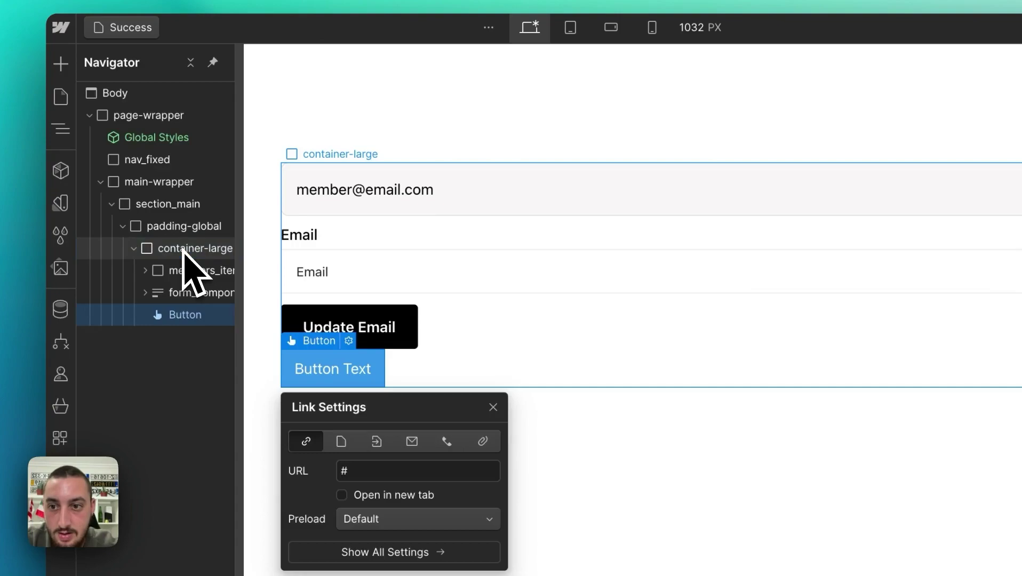
- Give form_component a 1rem bottom margin
left_click(197, 293)
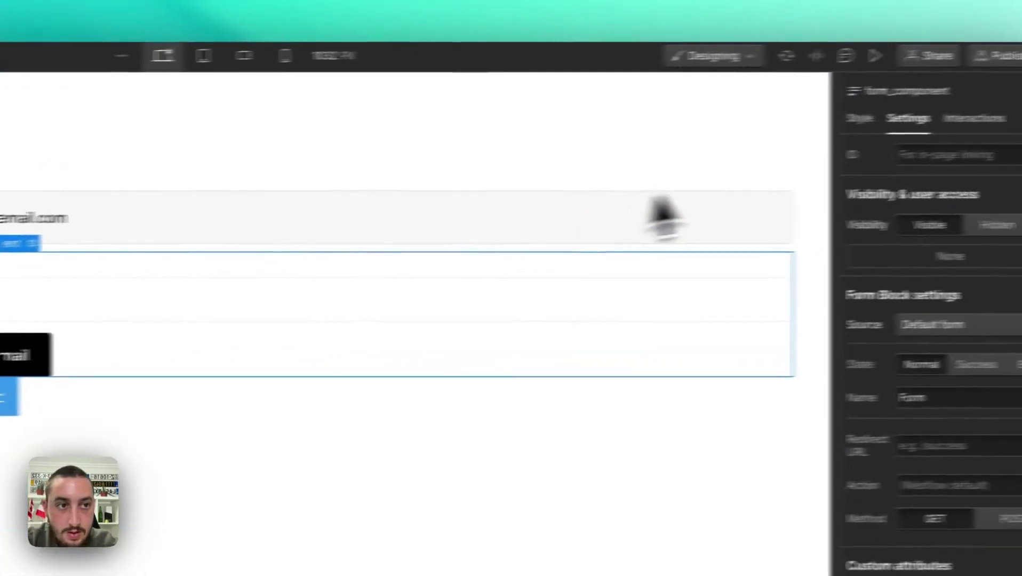
left_click(782, 121)
left_click(867, 301)
type("1rem")
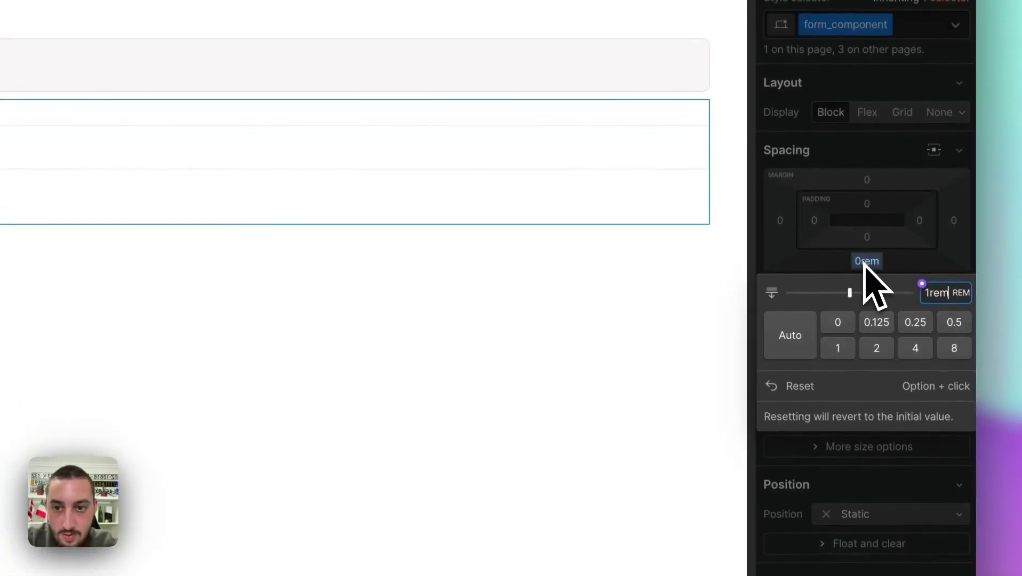
key("Return")
- Label the new button 'Delete my account'
left_click(304, 297)
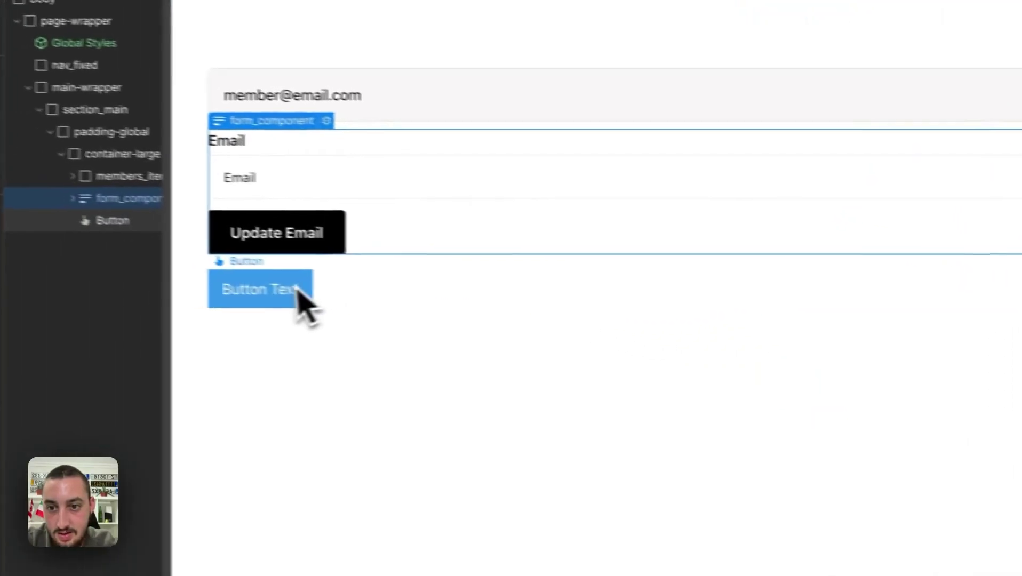
double_click(305, 295)
type("Del")
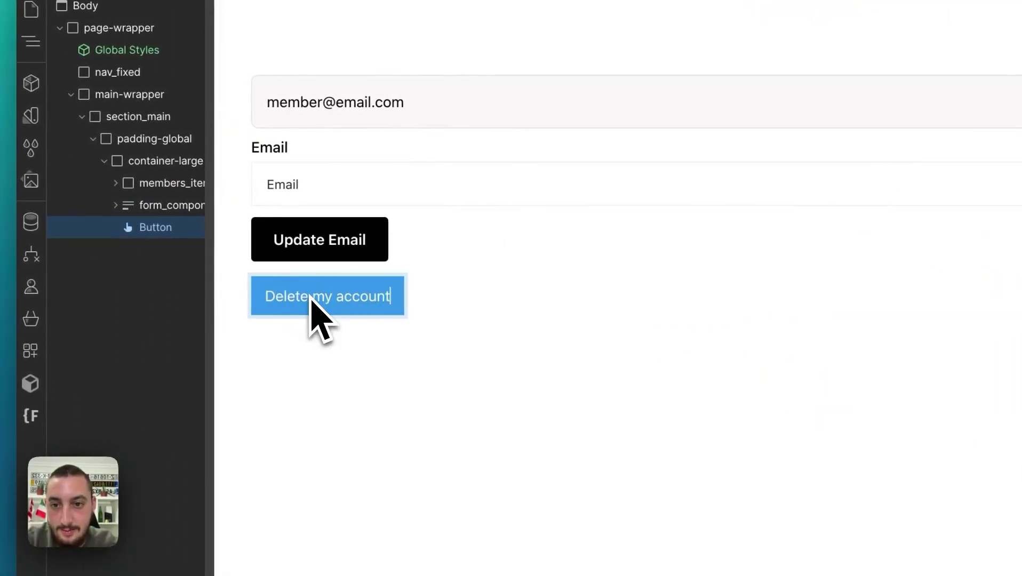
type("ete my account")
key("Escape")
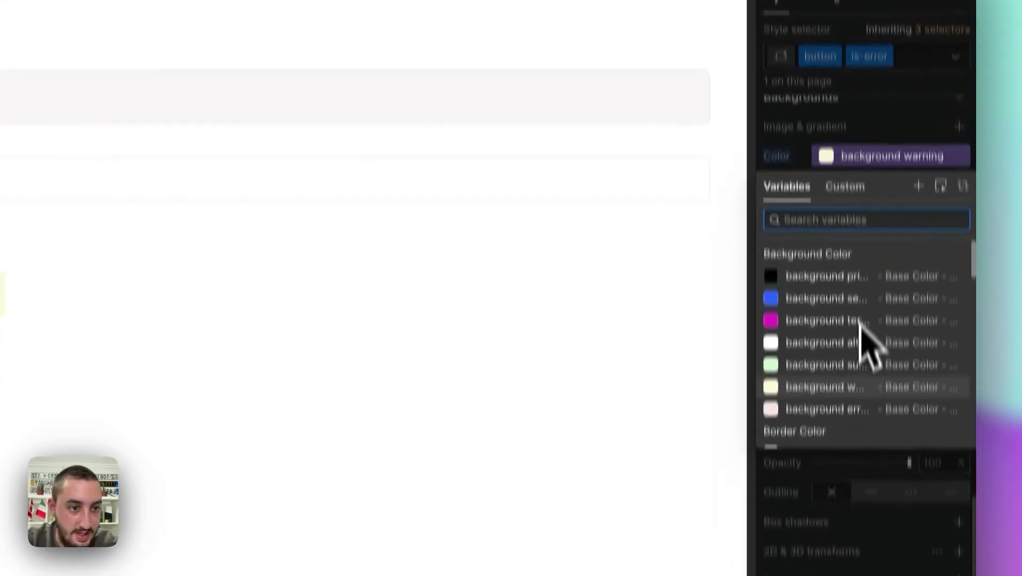
- Set the button's background to red #FF0000, unlinked from colour variables
scroll(864, 346, "down", 10)
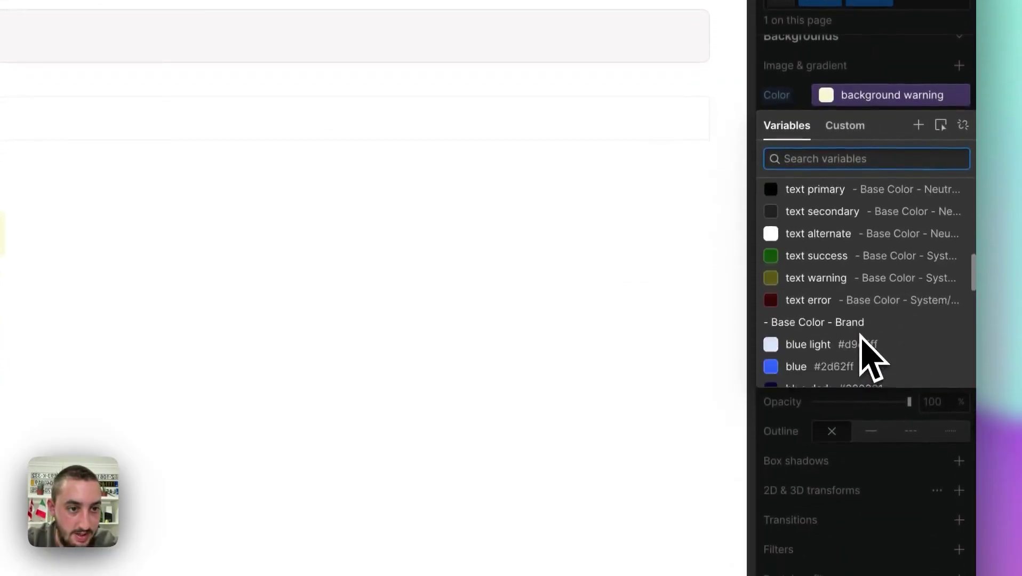
scroll(863, 353, "up", 5)
left_click(800, 239)
scroll(848, 274, "down", 4)
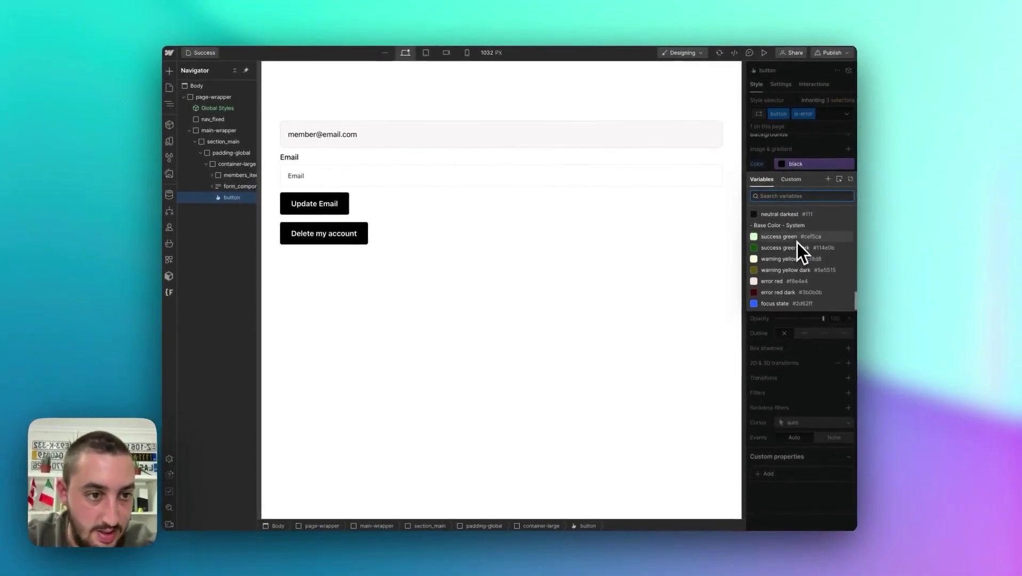
left_click(784, 247)
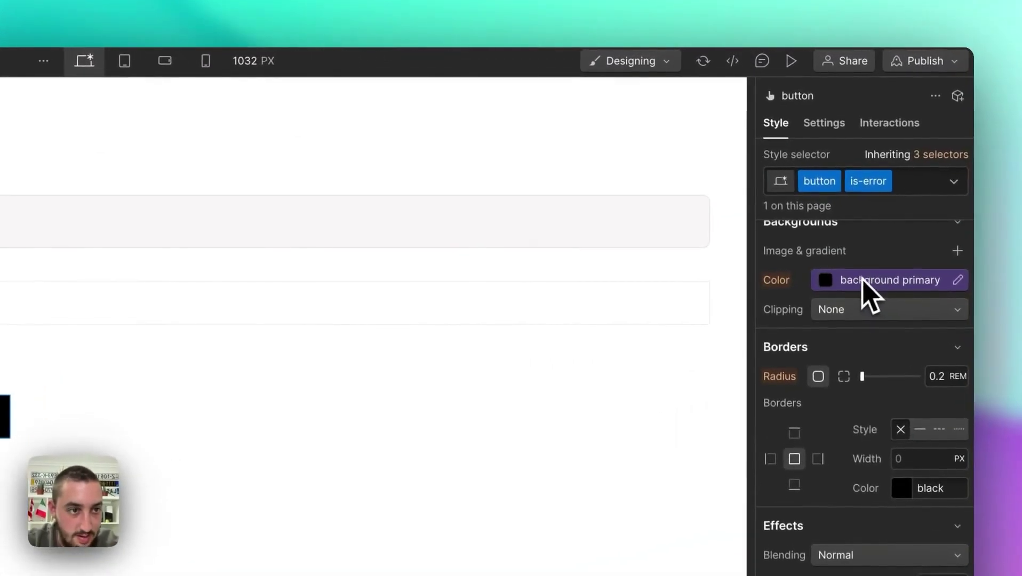
left_click(862, 279)
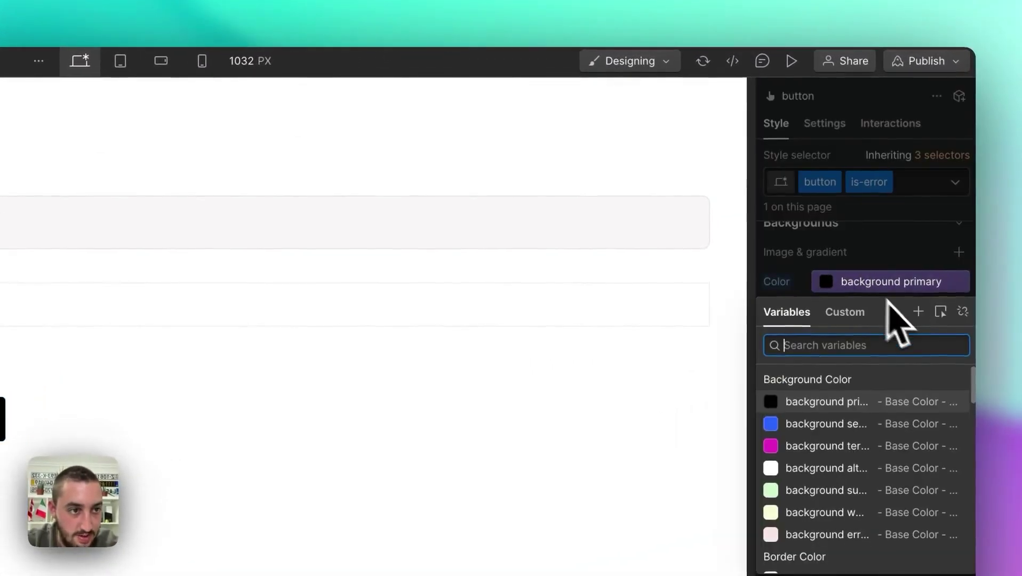
left_click(949, 315)
left_click(832, 291)
type("ff0000")
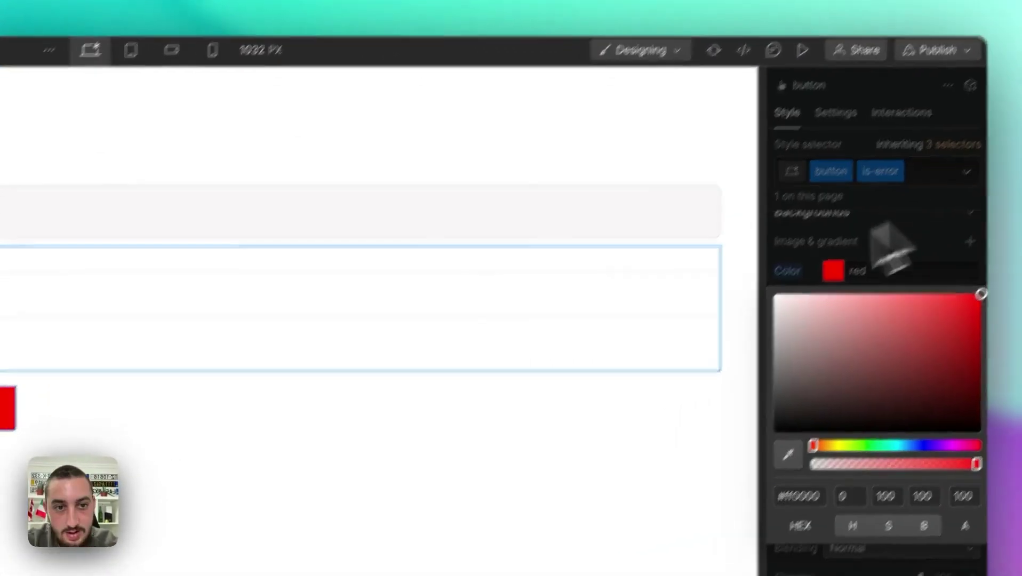
left_click(571, 408)
- Add the custom attribute wized="delete_button" to the button and publish the site
key("z")
left_click(2, 420)
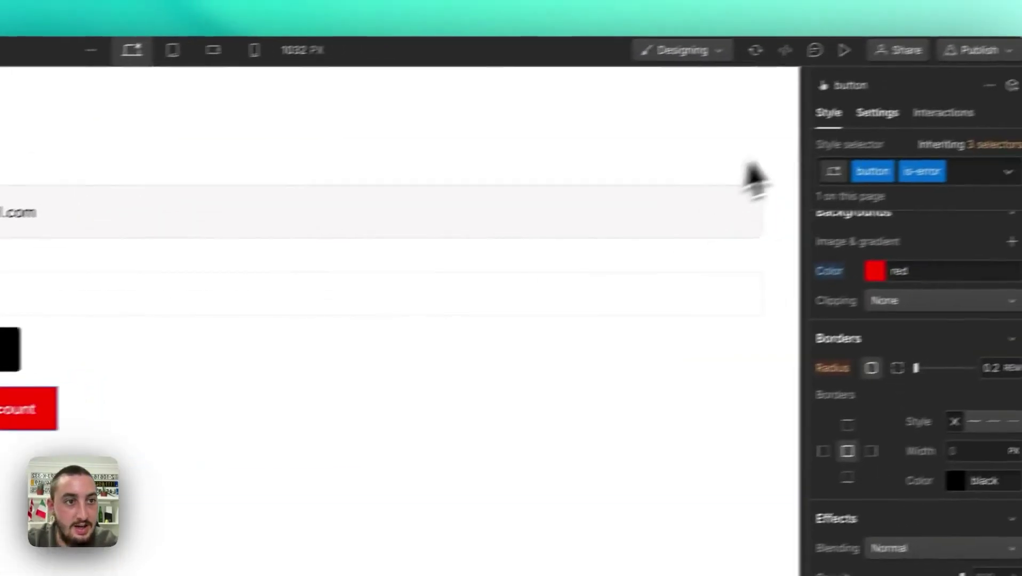
left_click(878, 112)
left_click(959, 241)
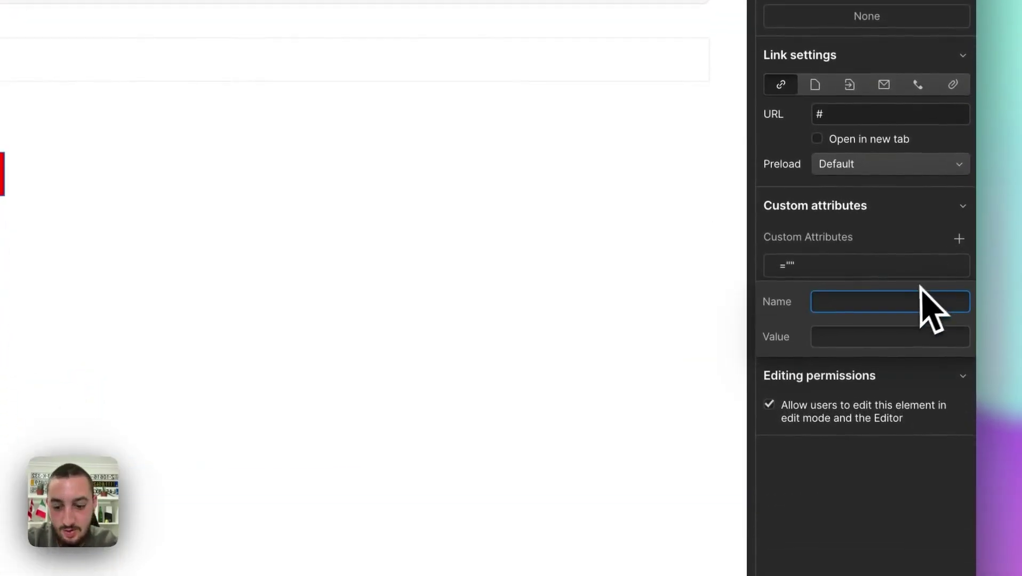
key("Tab")
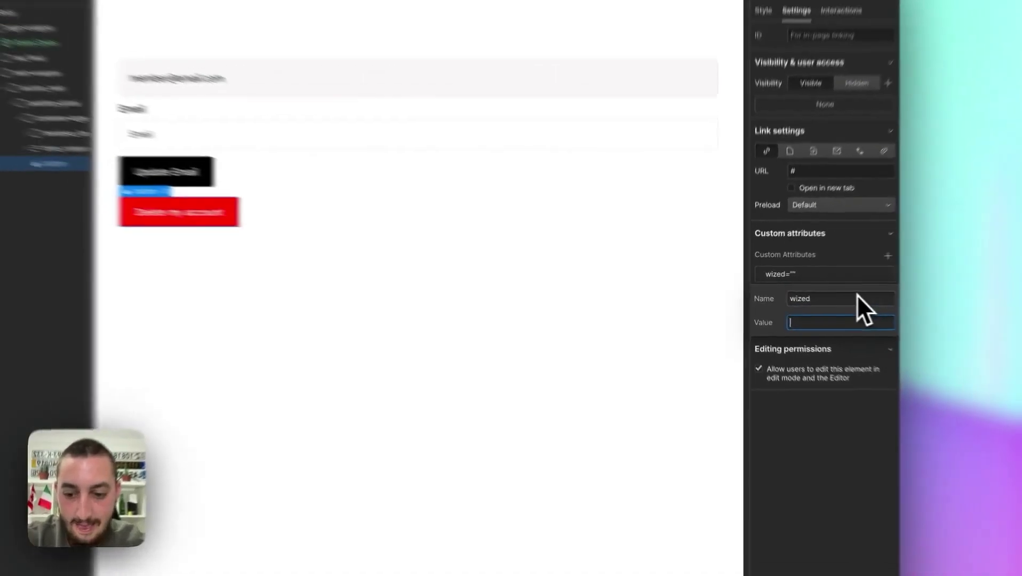
type("delet")
type("e_button")
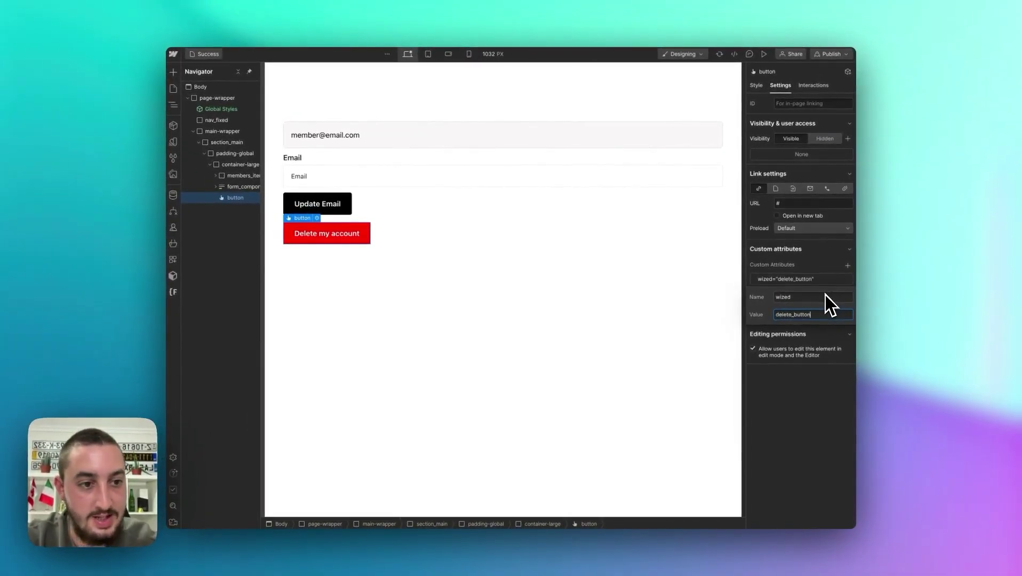
key("Return")
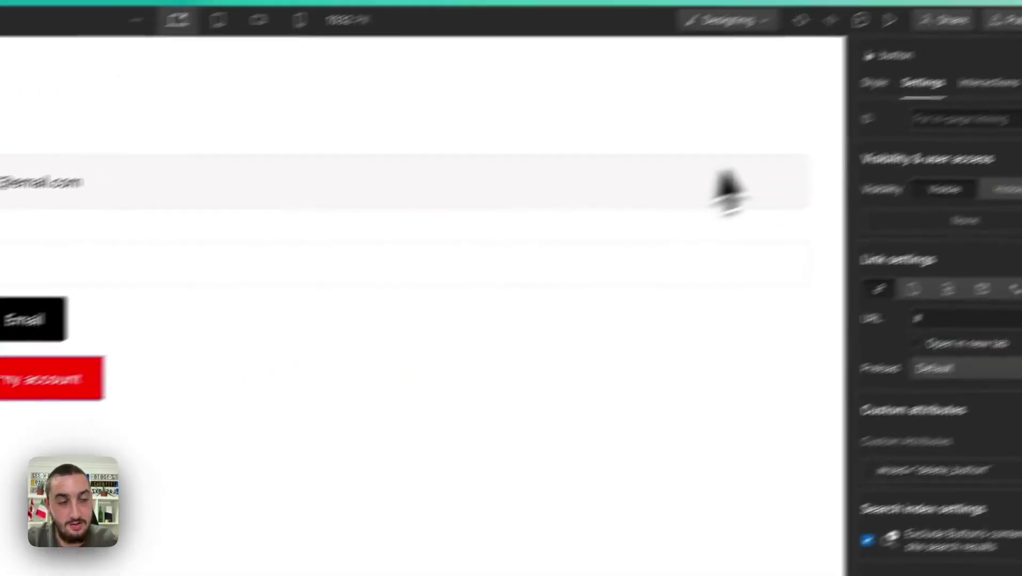
left_click(1008, 20)
left_click(963, 291)
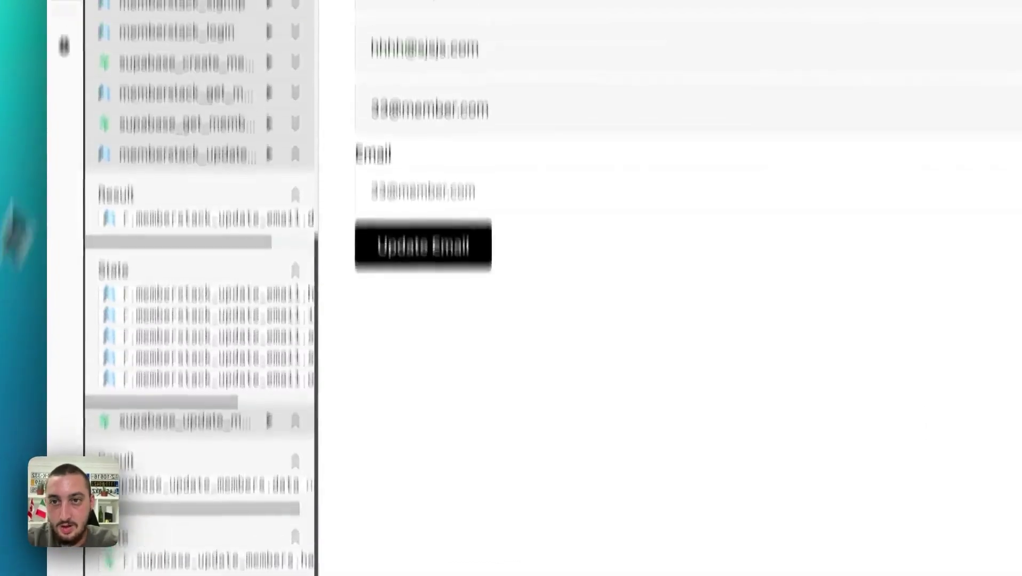
- Reload the Wized preview and start a new Memberstack request named memberstack_delete_member
left_click(292, 37)
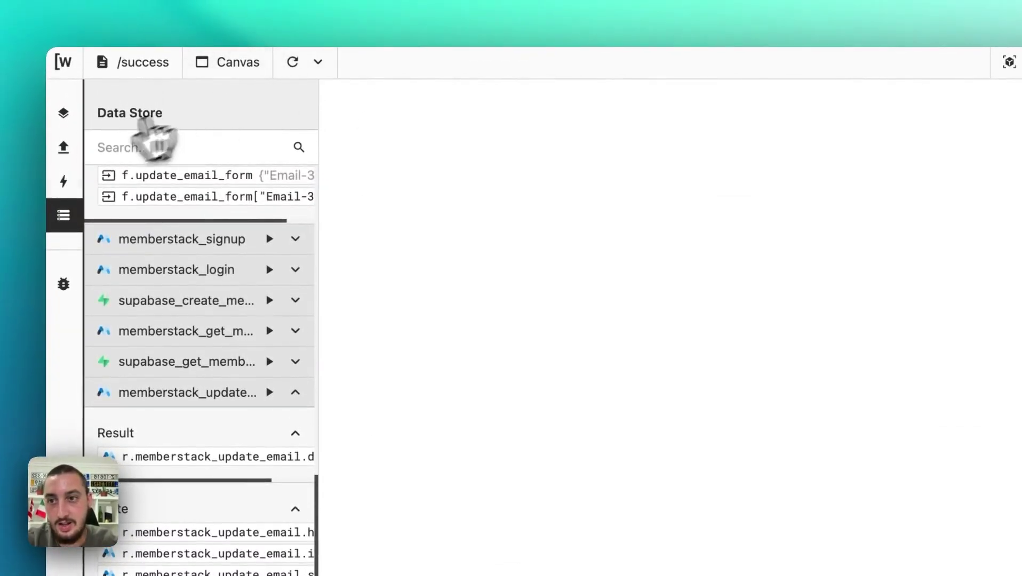
left_click(65, 156)
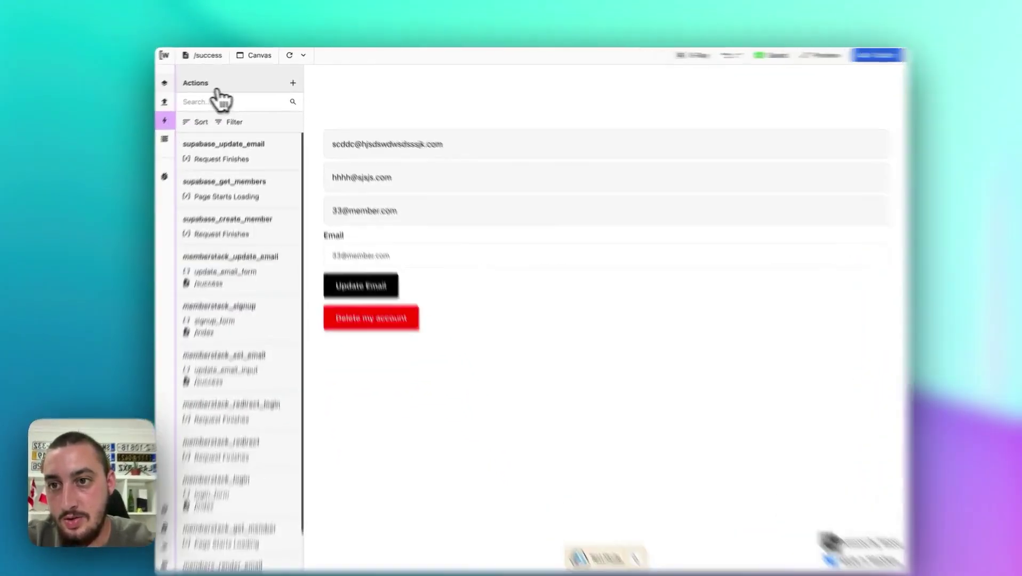
left_click(164, 102)
left_click(293, 83)
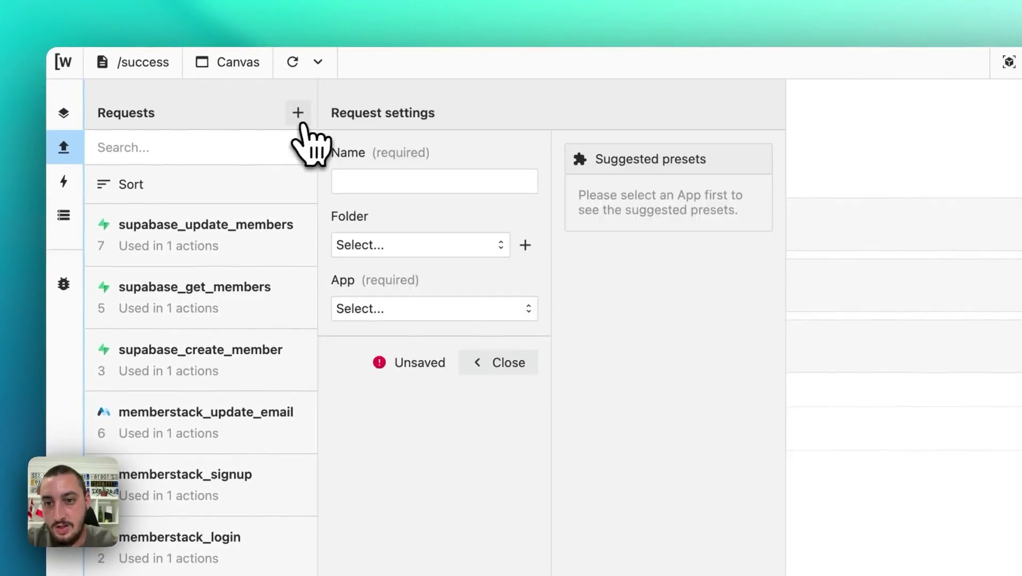
left_click(381, 181)
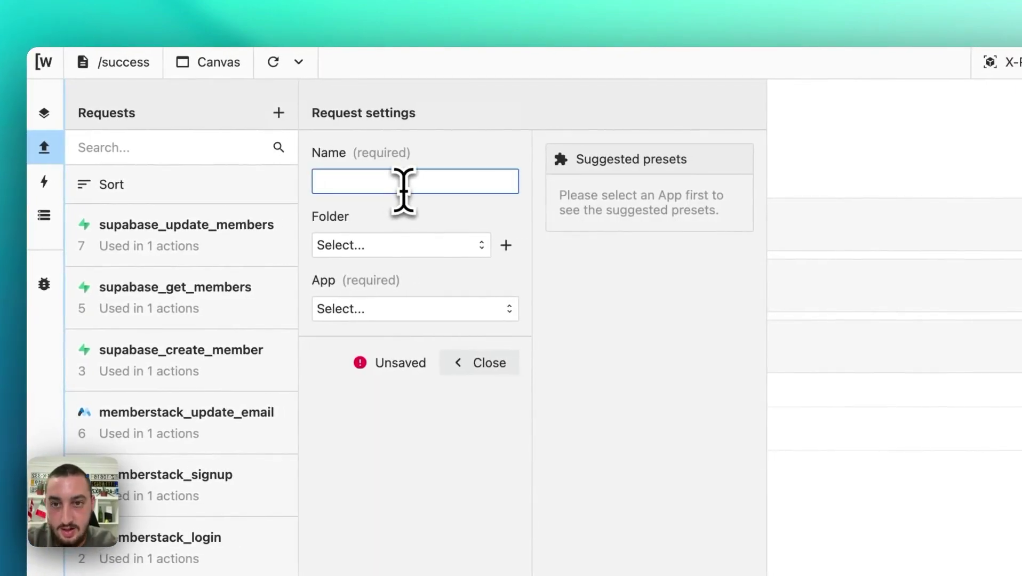
type("memberstack_delete_member")
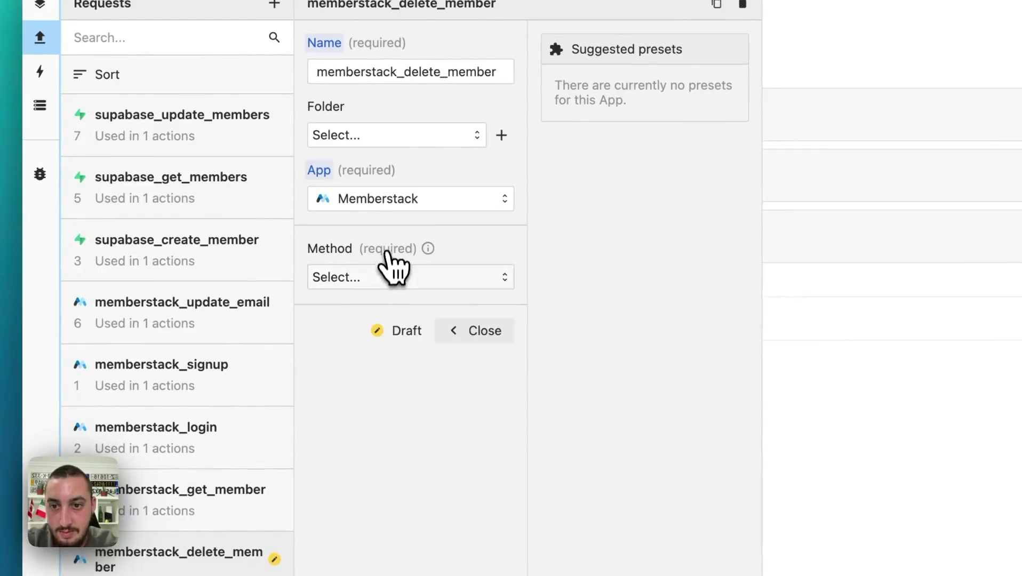
- Browse the Memberstack method list for a delete option, leaving the method unset
left_click(394, 275)
scroll(393, 416, "down", 10)
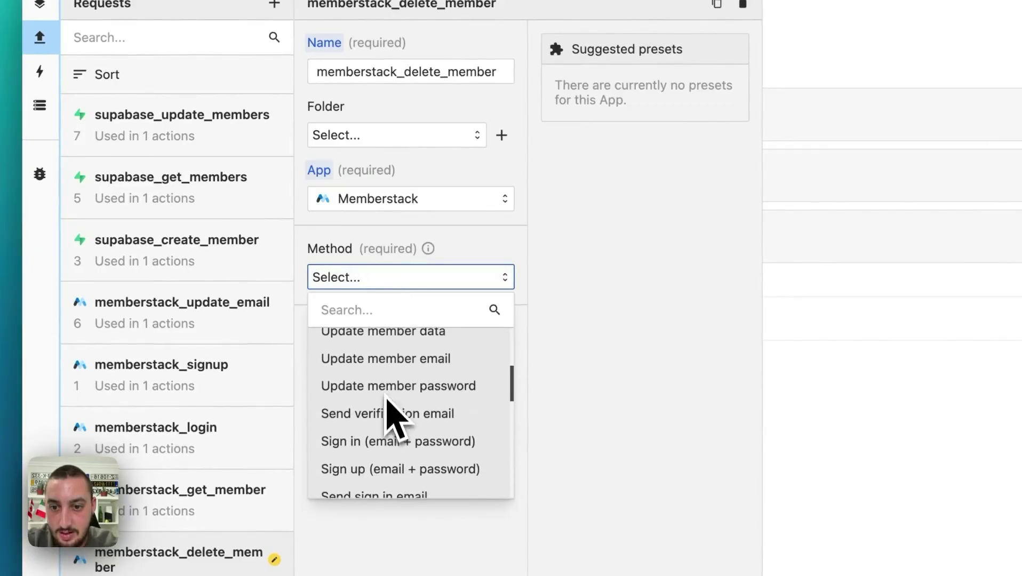
scroll(388, 410, "down", 5)
scroll(404, 386, "up", 5)
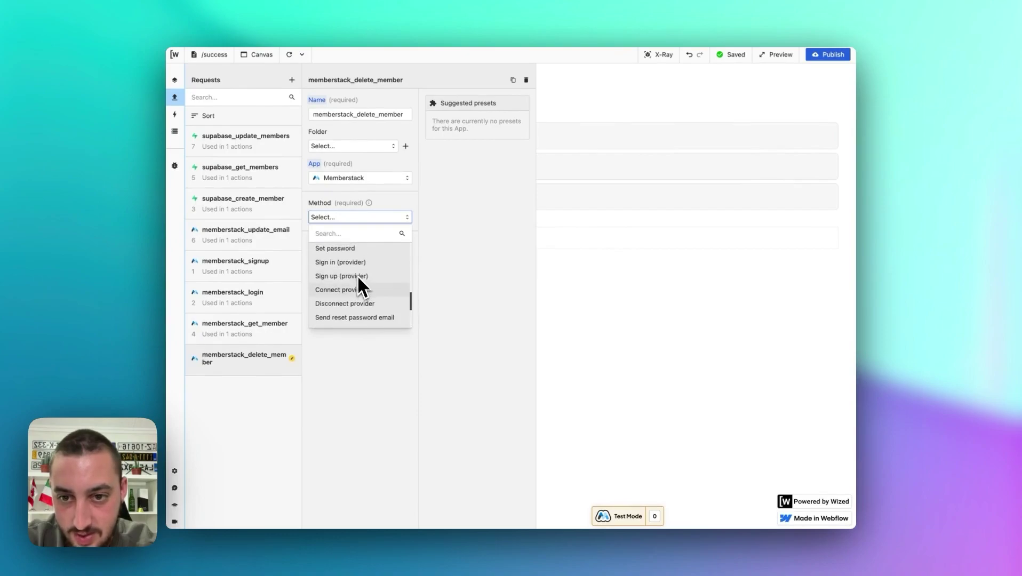
scroll(358, 287, "up", 5)
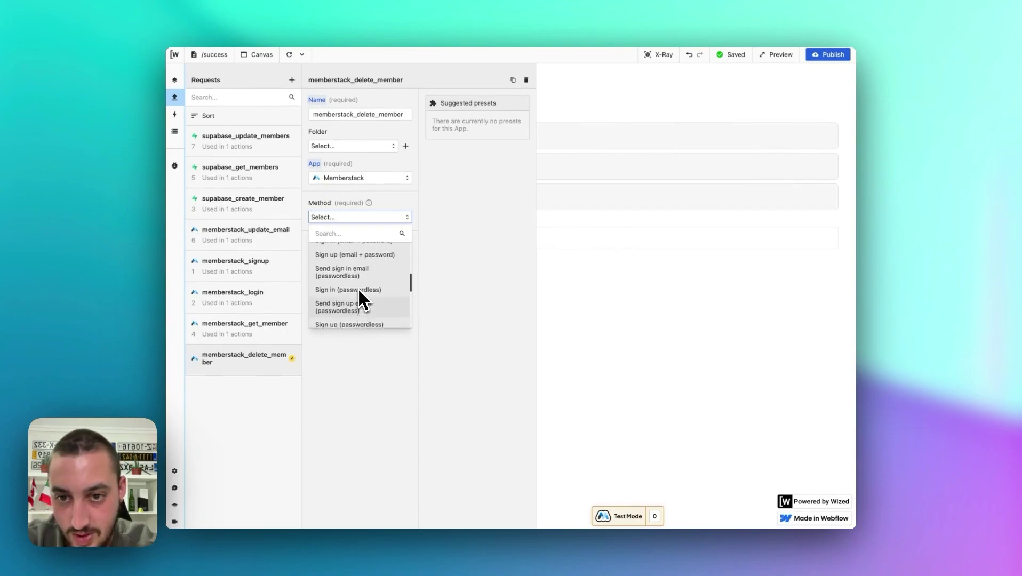
scroll(359, 291, "down", 10)
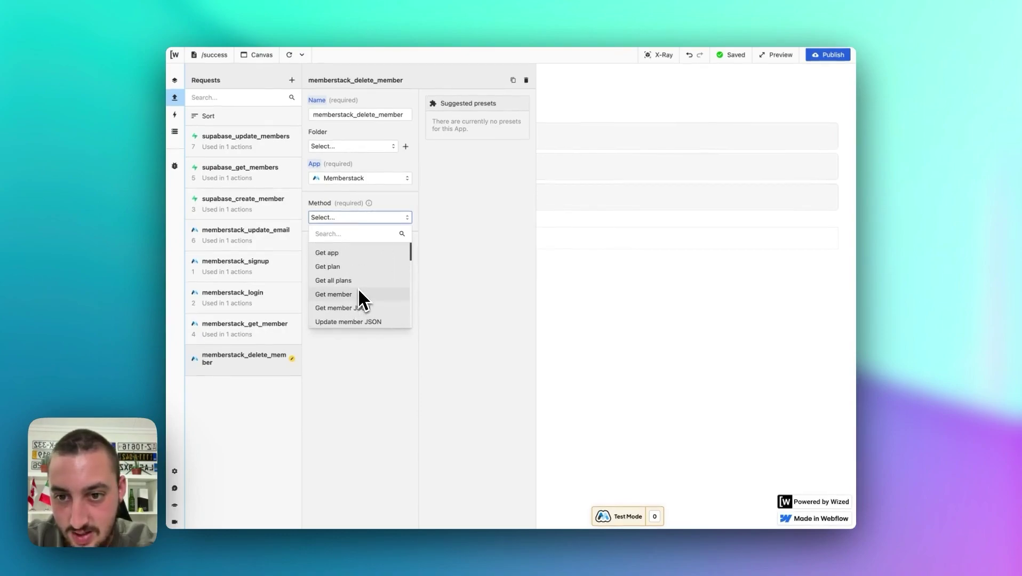
scroll(361, 293, "up", 6)
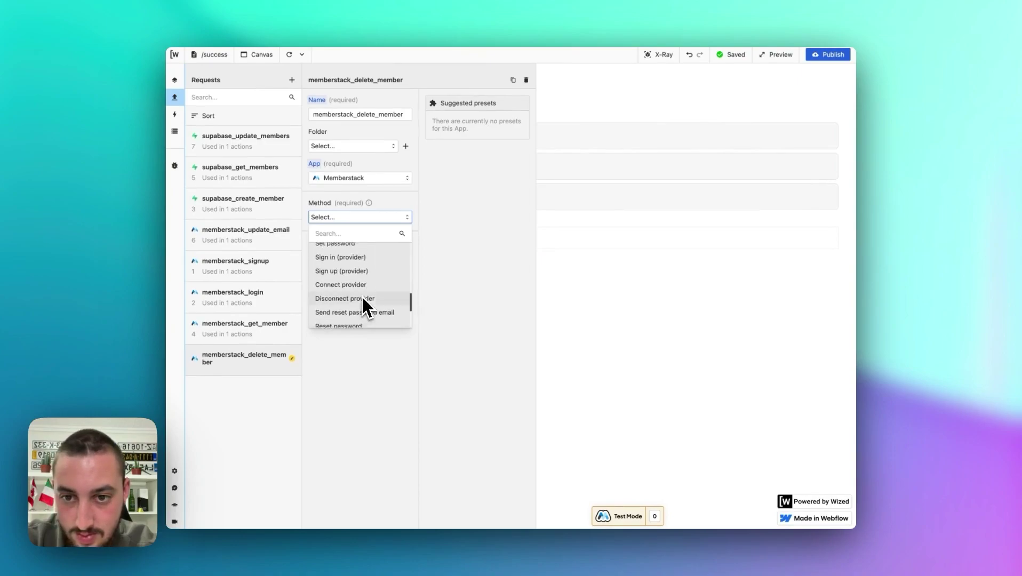
scroll(363, 307, "up", 6)
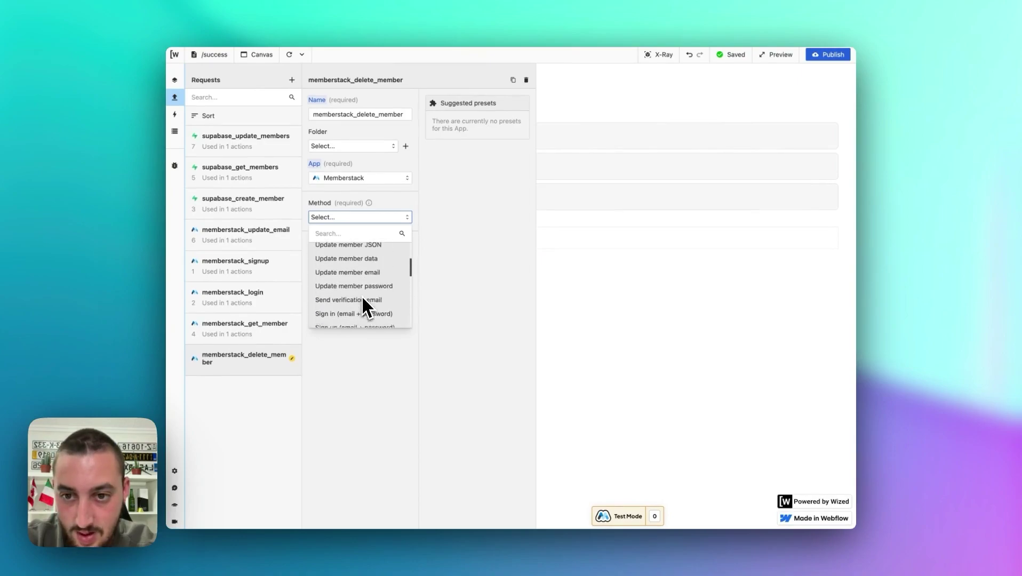
scroll(361, 294, "up", 3)
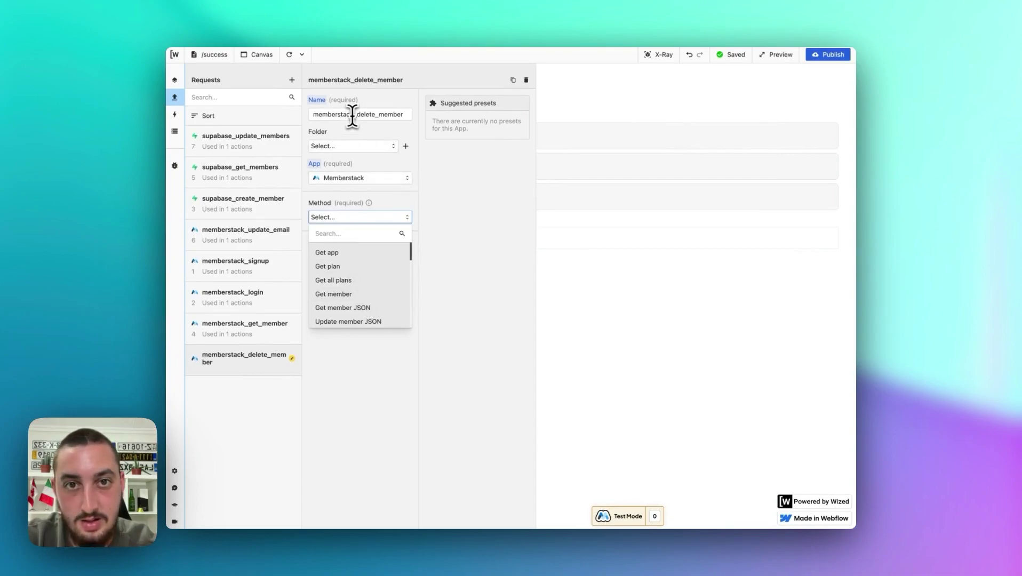
left_click_drag(352, 115, 302, 123)
- Rename the request to supabase_delete_member, using the Supabase app with the Delete item method
left_click(303, 122)
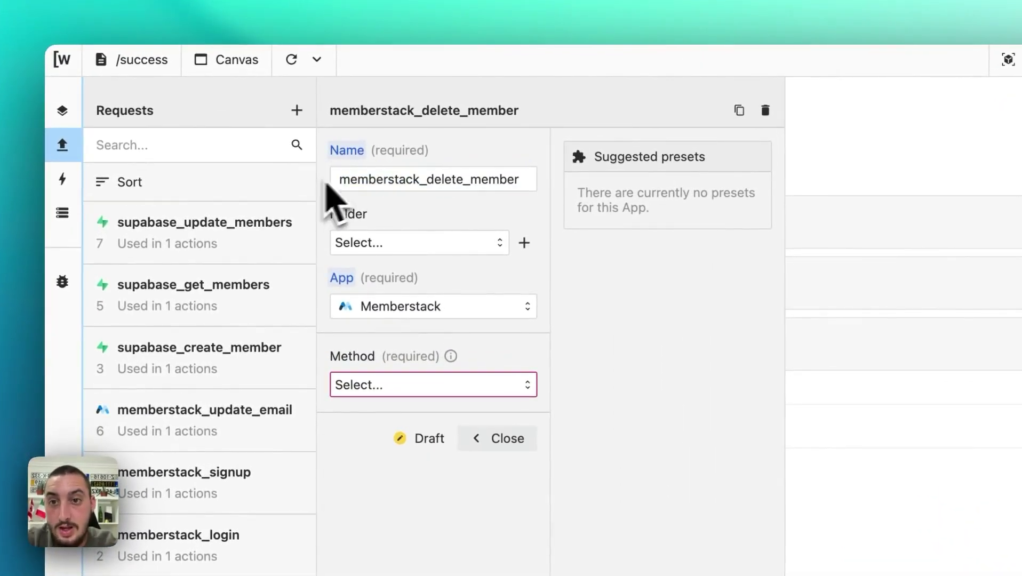
left_click_drag(398, 180, 339, 180)
type("supabase")
left_click(435, 306)
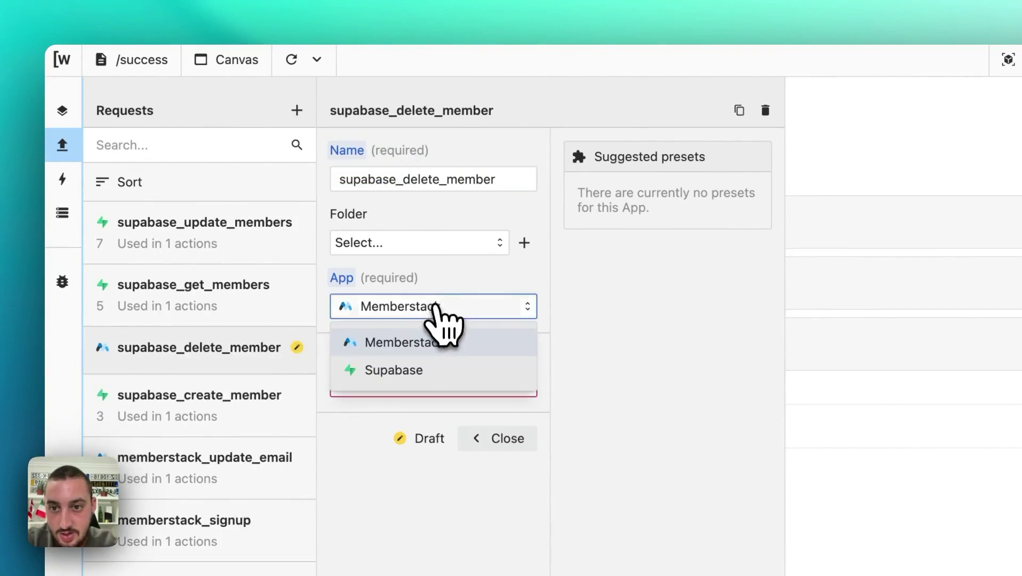
left_click(429, 370)
left_click(445, 385)
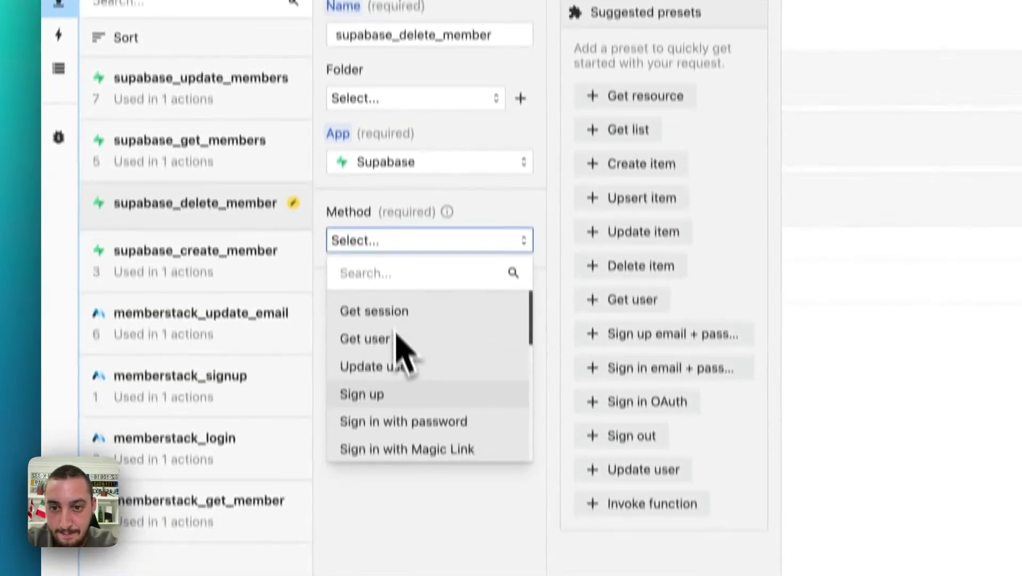
scroll(407, 397, "down", 5)
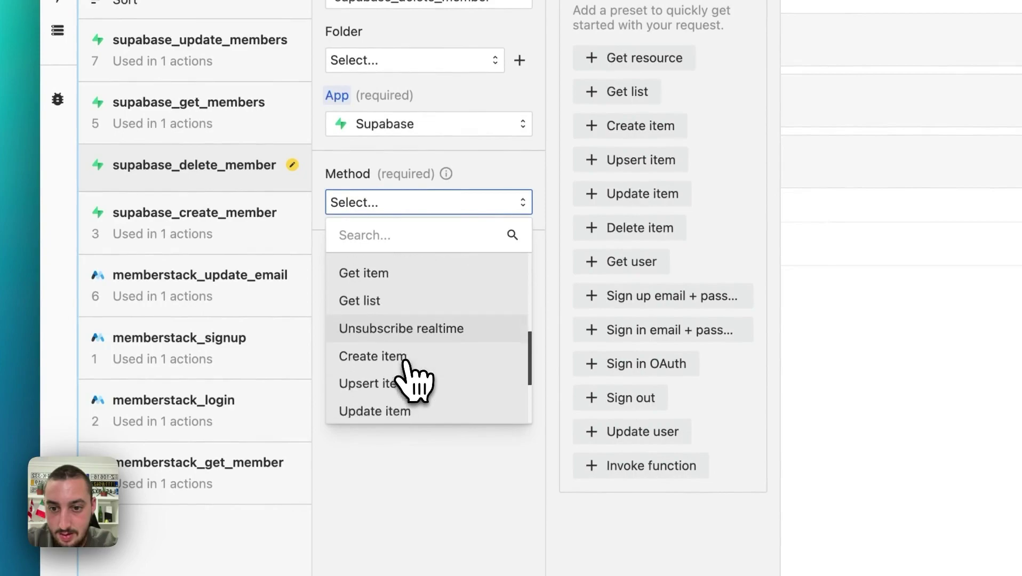
scroll(408, 366, "down", 3)
left_click(407, 346)
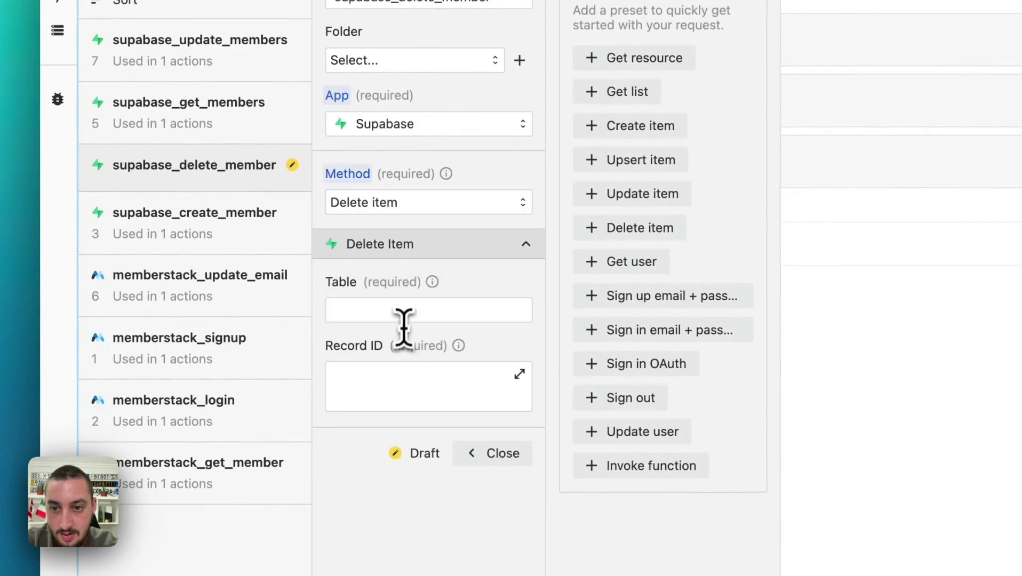
- Set table members and Record ID to return r.memberstack_get_member.data.id
left_click(406, 312)
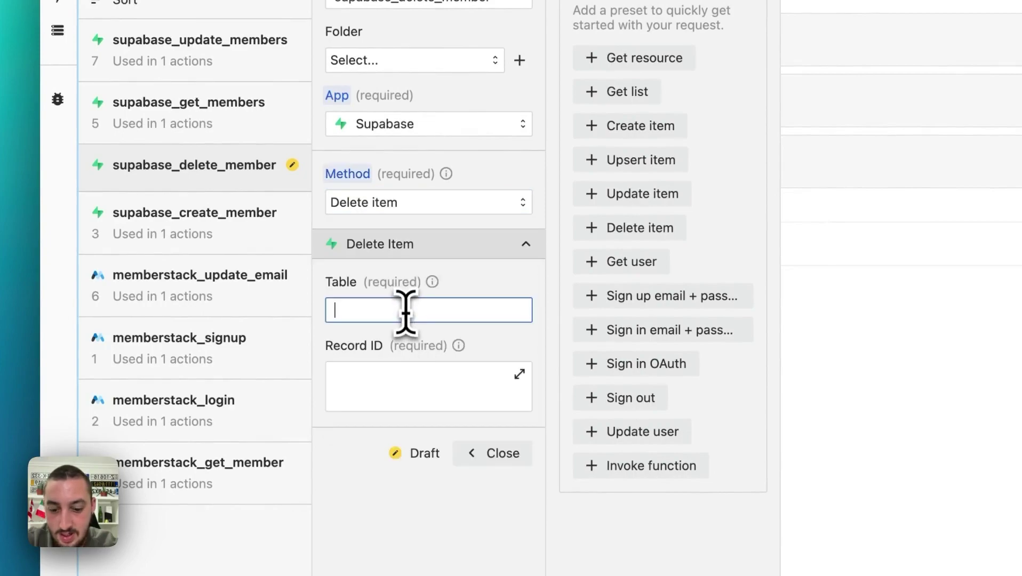
left_click(434, 400)
type("return")
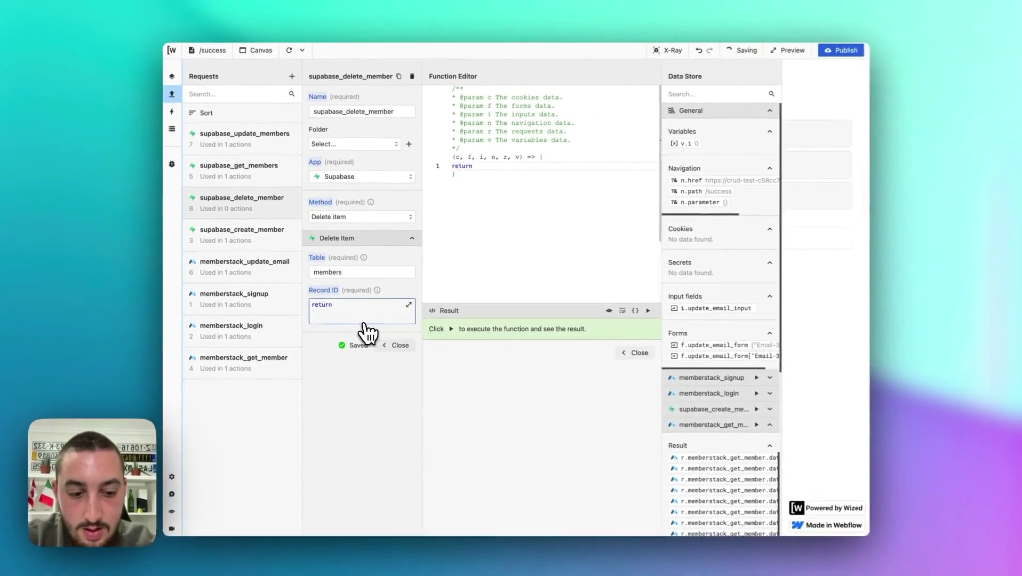
scroll(709, 443, "down", 5)
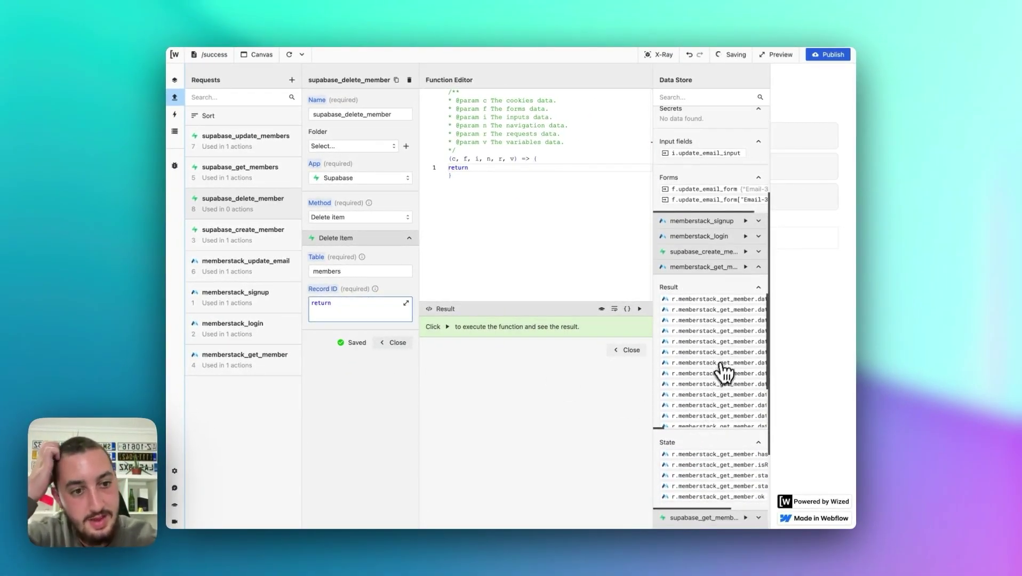
scroll(724, 368, "right", 3)
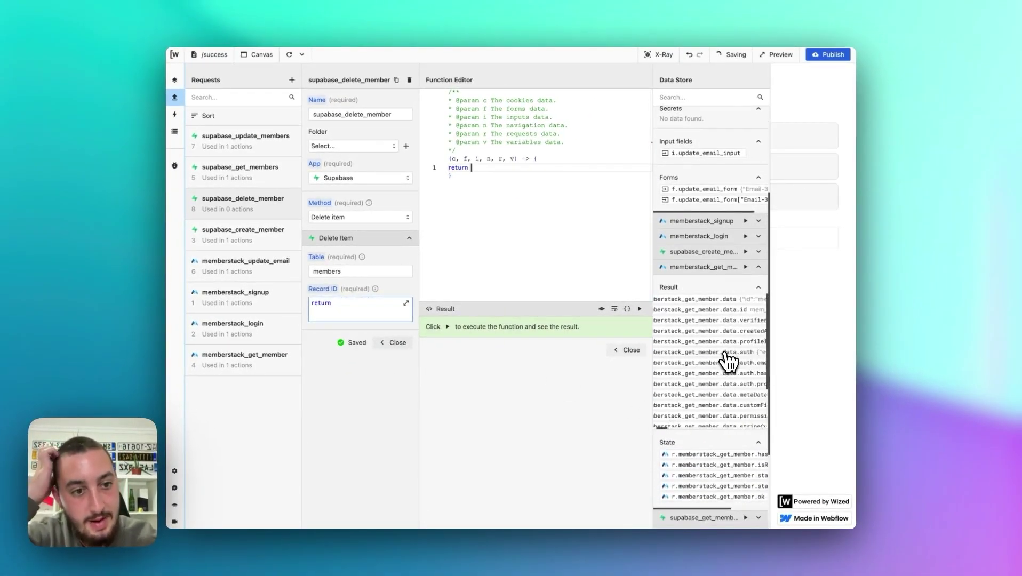
left_click(734, 310)
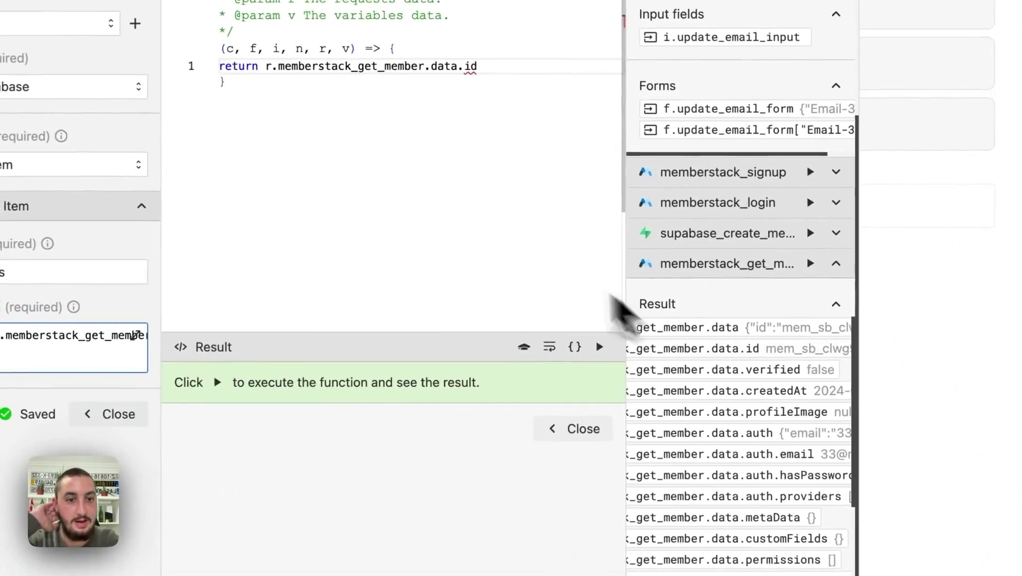
left_click(598, 347)
left_click(576, 423)
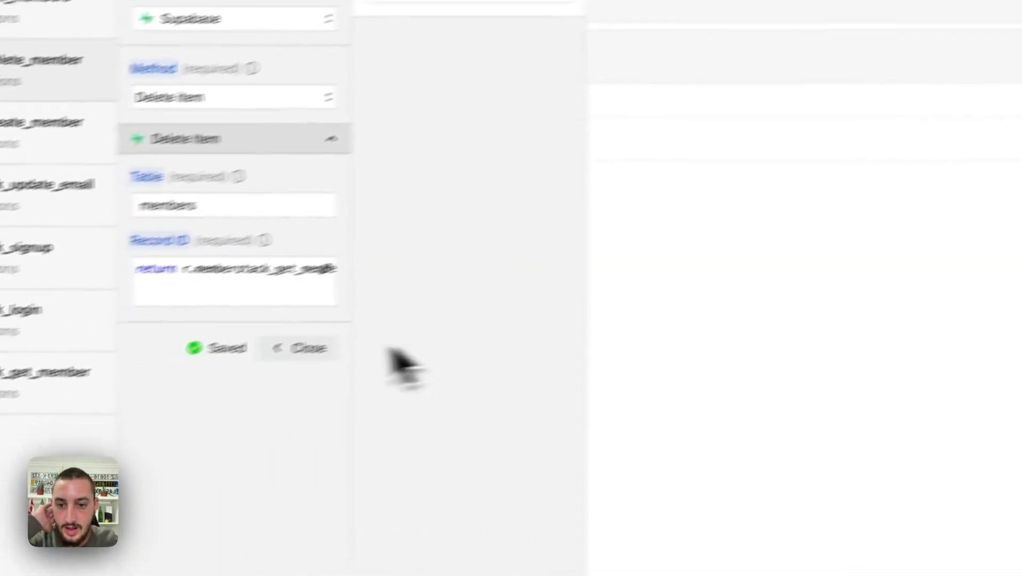
left_click(222, 411)
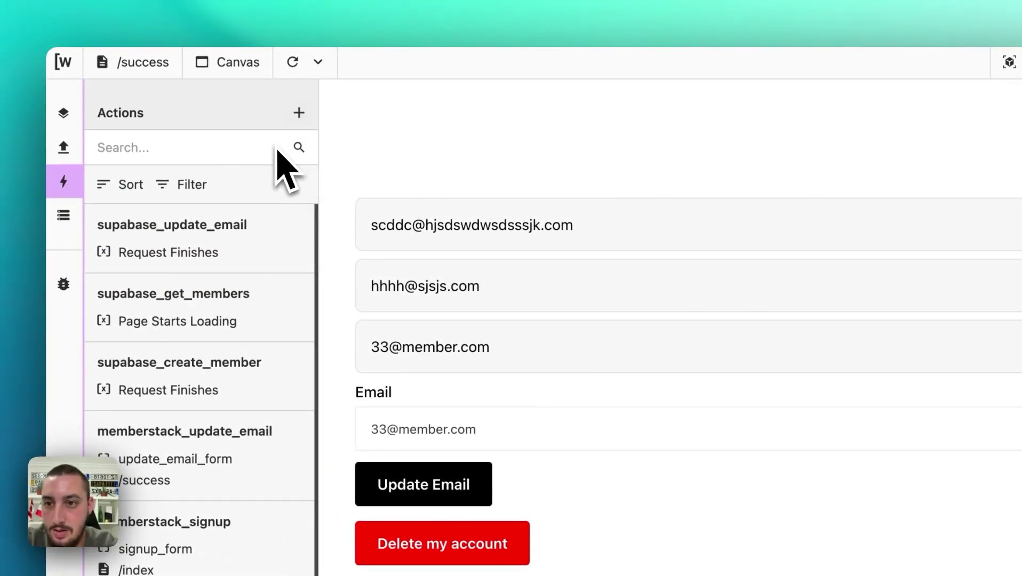
- Create action supabase_delete_member of type Element targeting the delete_button attribute
left_click(299, 113)
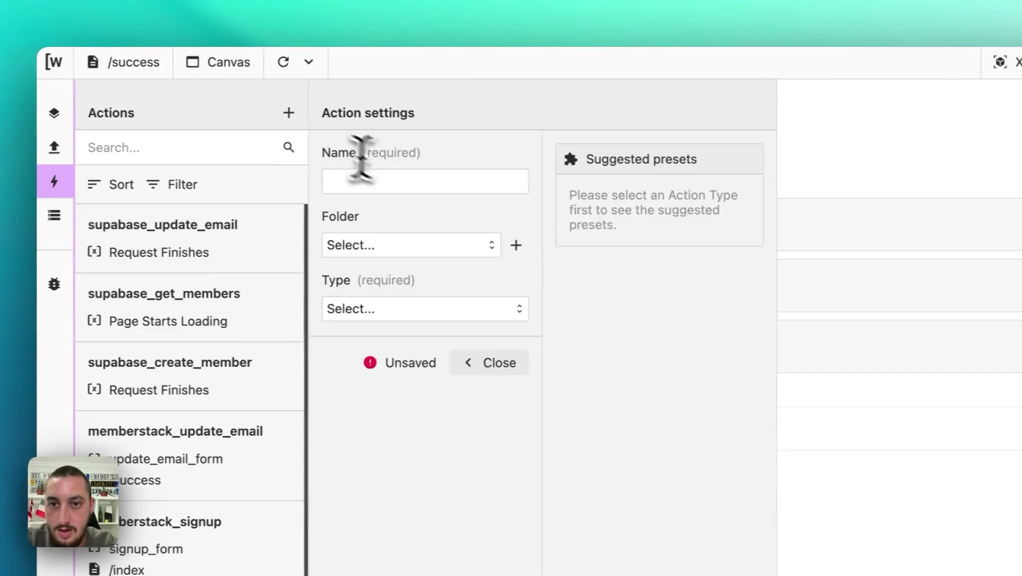
left_click(412, 180)
type("supaba")
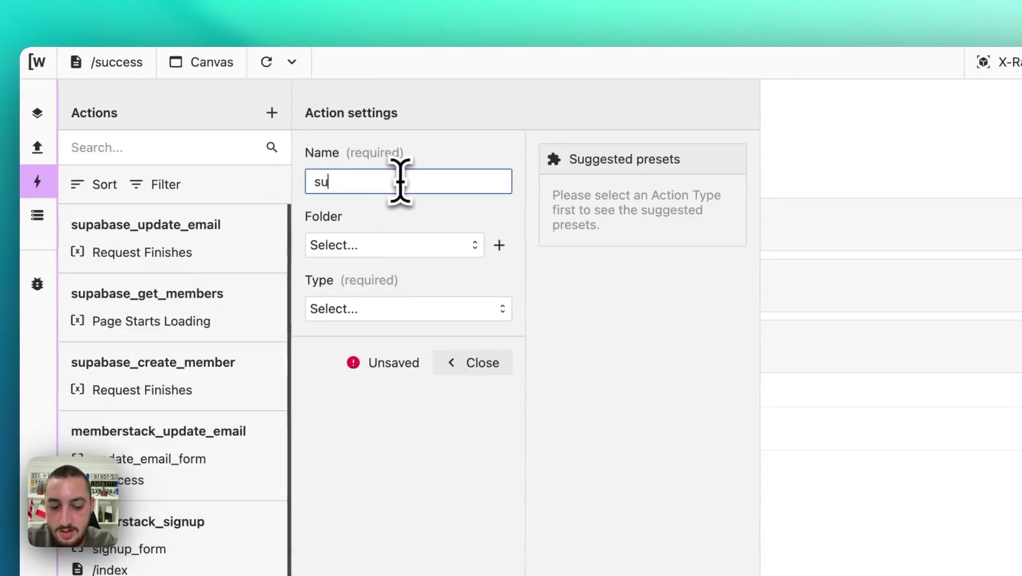
type("se_delete_member")
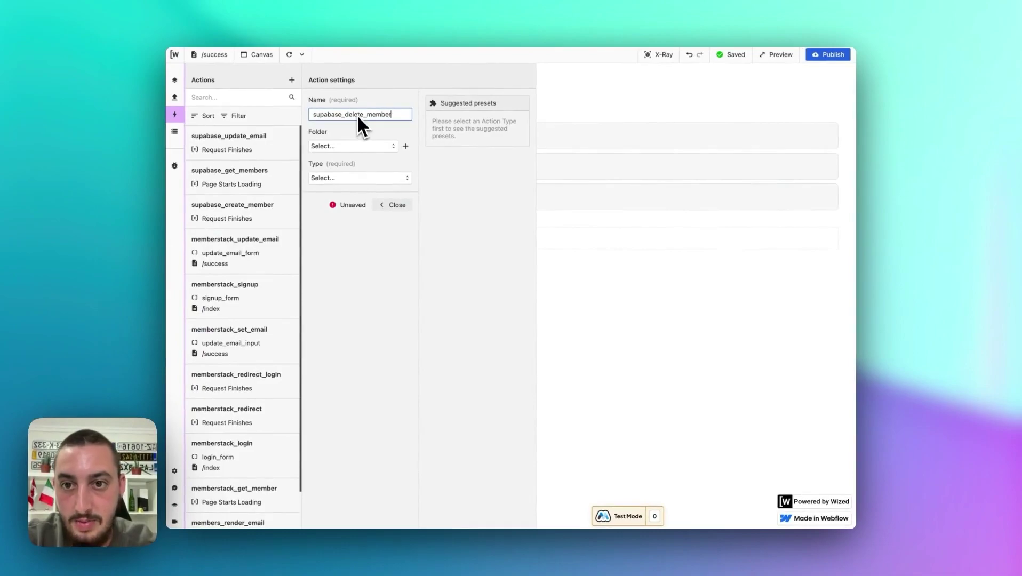
left_click(357, 178)
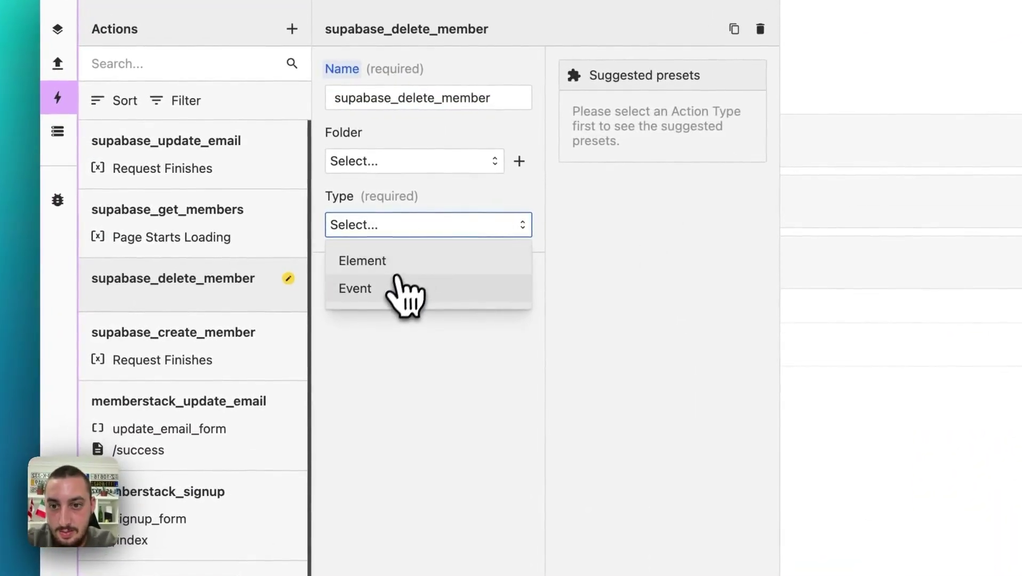
left_click(355, 289)
left_click(380, 227)
left_click(377, 260)
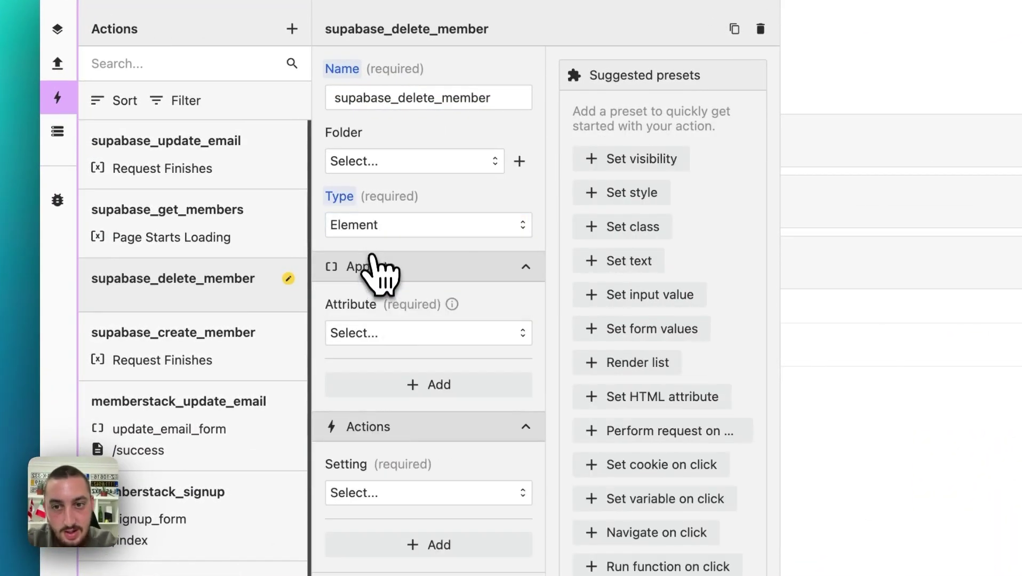
left_click(394, 333)
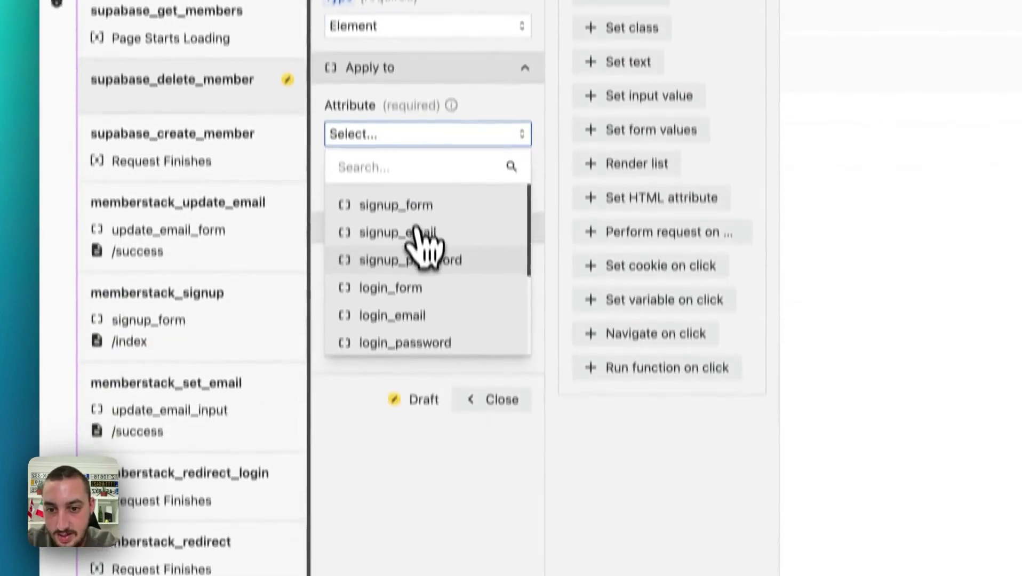
scroll(422, 472, "down", 3)
left_click(422, 292)
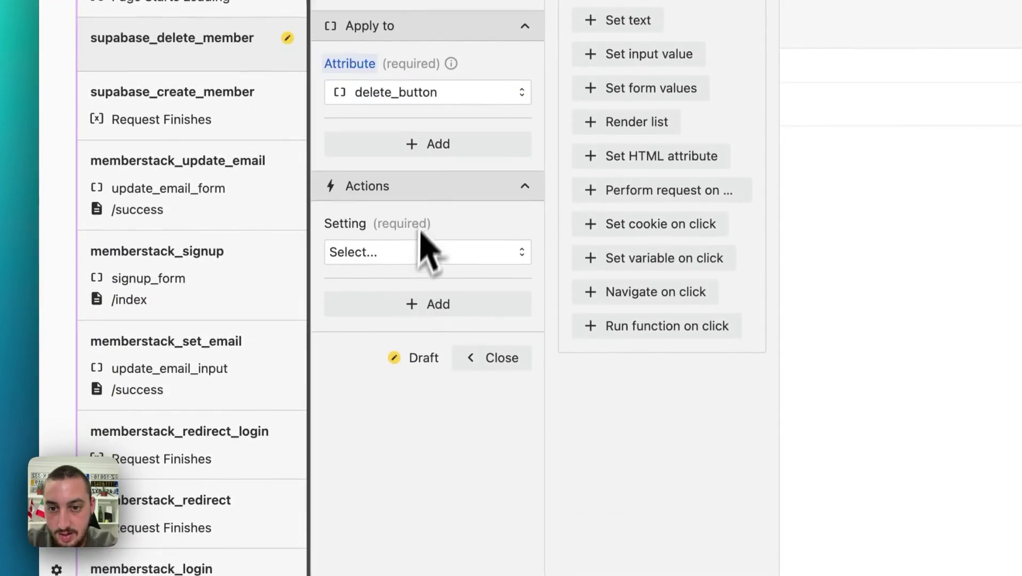
- On the click event, have it perform the supabase_delete_member request
left_click(416, 253)
left_click(415, 323)
left_click(413, 319)
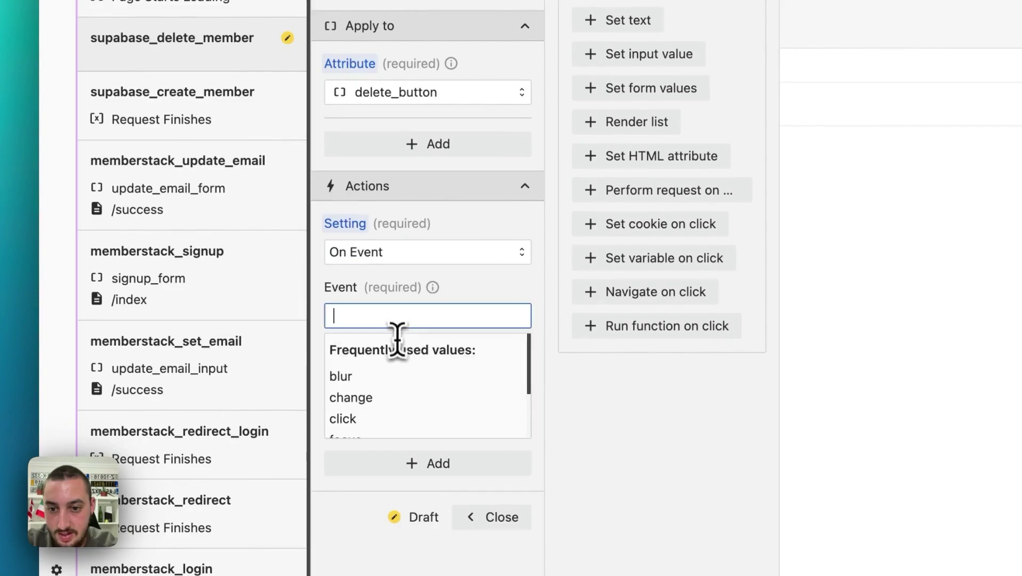
left_click(374, 417)
left_click(368, 412)
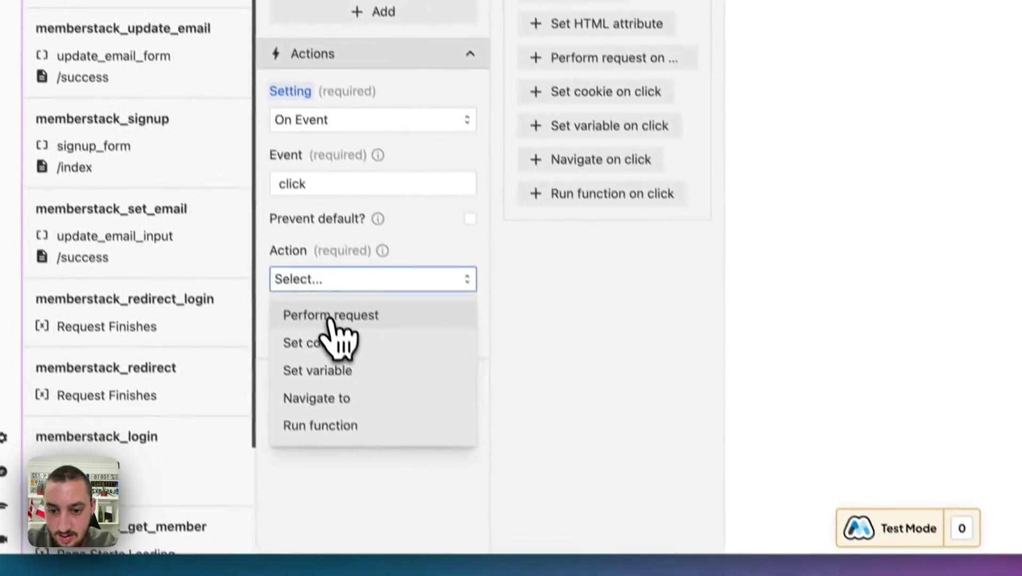
left_click(339, 318)
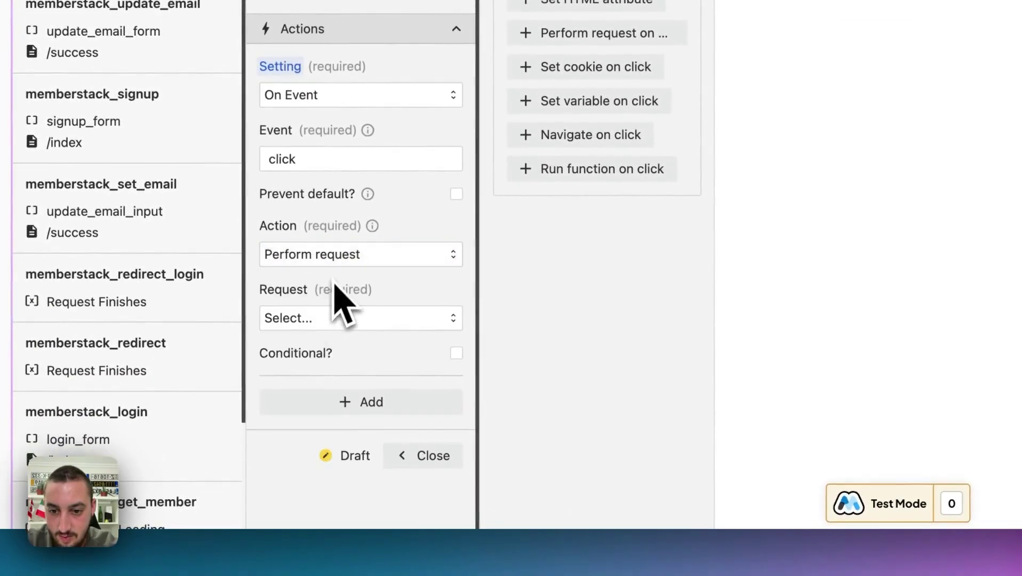
left_click(345, 337)
scroll(463, 421, "down", 2)
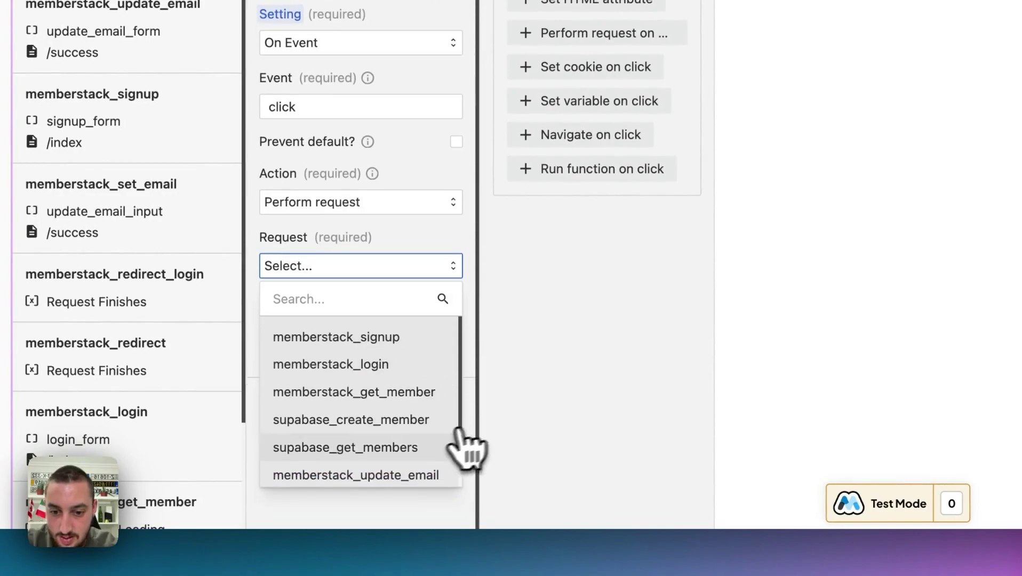
scroll(408, 445, "down", 2)
left_click(403, 466)
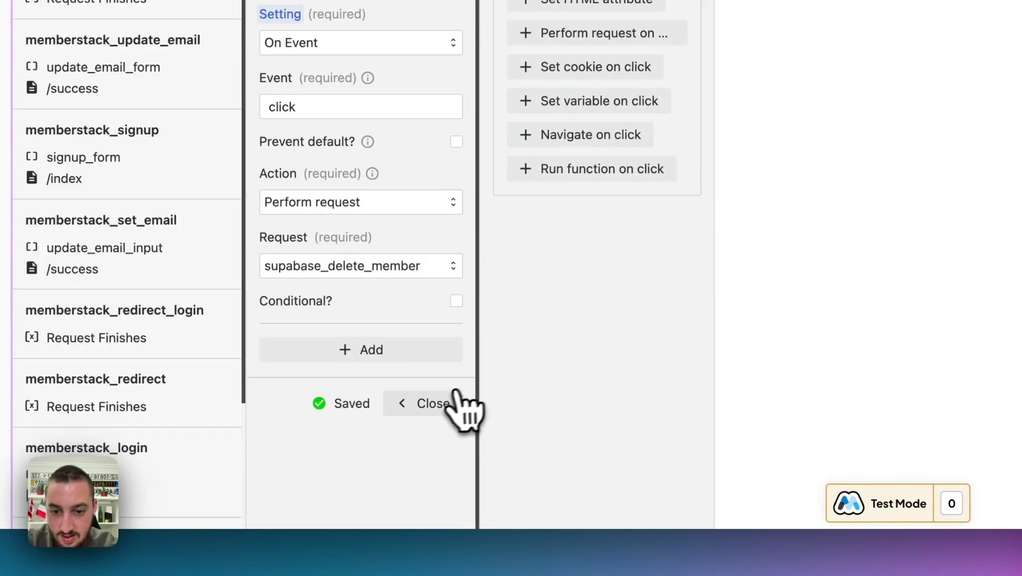
left_click(427, 403)
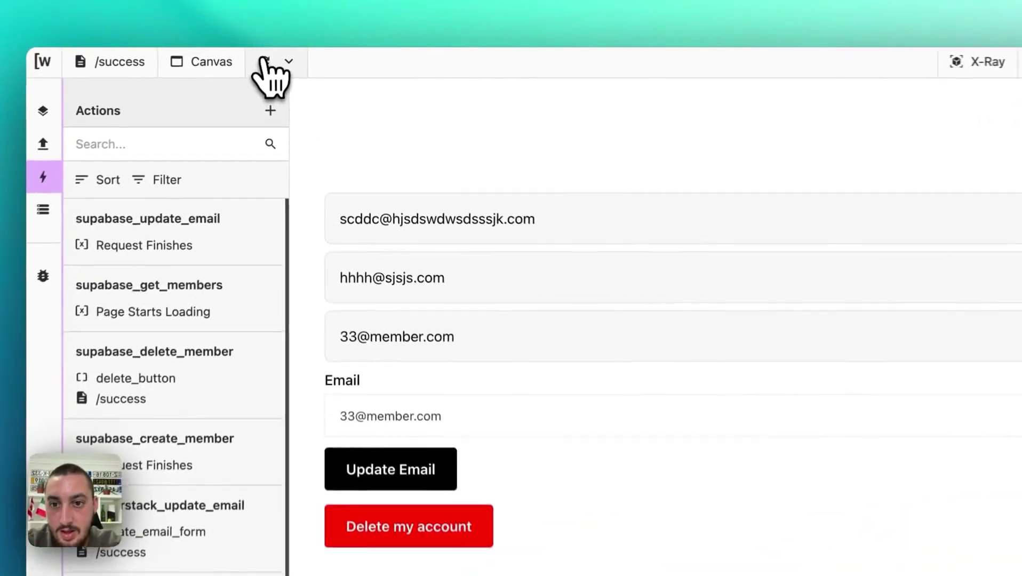
- Reload the /success page and test the Delete my account button
left_click(288, 55)
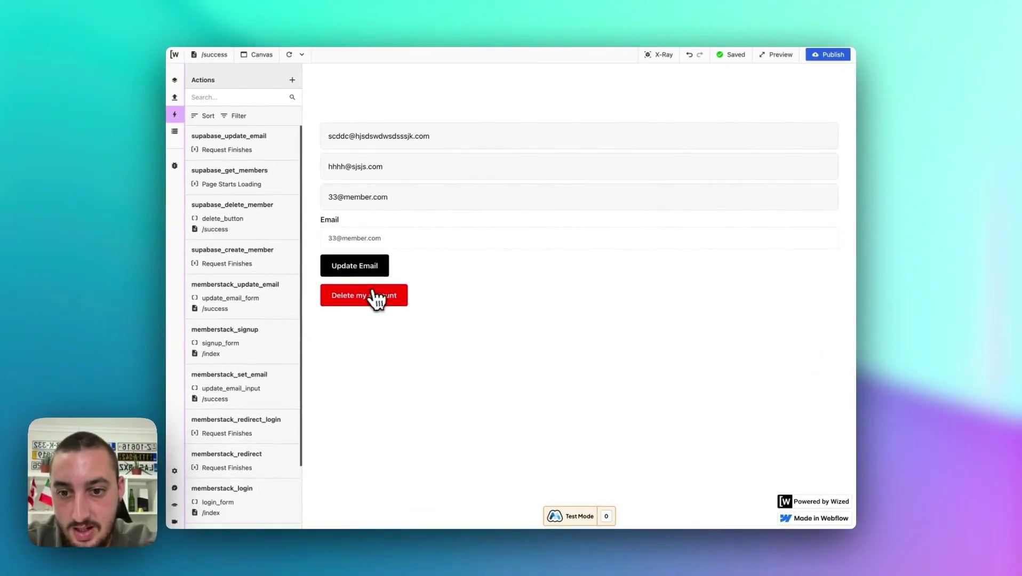
left_click(364, 296)
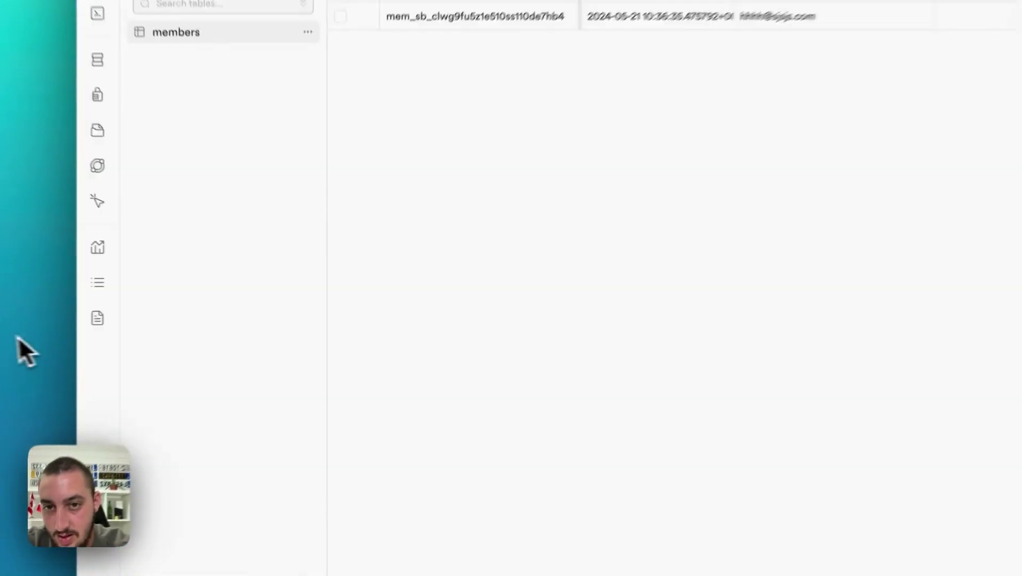